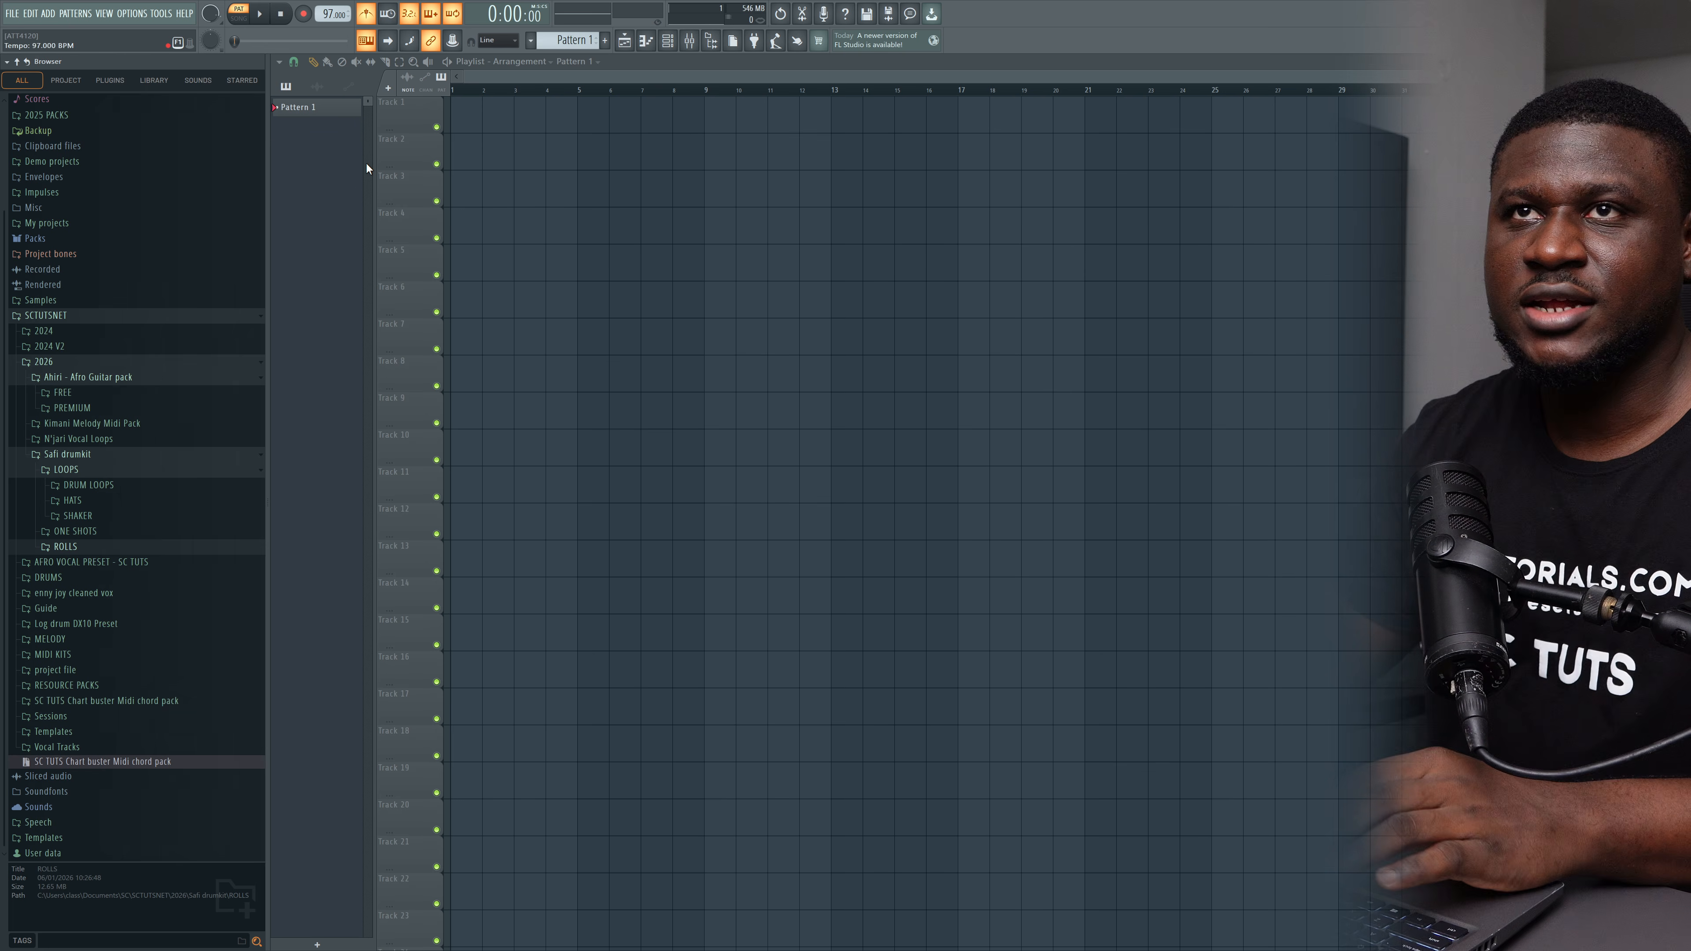
# Step: Open the Channel rack, audition the Safi drumkit one-shots, and load Safi_Kick 12 as a new channel
pyautogui.click(689, 41)
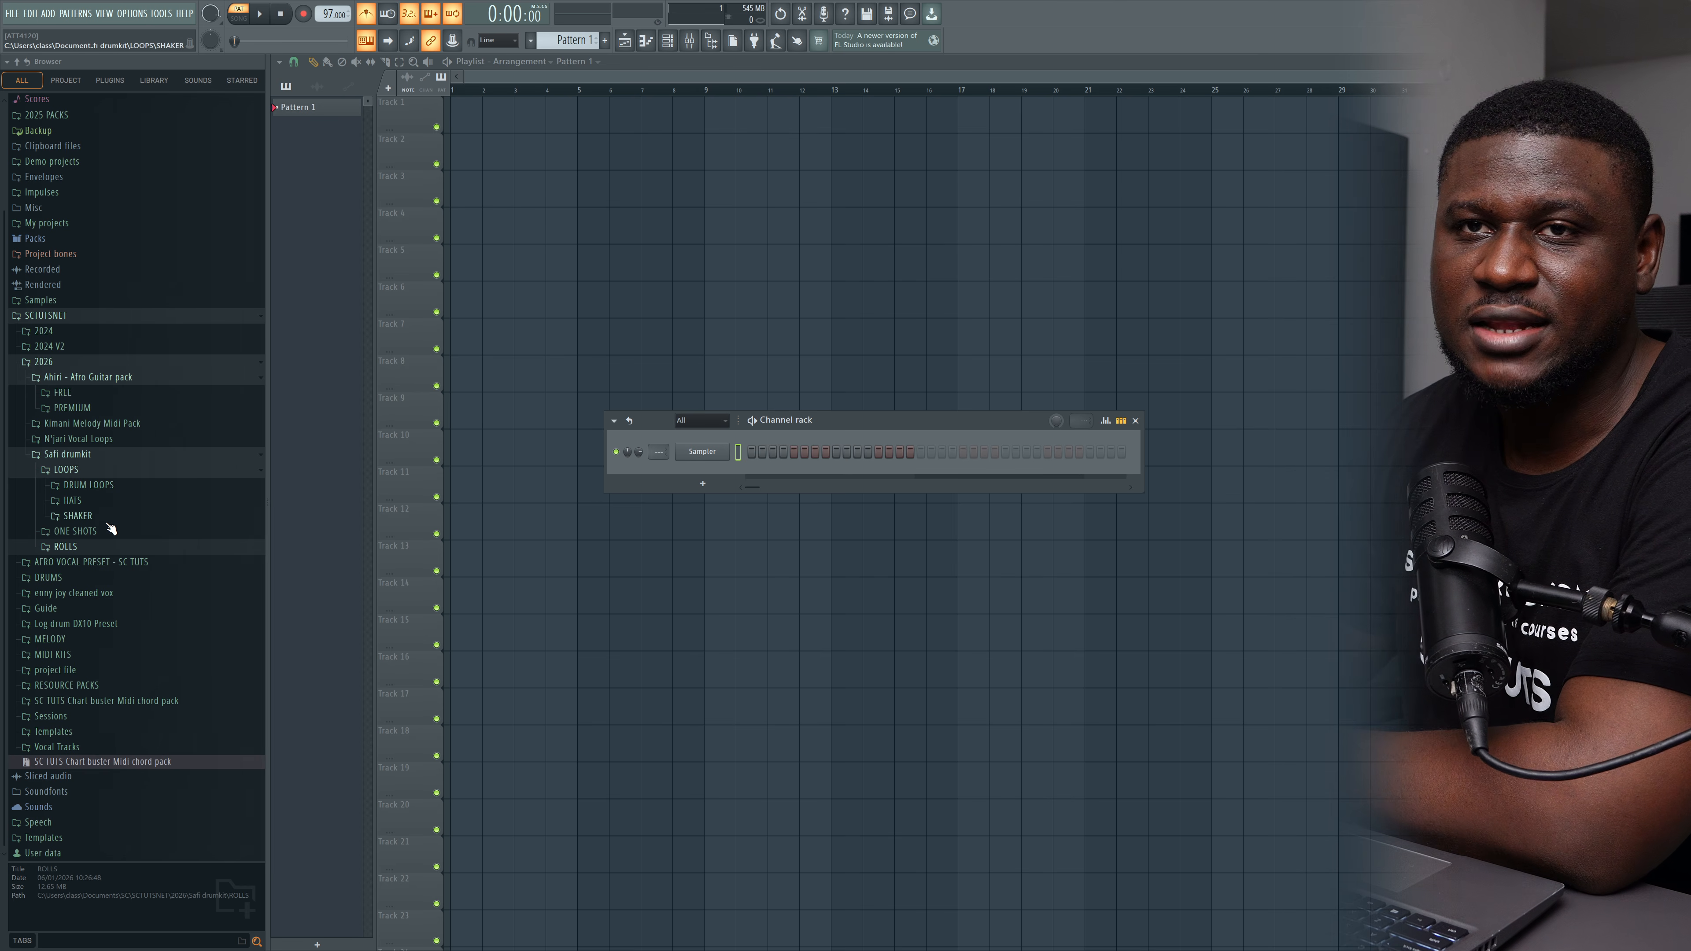
pyautogui.click(106, 547)
pyautogui.scroll(-2, 103, 550)
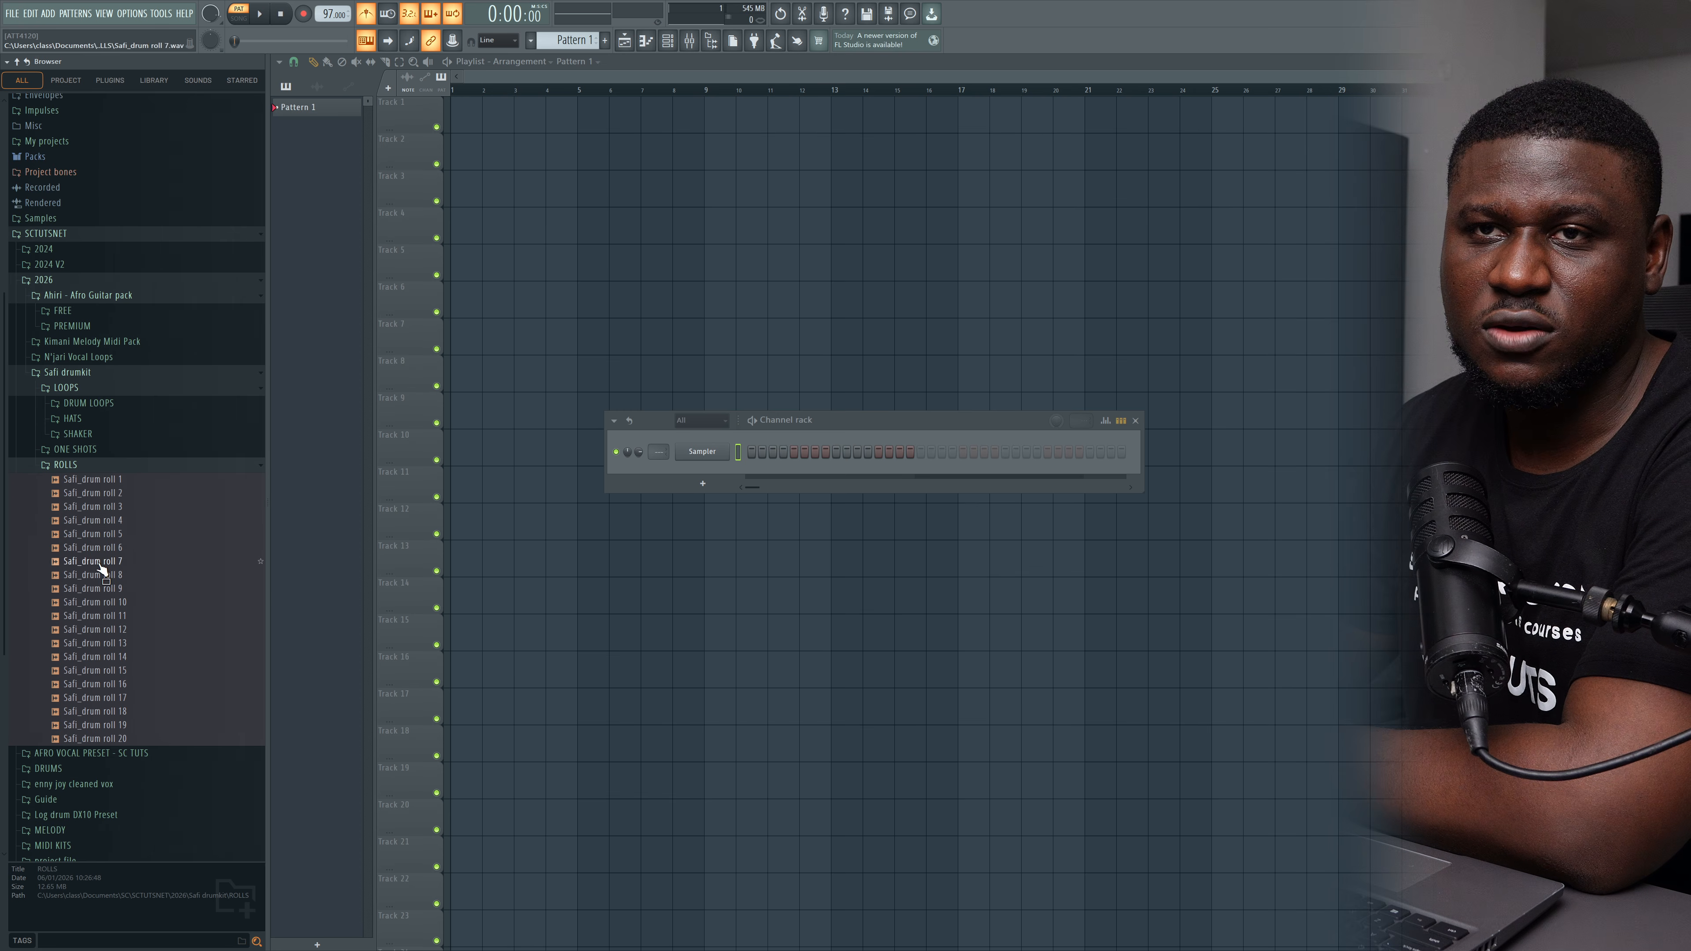
pyautogui.click(111, 466)
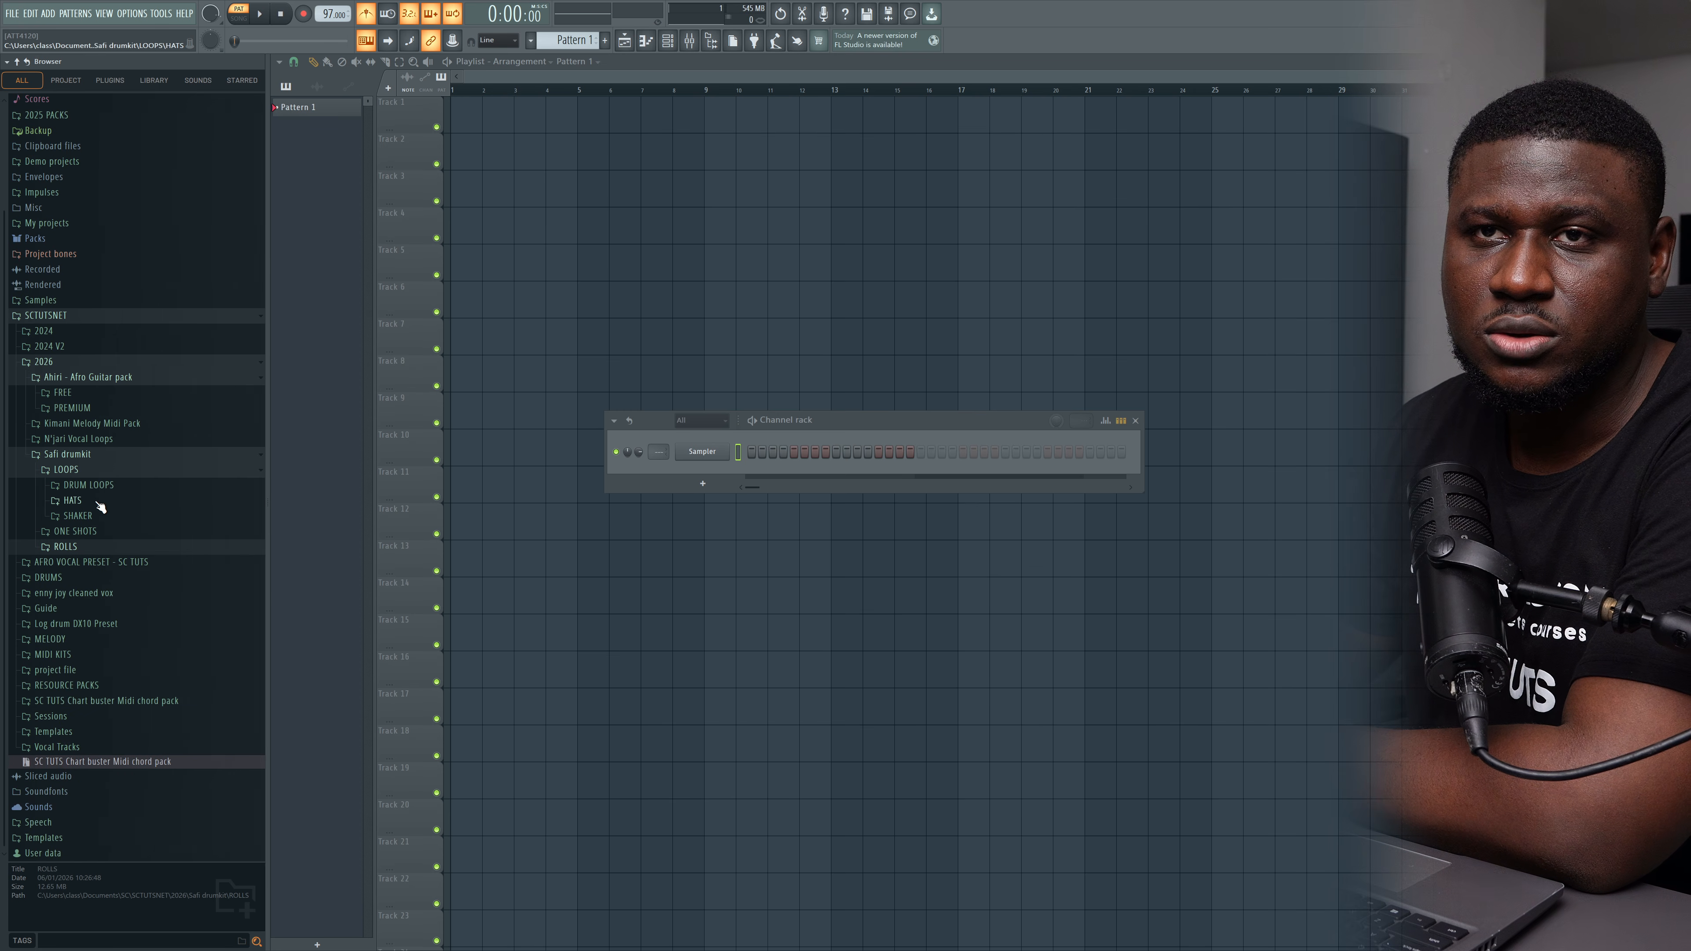
pyautogui.click(95, 534)
pyautogui.click(108, 576)
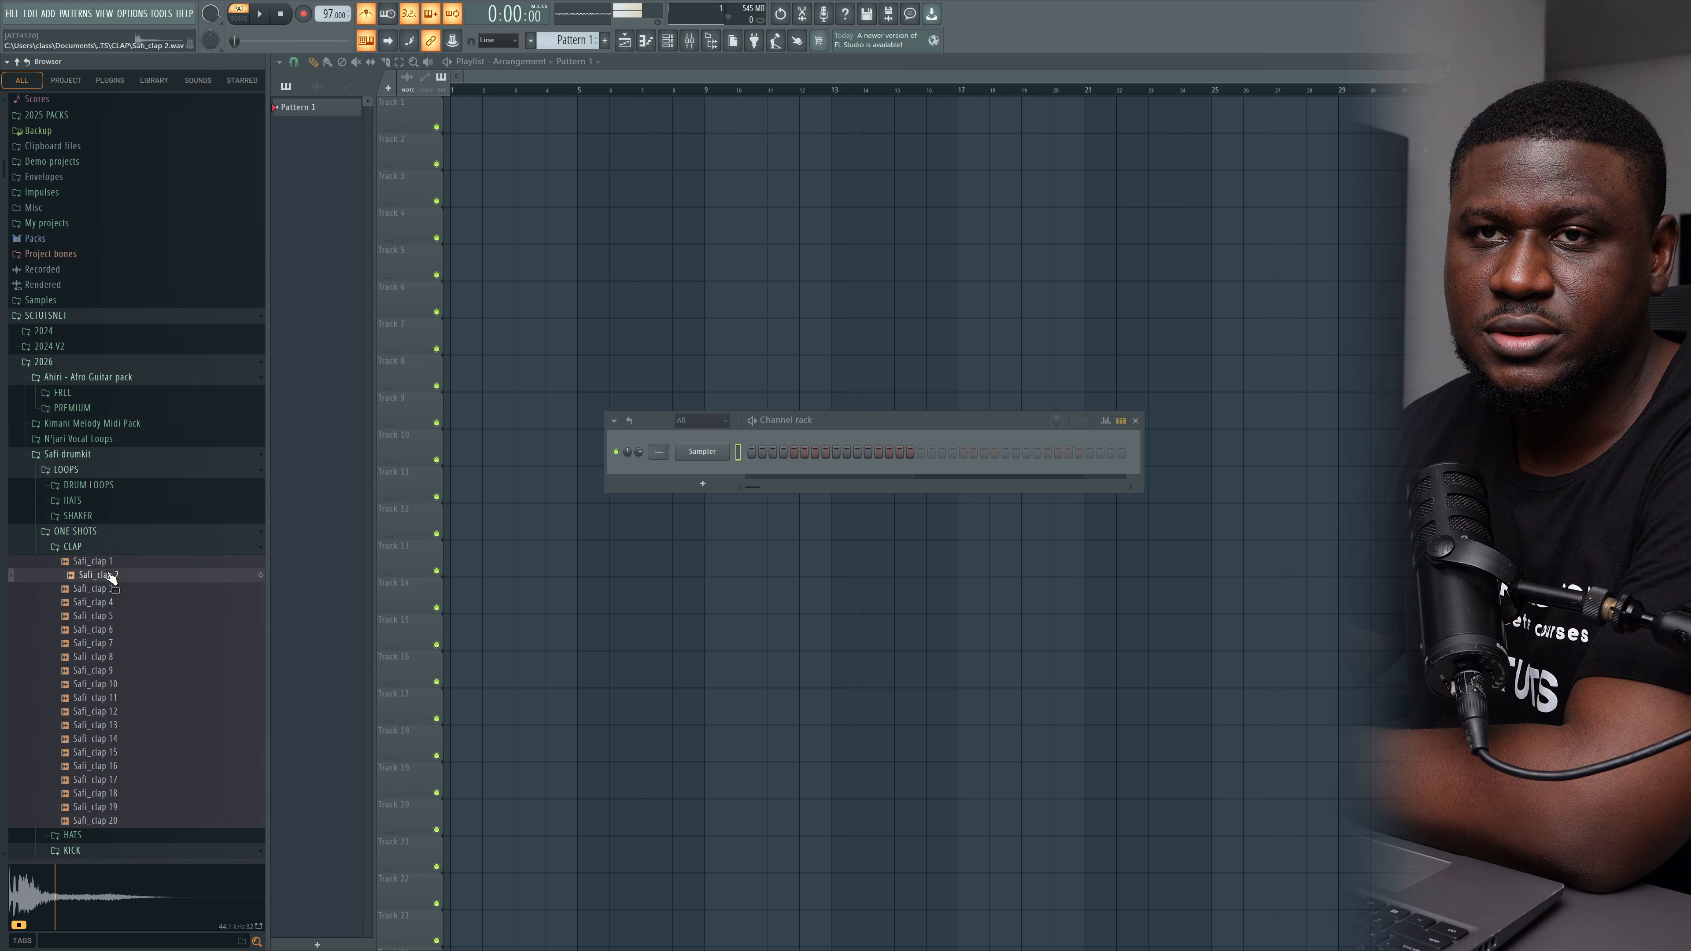
pyautogui.click(102, 552)
pyautogui.click(103, 607)
pyautogui.click(107, 633)
pyautogui.click(122, 741)
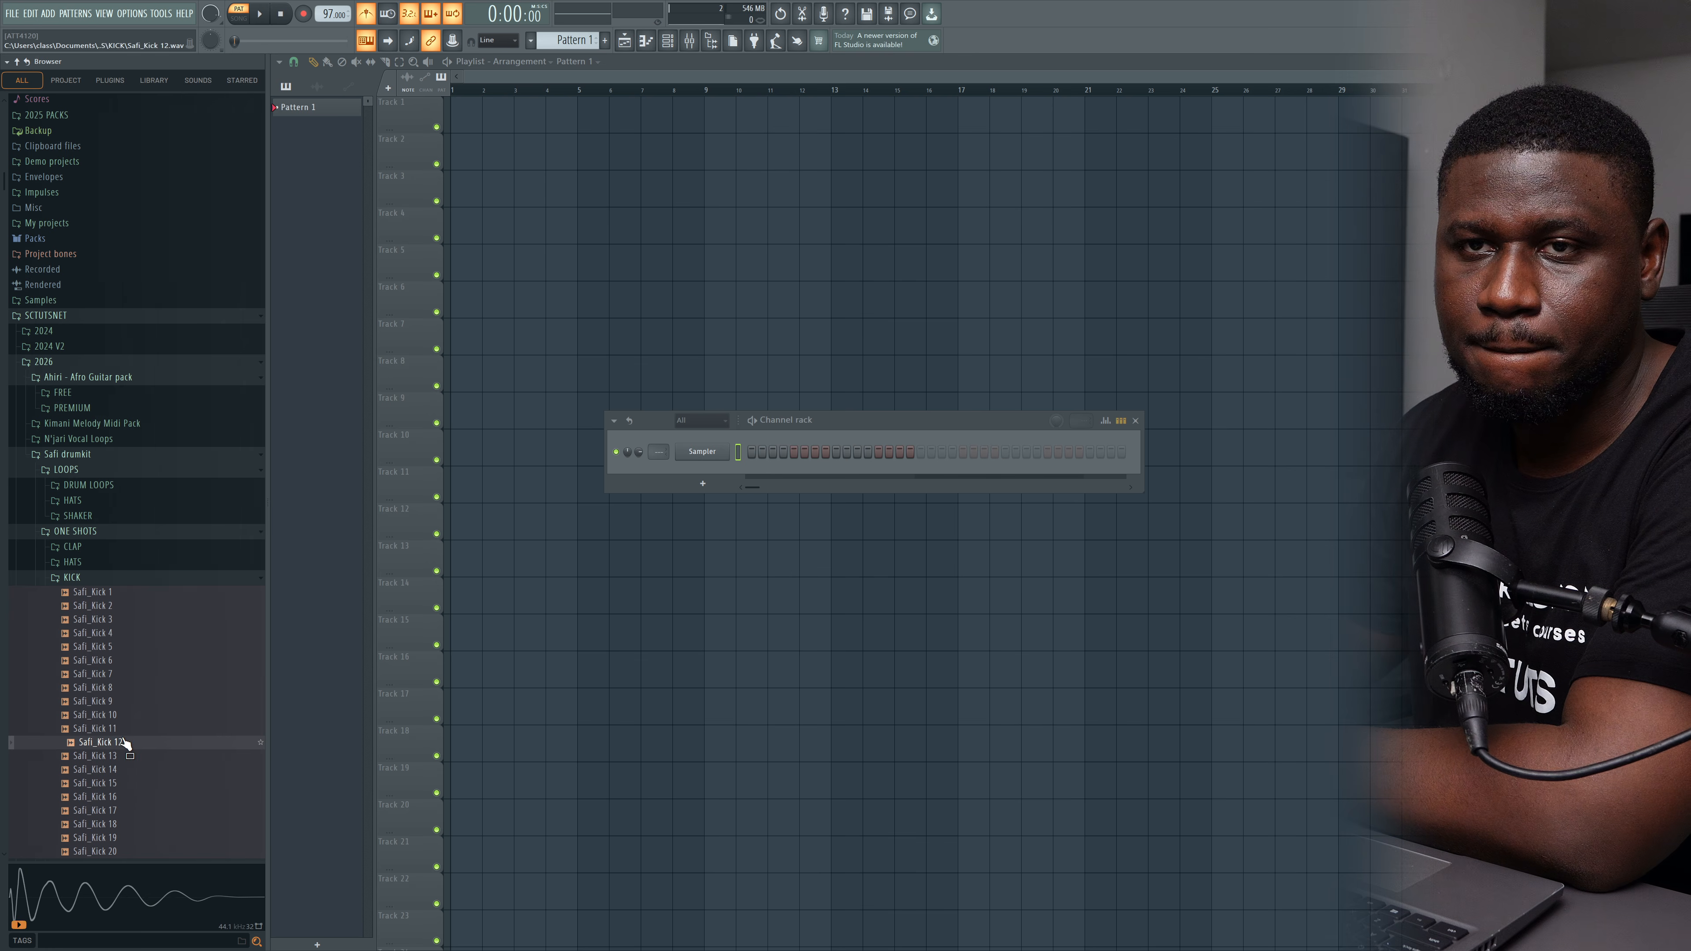
pyautogui.moveTo(125, 743); pyautogui.dragTo(679, 481)
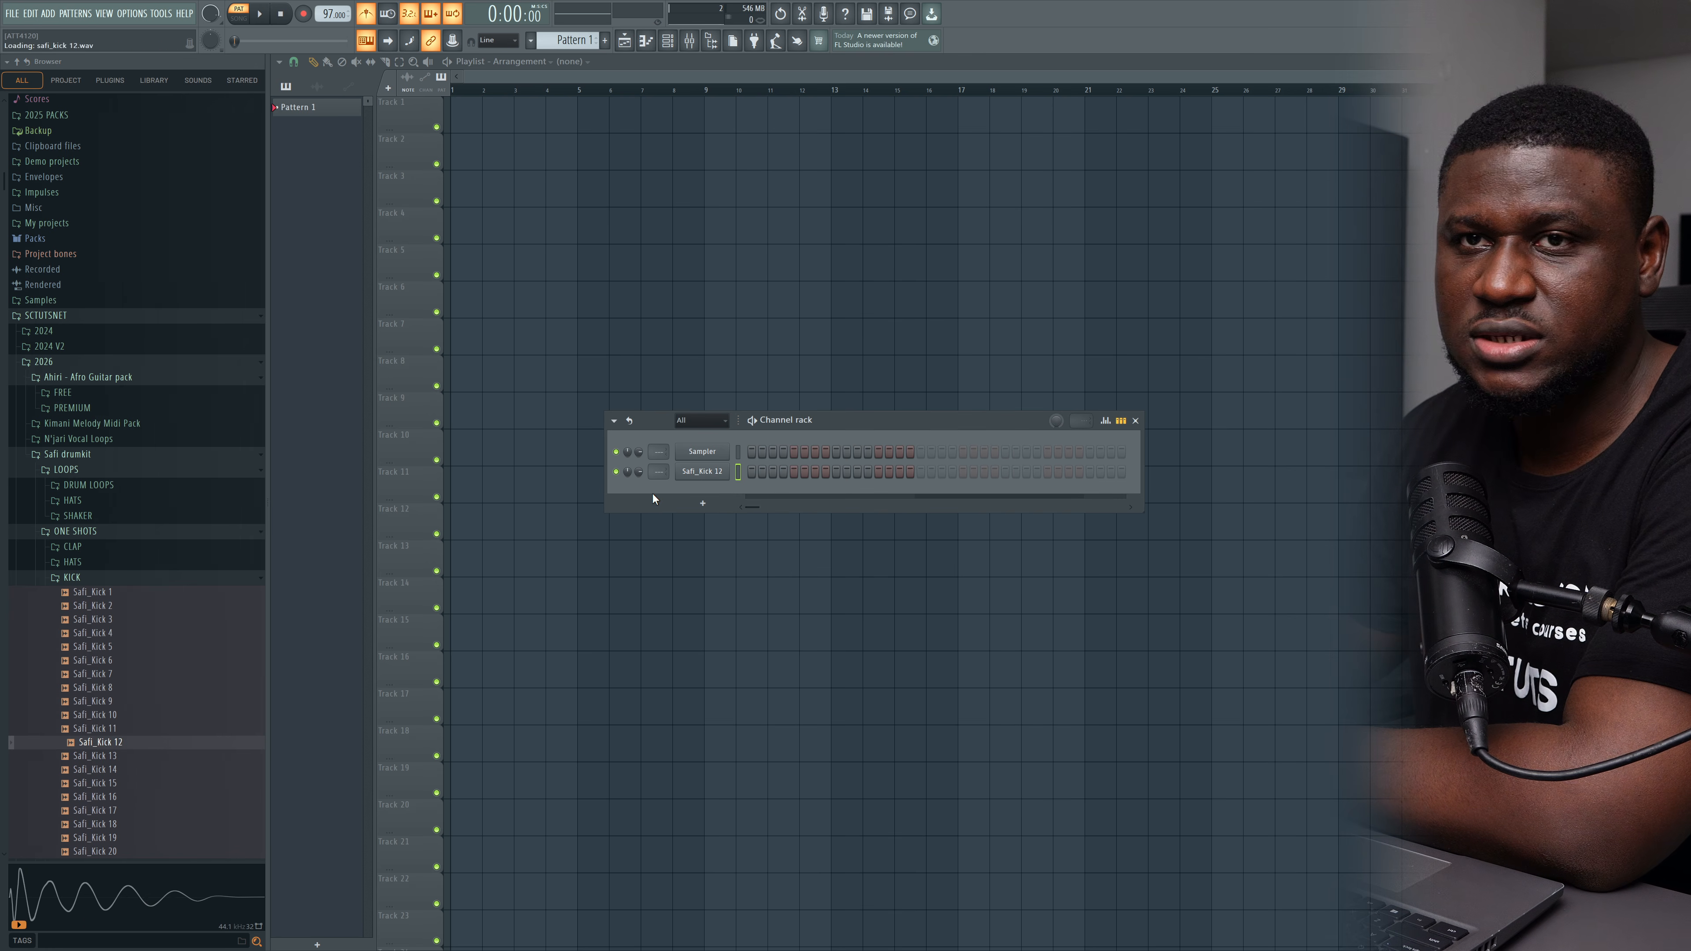
# Step: Audition the one-shot rims in the Safi drumkit and load Safi_Rim 16 as a new channel
pyautogui.scroll(-8, 164, 651)
pyautogui.click(110, 581)
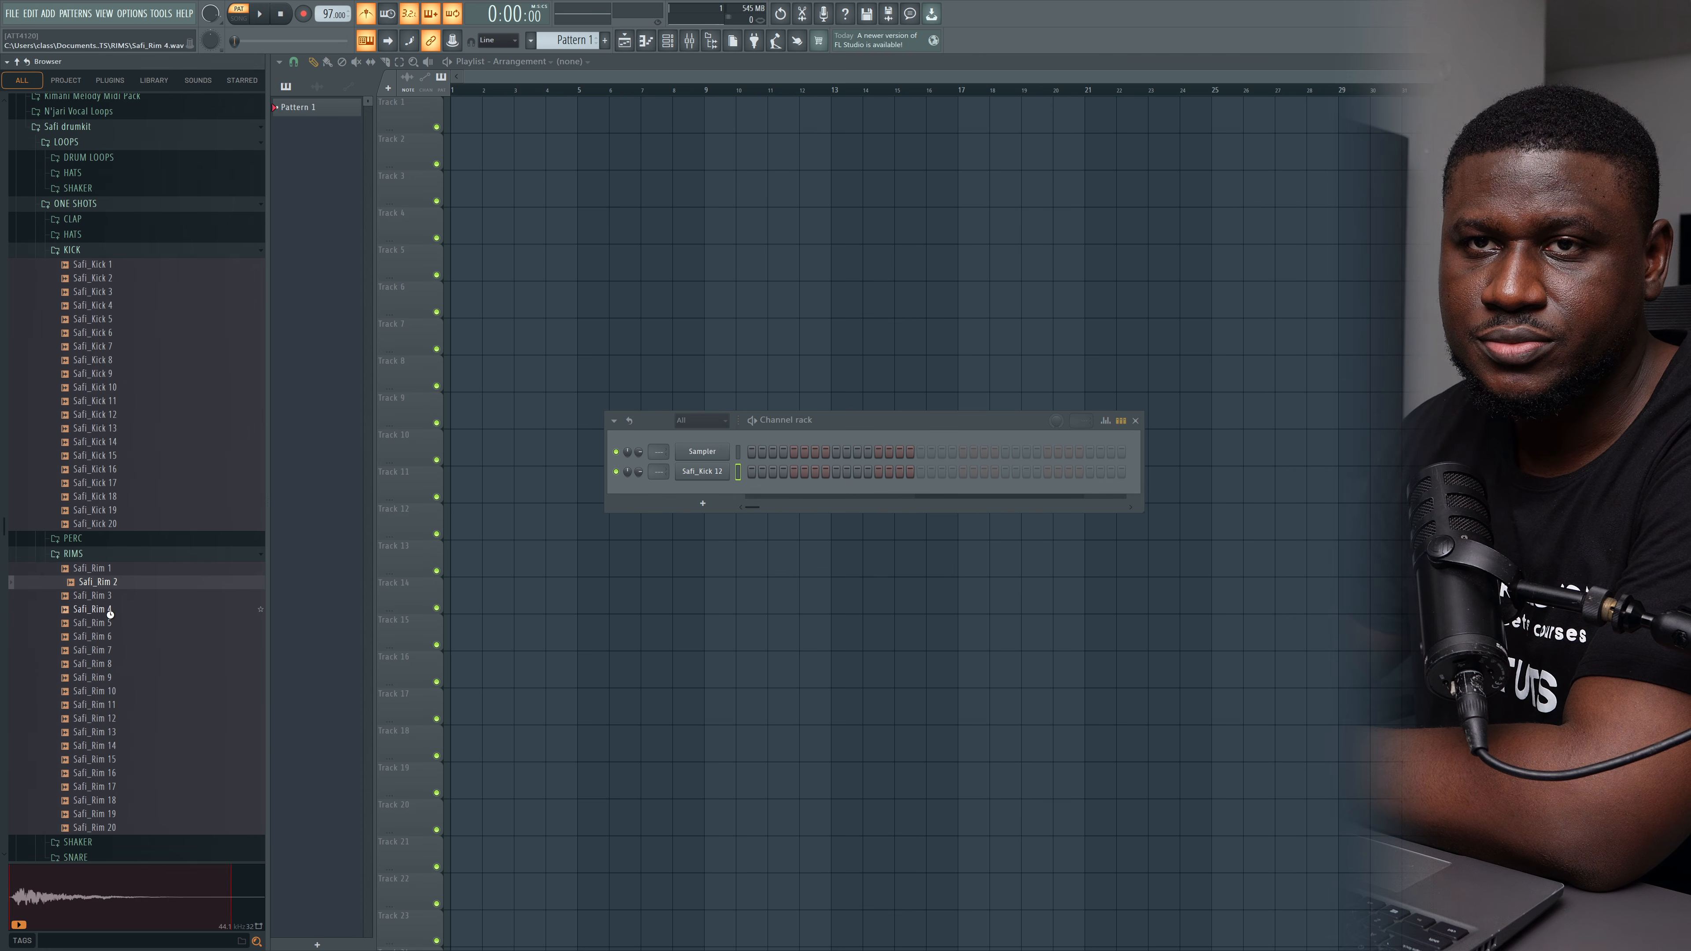
pyautogui.click(110, 613)
pyautogui.click(114, 650)
pyautogui.scroll(-4, 115, 633)
pyautogui.click(117, 613)
pyautogui.moveTo(117, 612); pyautogui.dragTo(747, 486)
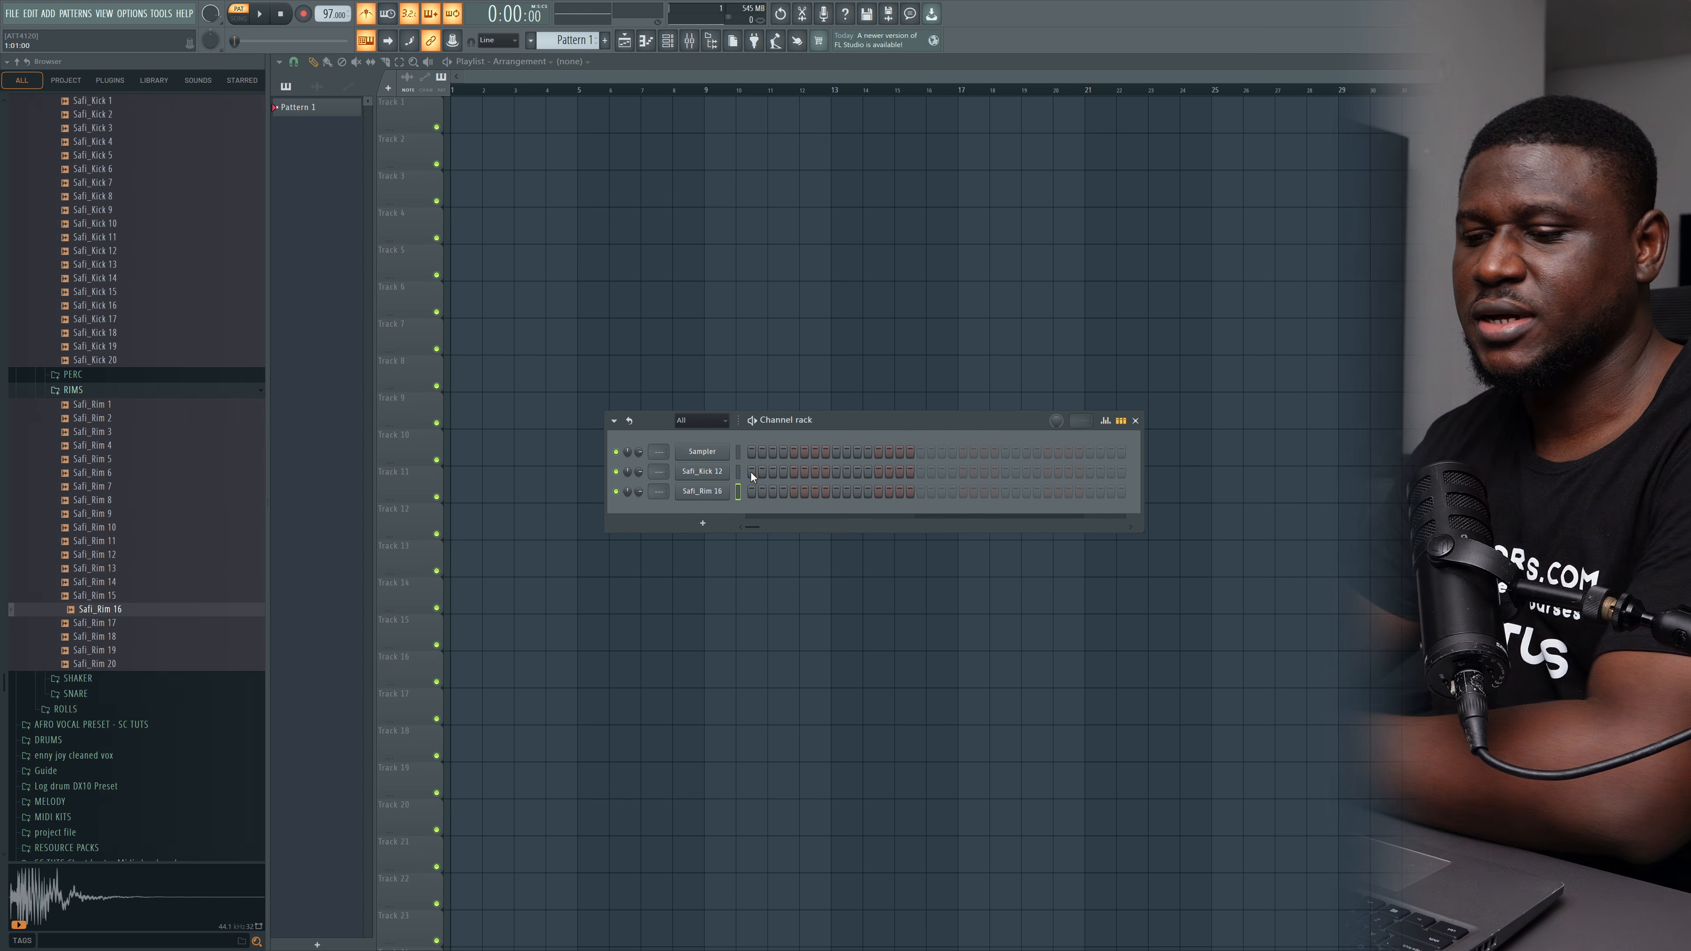
# Step: Program bar 1 with Safi_Kick 12 on step 1 and Safi_Rim 16 on steps 7 and 15, lowering the rim's volume
pyautogui.click(751, 471)
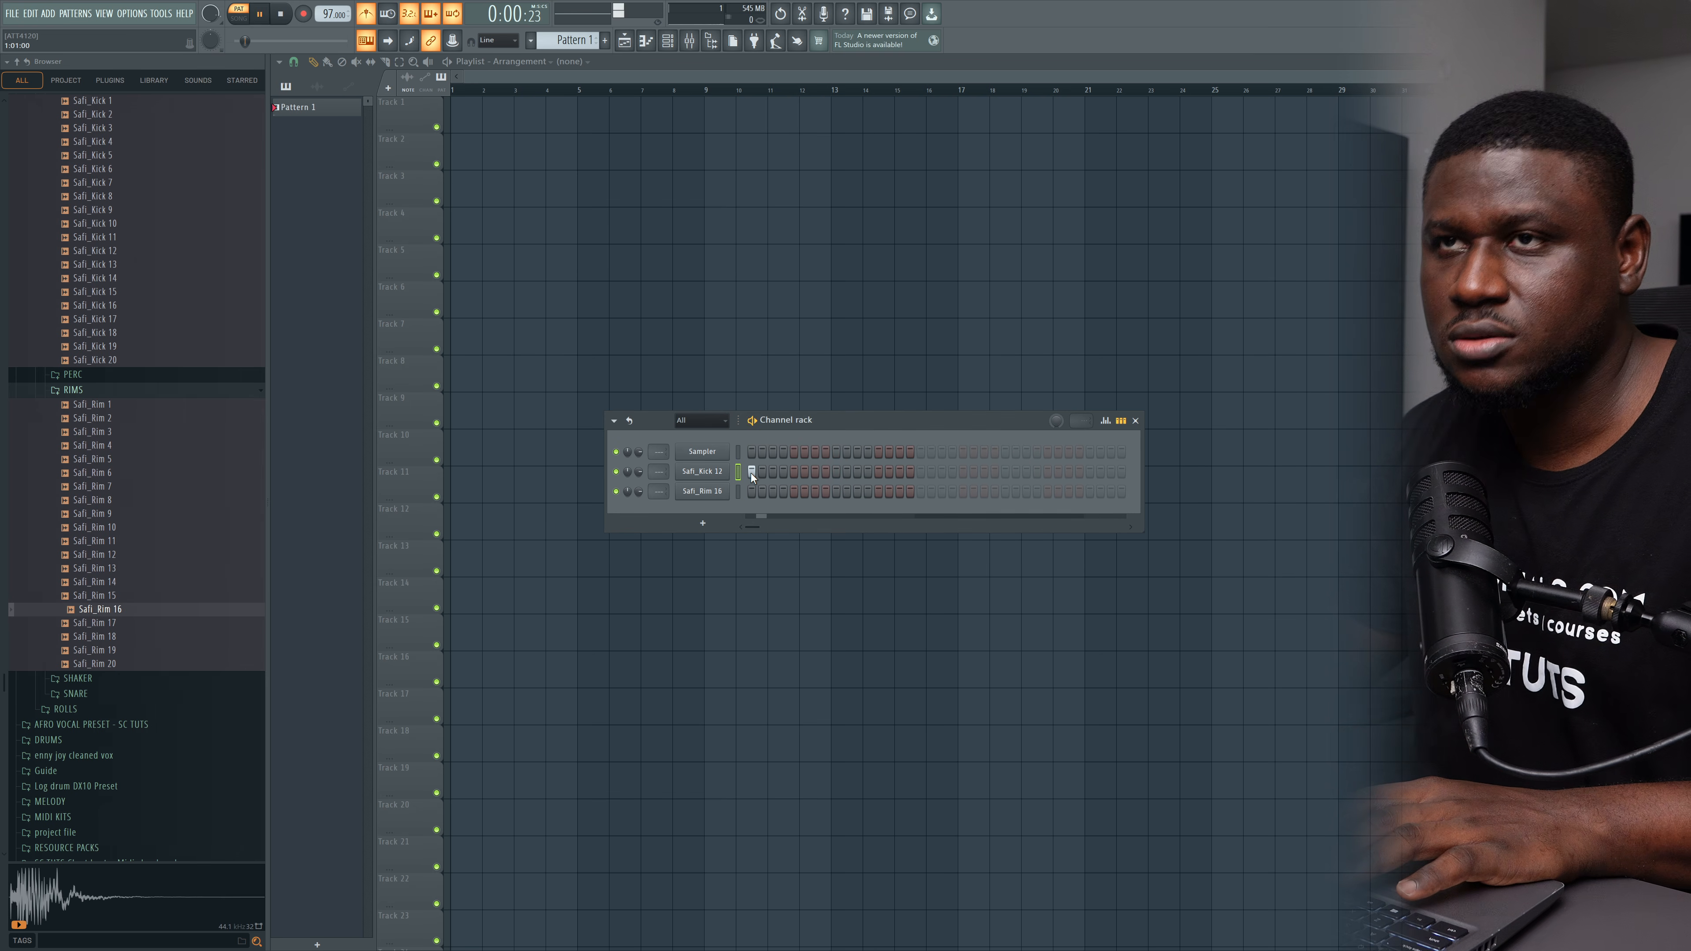
pyautogui.press('space')
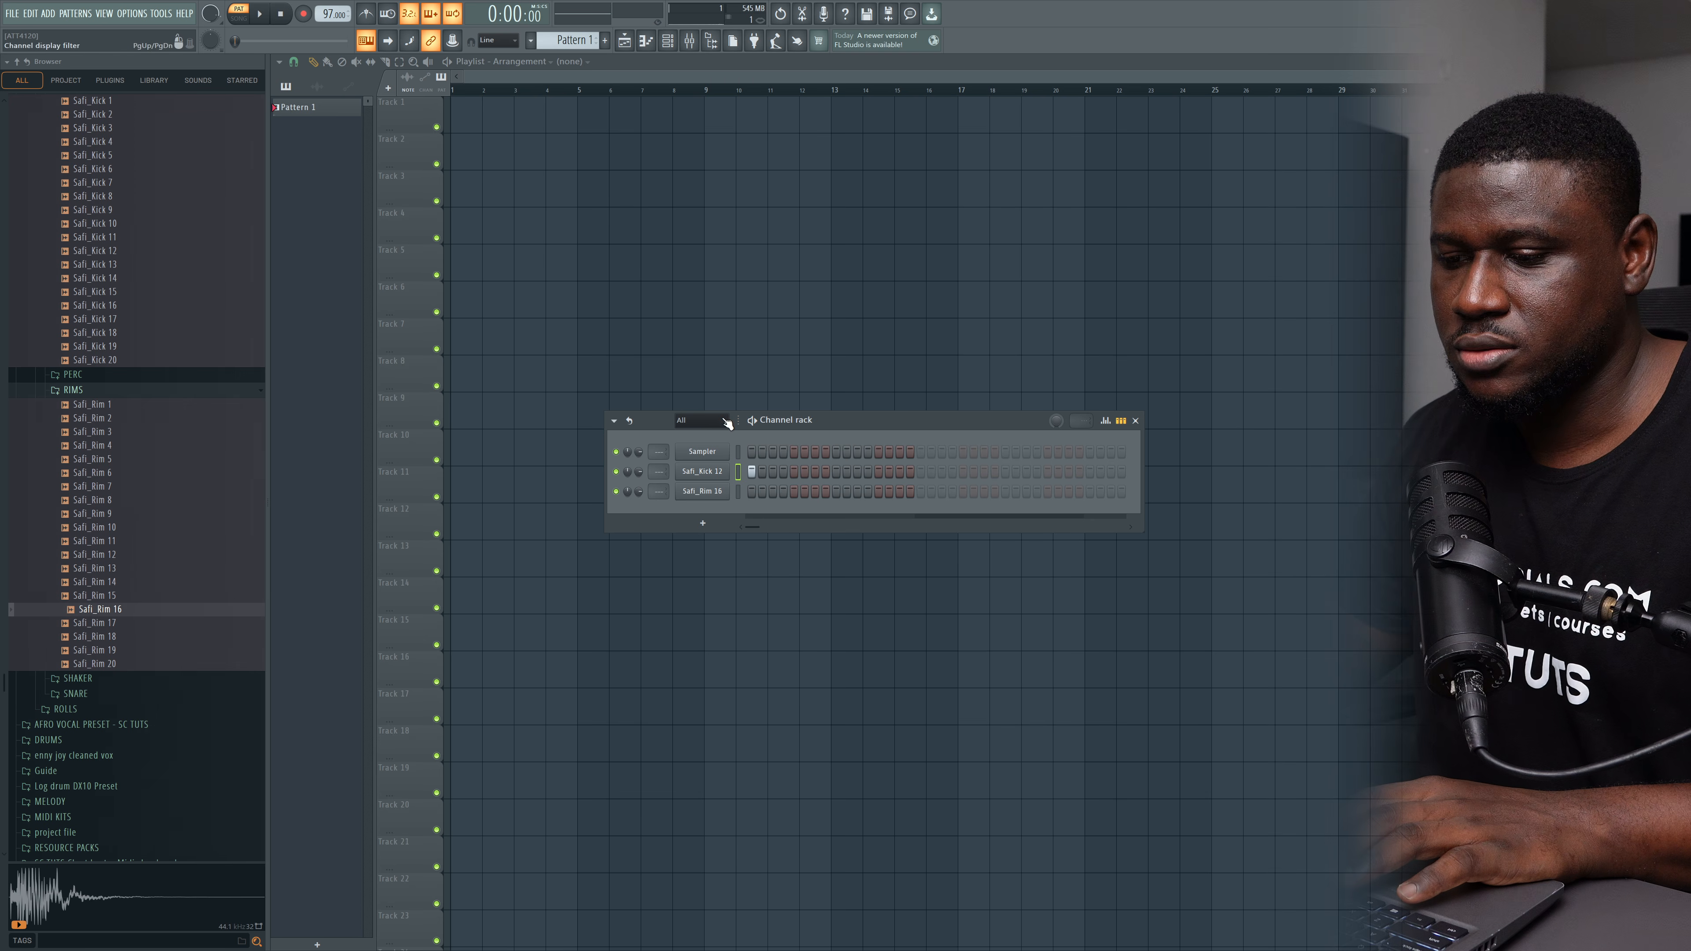
pyautogui.press('space')
pyautogui.click(815, 493)
pyautogui.press('space')
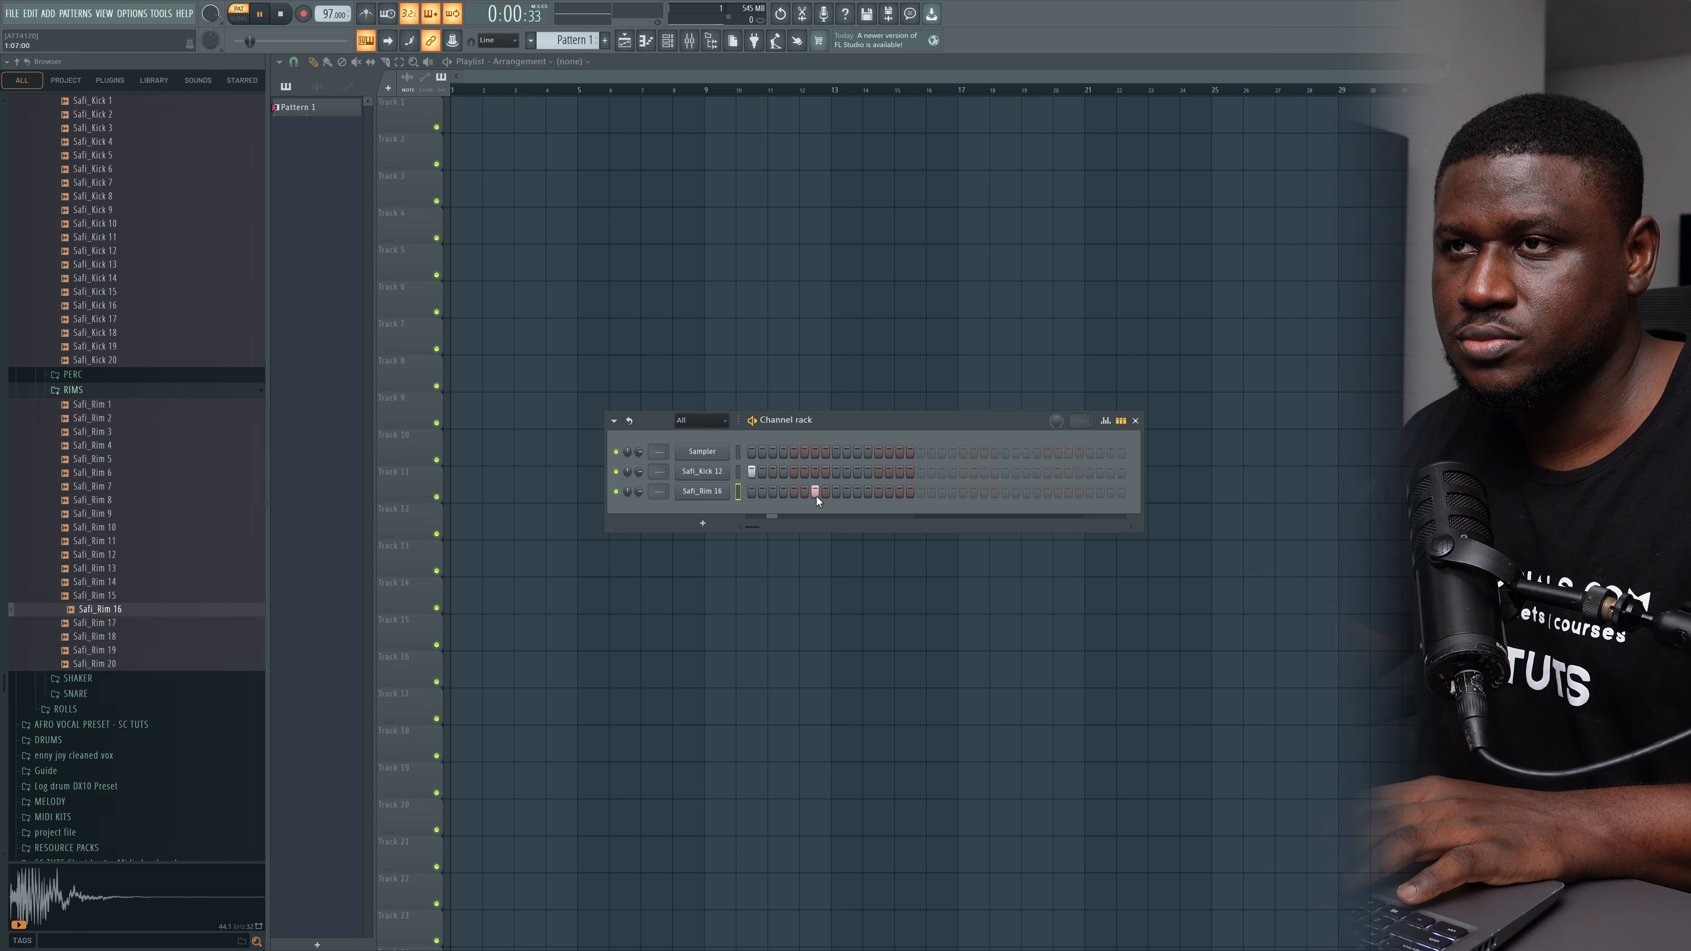
pyautogui.moveTo(639, 493); pyautogui.dragTo(638, 507)
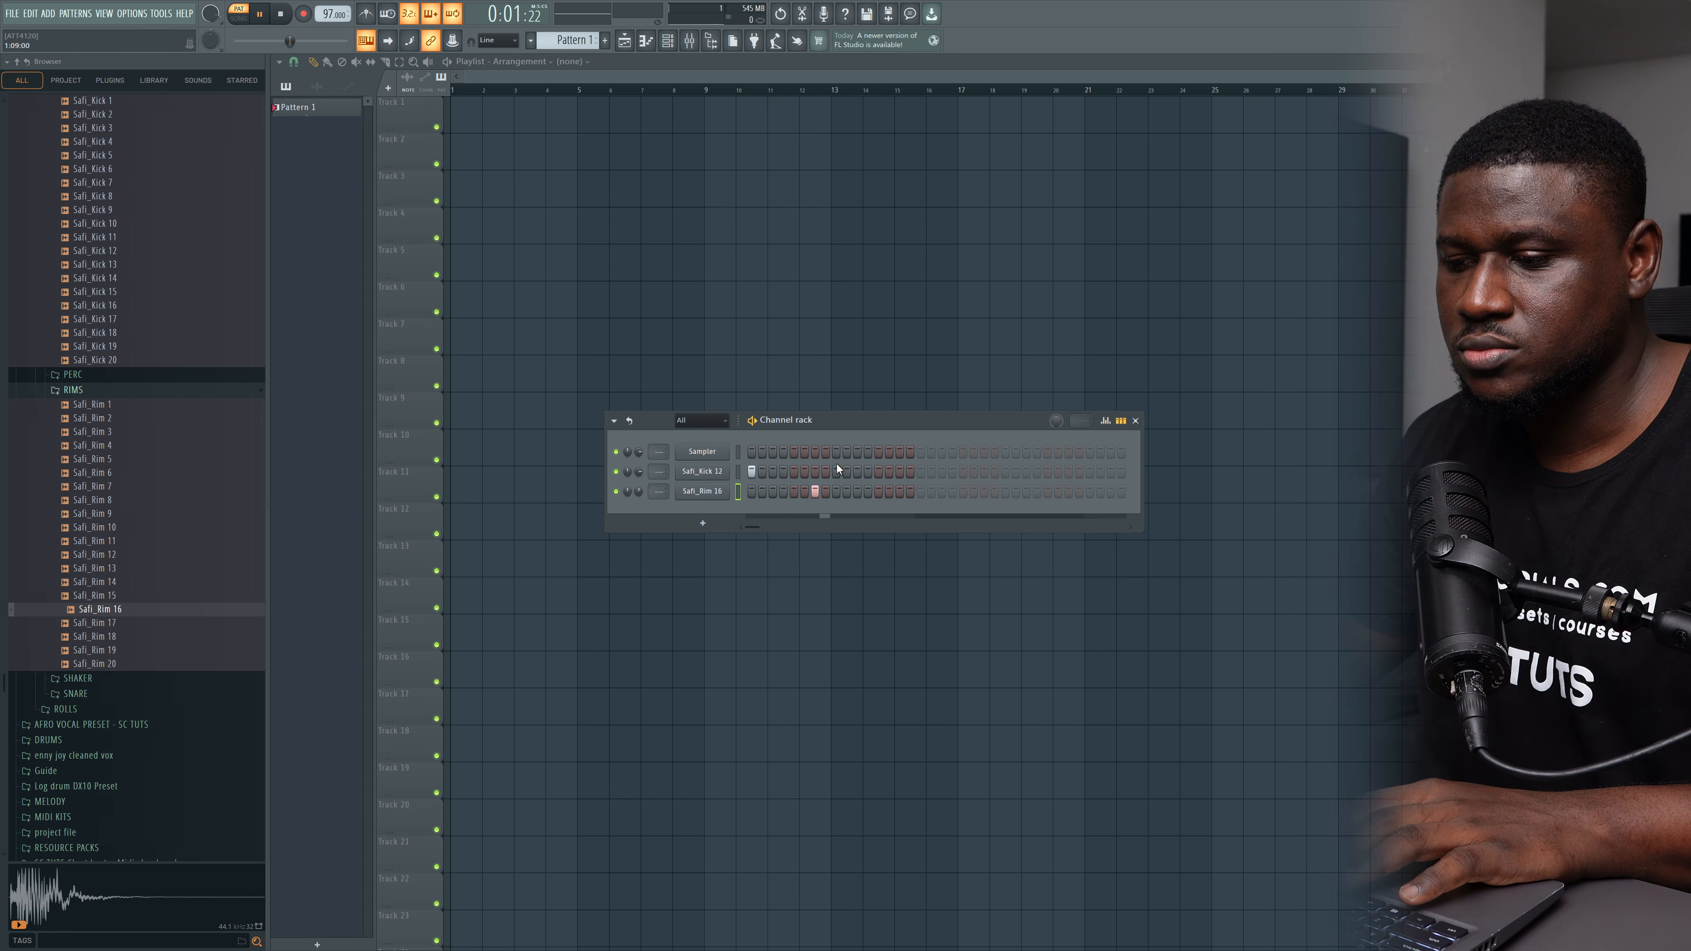
pyautogui.click(900, 492)
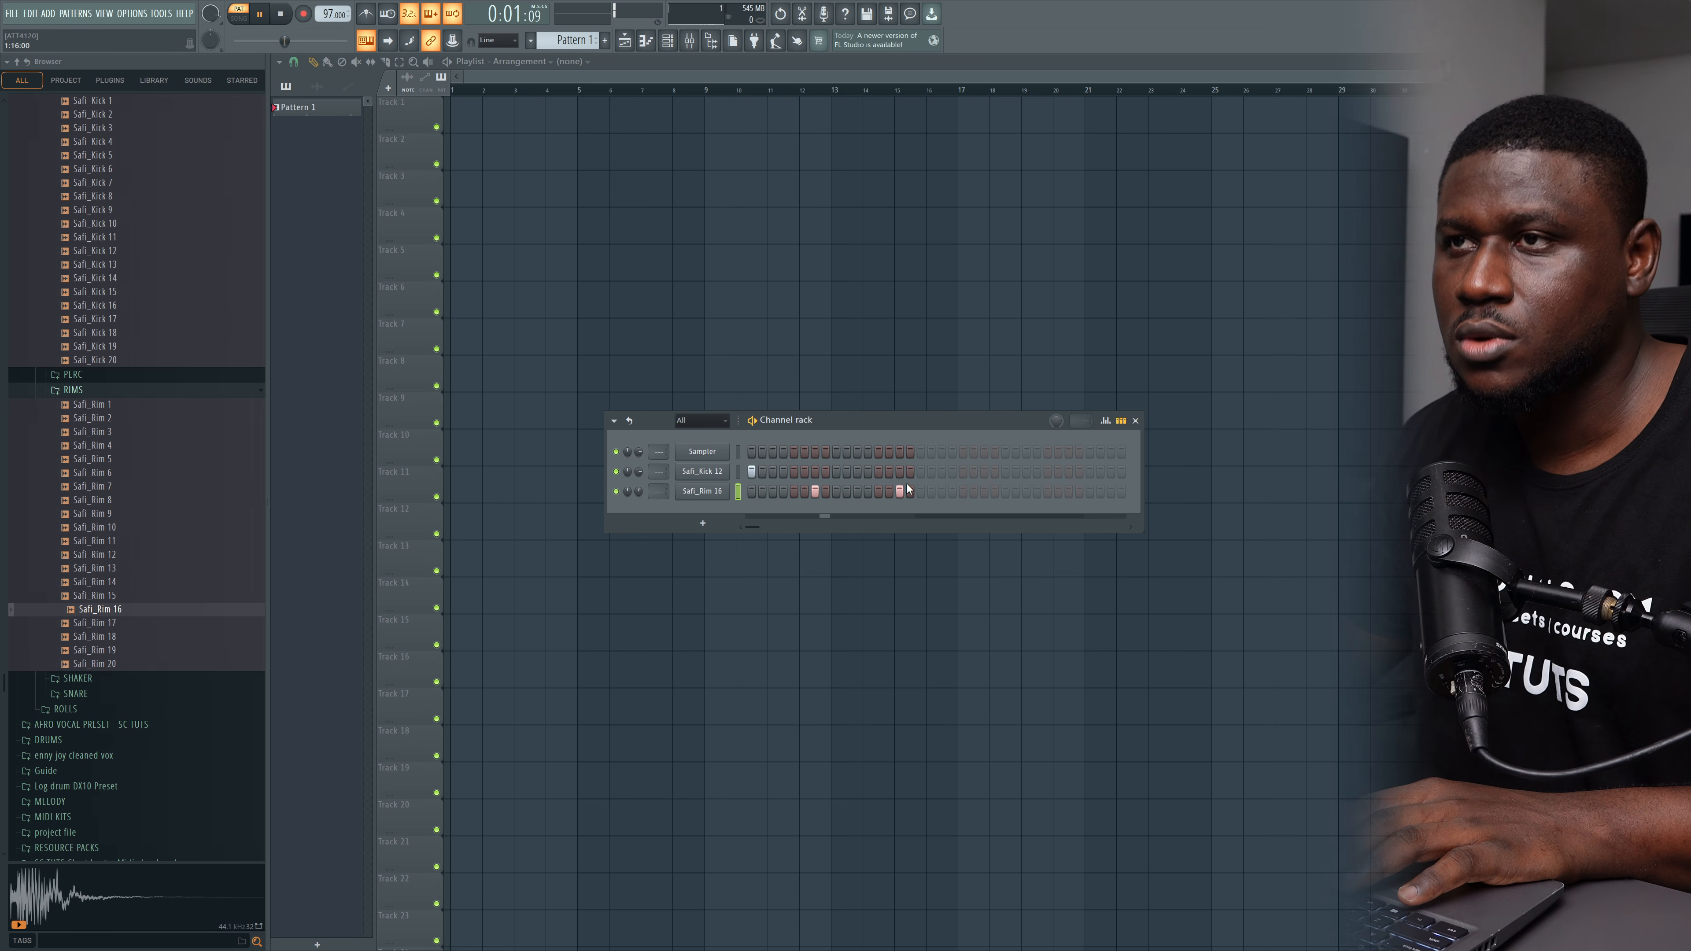
pyautogui.press('space')
# Step: Program bar 2 with Safi_Kick 12 on steps 17, 28 and 30 and Safi_Rim 16 on steps 23 and 31
pyautogui.click(919, 471)
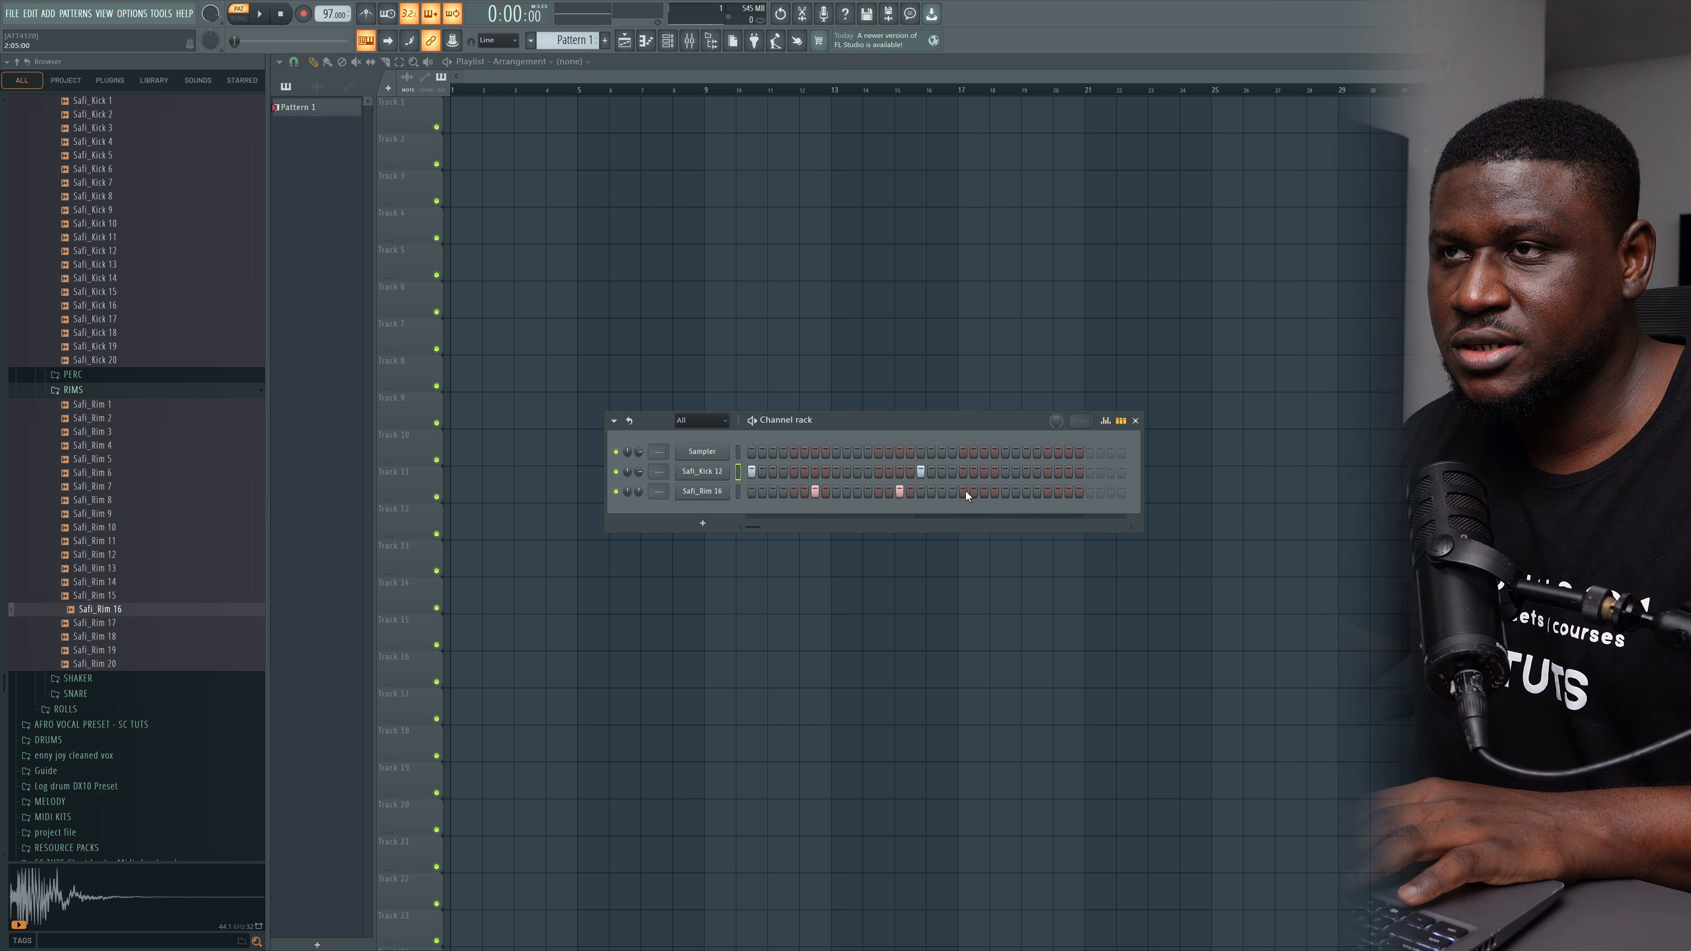
pyautogui.click(984, 491)
pyautogui.click(1069, 492)
pyautogui.press('space')
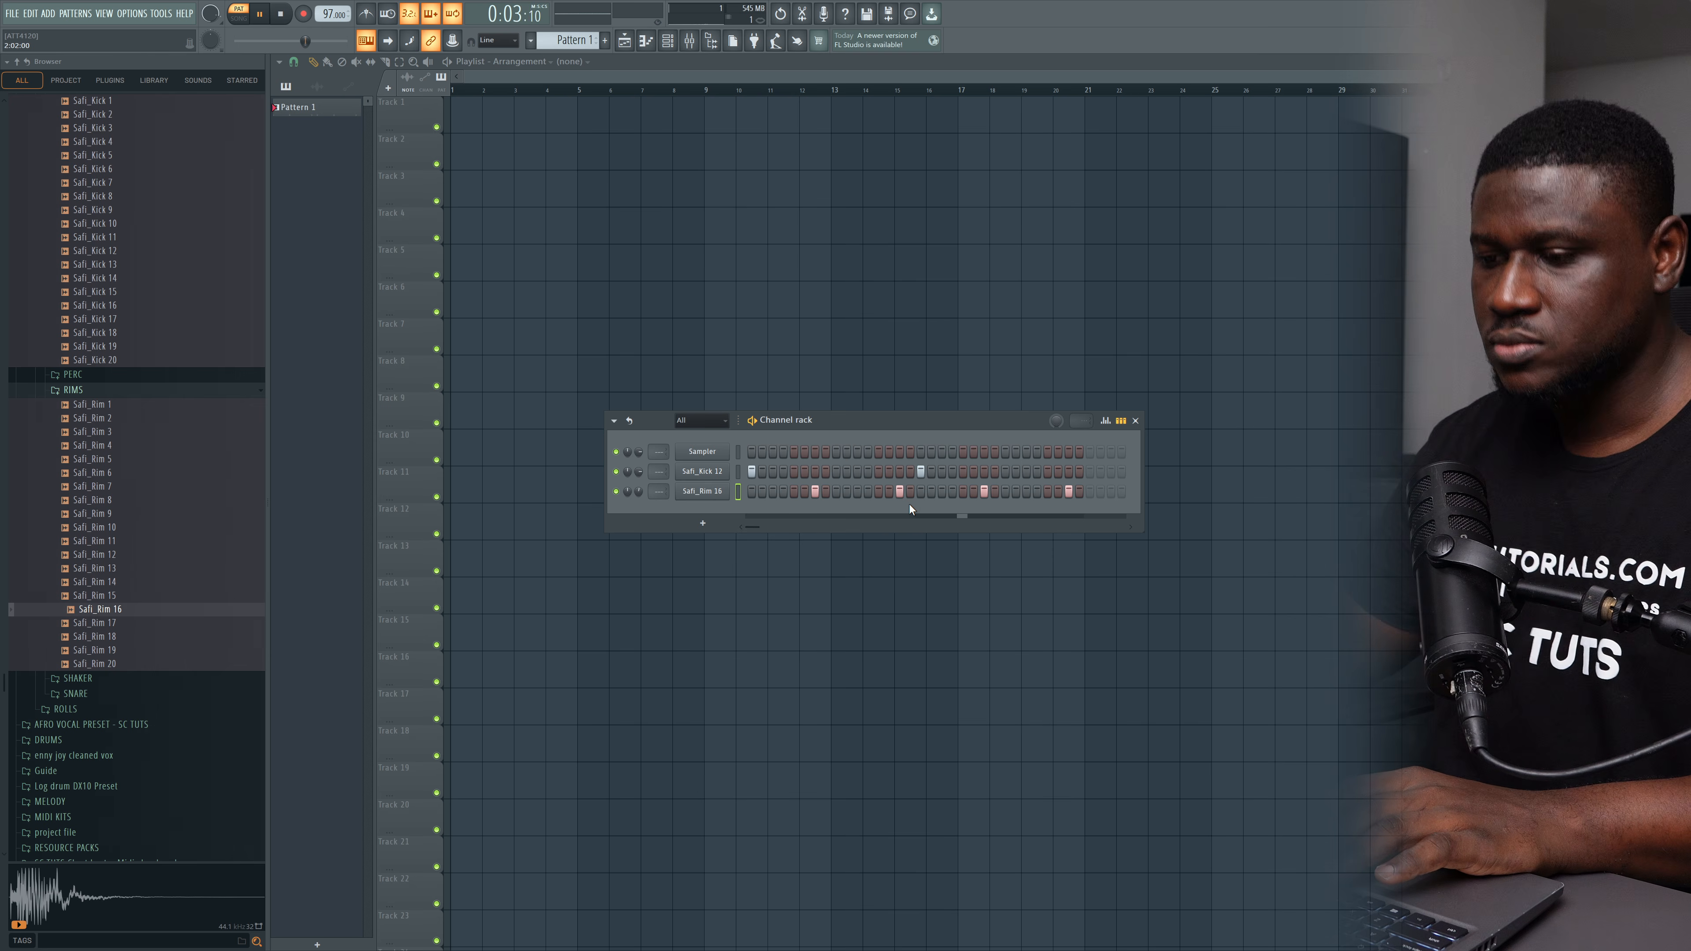
pyautogui.press('space')
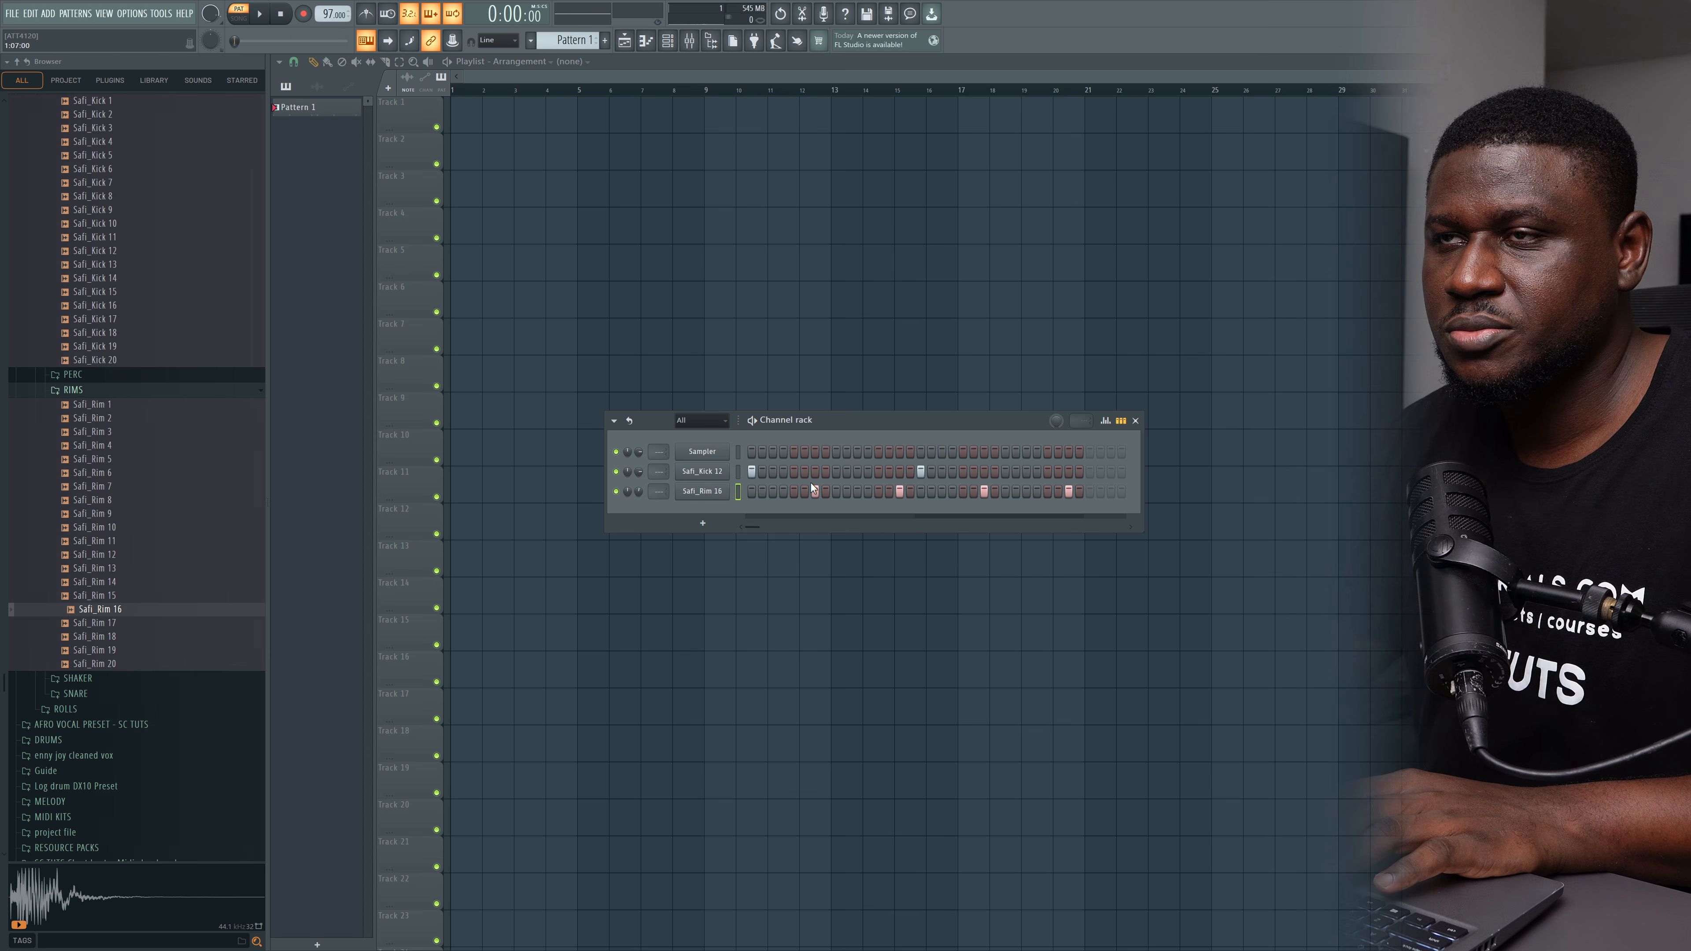
pyautogui.press('space')
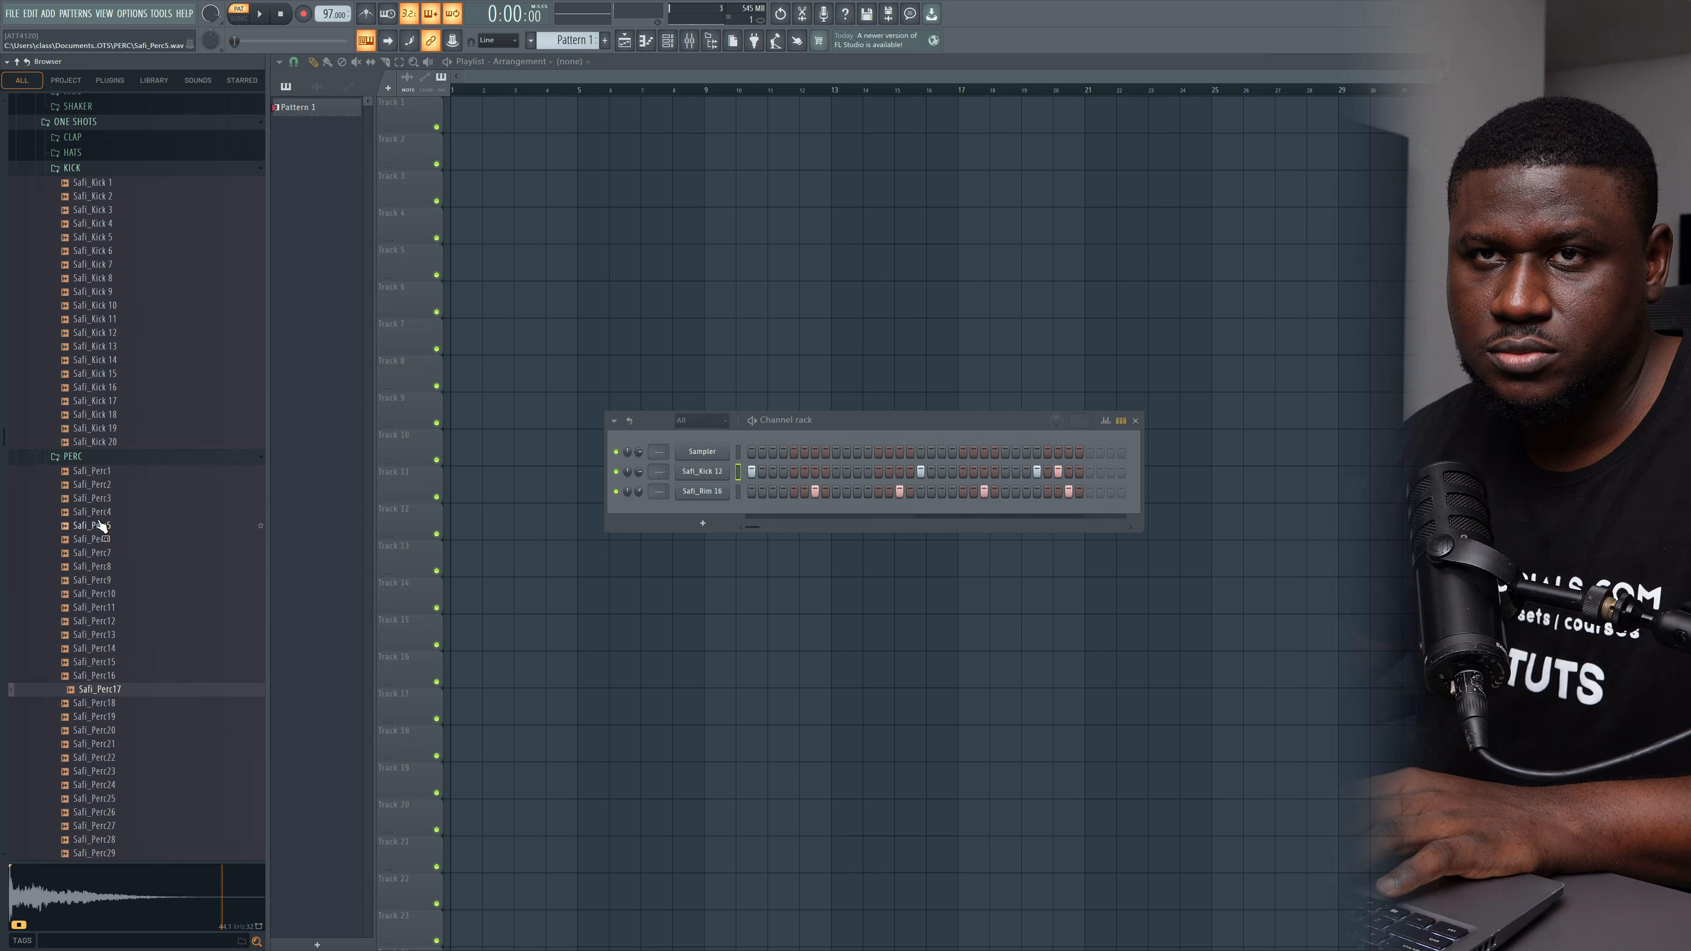
# Step: Add Safi_Perc5 with a hit on step 4 at a lower volume, and load Safi_Perc29 as another channel
pyautogui.moveTo(102, 525); pyautogui.dragTo(733, 522)
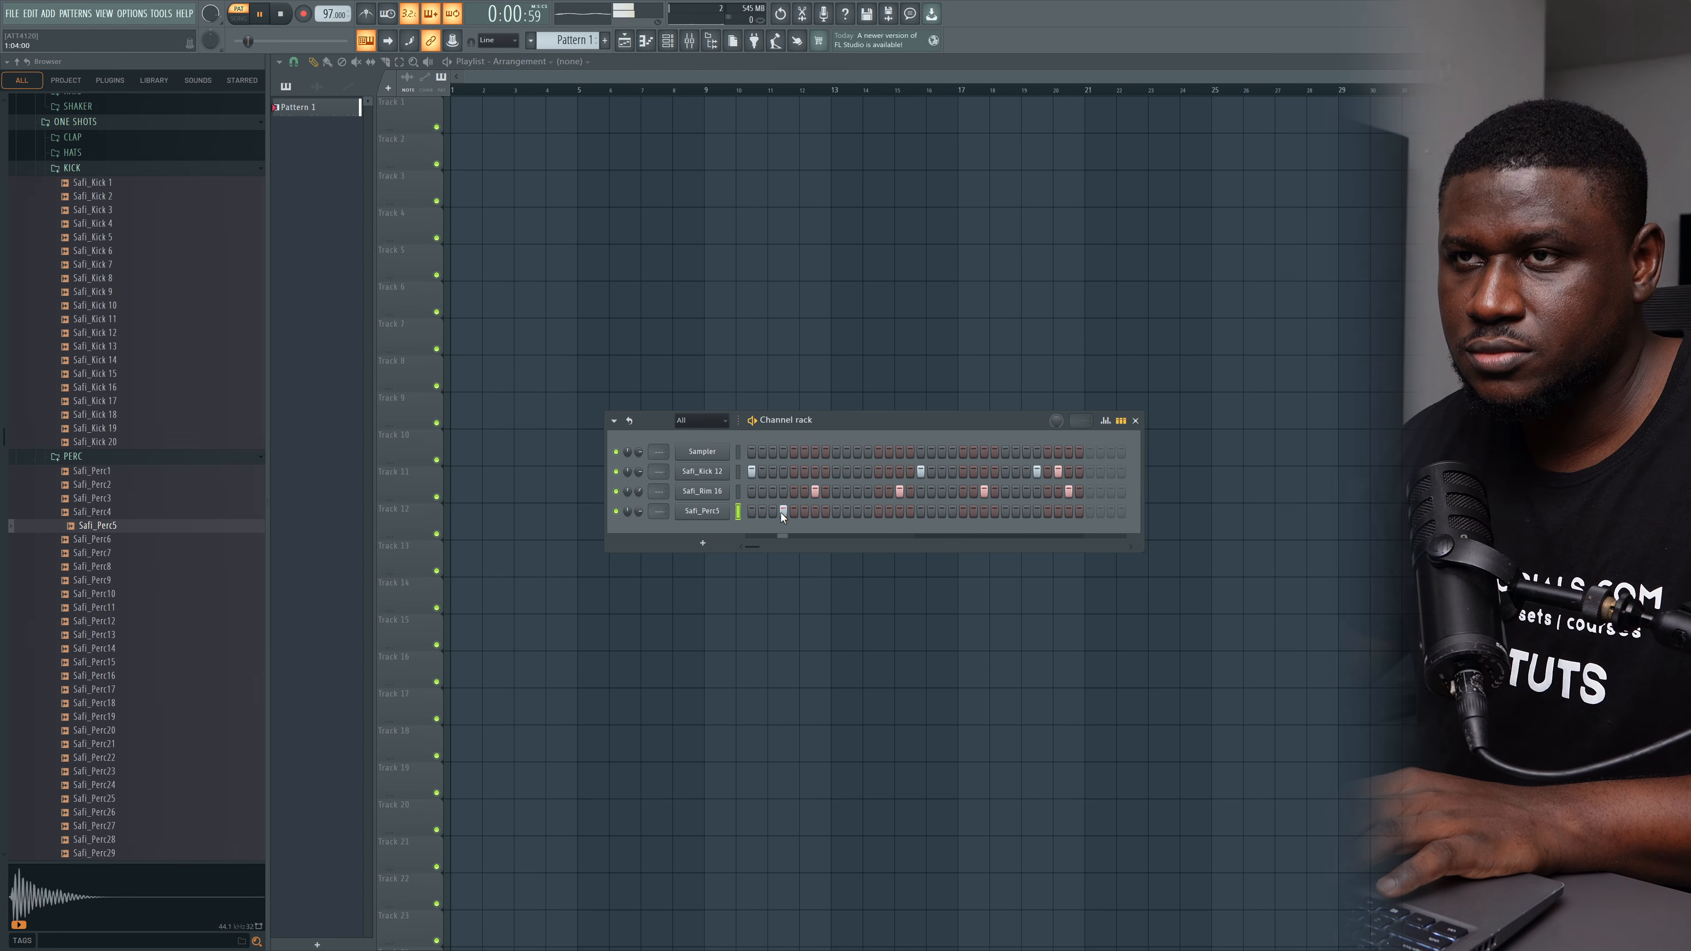
pyautogui.moveTo(639, 512); pyautogui.dragTo(639, 538)
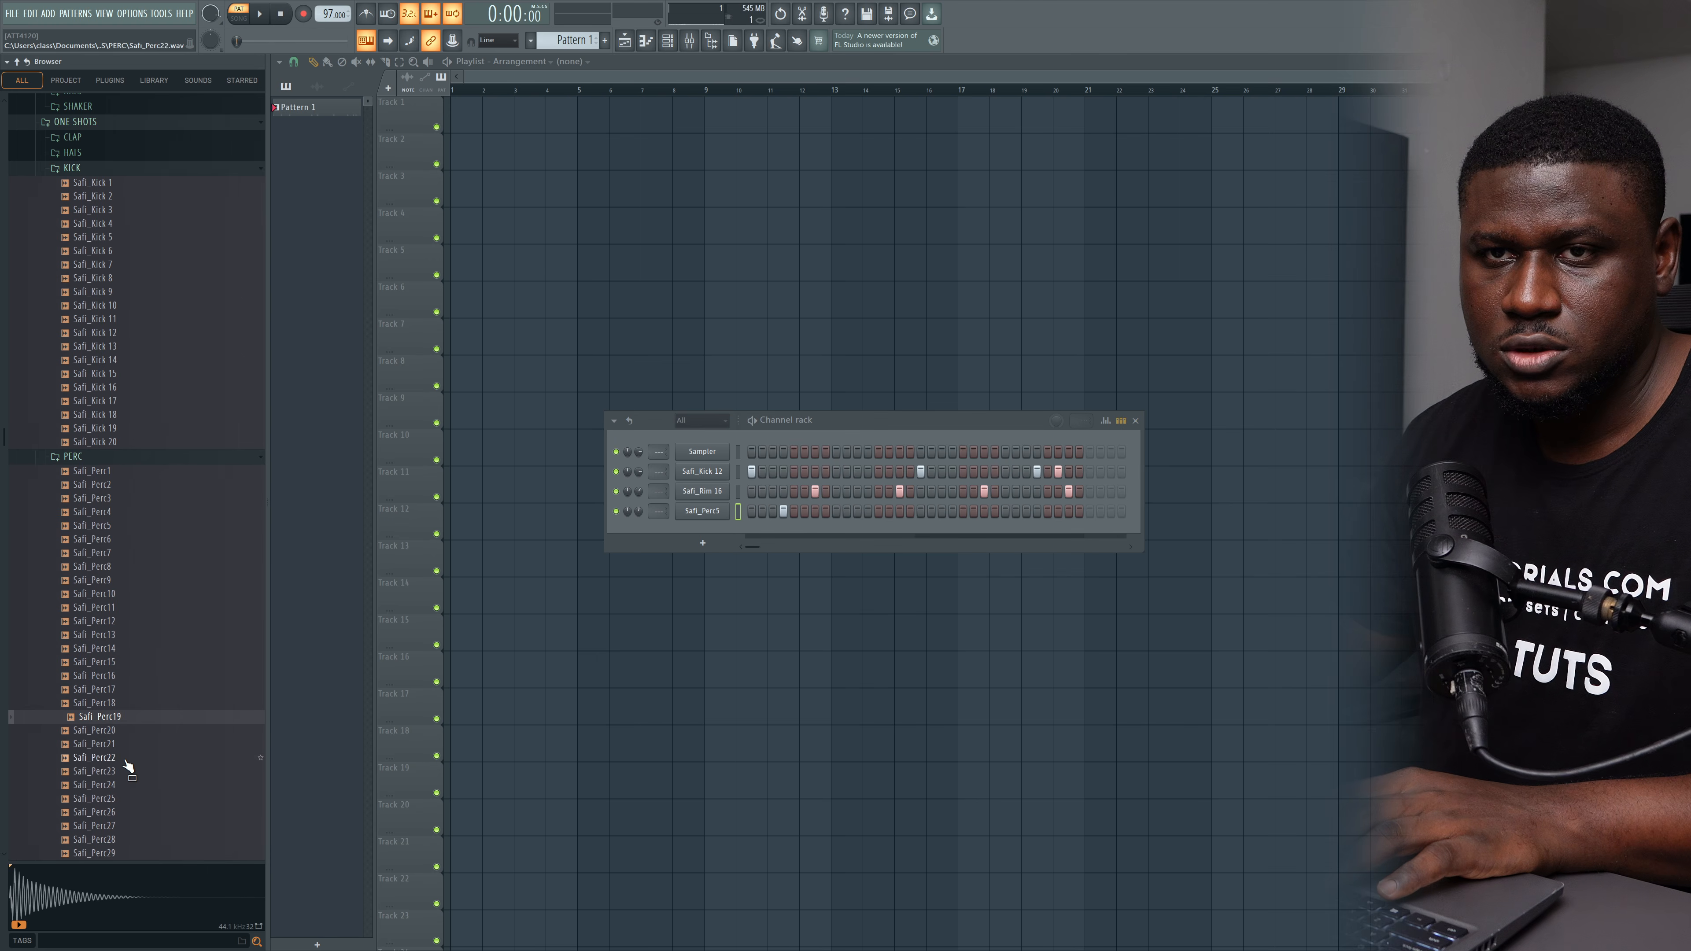
pyautogui.click(94, 798)
pyautogui.moveTo(125, 853); pyautogui.dragTo(128, 840)
pyautogui.moveTo(745, 529); pyautogui.dragTo(745, 529)
pyautogui.press('space')
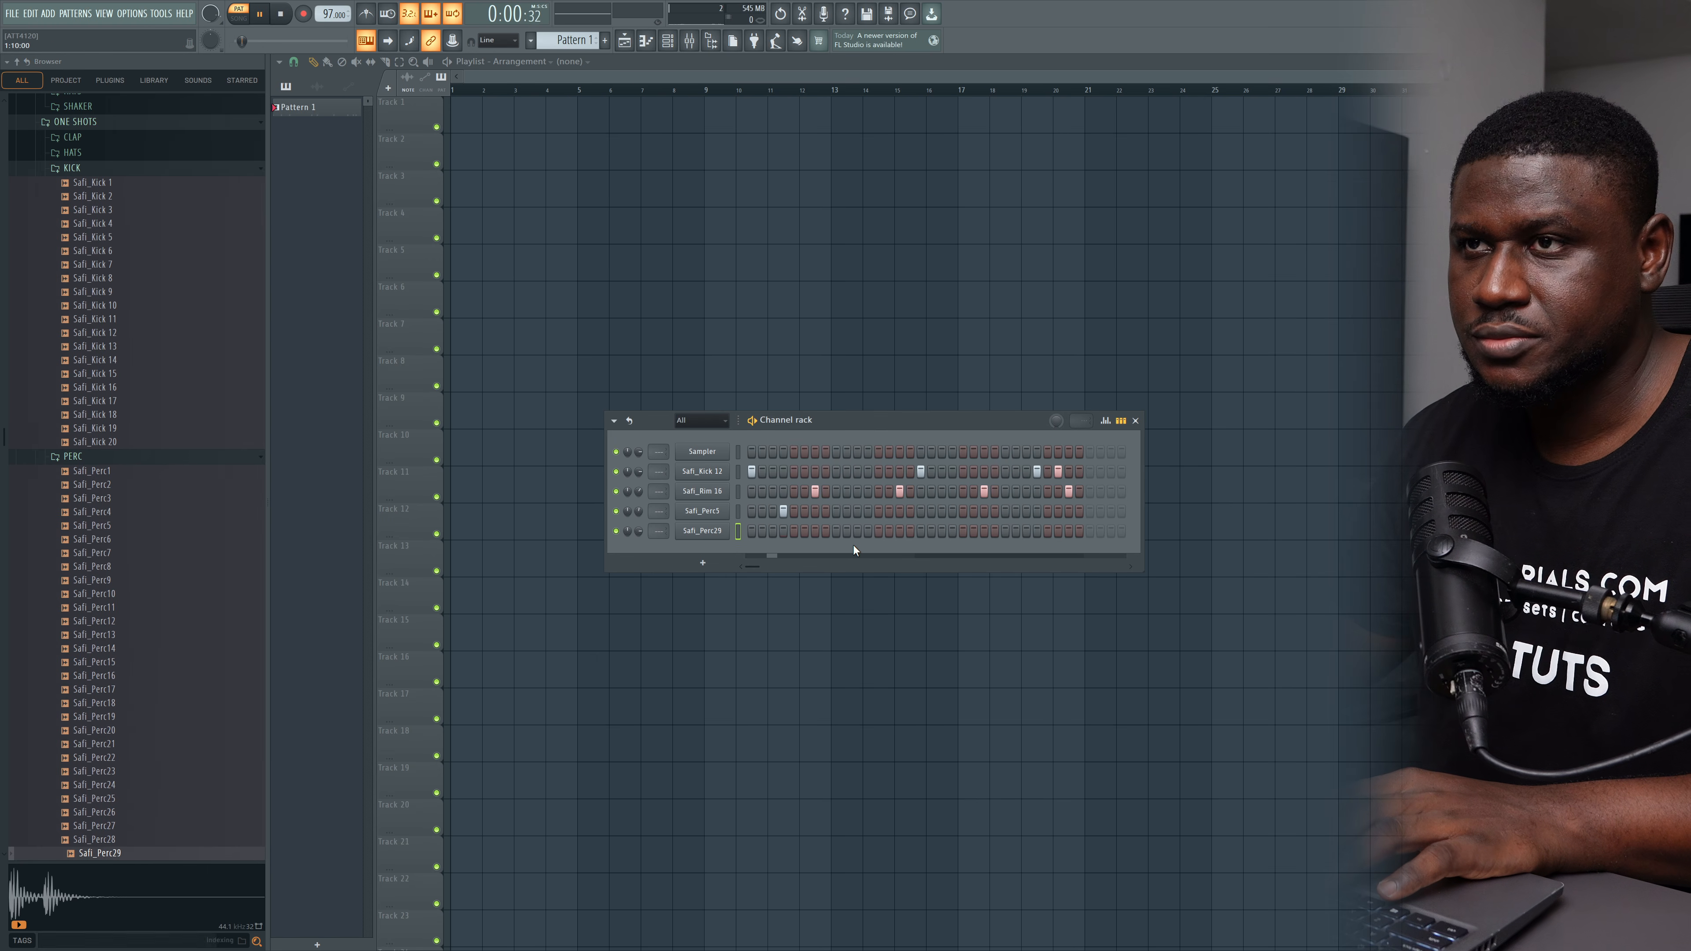
# Step: Place Safi_Perc29 hits on steps 9 and 12 and play the pattern to check them
pyautogui.click(846, 531)
pyautogui.rightClick(845, 532)
pyautogui.press('space')
pyautogui.press('space')
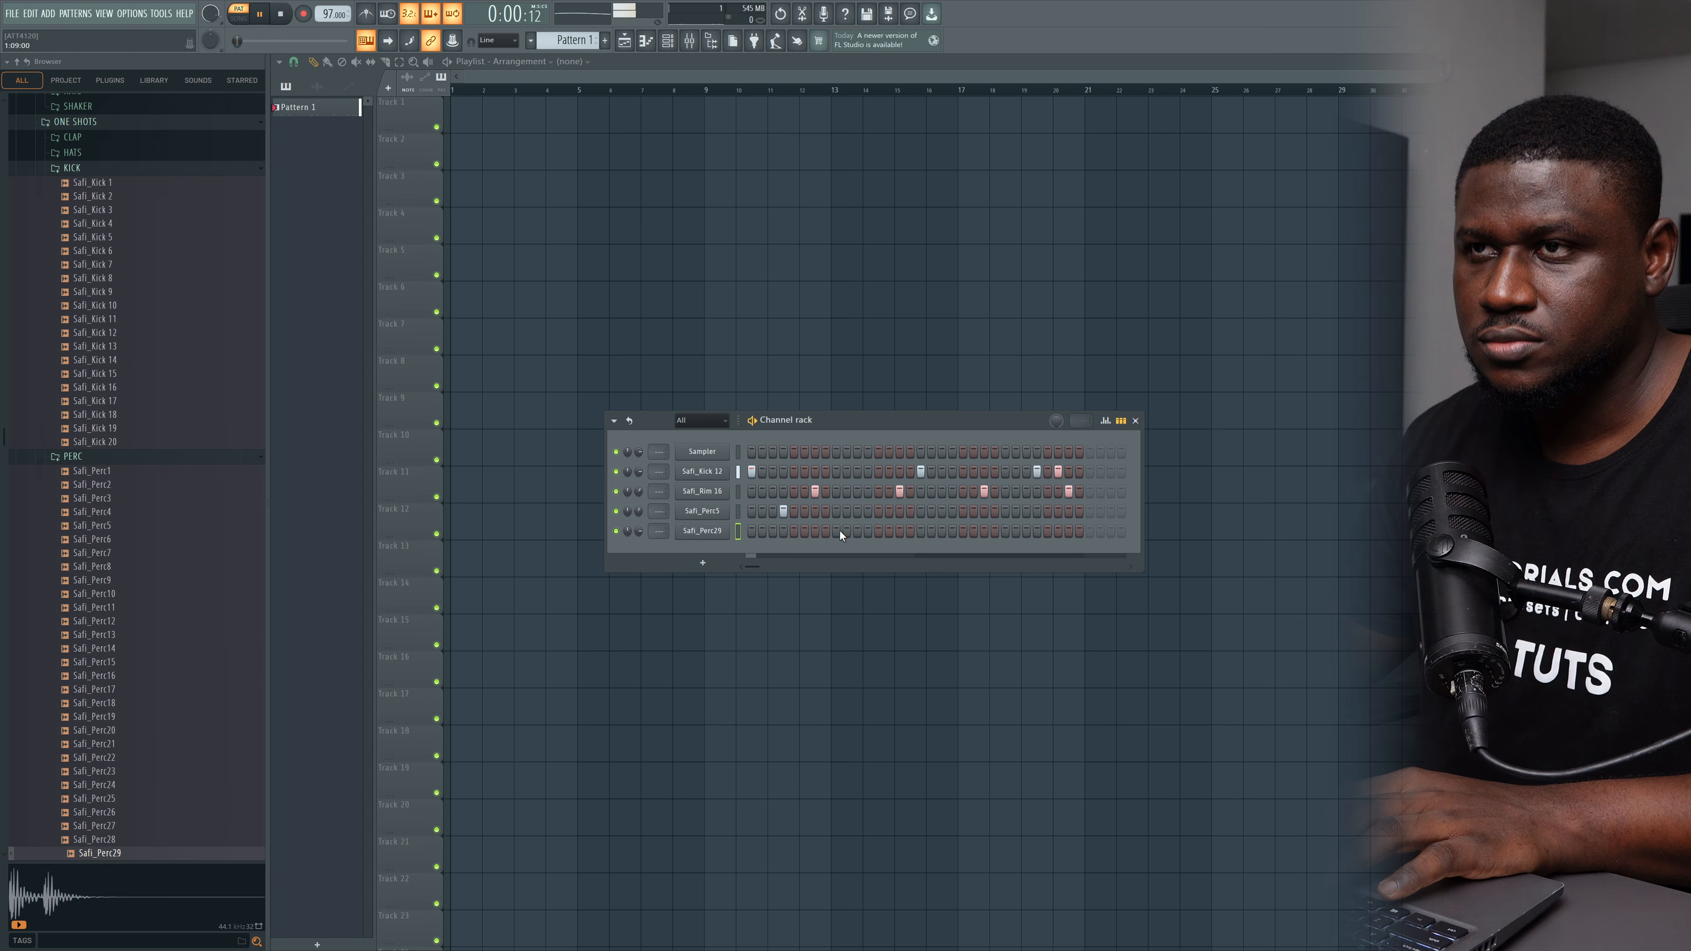
pyautogui.click(837, 531)
pyautogui.click(867, 531)
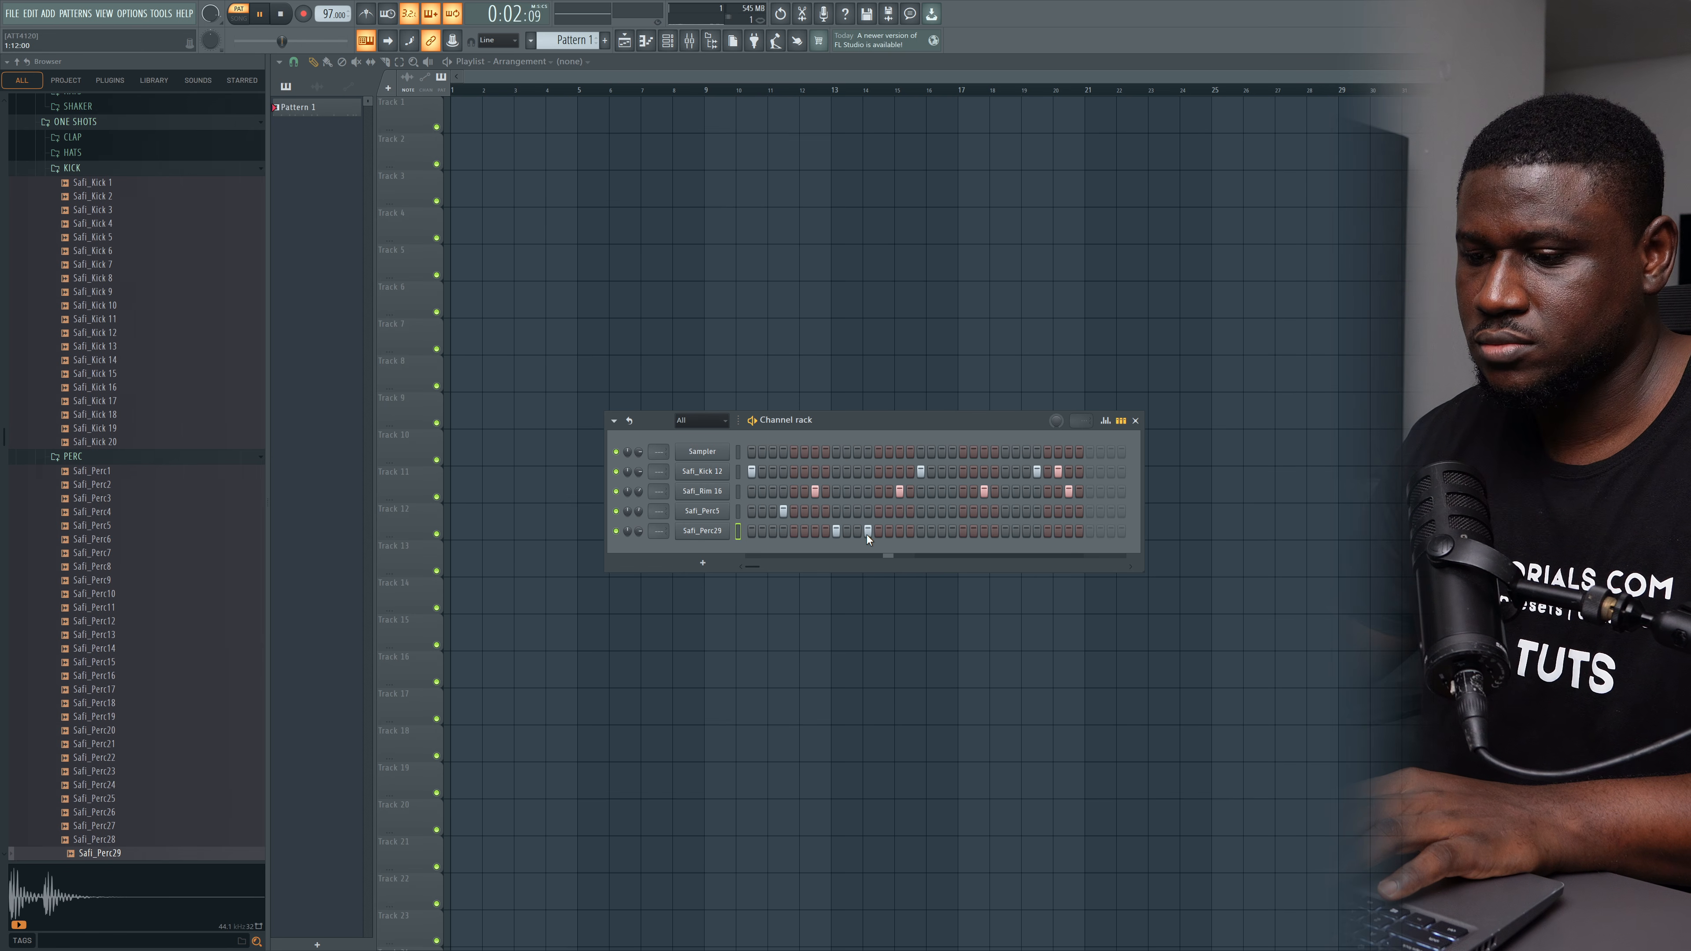
pyautogui.press('space')
pyautogui.press('space')
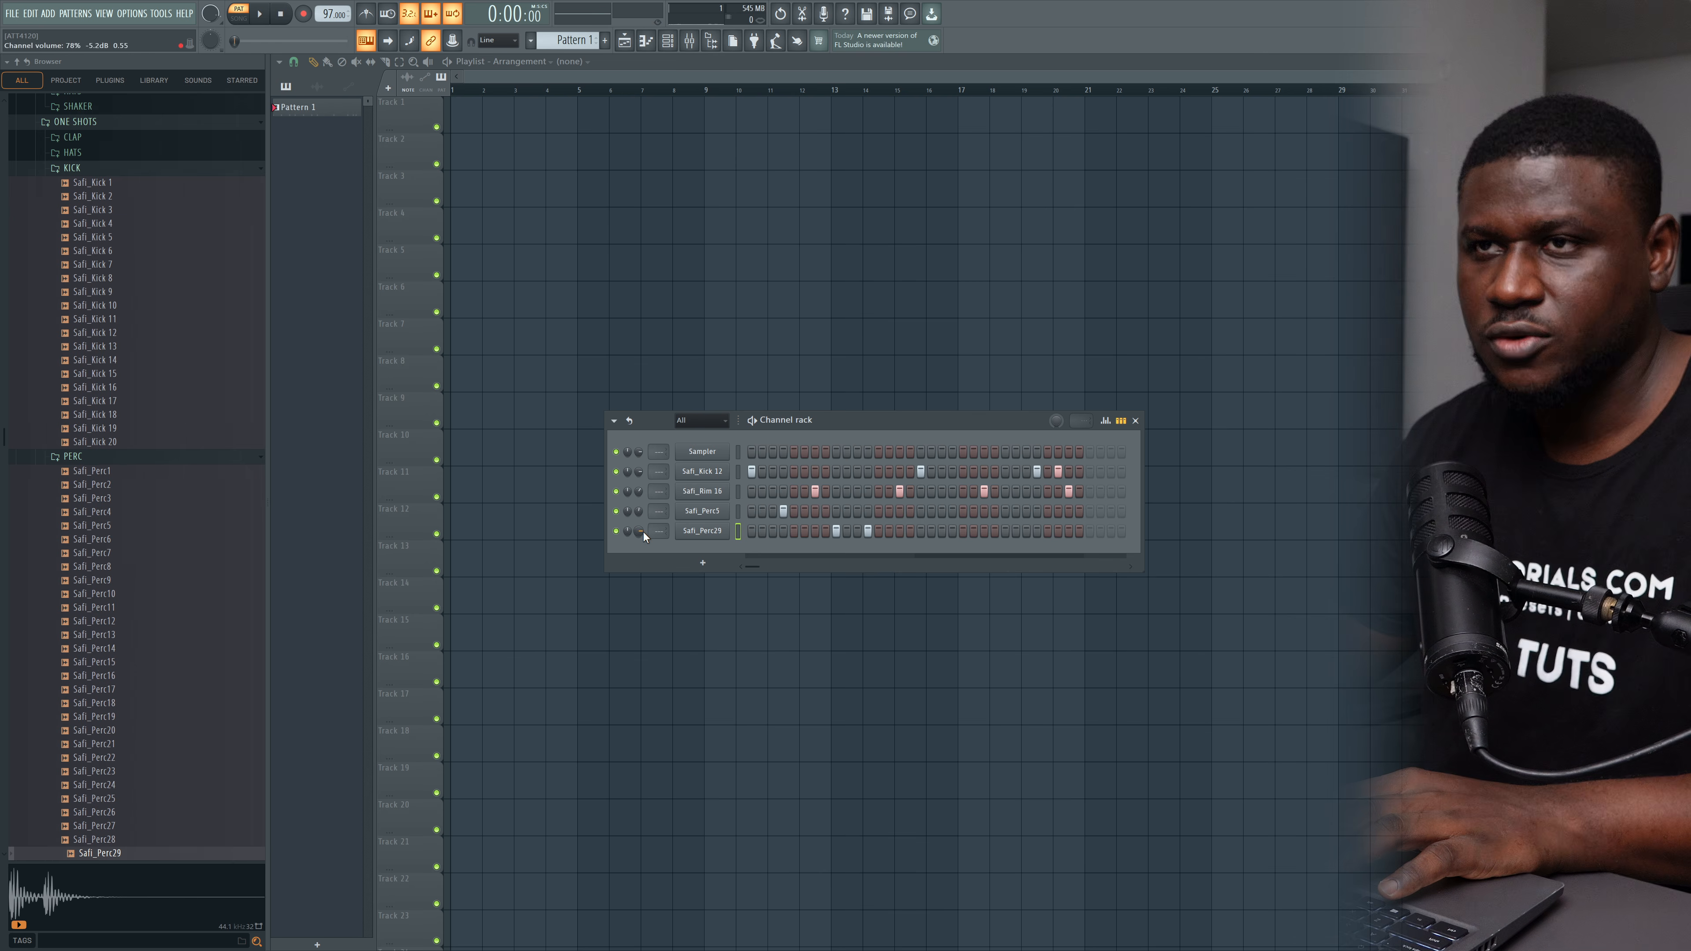
pyautogui.press('space')
pyautogui.press('space')
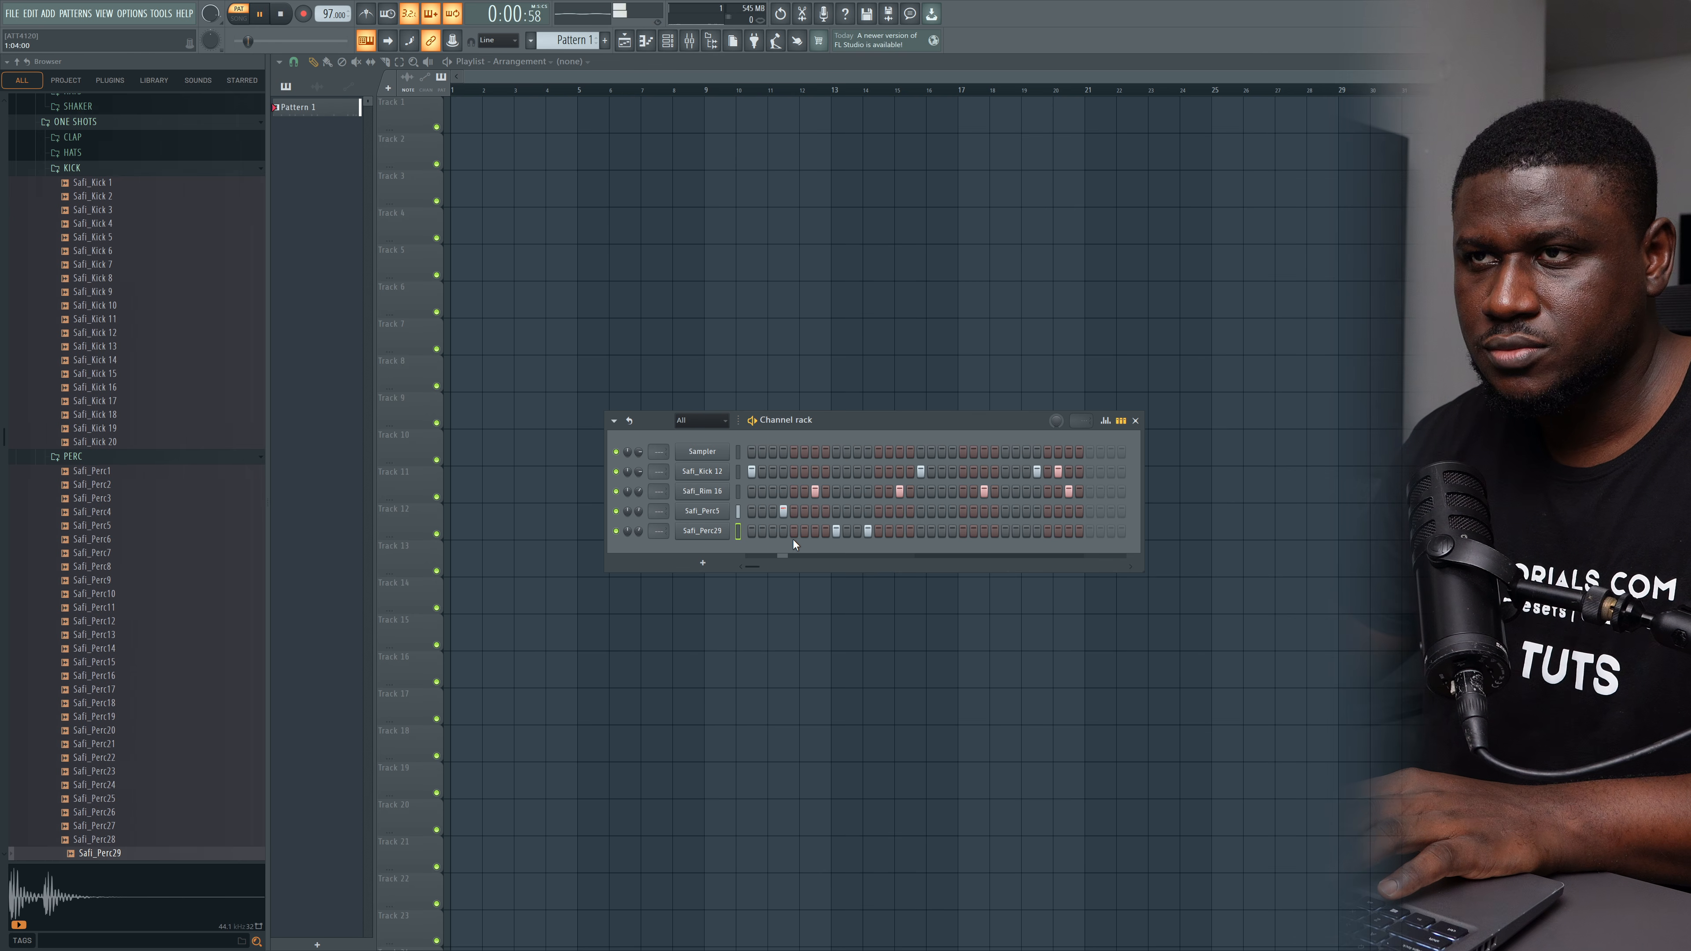
# Step: Compare the first Safi_Perc29 hit on steps 10 and 9, keeping step 9, and add another hit on step 25
pyautogui.click(836, 533)
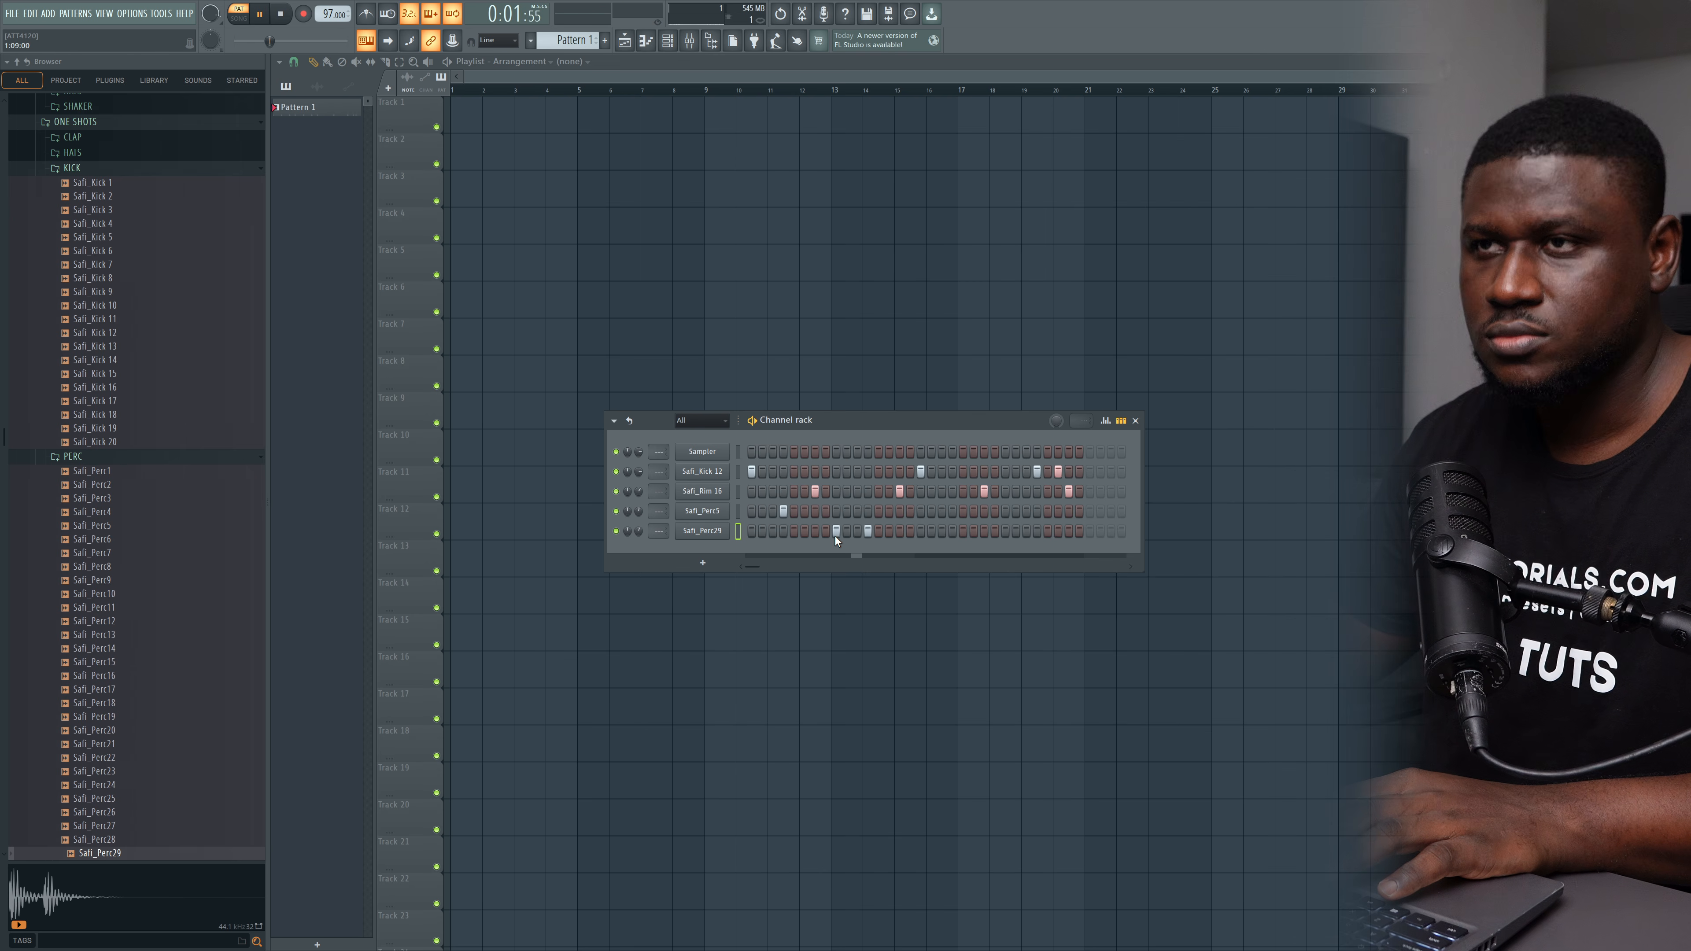
pyautogui.click(847, 531)
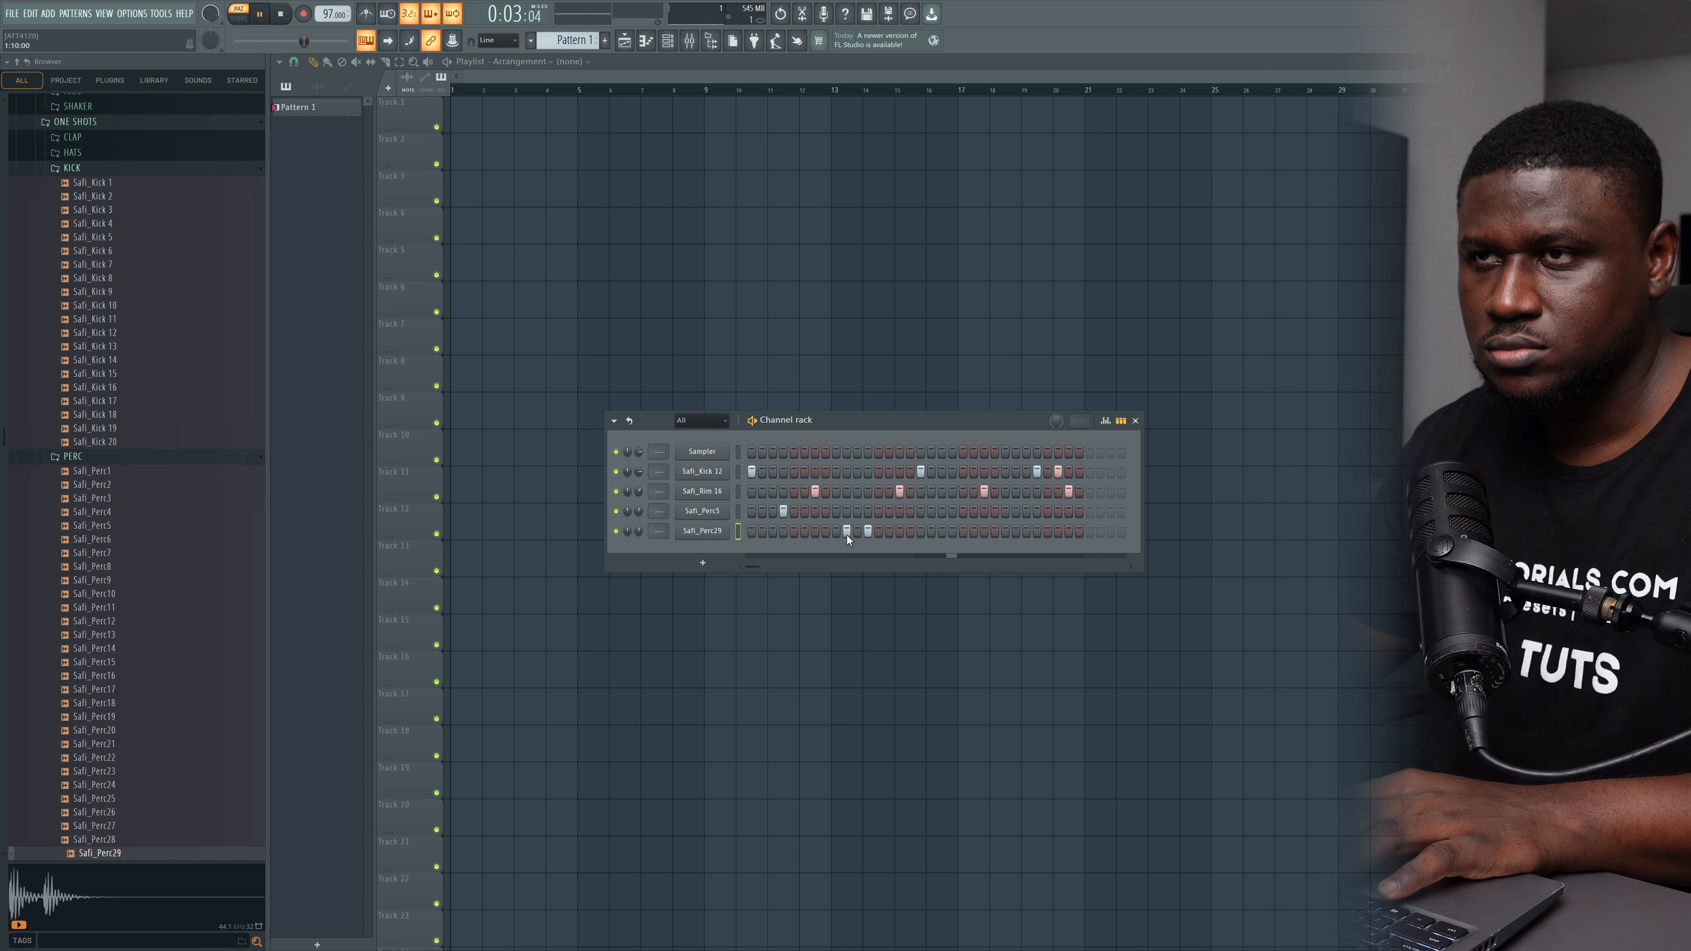
pyautogui.click(847, 532)
pyautogui.click(837, 533)
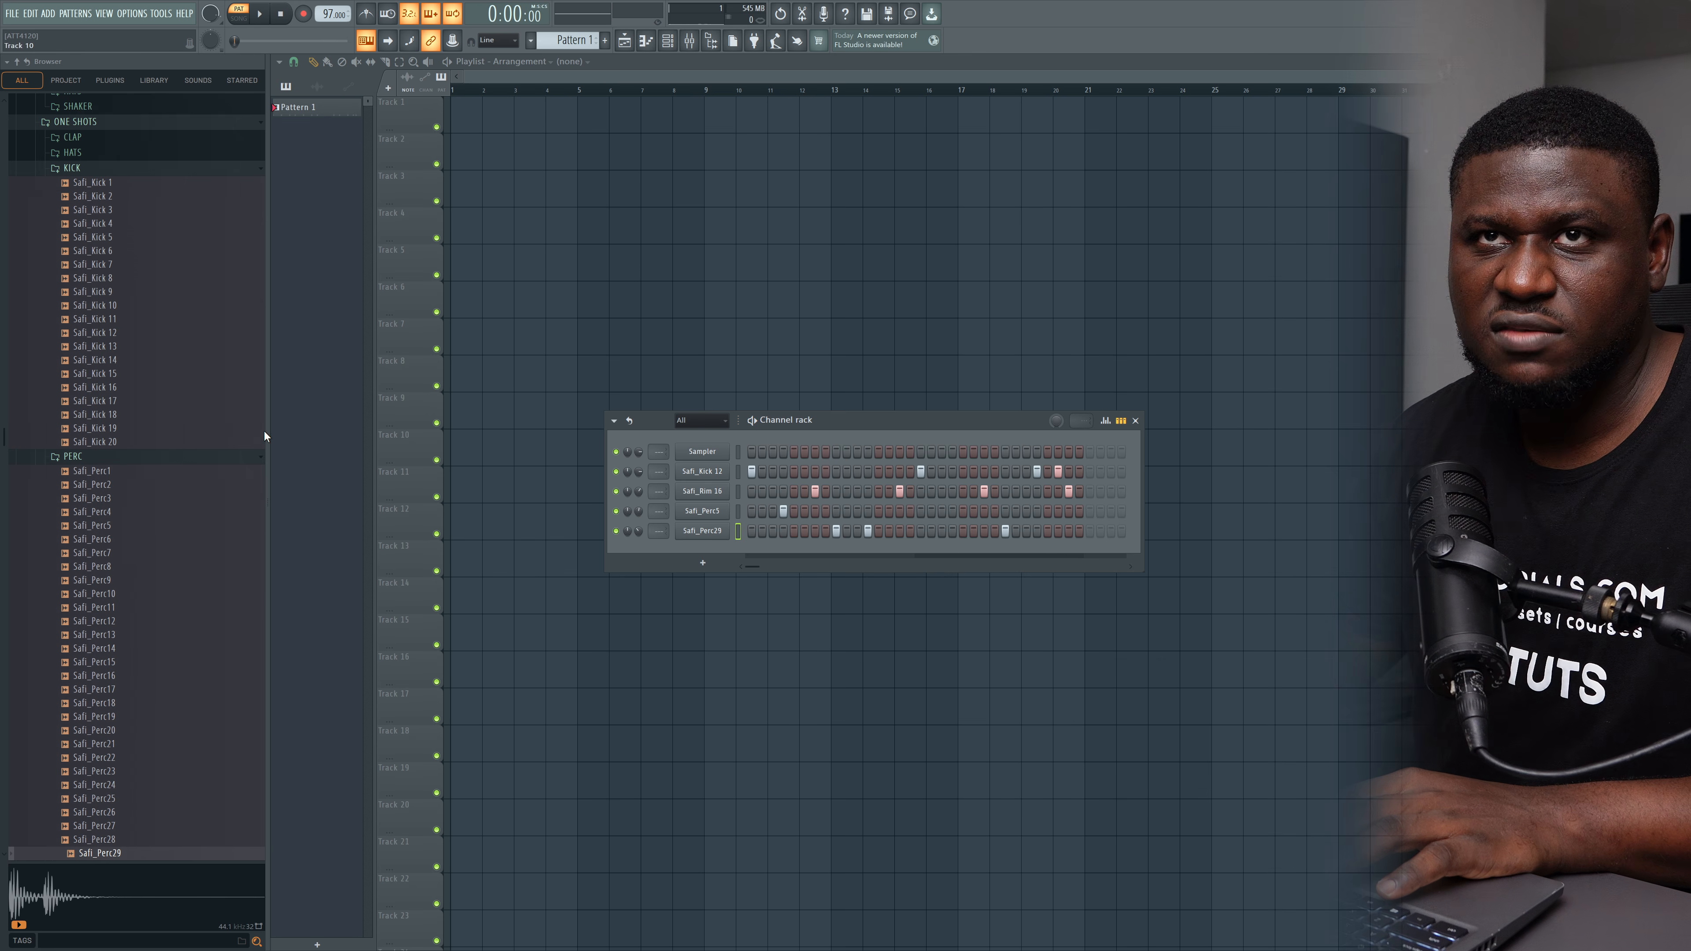
# Step: Load the one-shot Hat 3 with hits on steps 7, 9, 12, 15, 23, 25, 28 and 31, and lower its volume
pyautogui.scroll(4, 99, 385)
pyautogui.click(70, 318)
pyautogui.click(93, 361)
pyautogui.click(115, 414)
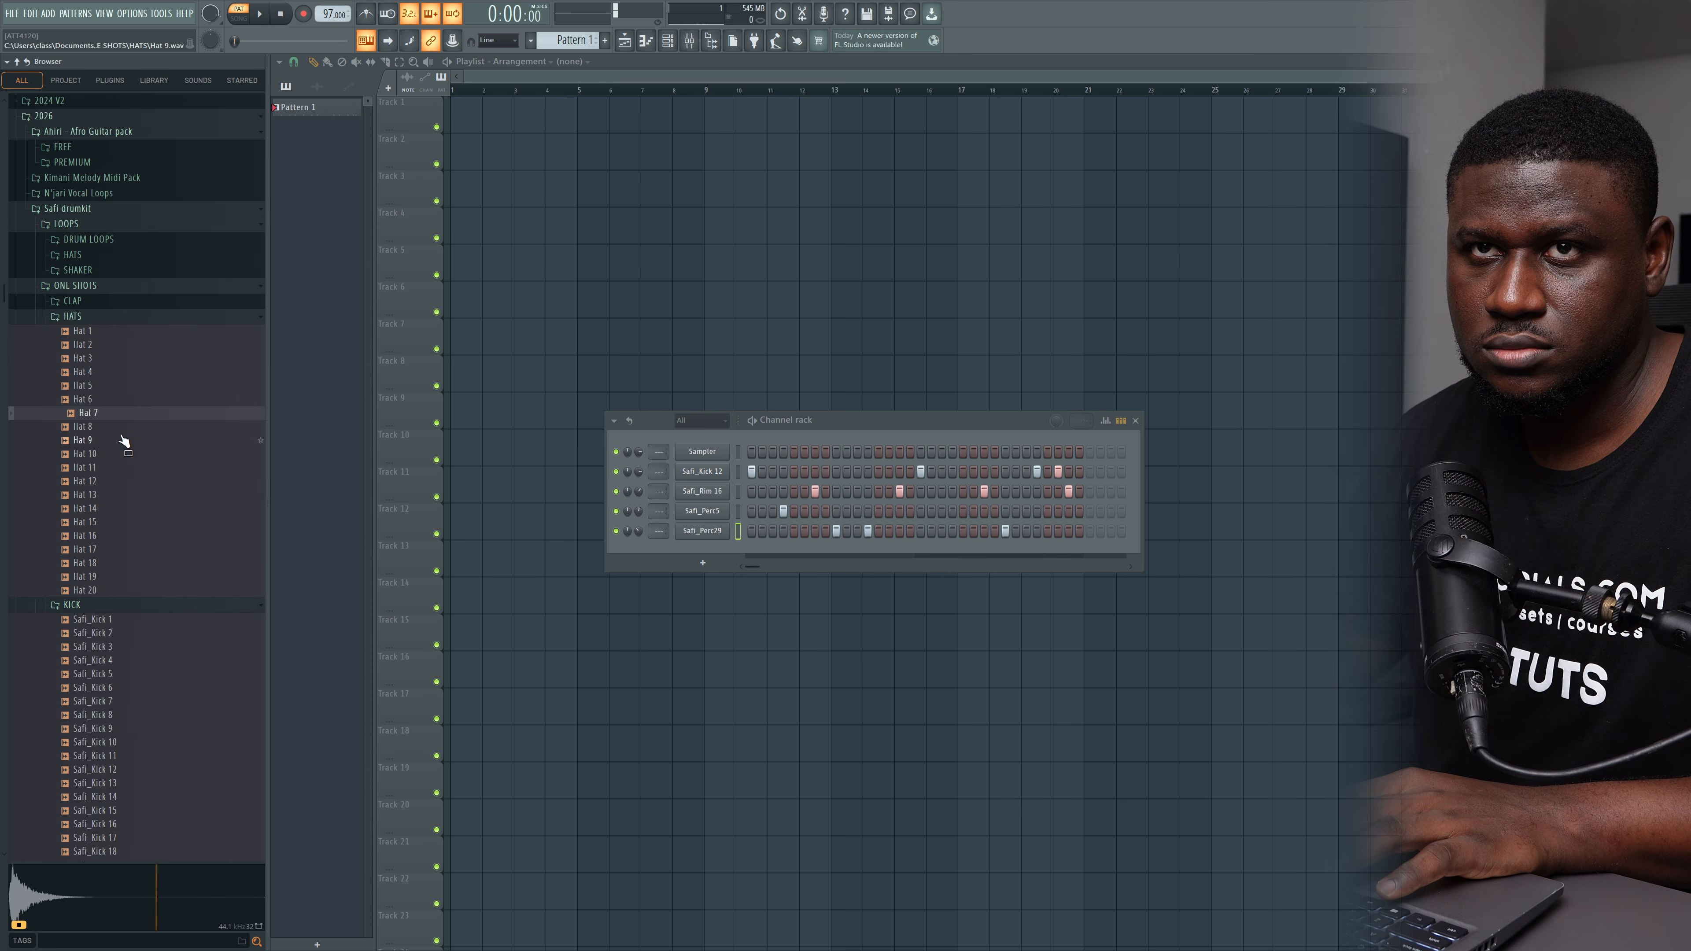
pyautogui.click(105, 373)
pyautogui.click(106, 360)
pyautogui.moveTo(105, 360); pyautogui.dragTo(532, 554)
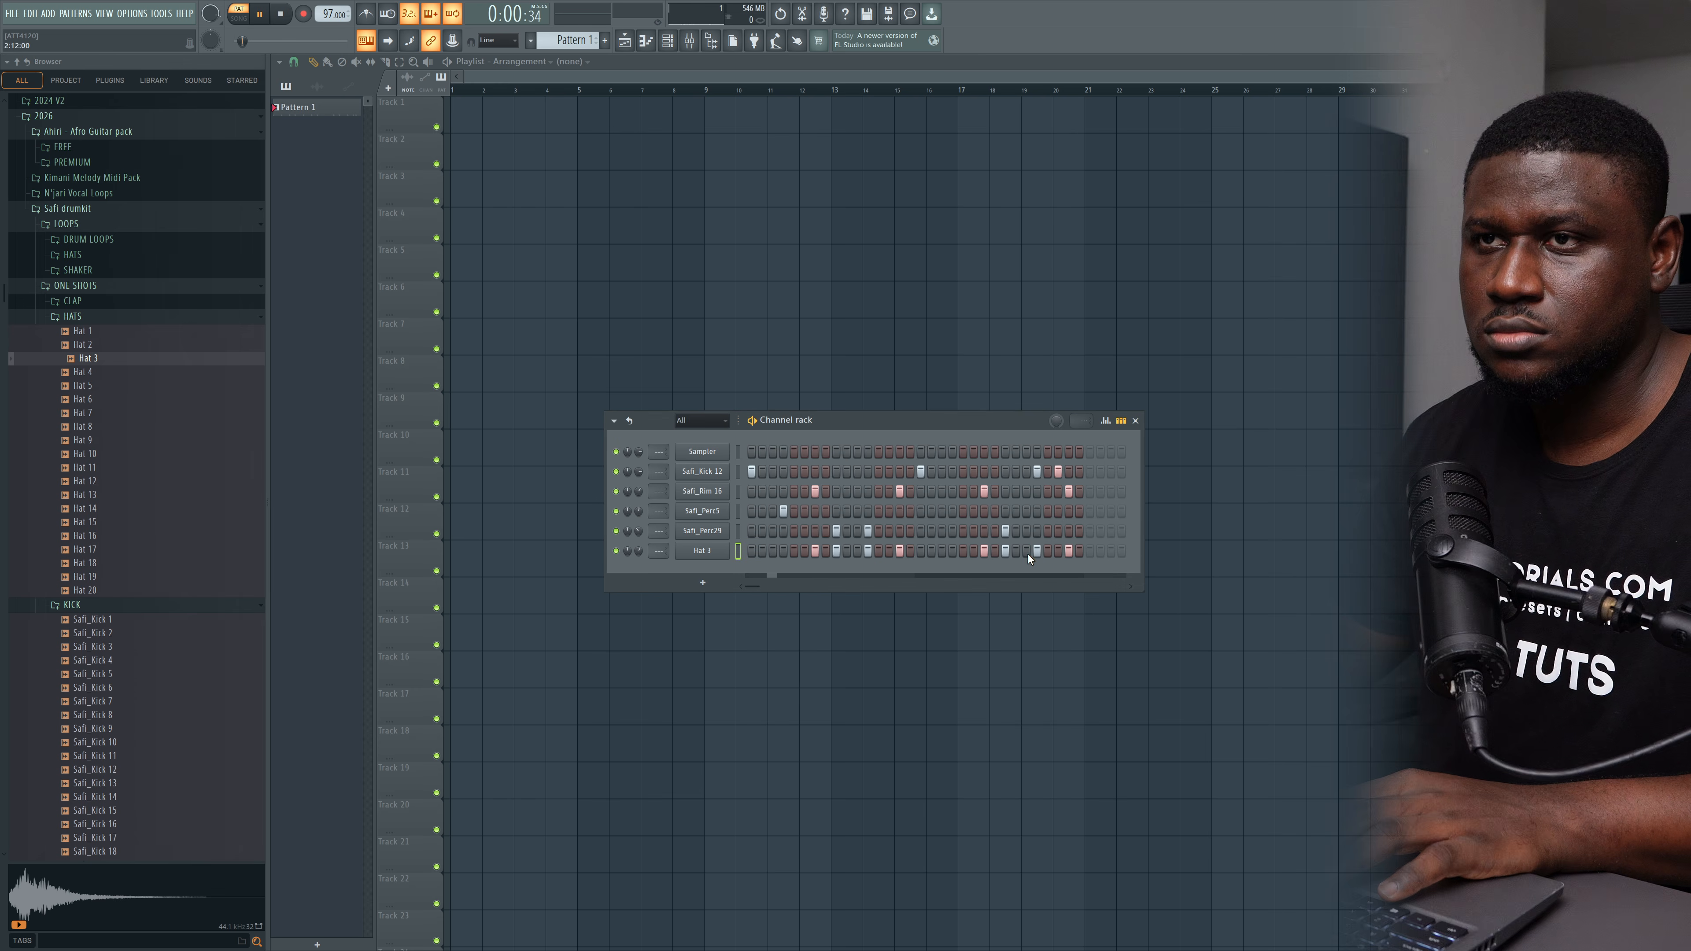
pyautogui.scroll(-5, 639, 551)
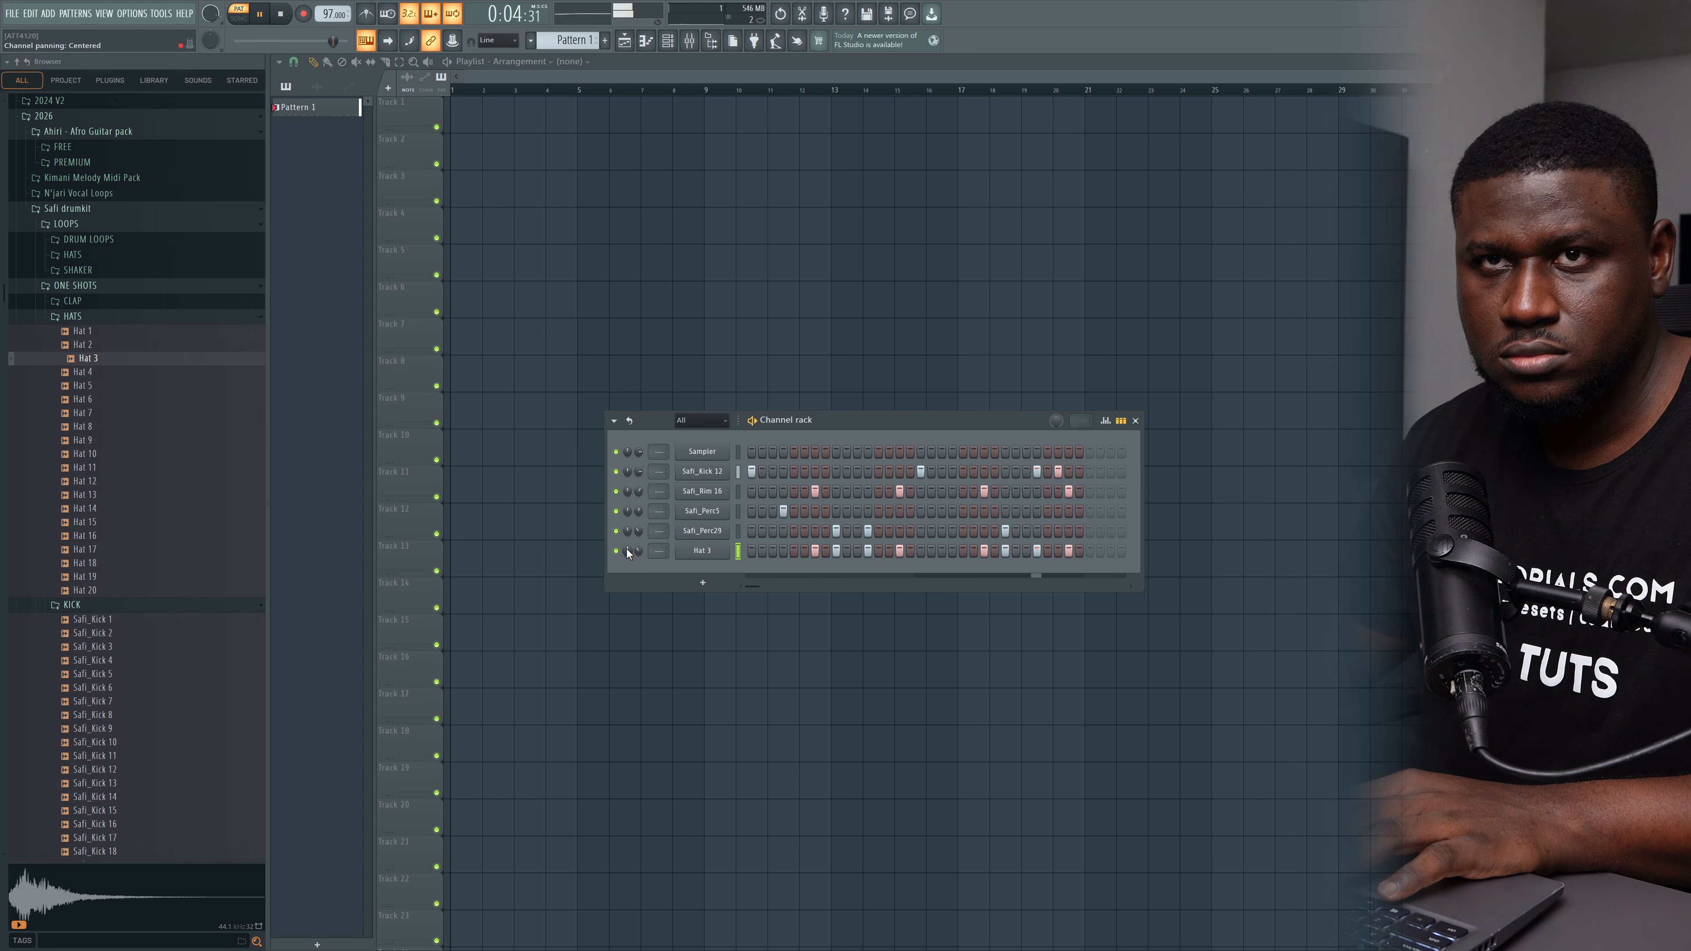
pyautogui.press('space')
# Step: Insert Safi_Kick 4 as a channel between Safi_Kick 12 and Safi_Rim 16, with a hit on step 20
pyautogui.click(105, 633)
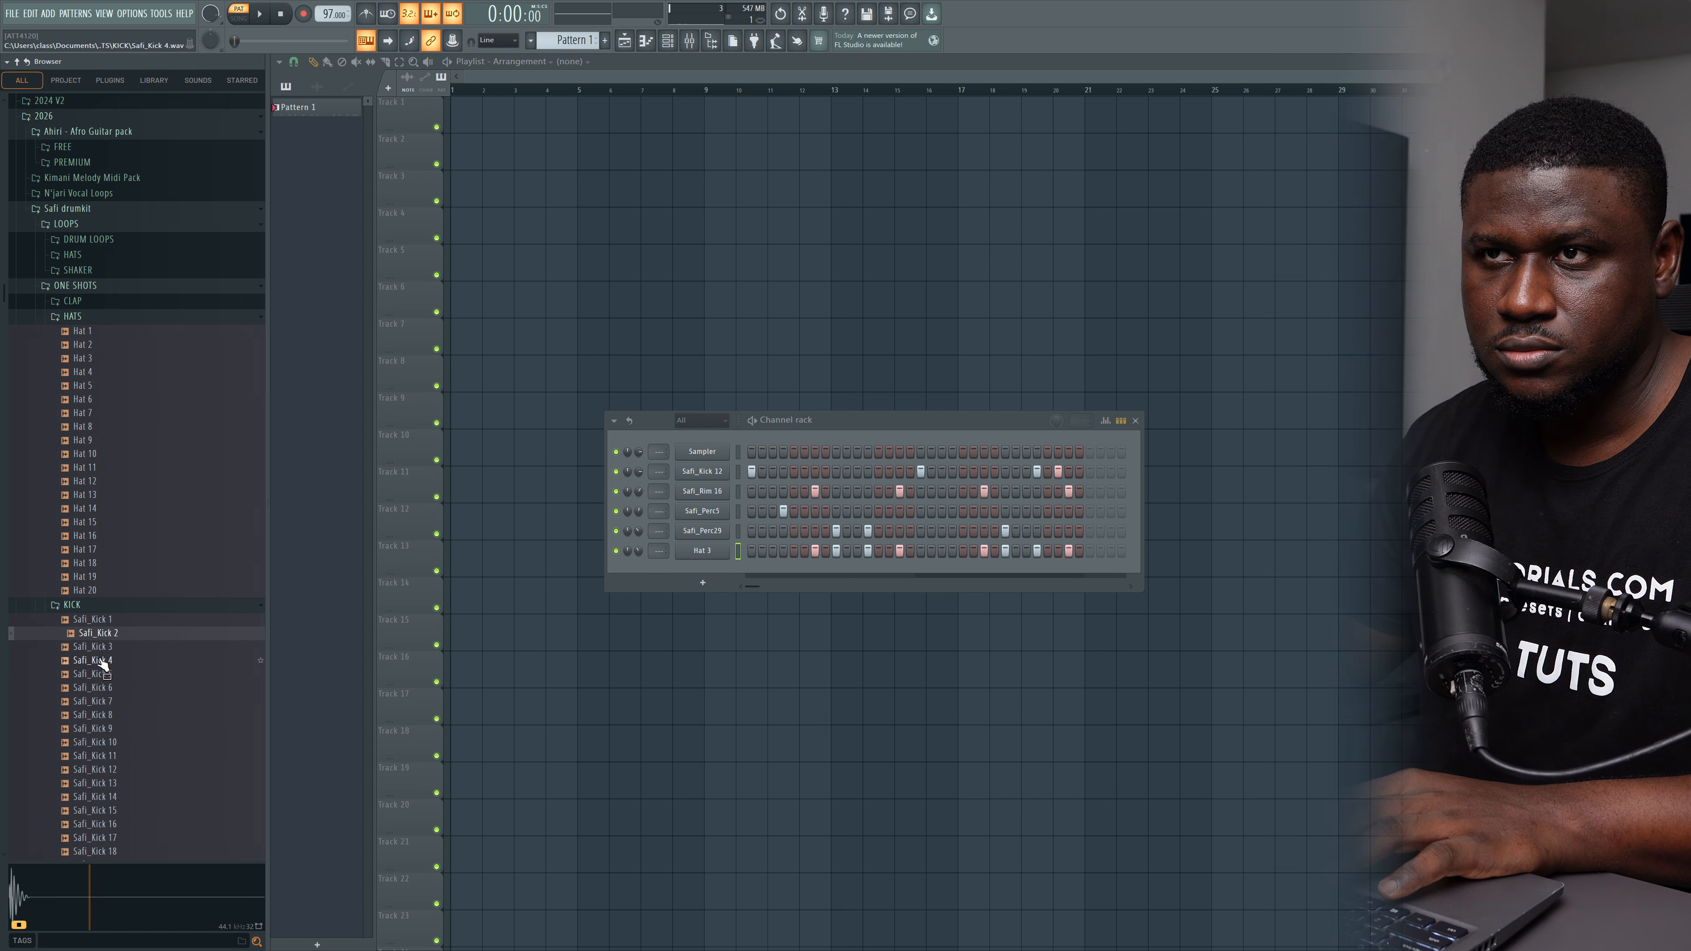
pyautogui.click(102, 661)
pyautogui.moveTo(102, 661); pyautogui.dragTo(809, 530)
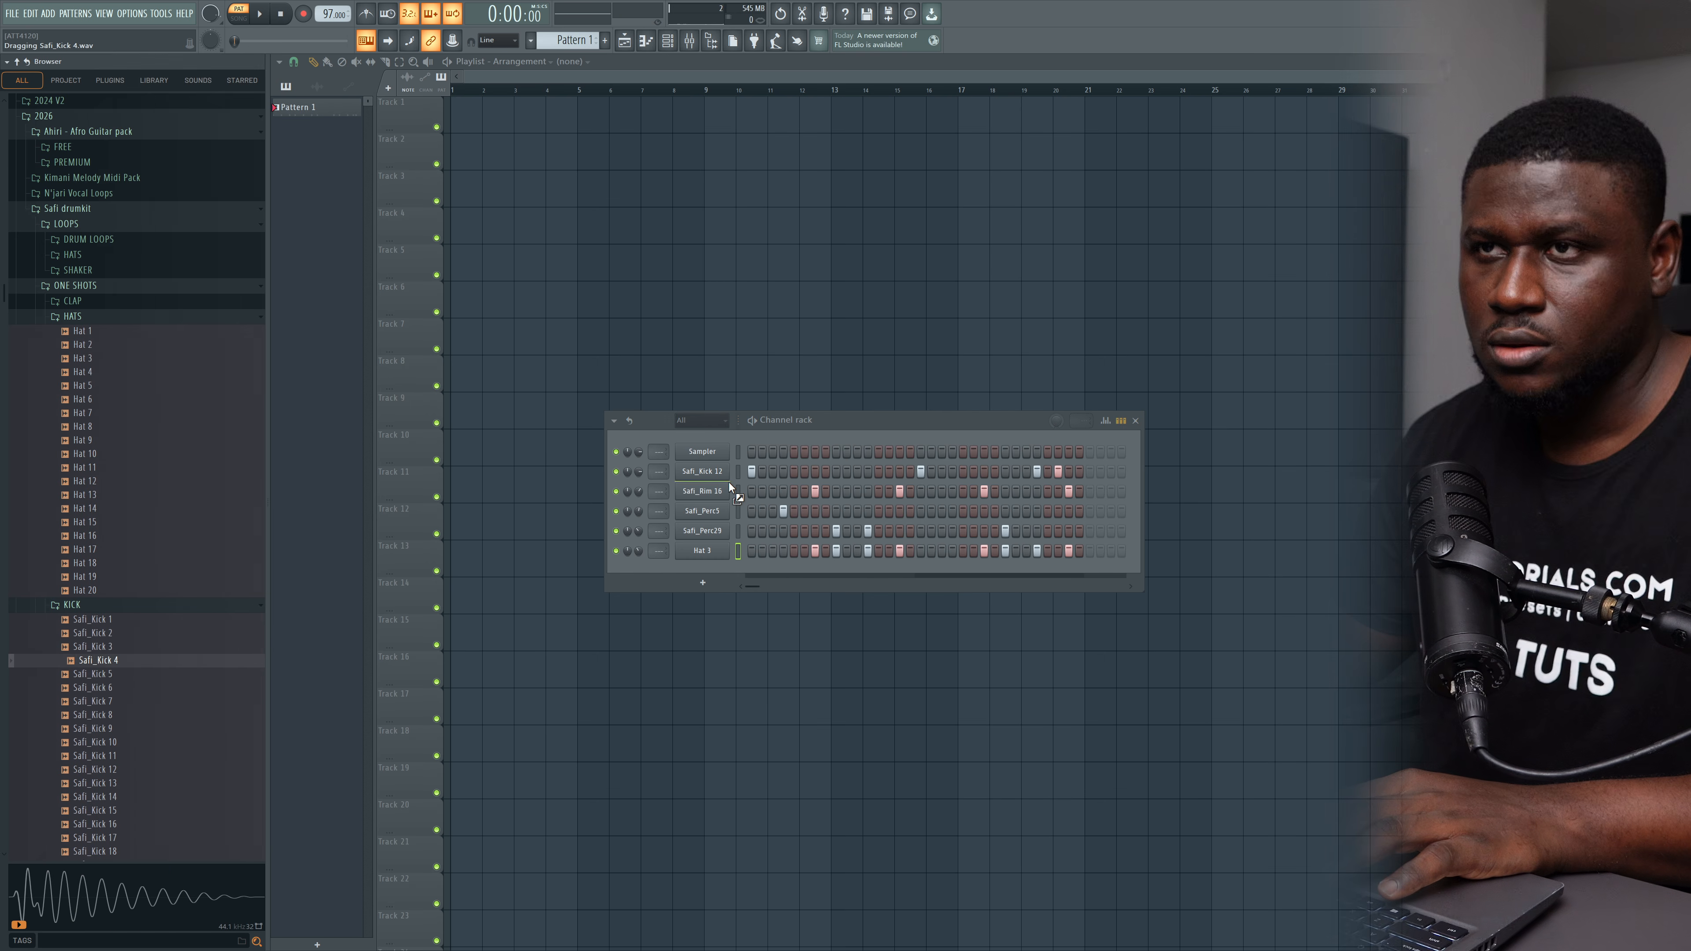
pyautogui.moveTo(727, 482); pyautogui.dragTo(766, 492)
pyautogui.press('space')
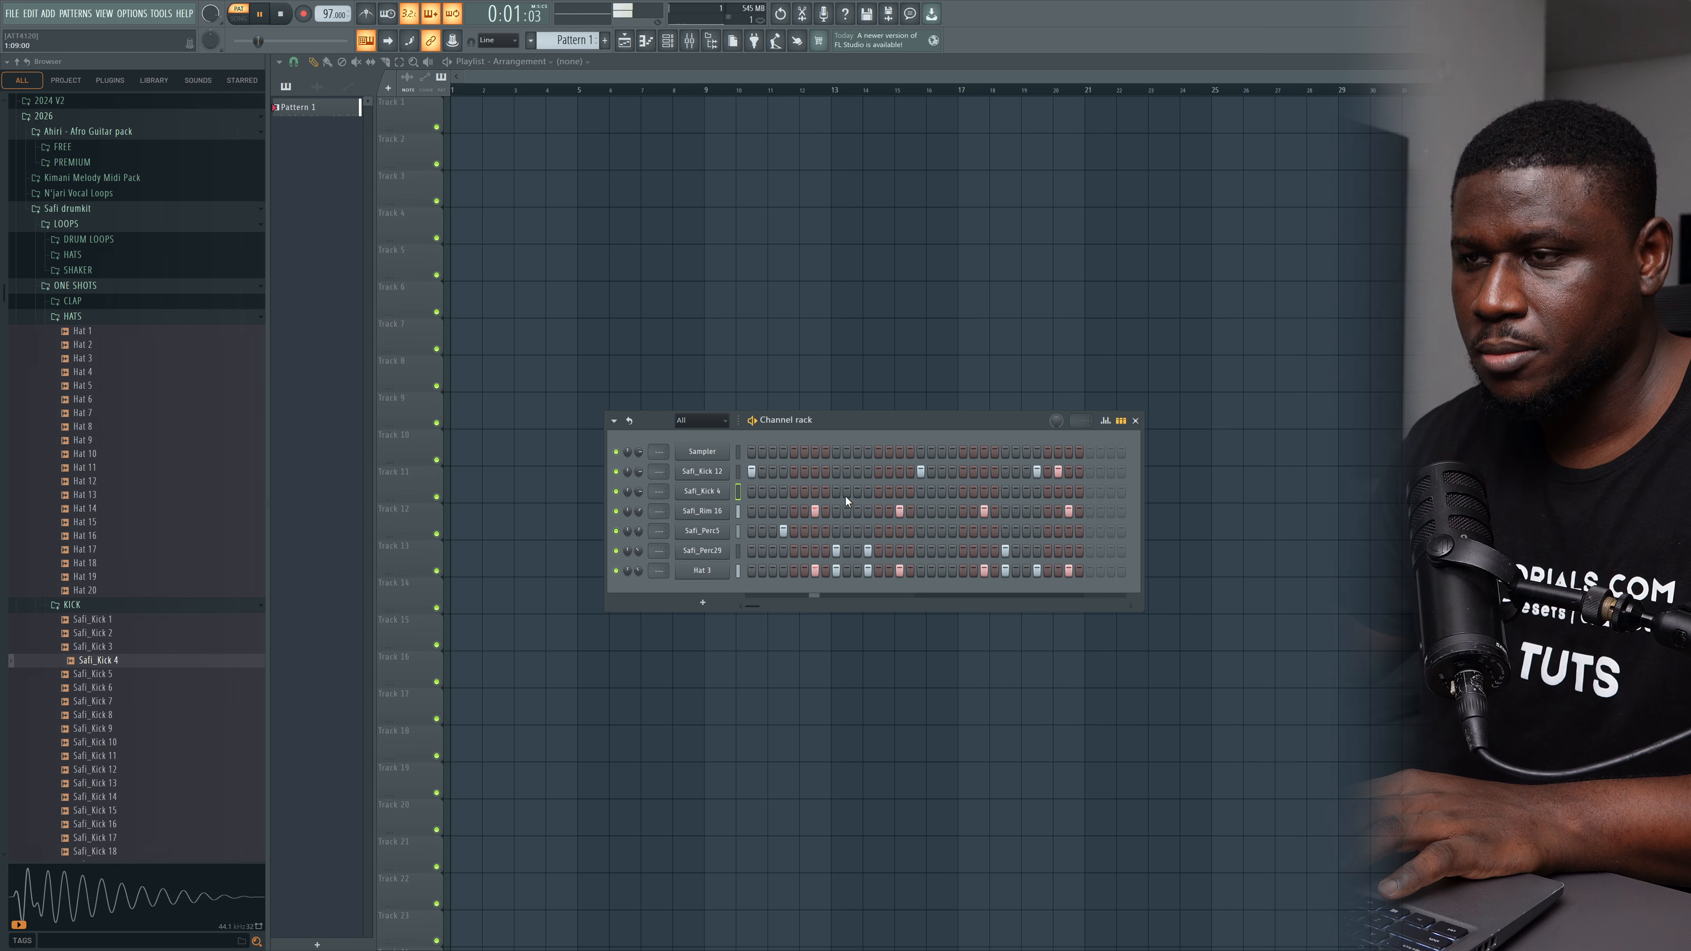
pyautogui.rightClick(920, 478)
pyautogui.click(931, 494)
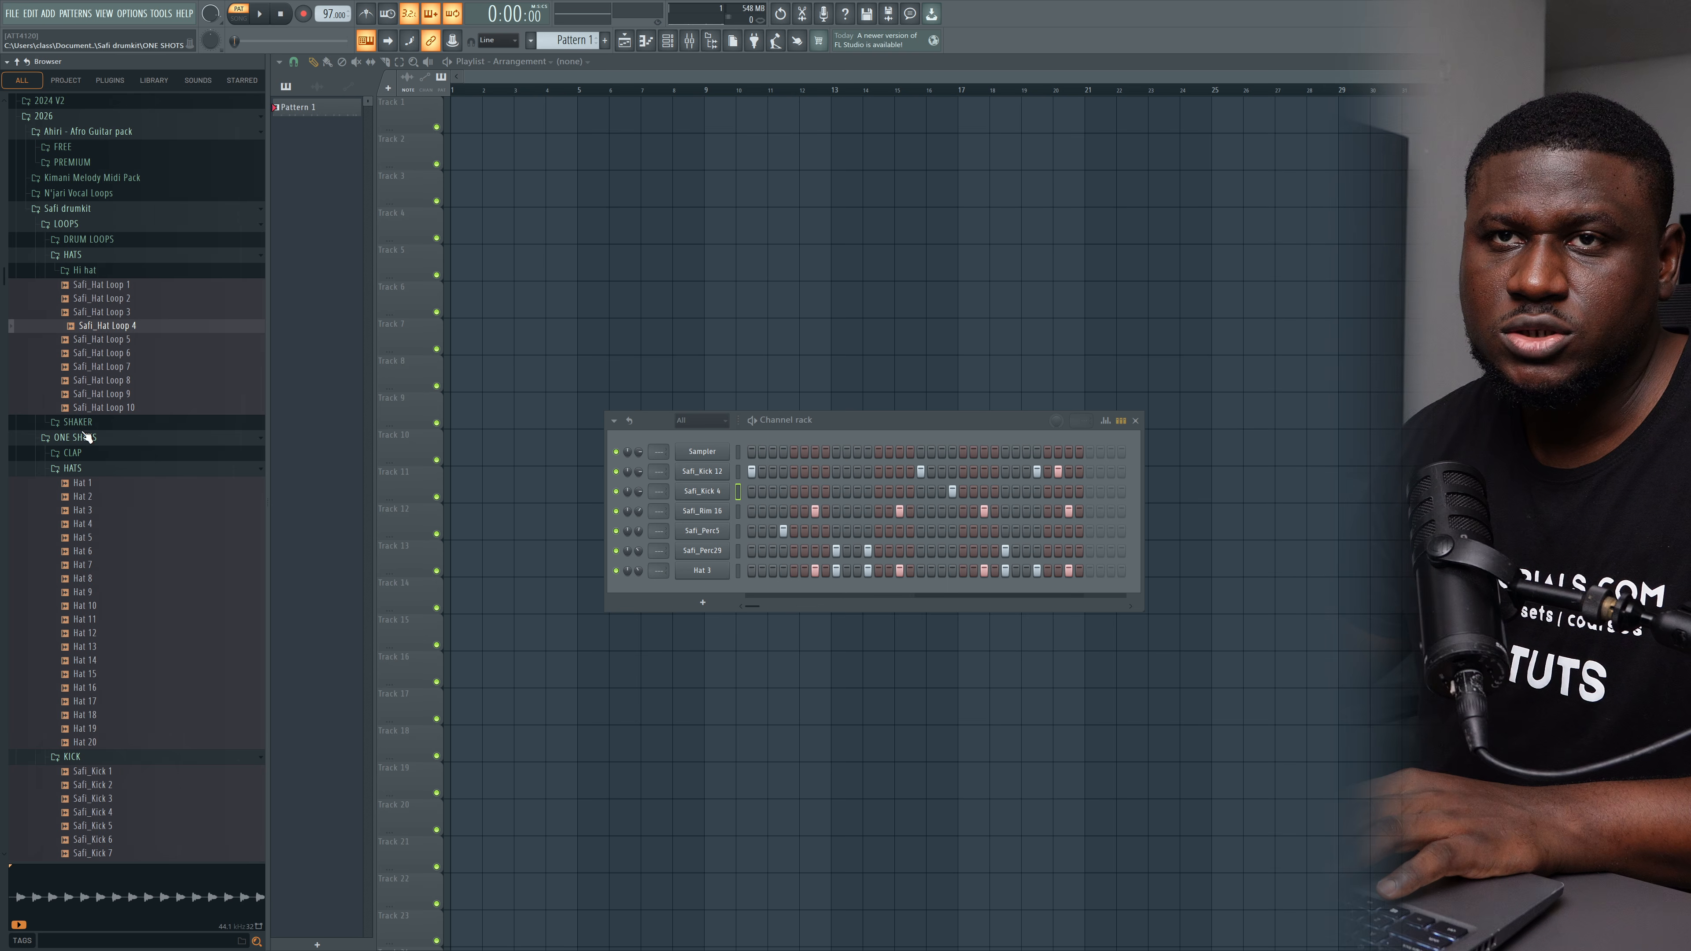
# Step: Add the one-shot Hat 6 as a new channel with a hit on step 15 and lower its volume
pyautogui.click(87, 438)
pyautogui.click(90, 534)
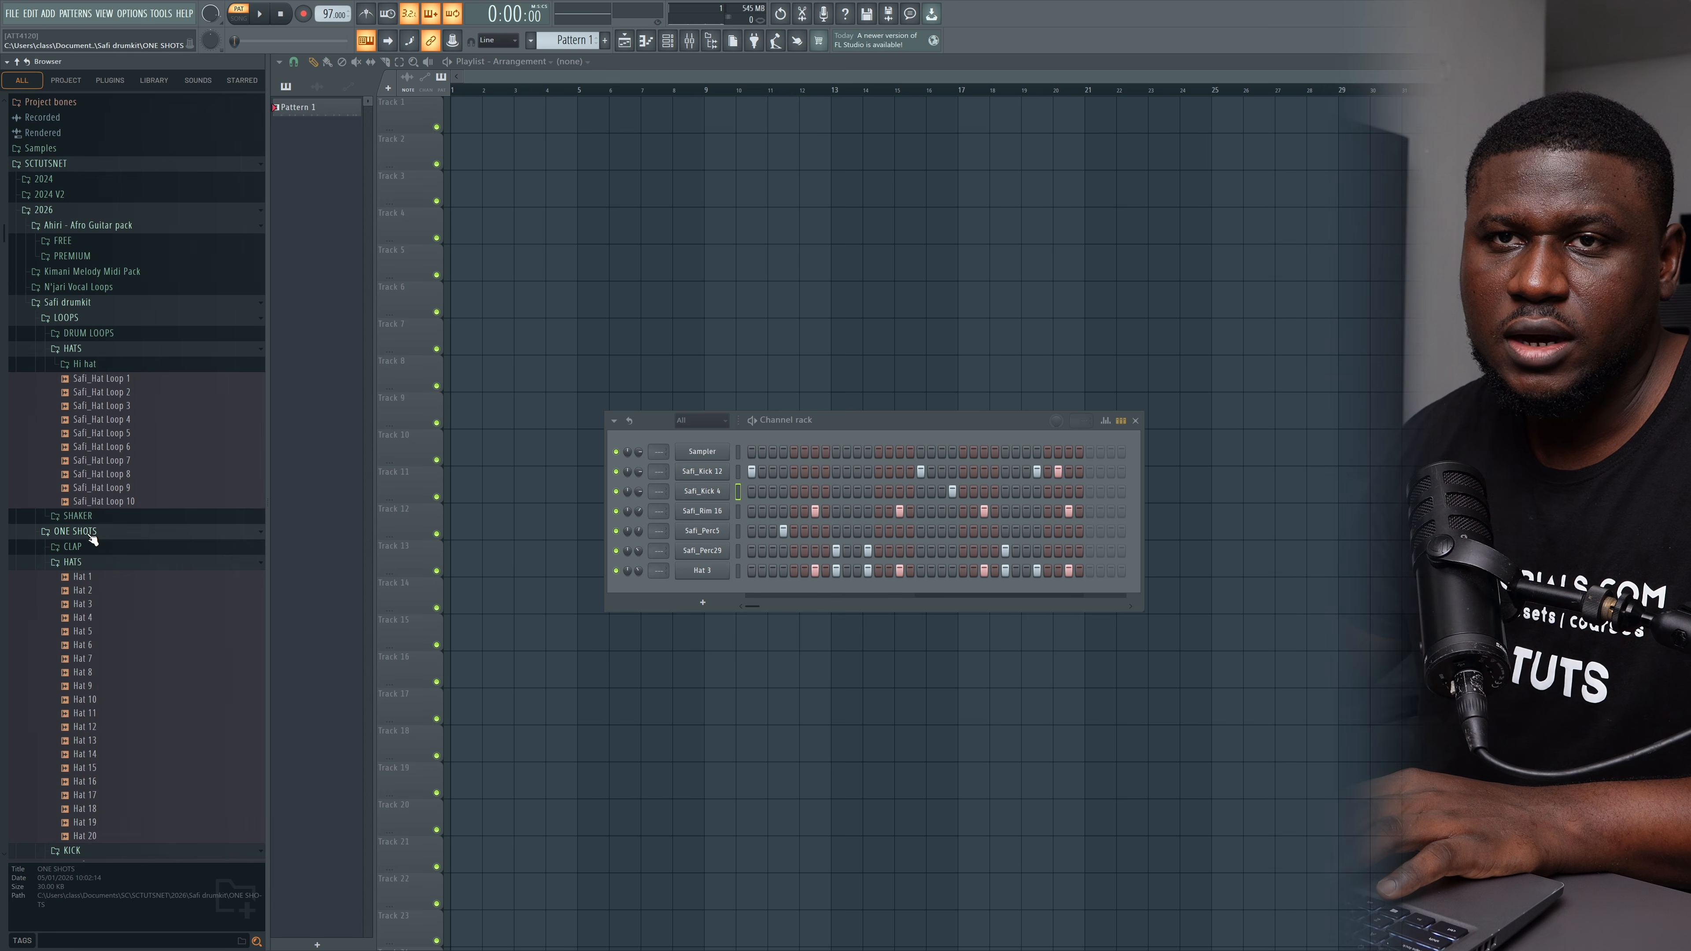
pyautogui.click(90, 617)
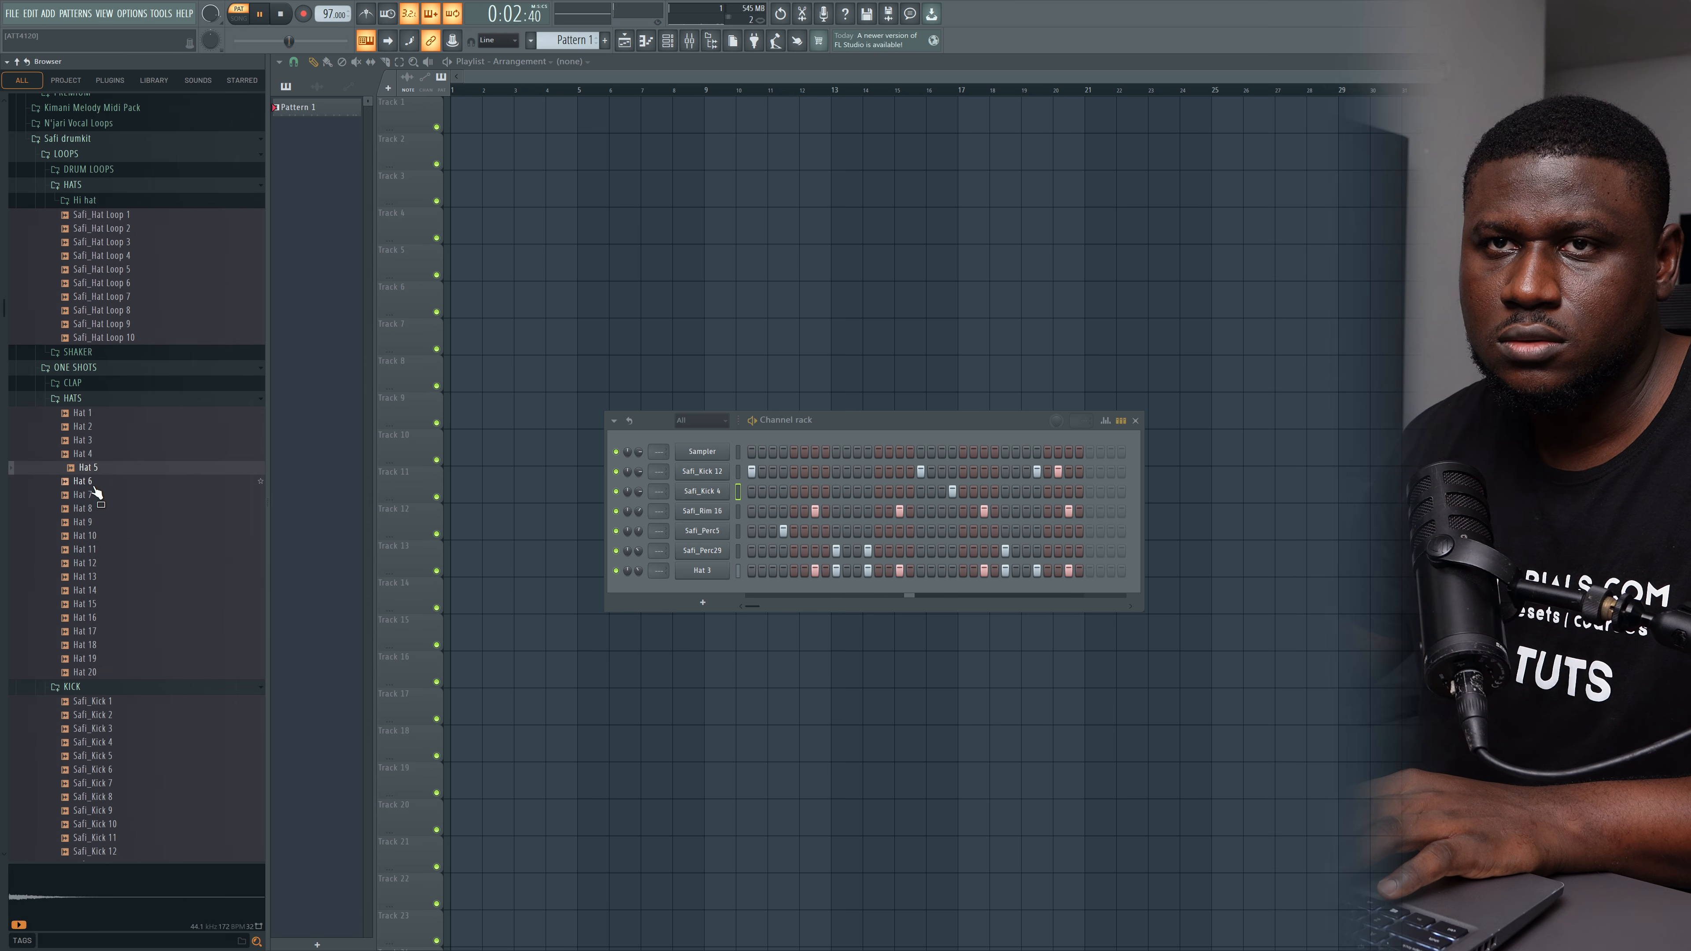
pyautogui.moveTo(97, 491); pyautogui.dragTo(864, 596)
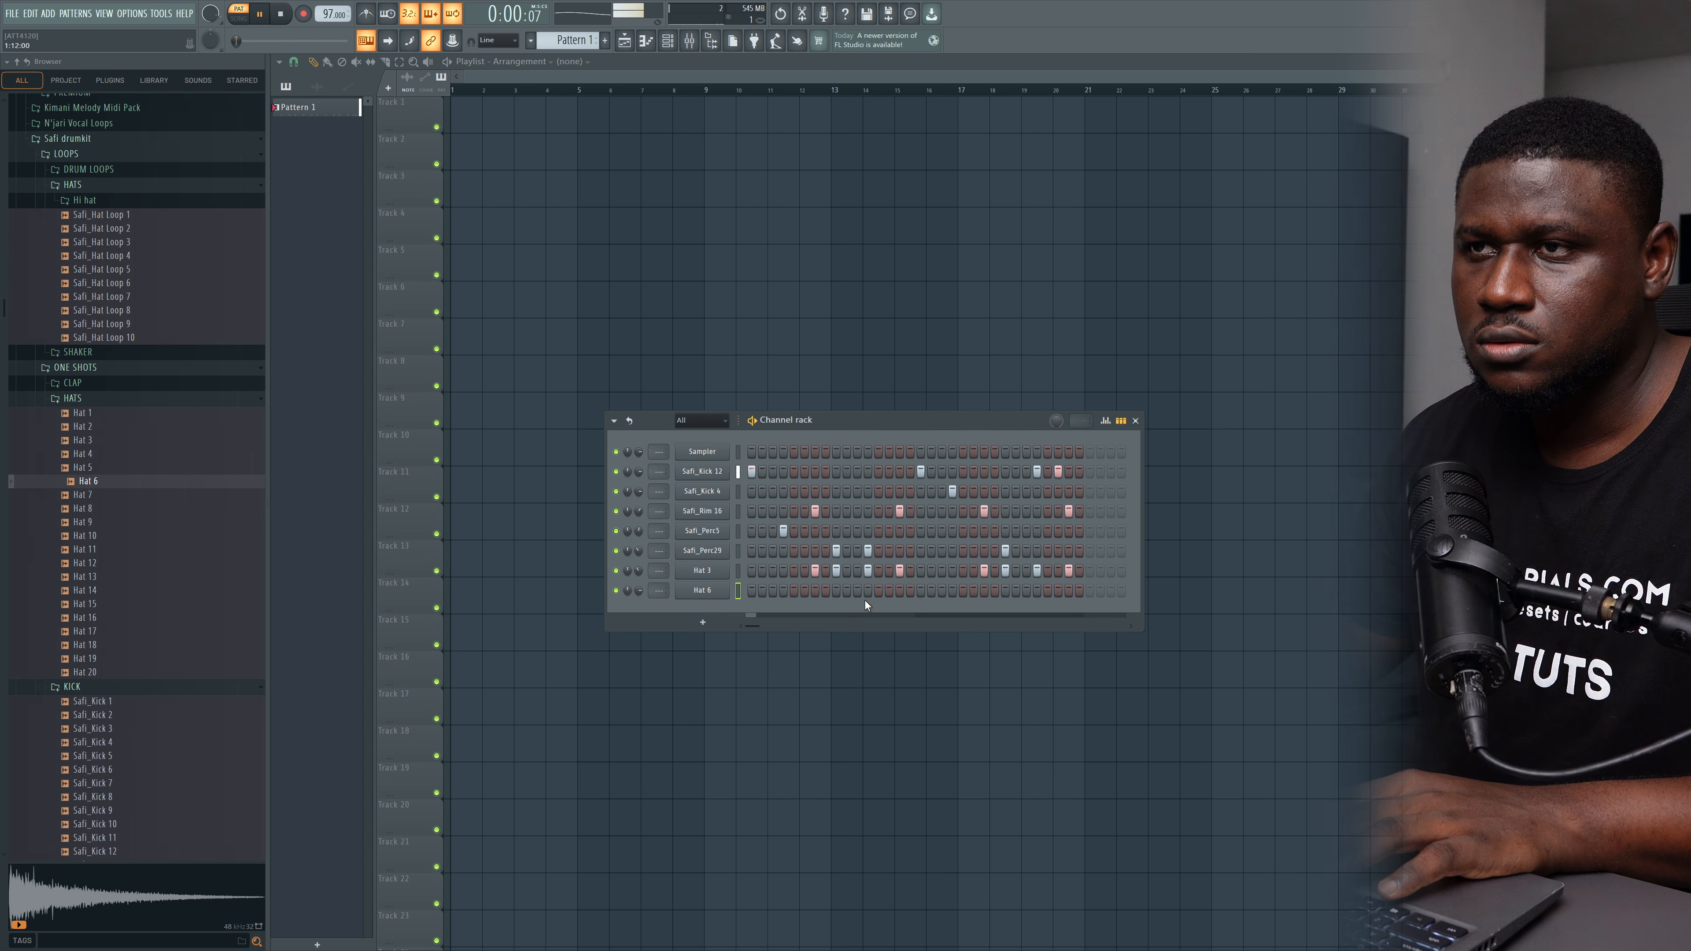
pyautogui.moveTo(638, 590); pyautogui.dragTo(639, 598)
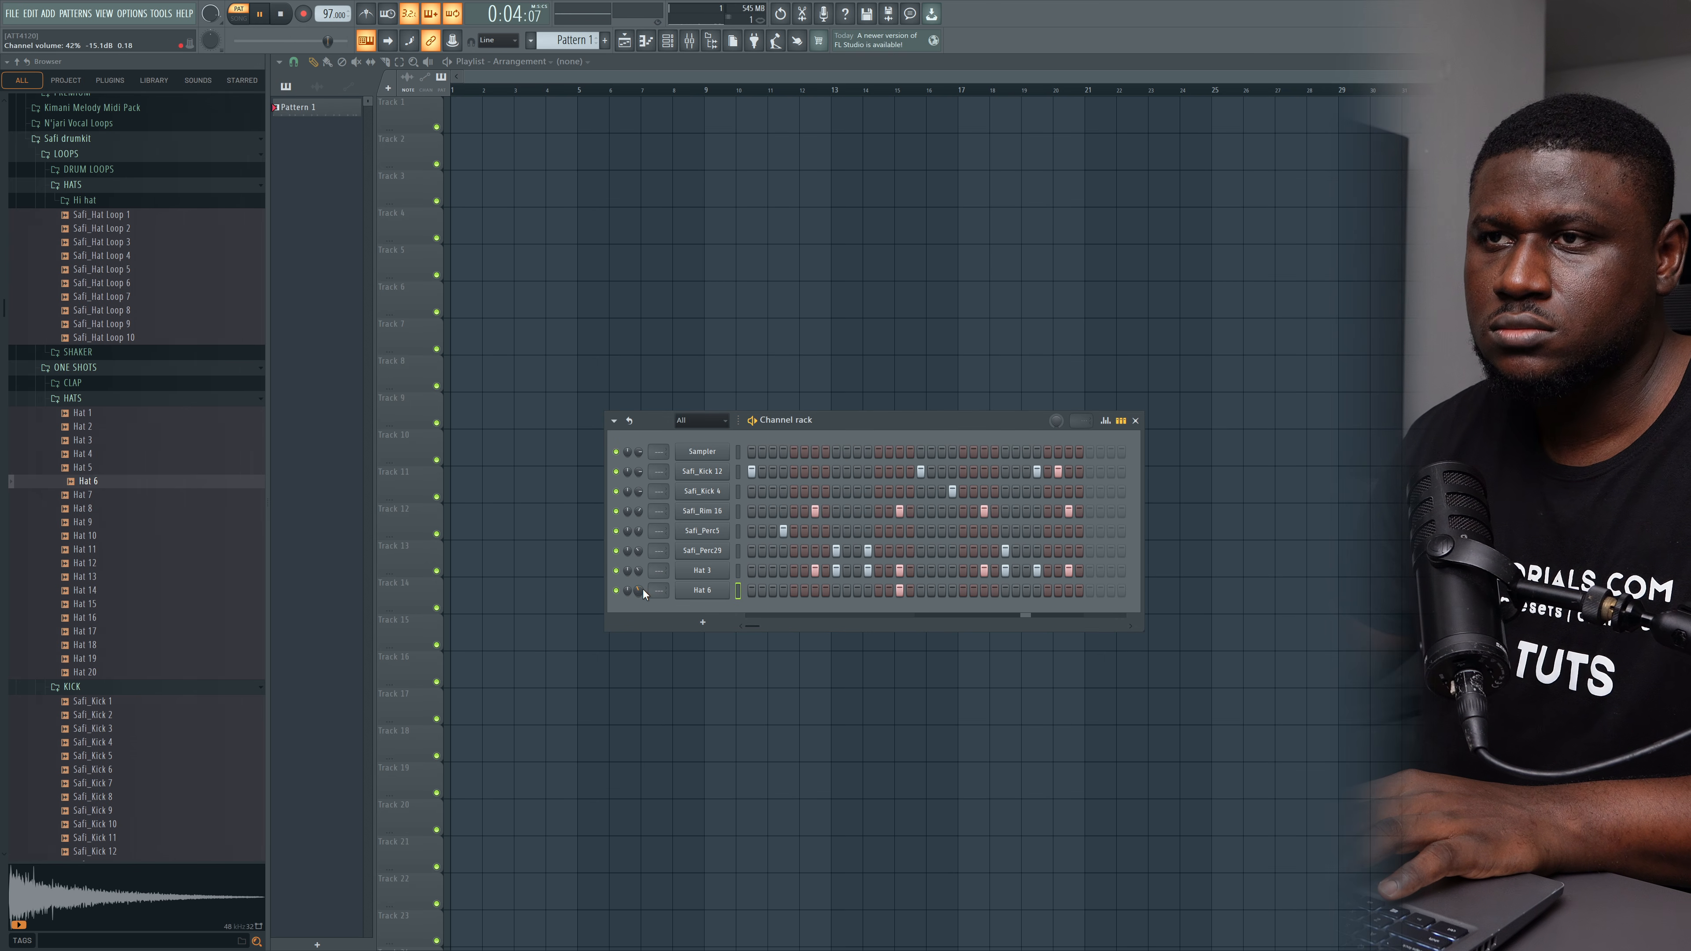
pyautogui.press('space')
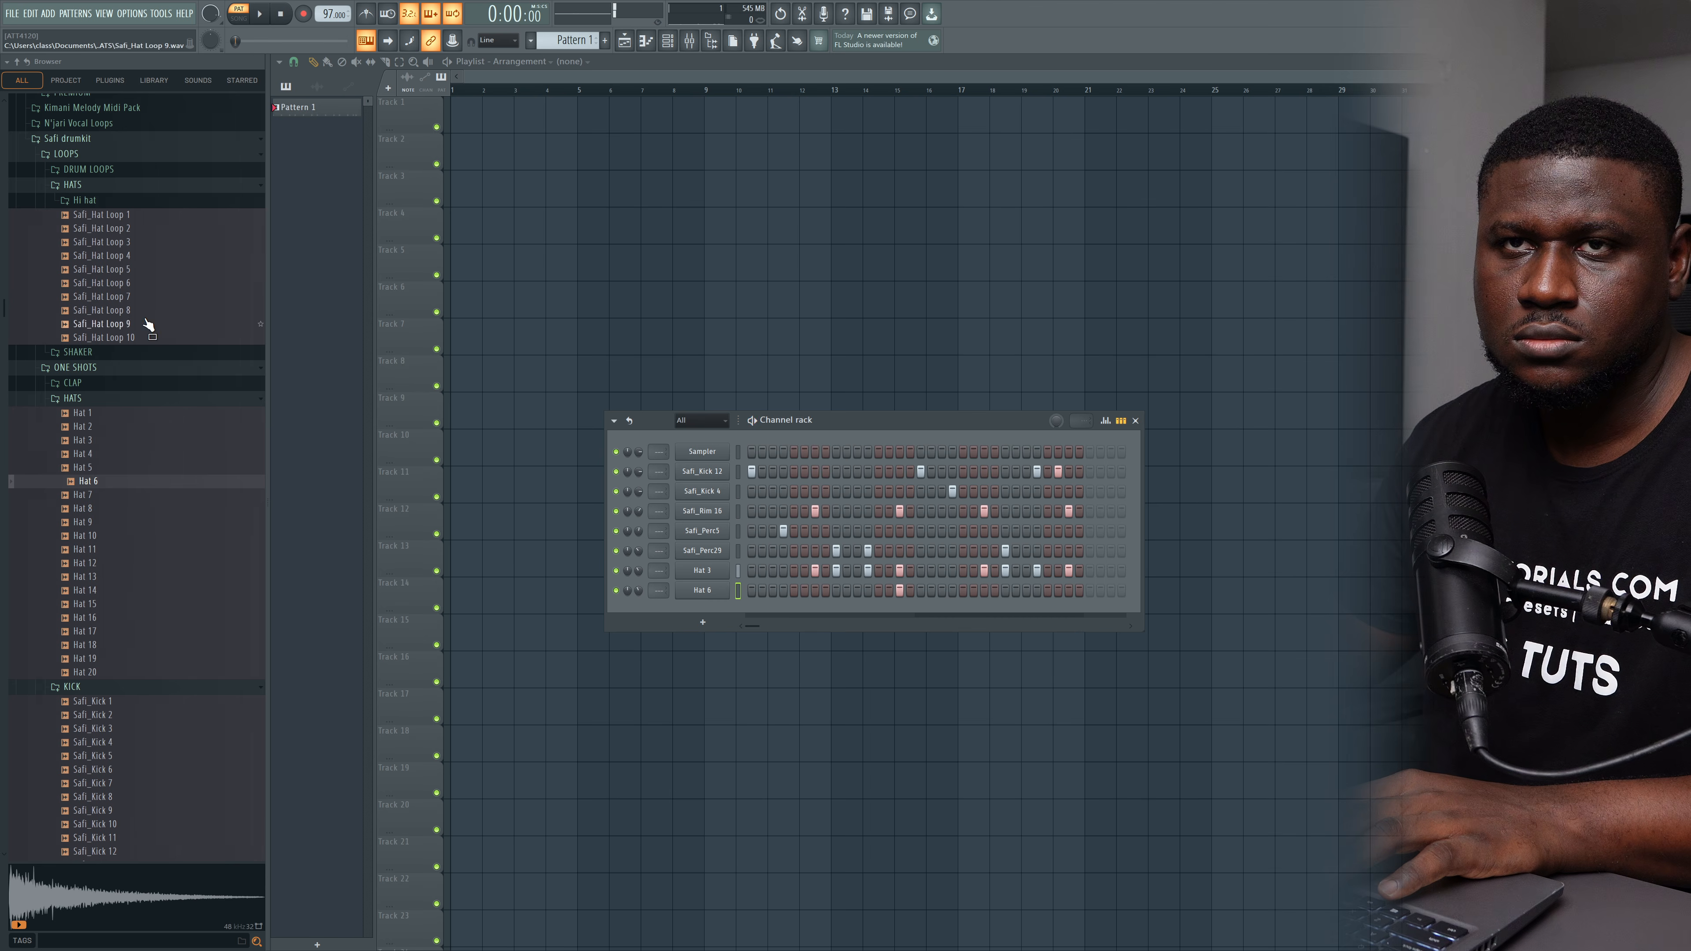
# Step: Load the one-shot Hat 2 with hits on steps 6, 7, 8, 23, 27, 28 and 29, lowering its volume to about 26%
pyautogui.click(106, 443)
pyautogui.click(101, 428)
pyautogui.click(99, 414)
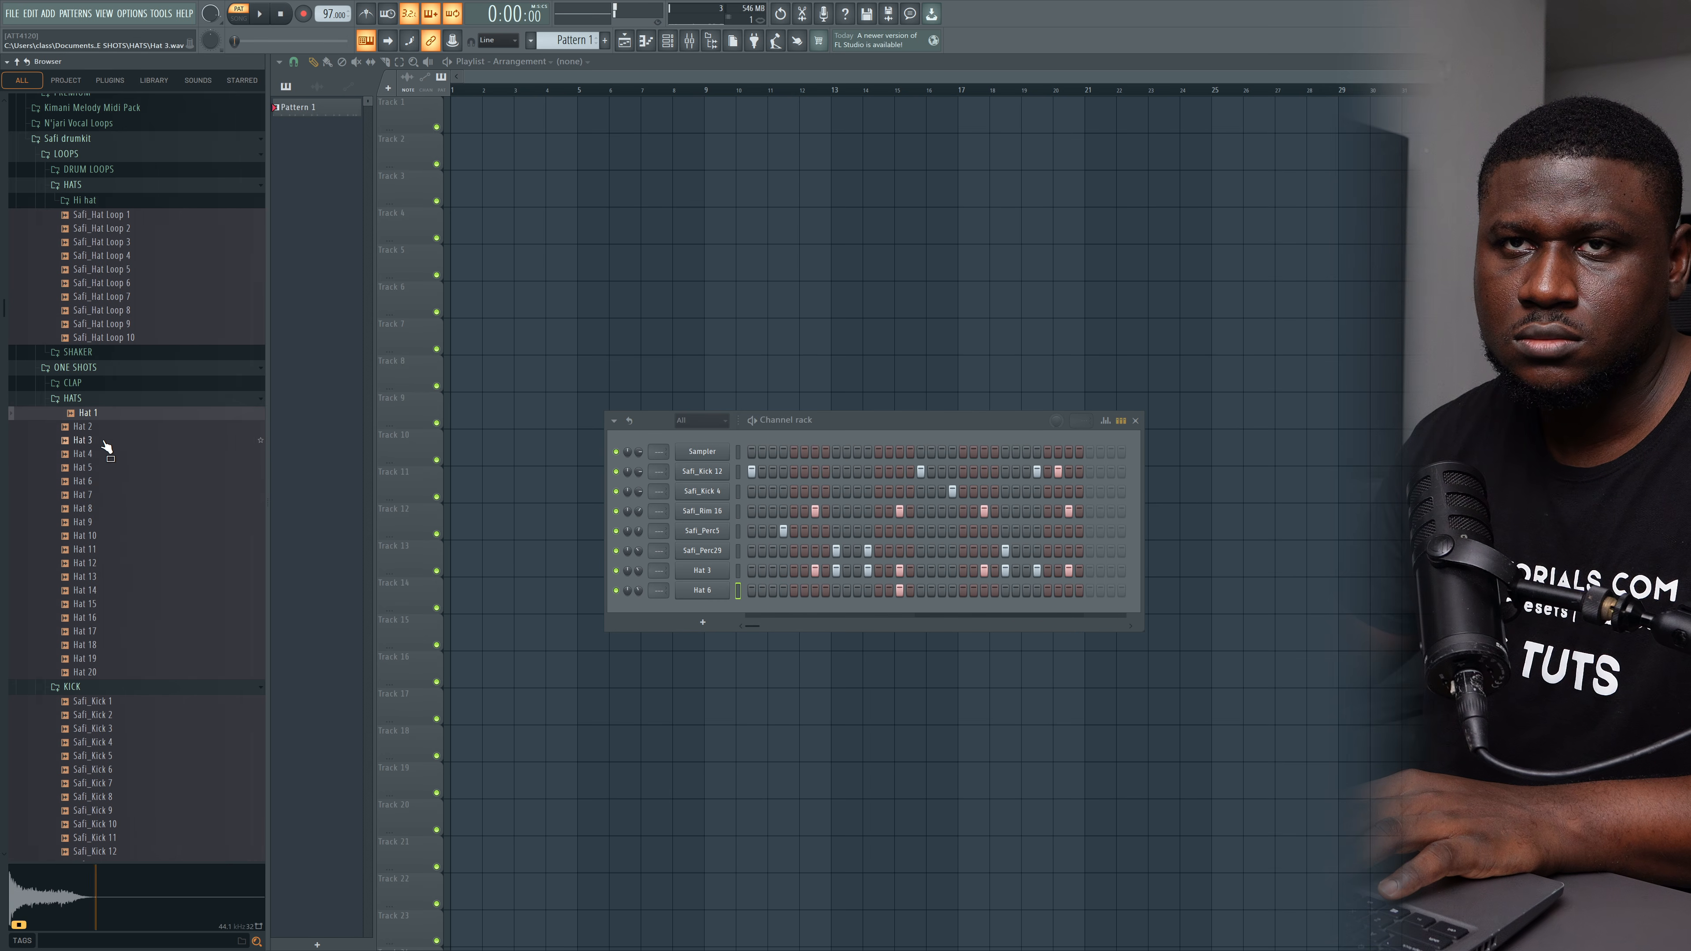
pyautogui.moveTo(97, 428)
pyautogui.mouseDown()
pyautogui.moveTo(576, 586)
pyautogui.moveTo(830, 612)
pyautogui.mouseUp()
pyautogui.press('space')
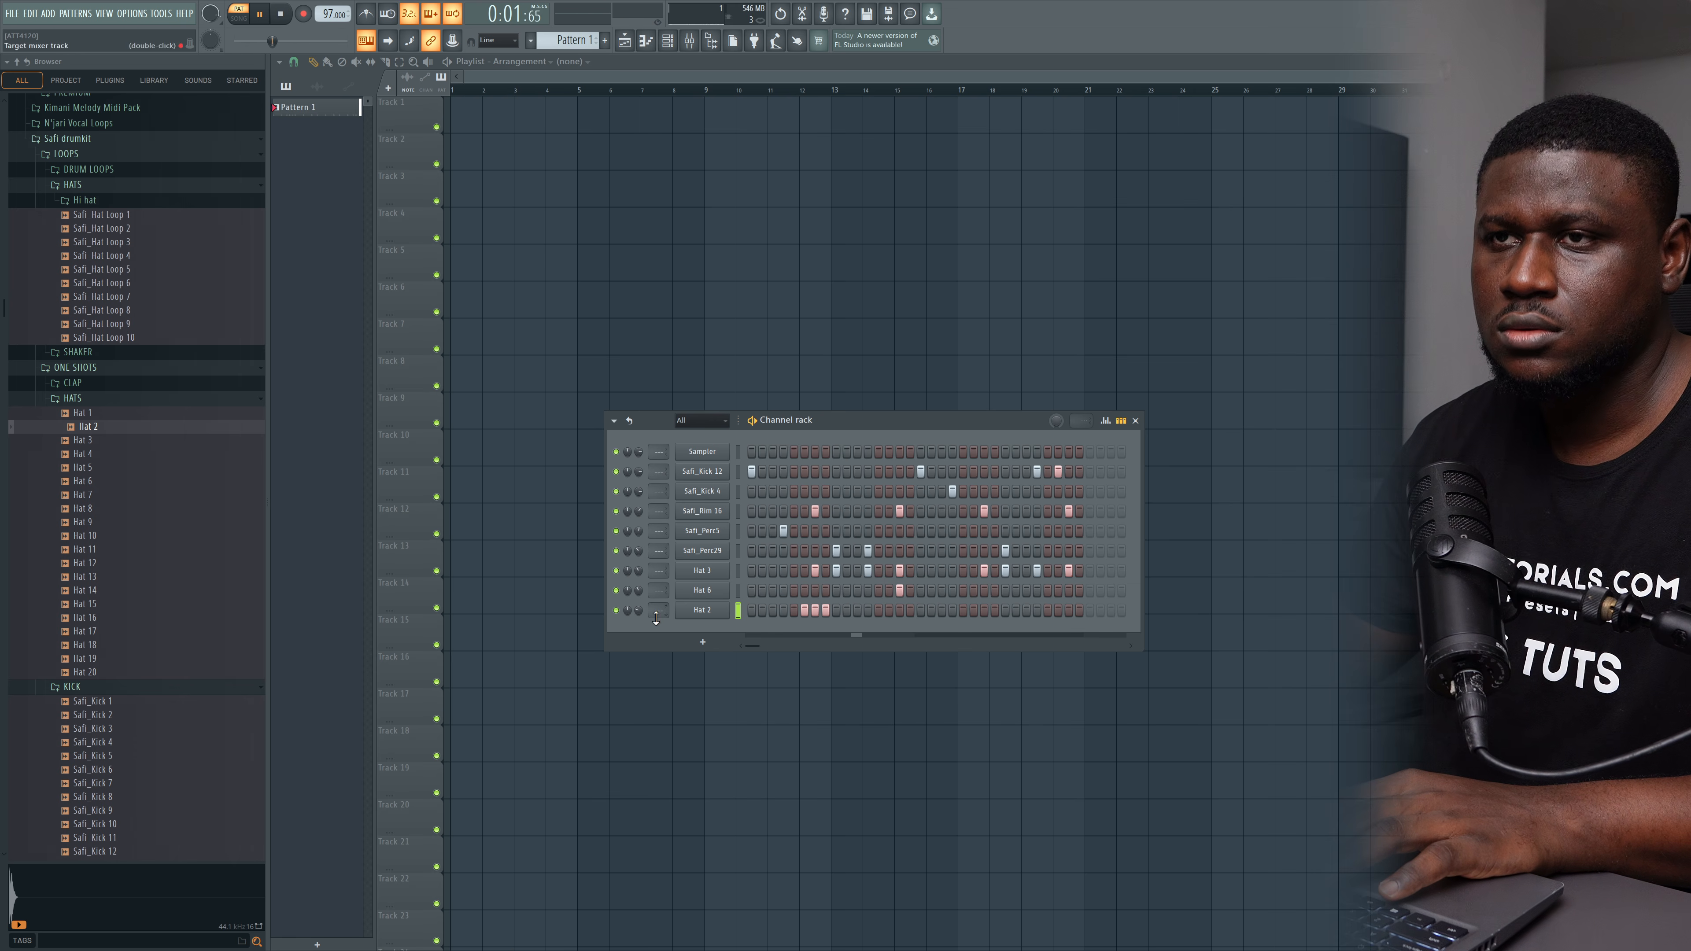
pyautogui.click(982, 612)
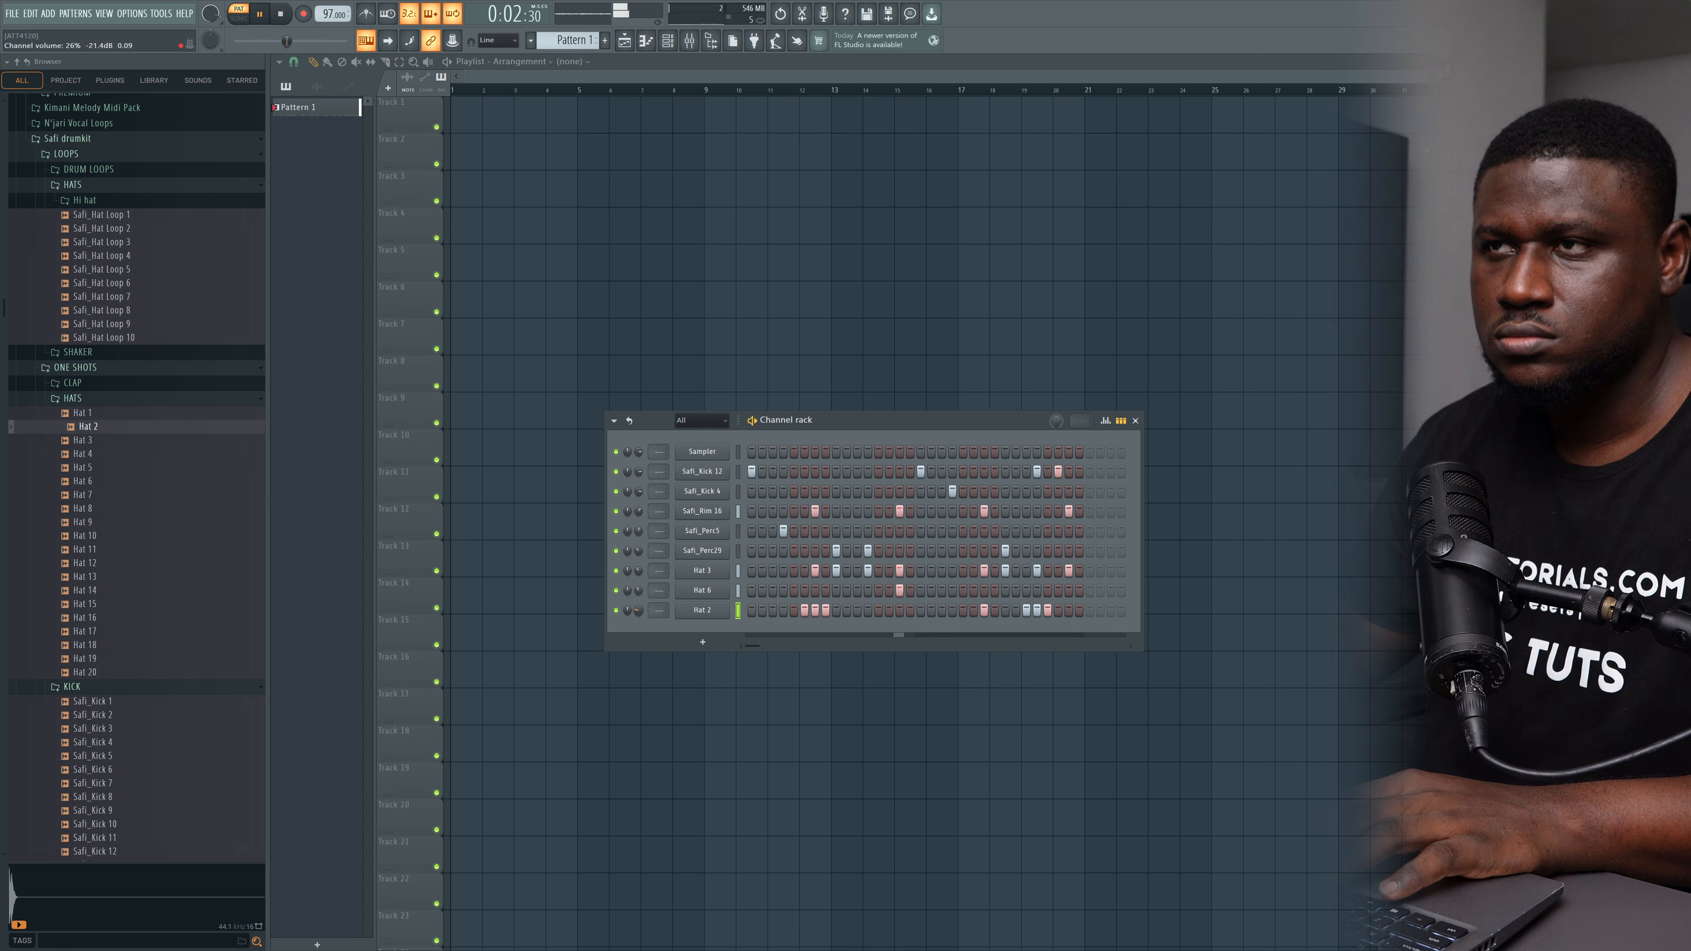
# Step: Lower the Hat 2 velocities on steps 6 and 7 in a rising ramp and on steps 28 and 29 in a falling ramp
pyautogui.click(1105, 421)
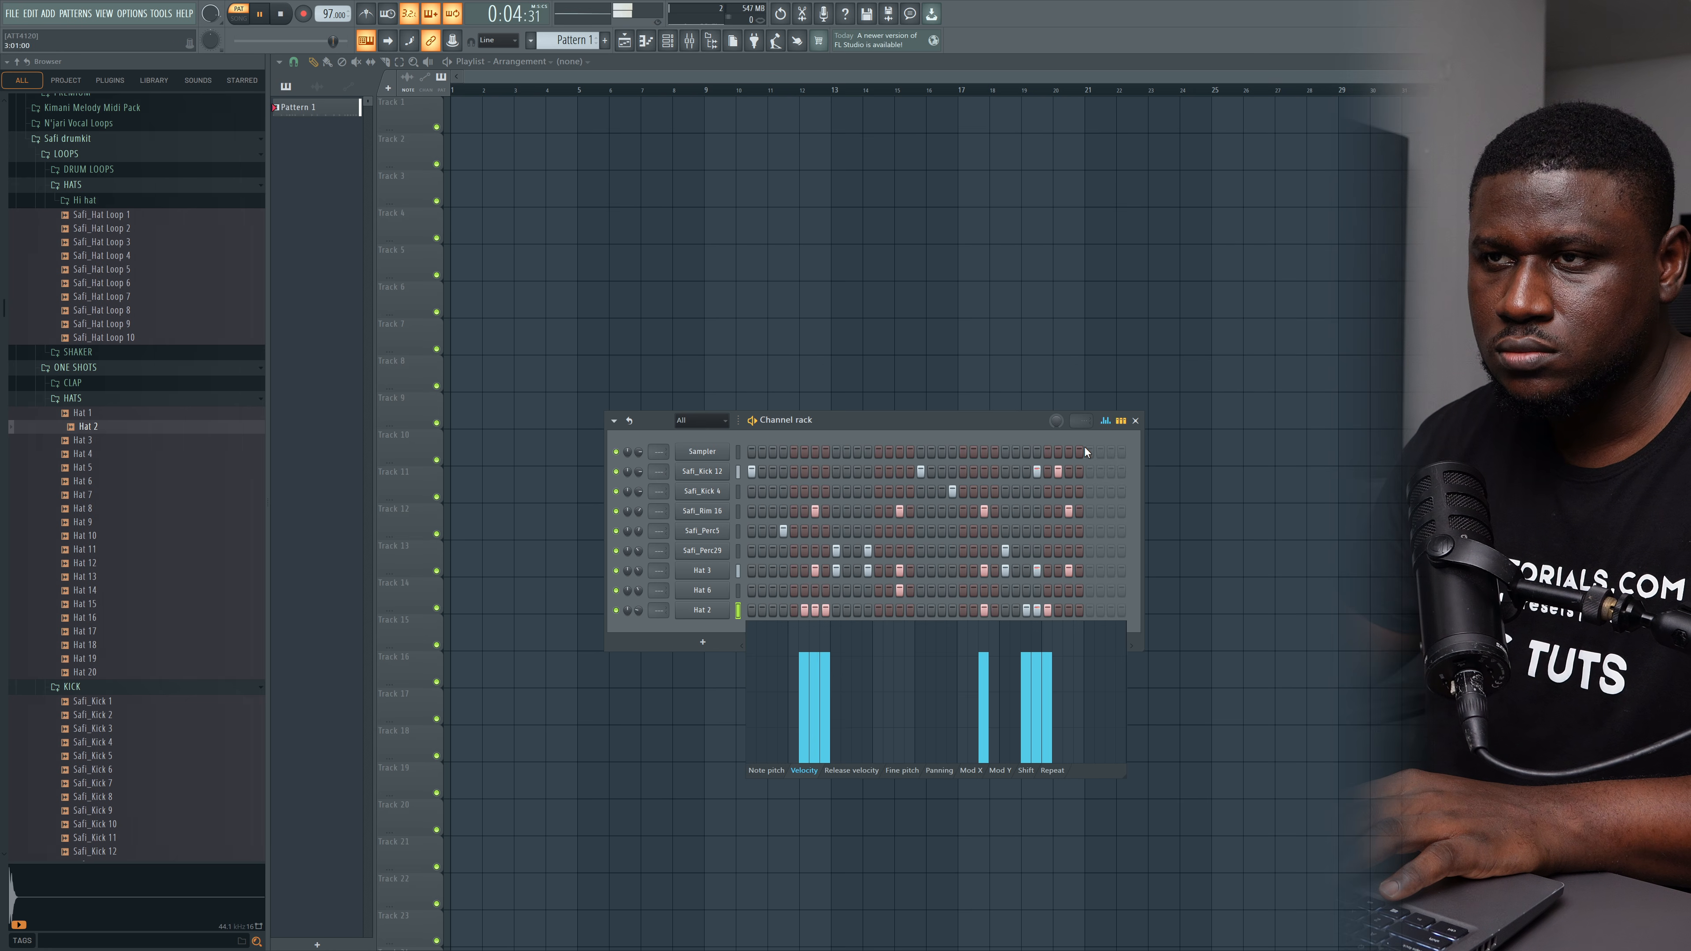
pyautogui.press('space')
pyautogui.moveTo(803, 708); pyautogui.dragTo(816, 684)
pyautogui.press('space')
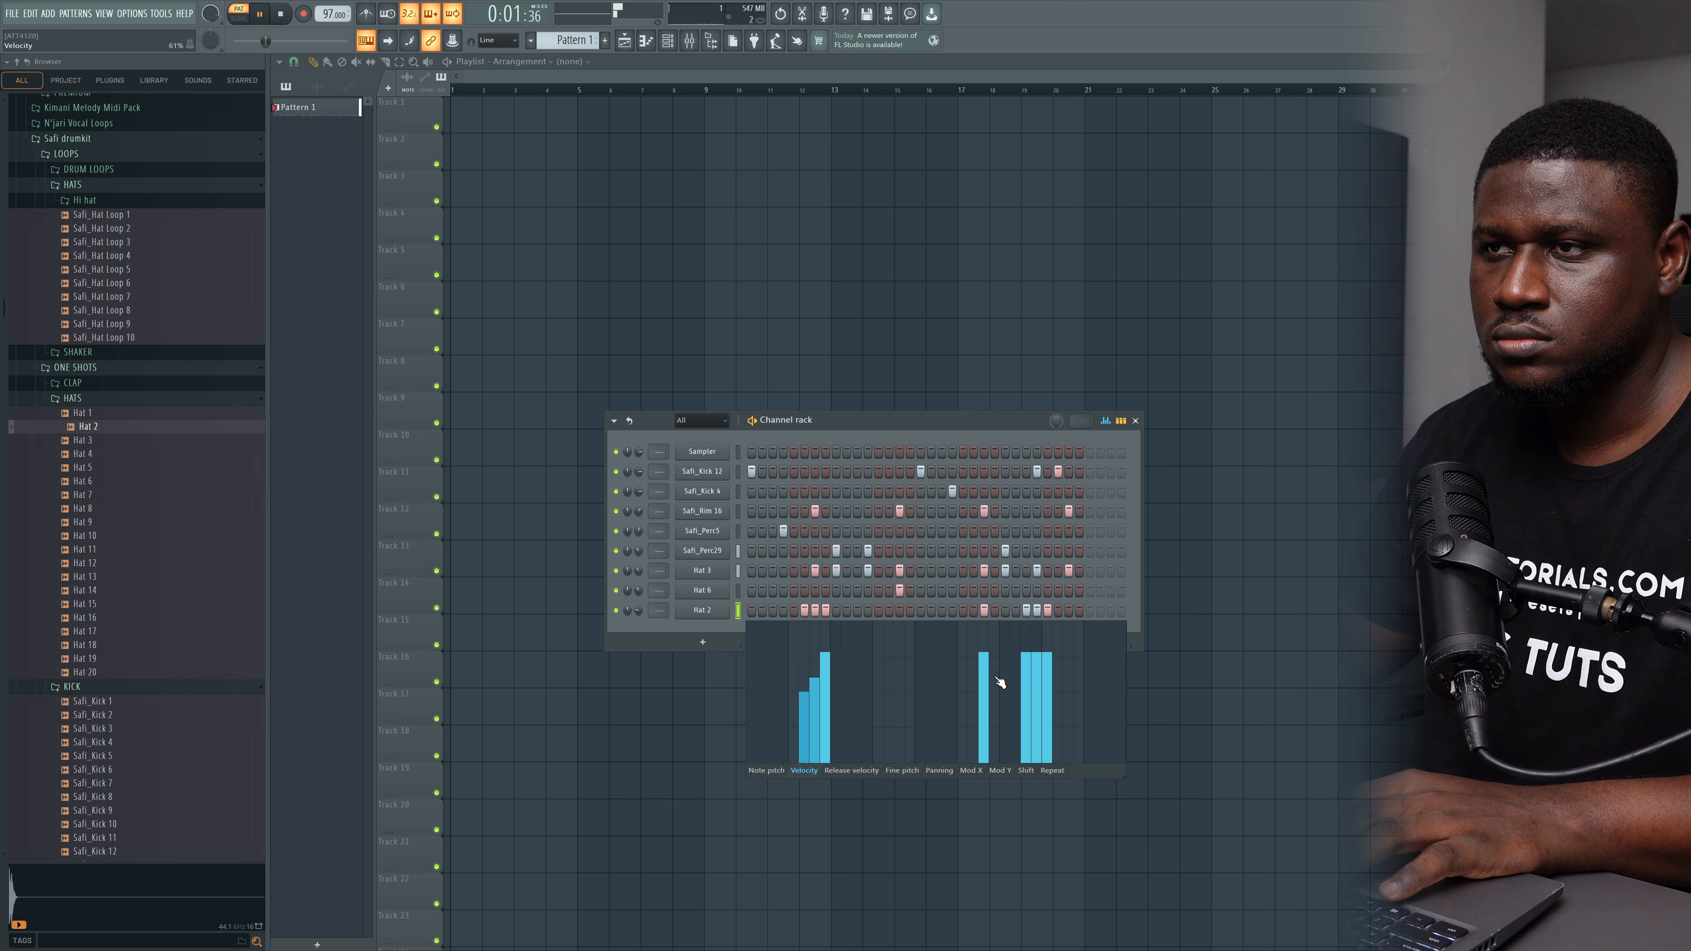
pyautogui.moveTo(1038, 688); pyautogui.dragTo(1056, 697)
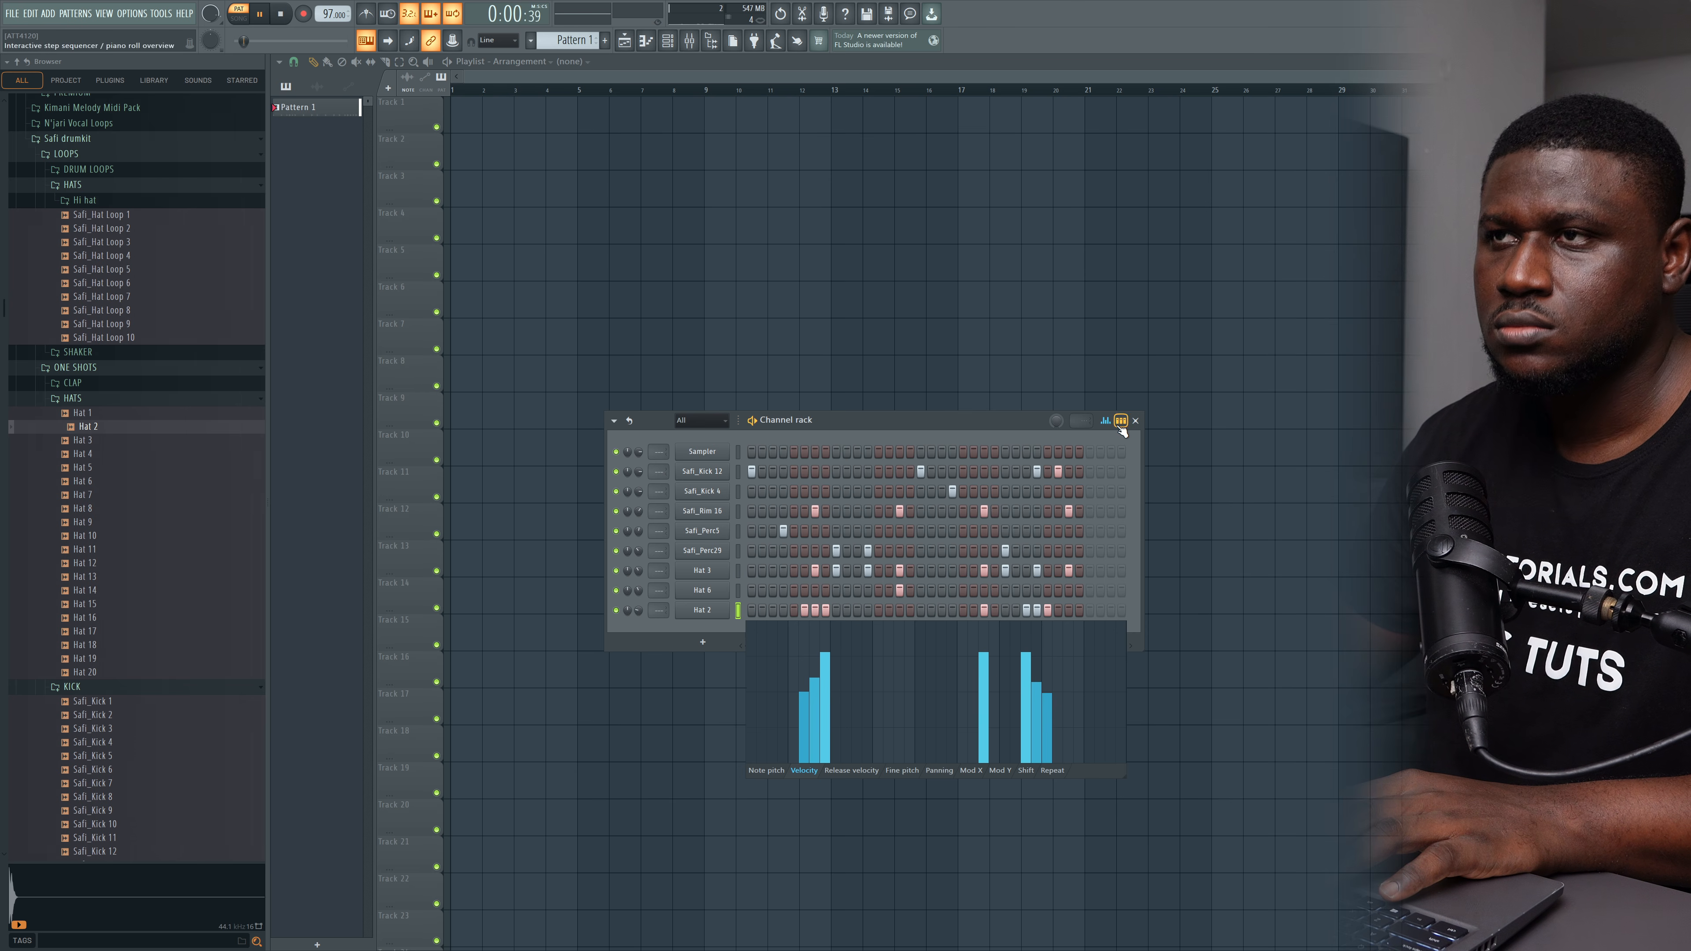
pyautogui.press('space')
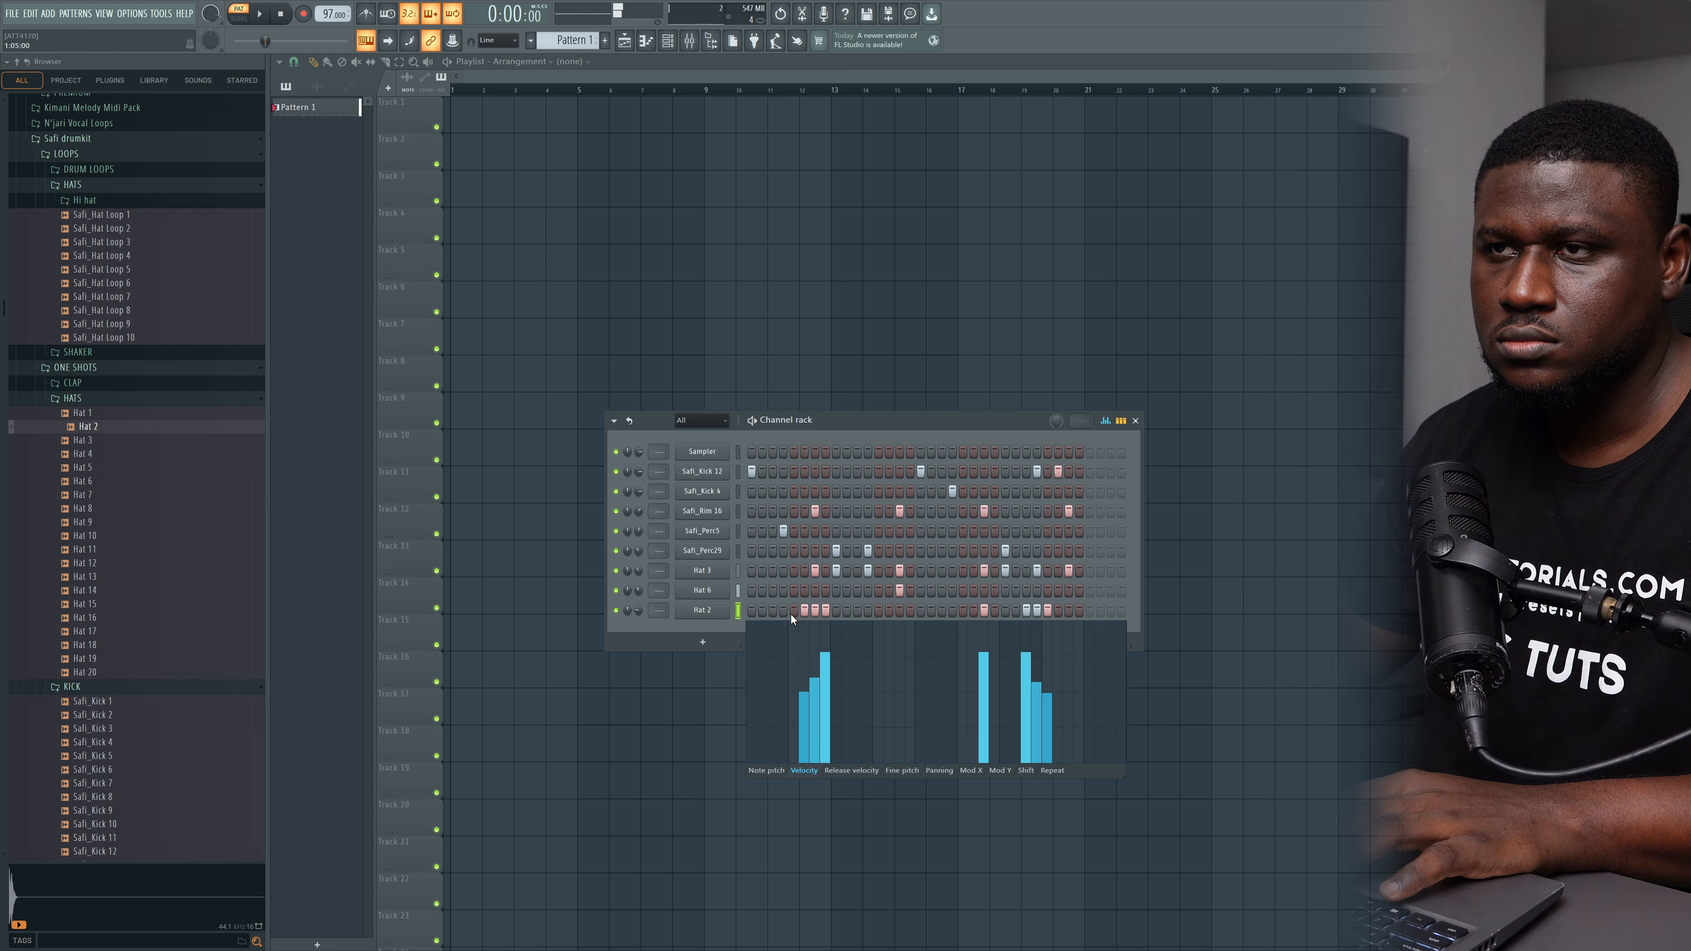
# Step: Remove the Hat 2 hit on step 7, then raise the sample's pitch slightly and its channel volume to about 37%
pyautogui.click(816, 612)
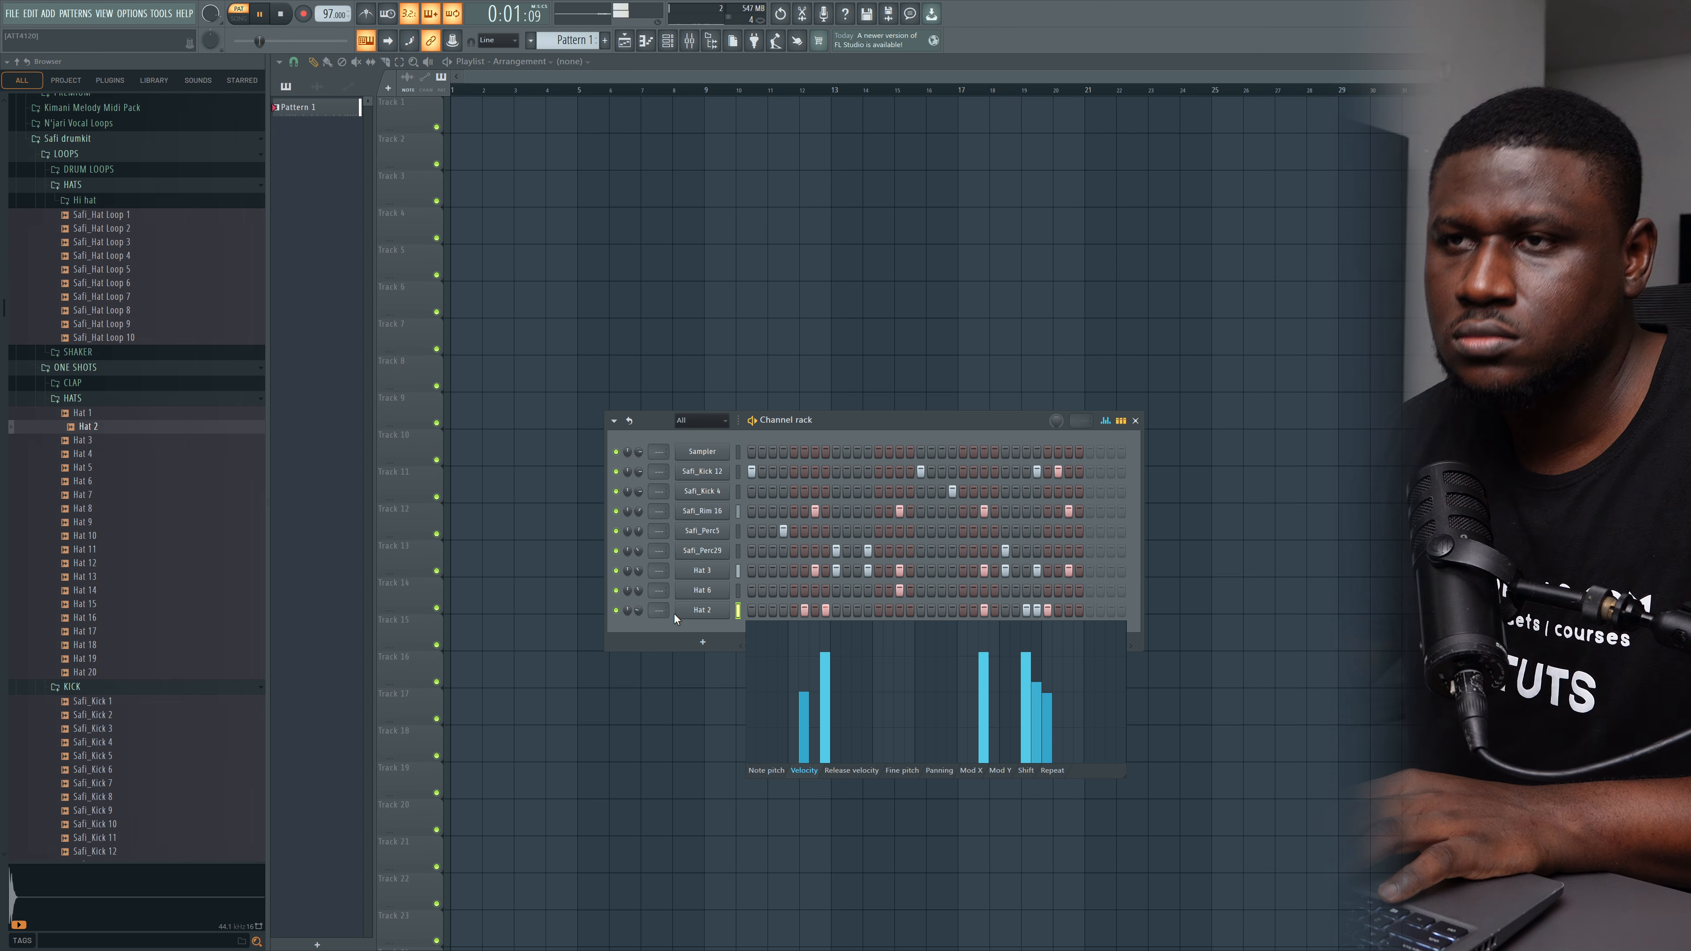
pyautogui.press('space')
pyautogui.click(688, 611)
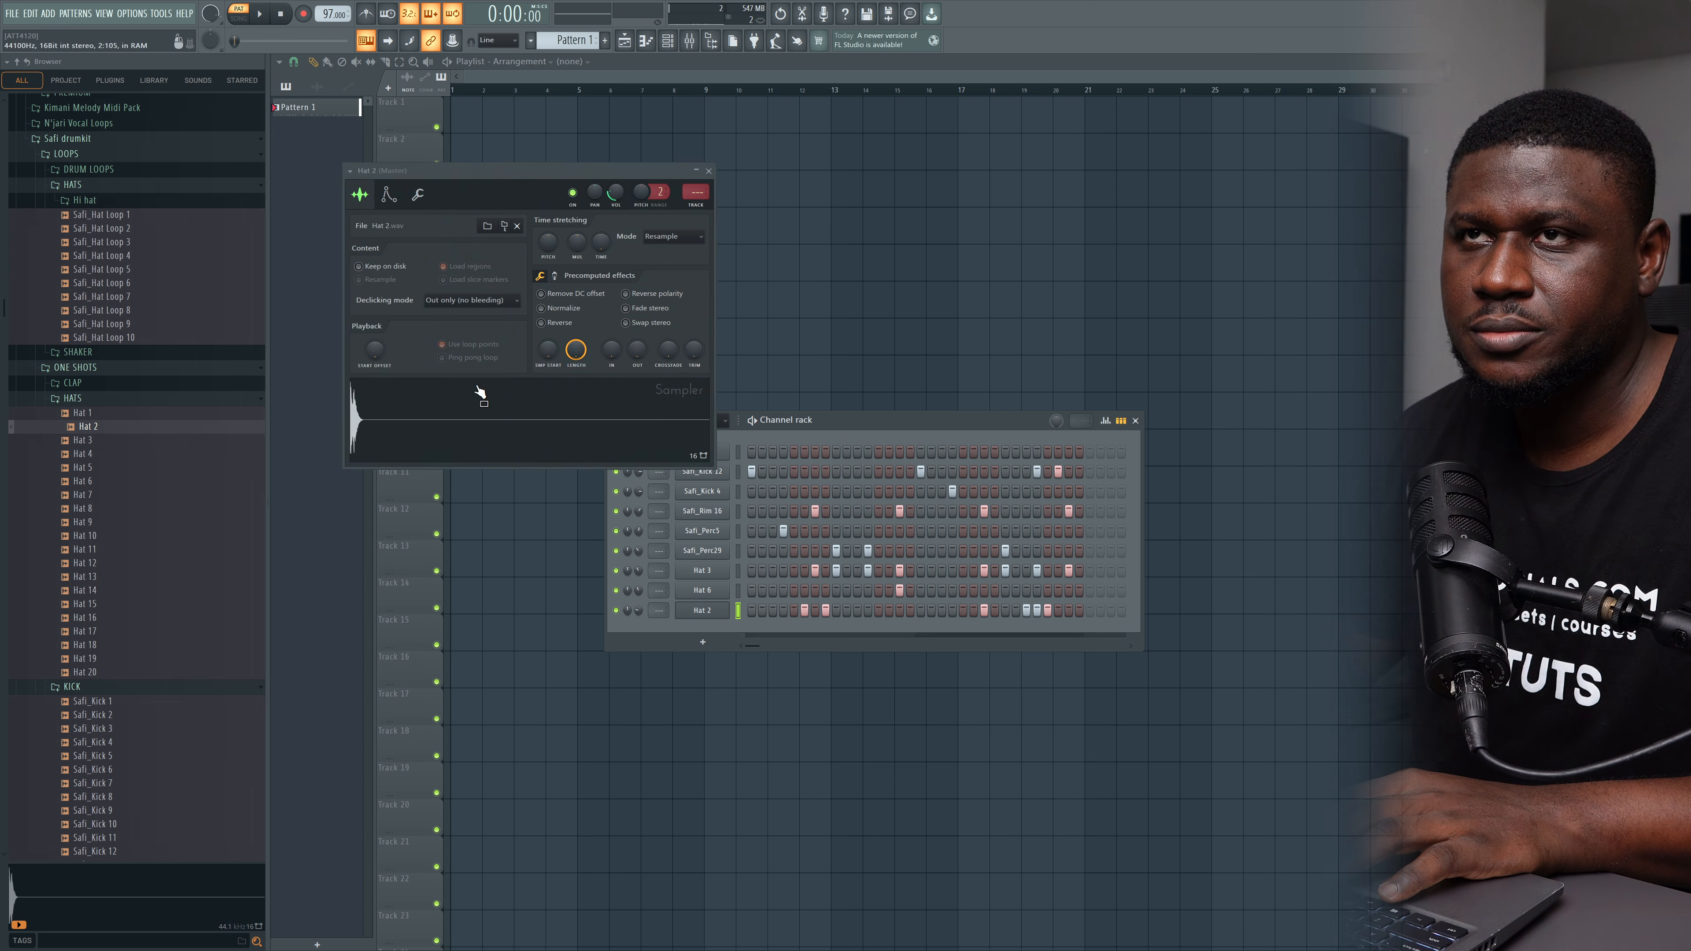
pyautogui.moveTo(548, 242); pyautogui.dragTo(555, 246)
pyautogui.press('space')
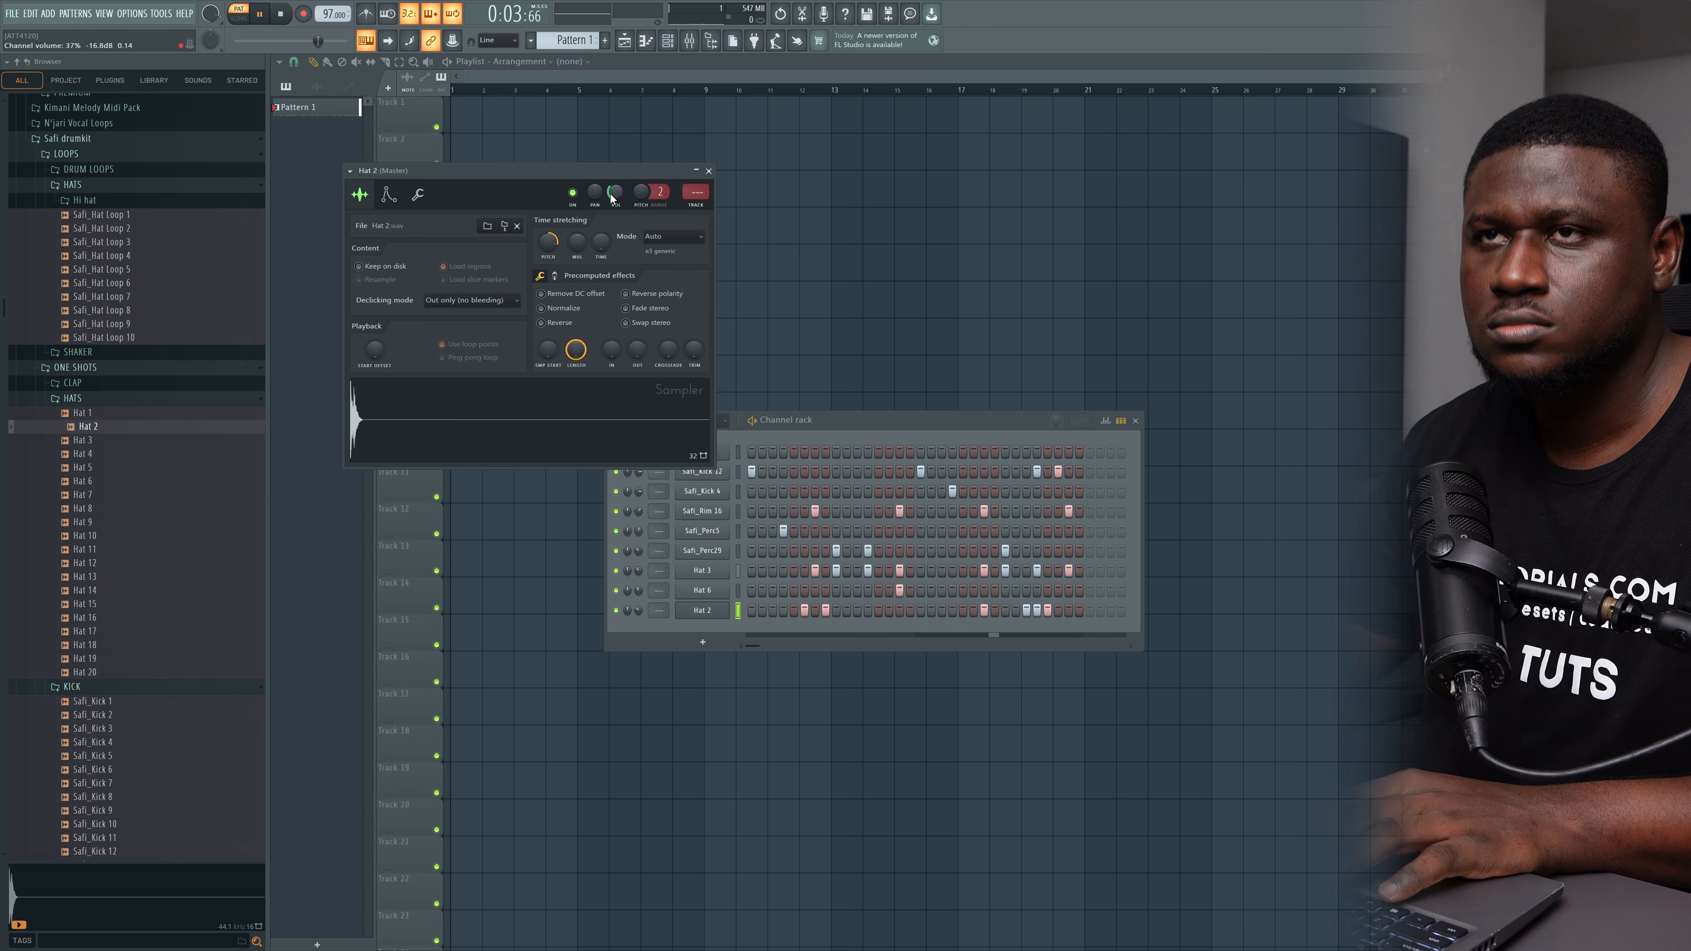
pyautogui.click(708, 170)
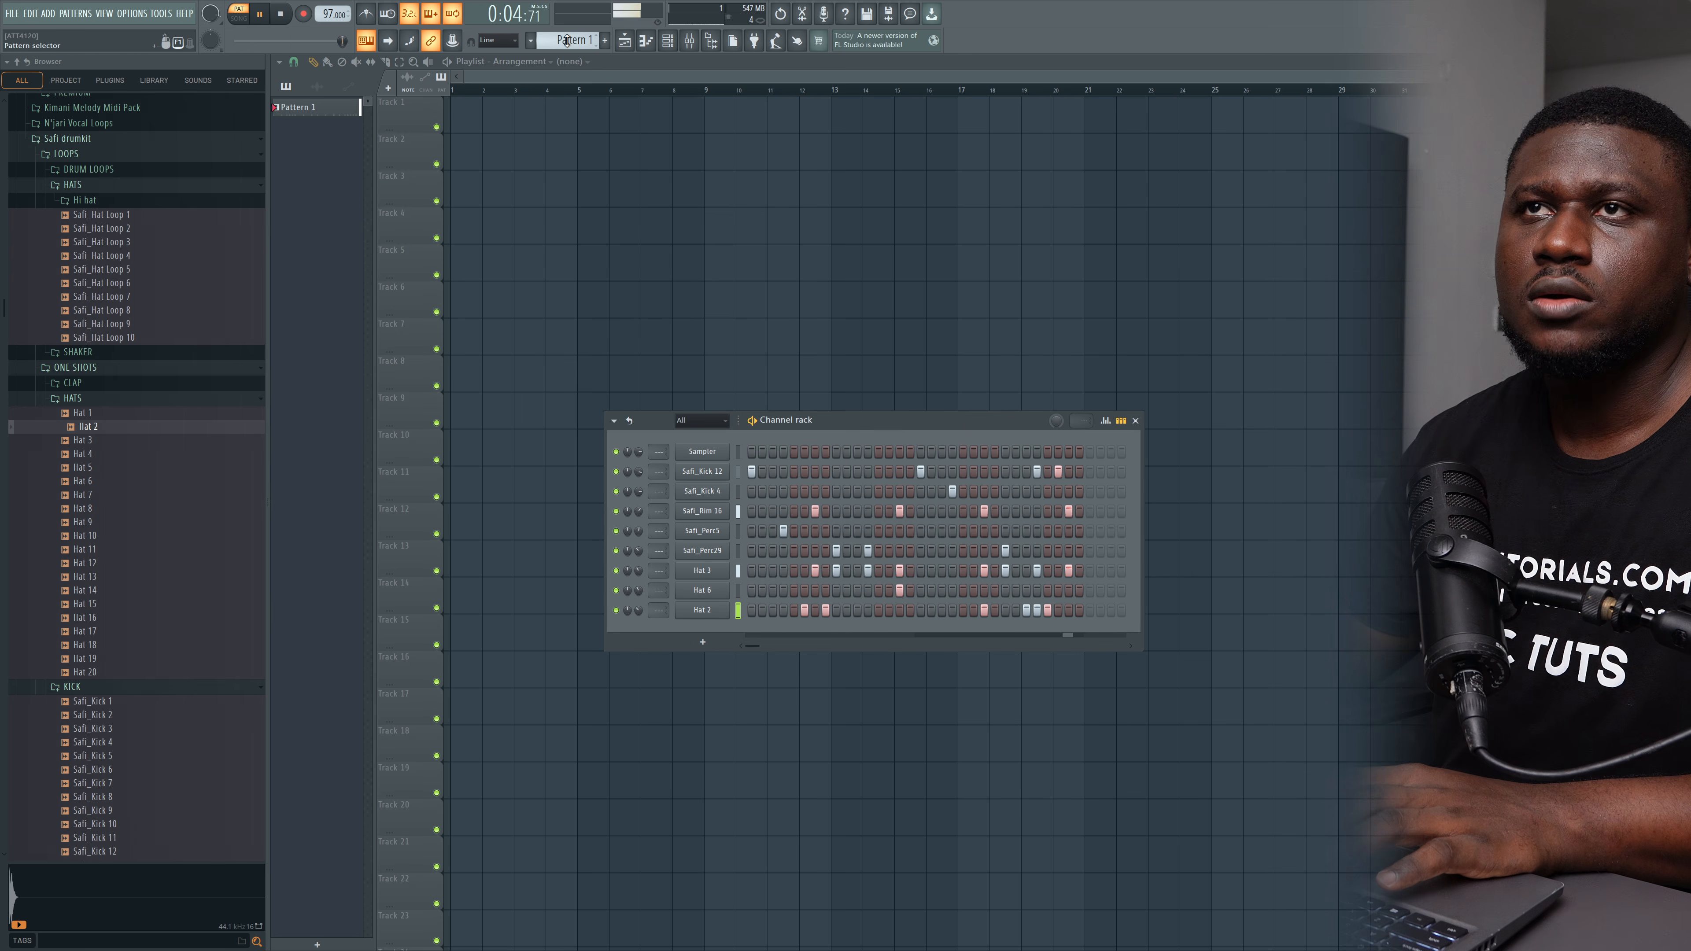
# Step: Place Pattern 1 at the start of Track 1 in the Playlist, repeat it to fill eight bars, and play the arrangement
pyautogui.click(470, 120)
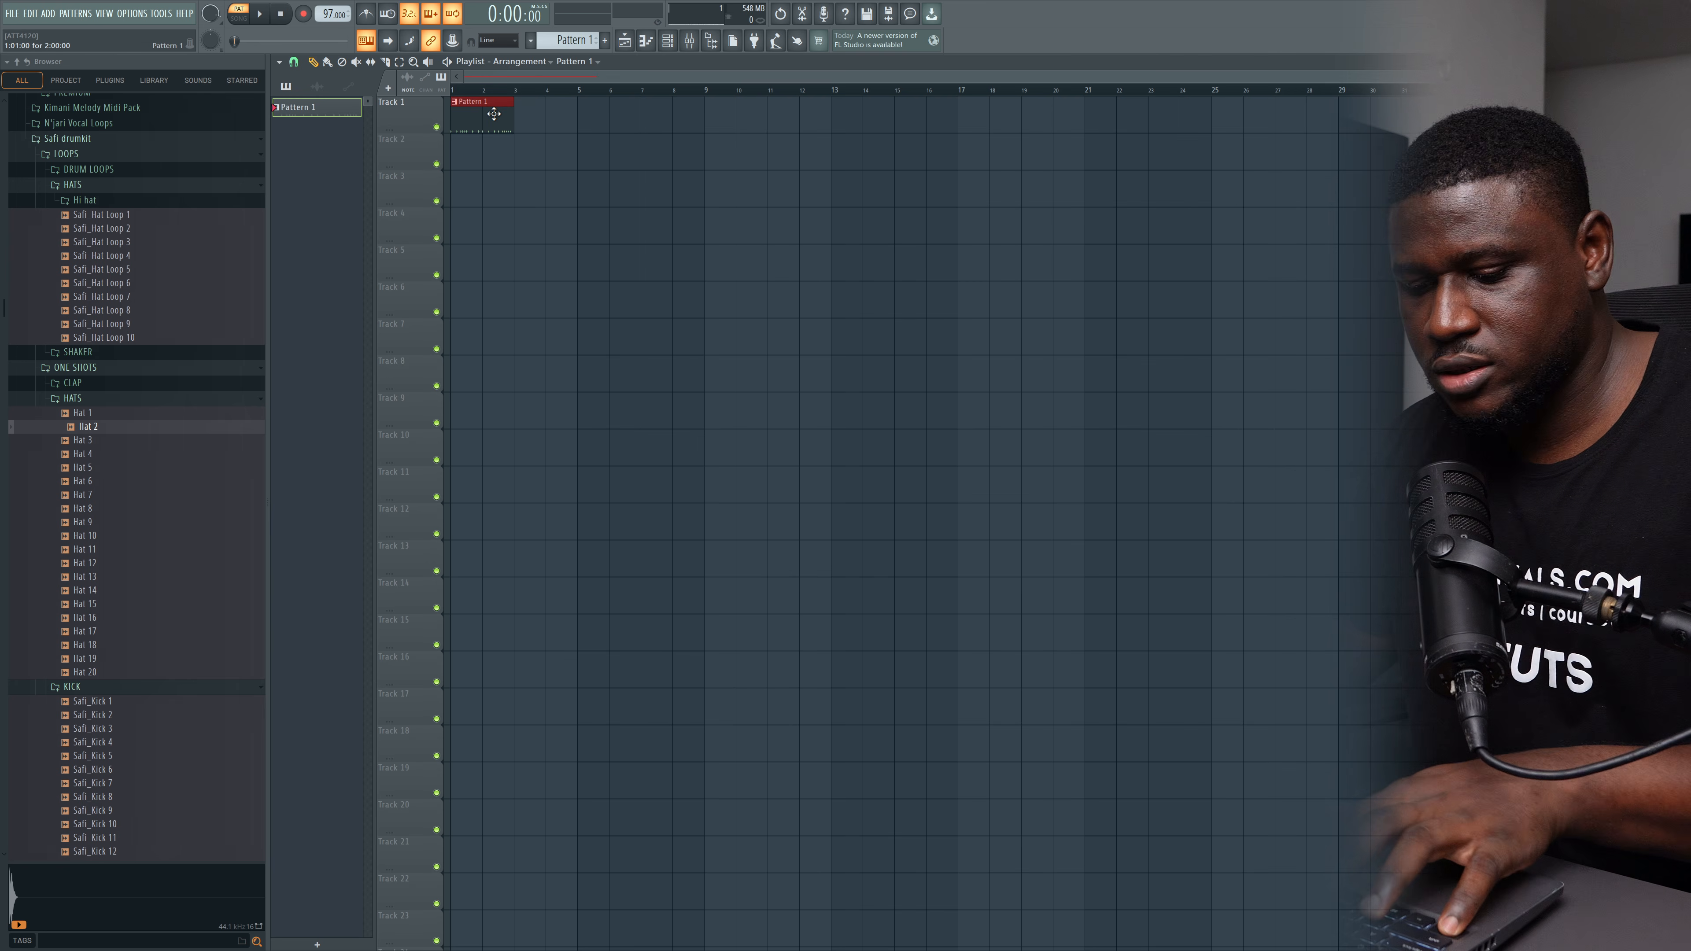
pyautogui.hotkey('ctrl', 'b')
pyautogui.hotkey('ctrl', 'b')
pyautogui.hotkey('ctrl', 'b')
pyautogui.press('space')
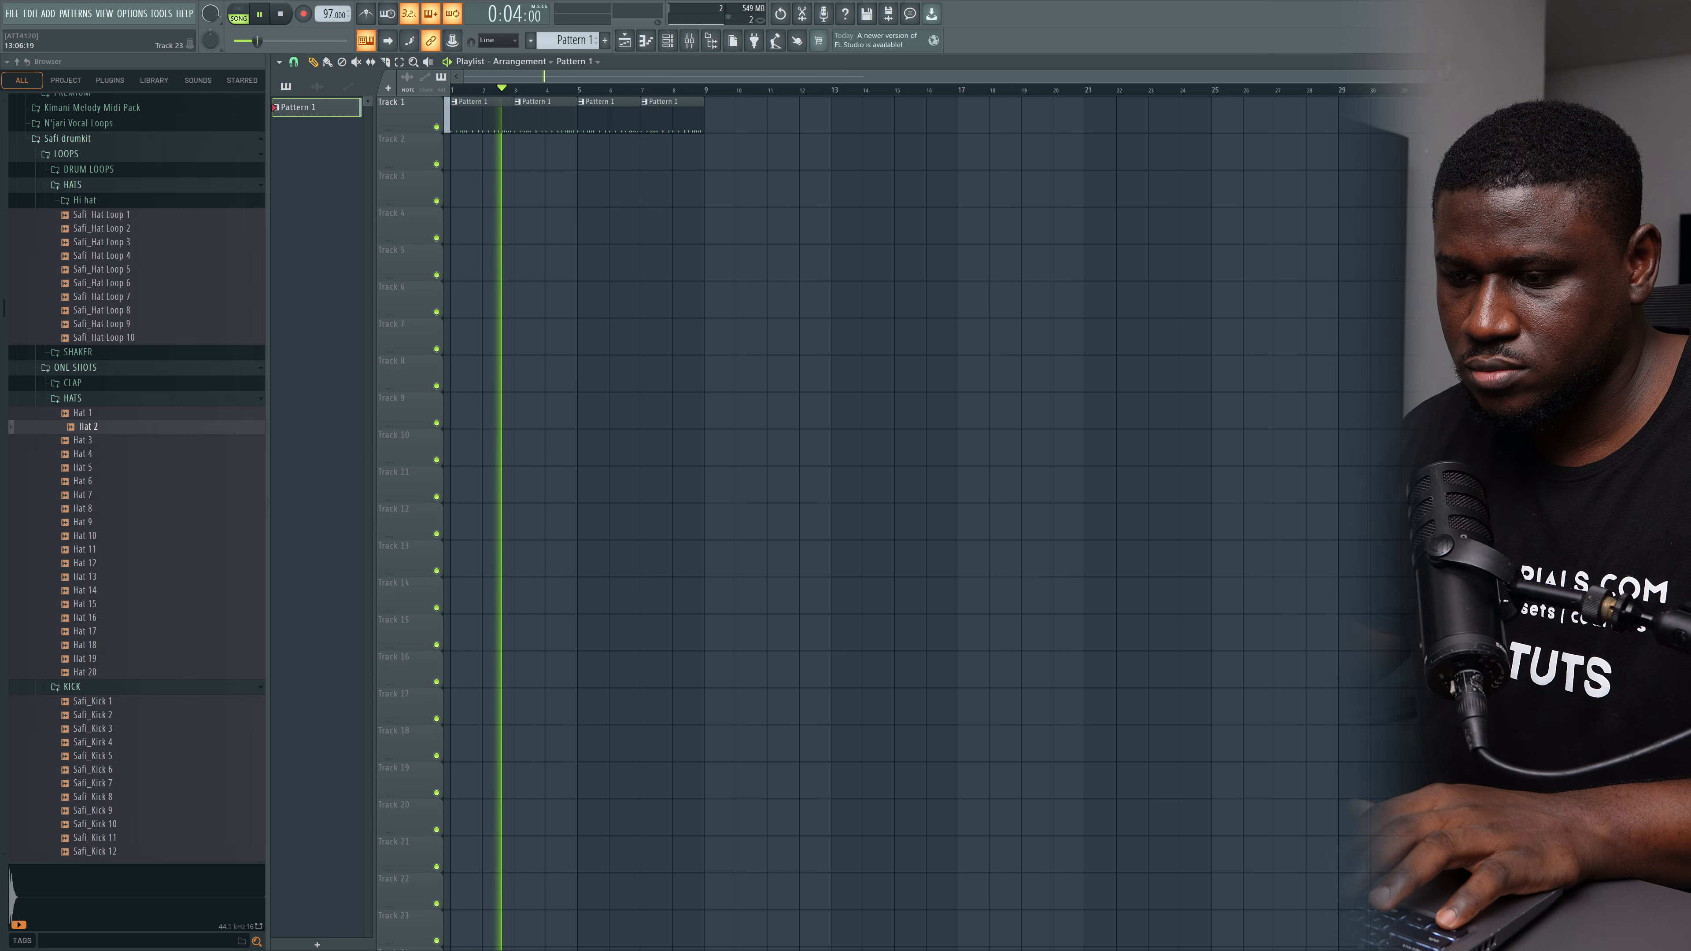
# Step: Stop playback, create the empty Pattern 2 and place it at the start of Track 2
pyautogui.press('space')
pyautogui.press('F4')
pyautogui.click(470, 148)
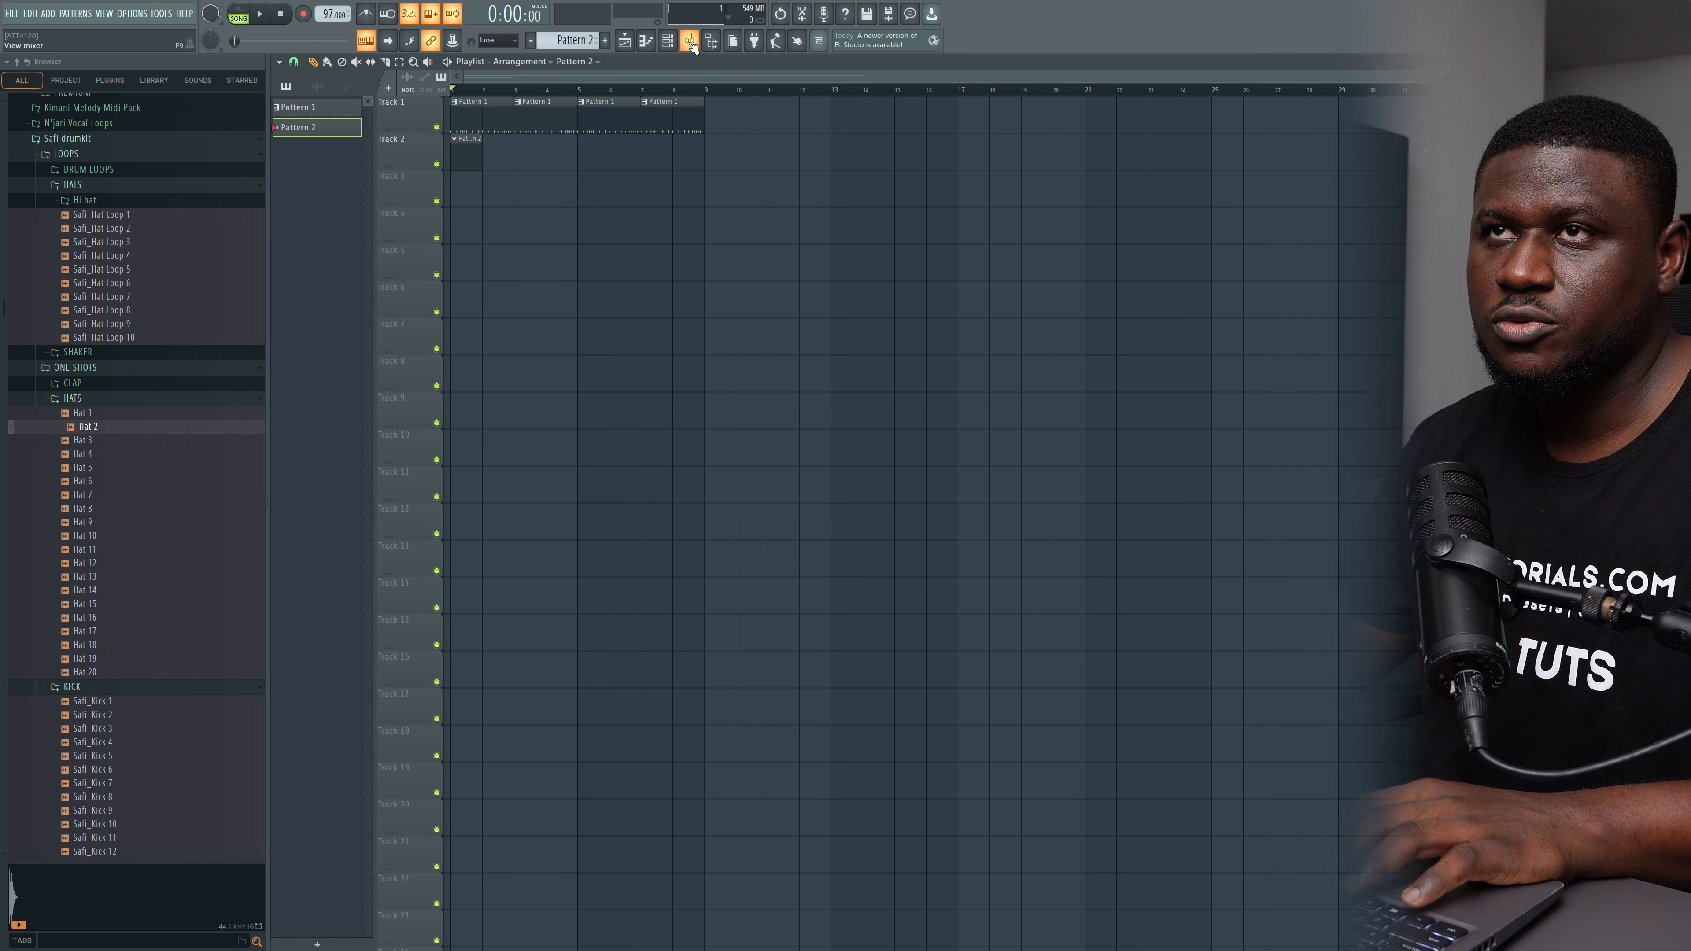
# Step: Add a Keyscape channel and load the electric piano patch Wurlitzer 140B - Choruspace
pyautogui.press('F6')
pyautogui.click(703, 642)
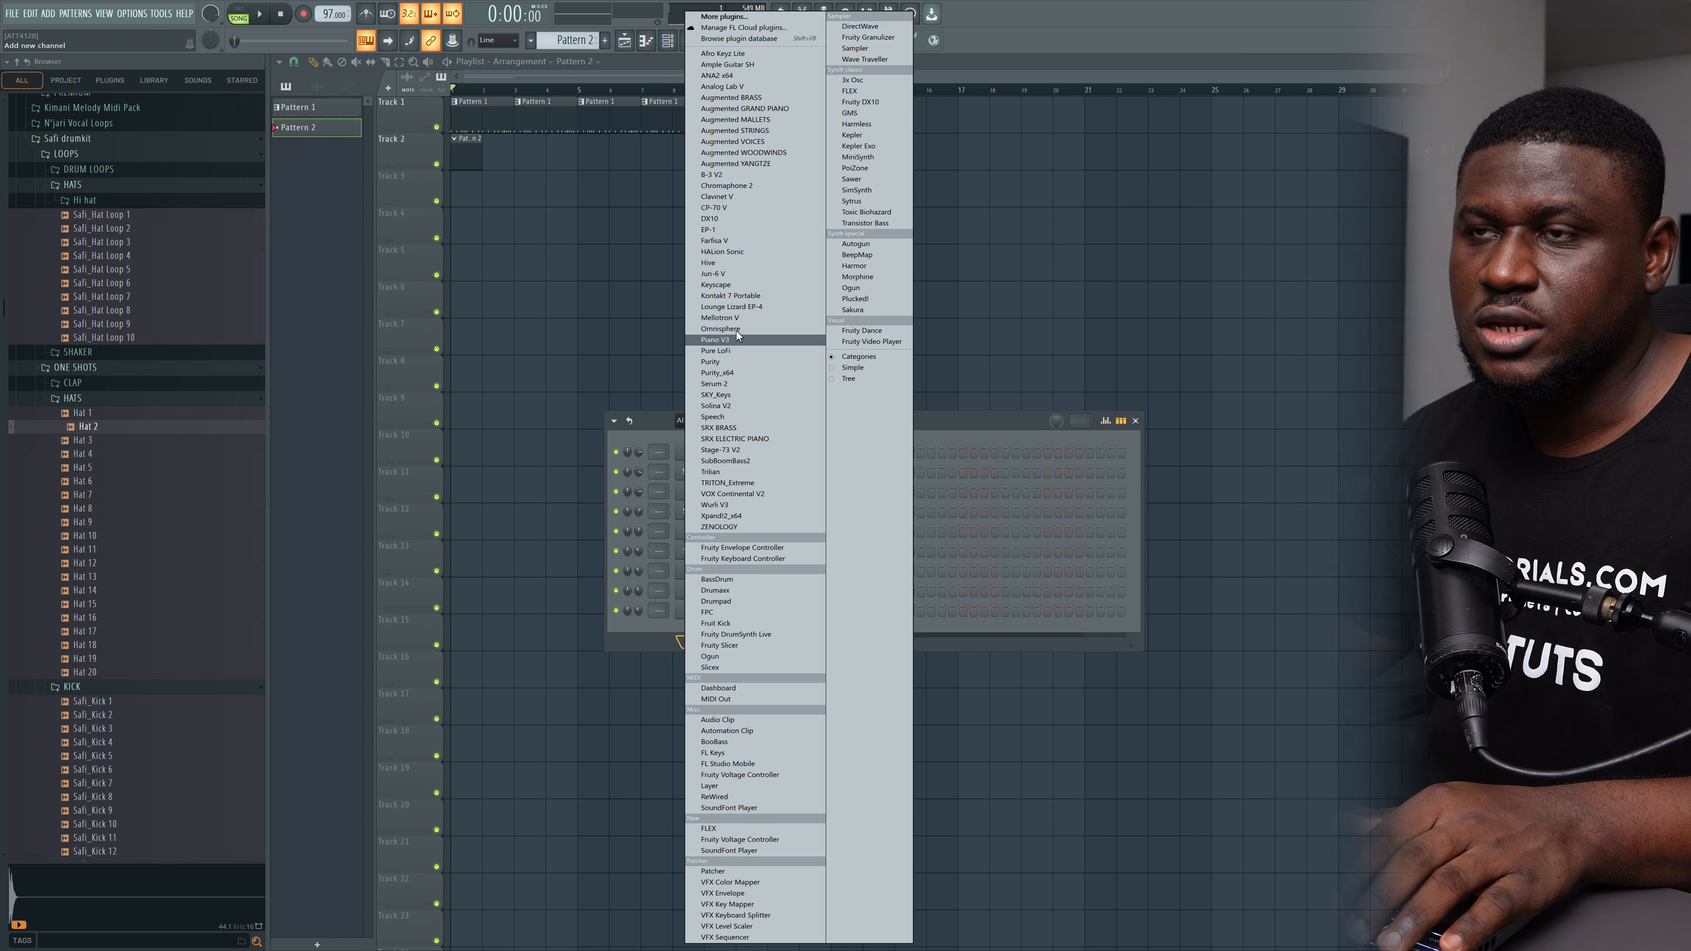
pyautogui.press('k')
pyautogui.press('Return')
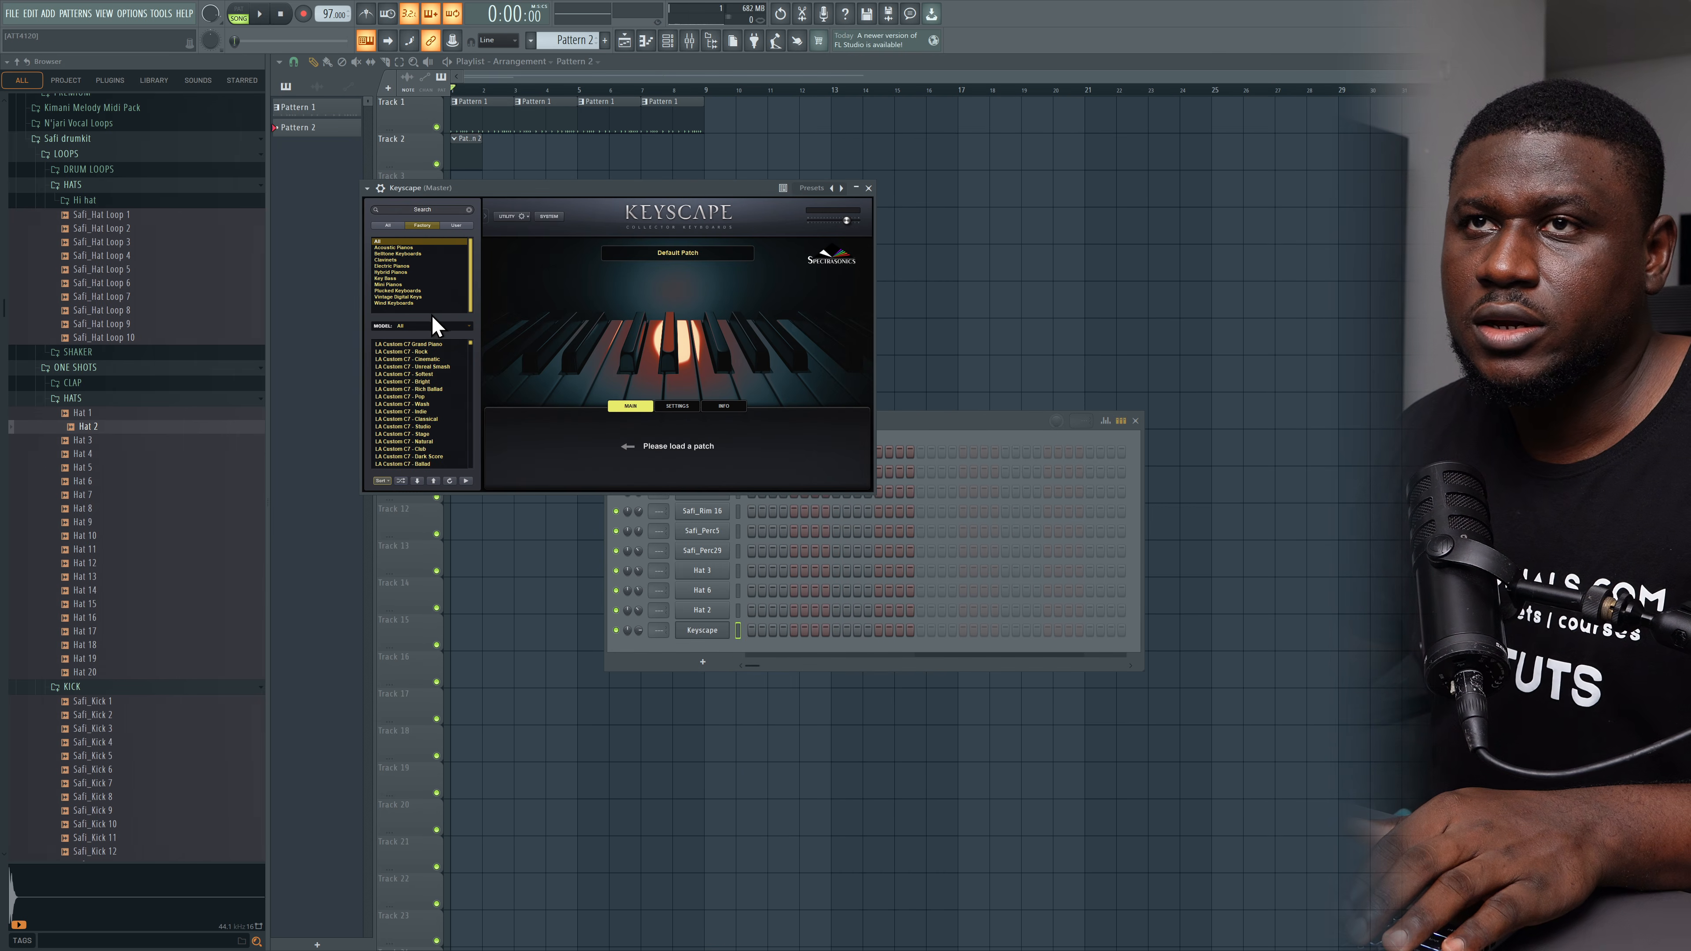
pyautogui.click(401, 266)
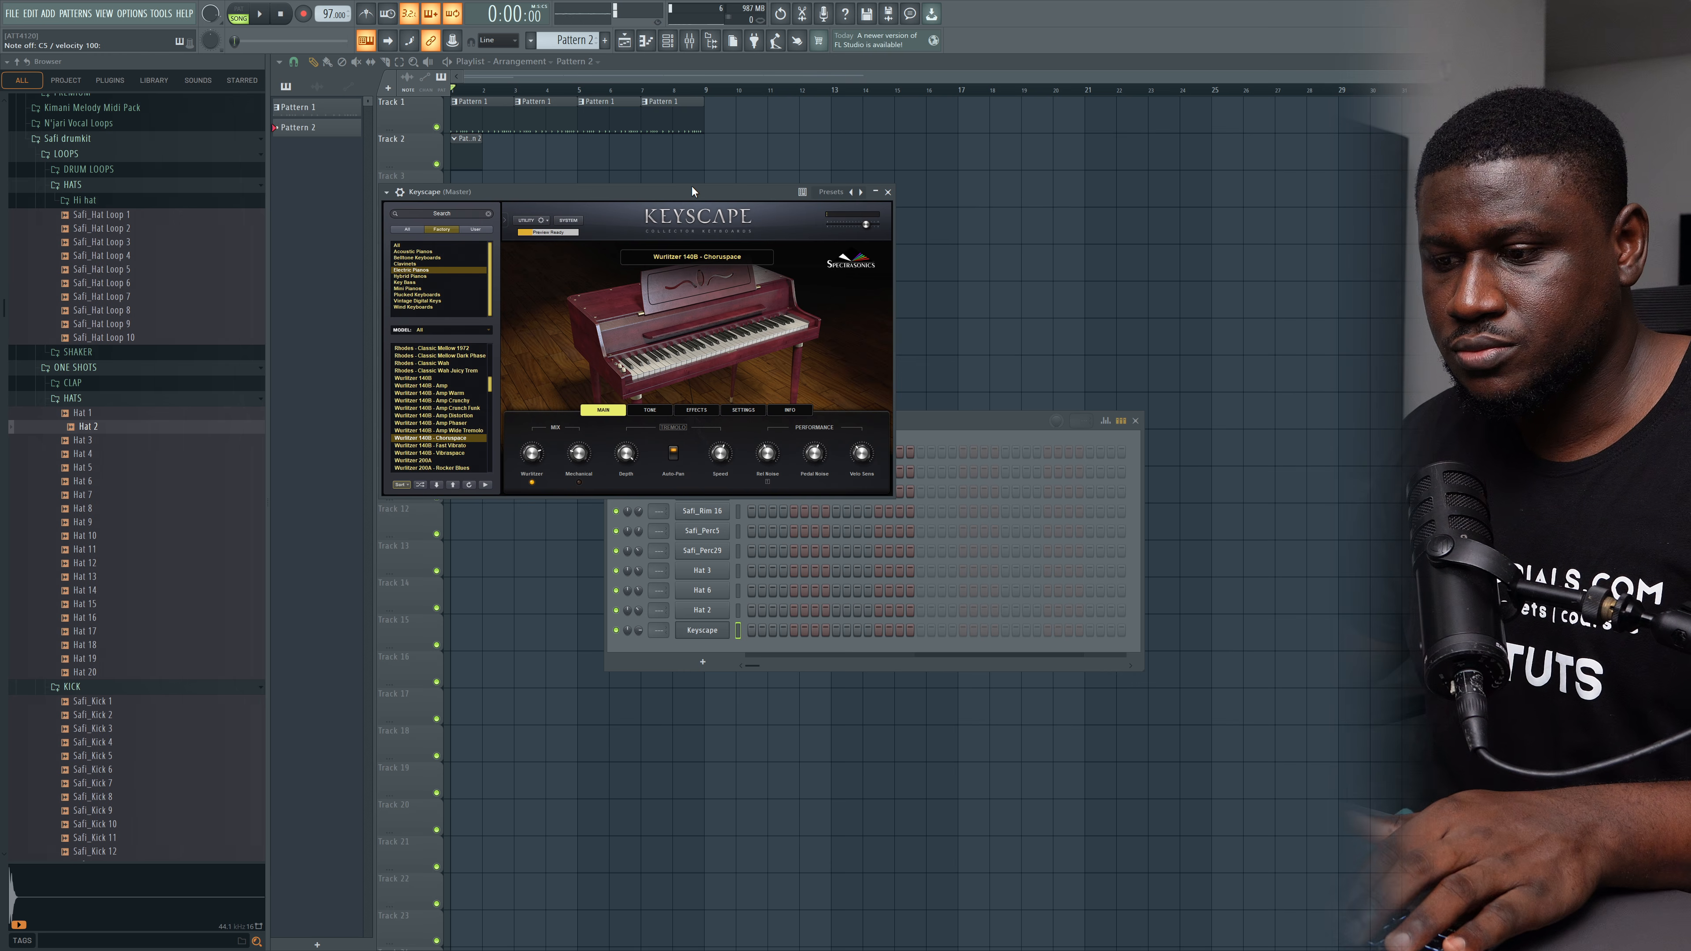
pyautogui.click(887, 192)
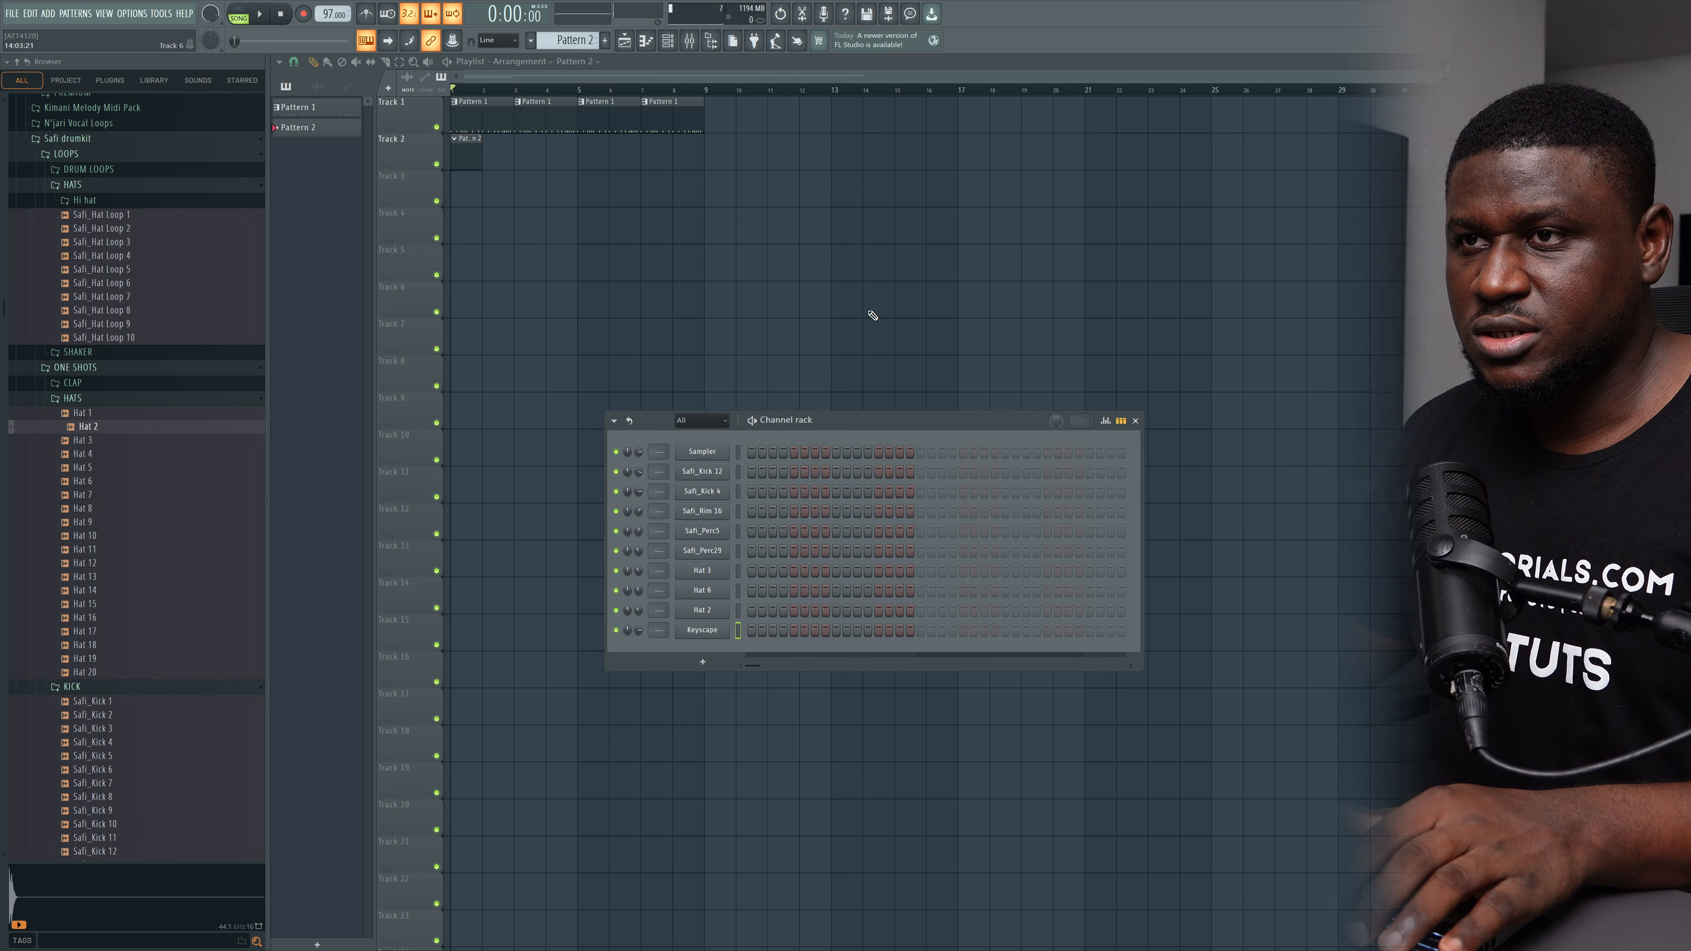
# Step: Open the Keyscape piano roll and set its scale to F Major (Ionian)
pyautogui.rightClick(726, 632)
pyautogui.click(770, 624)
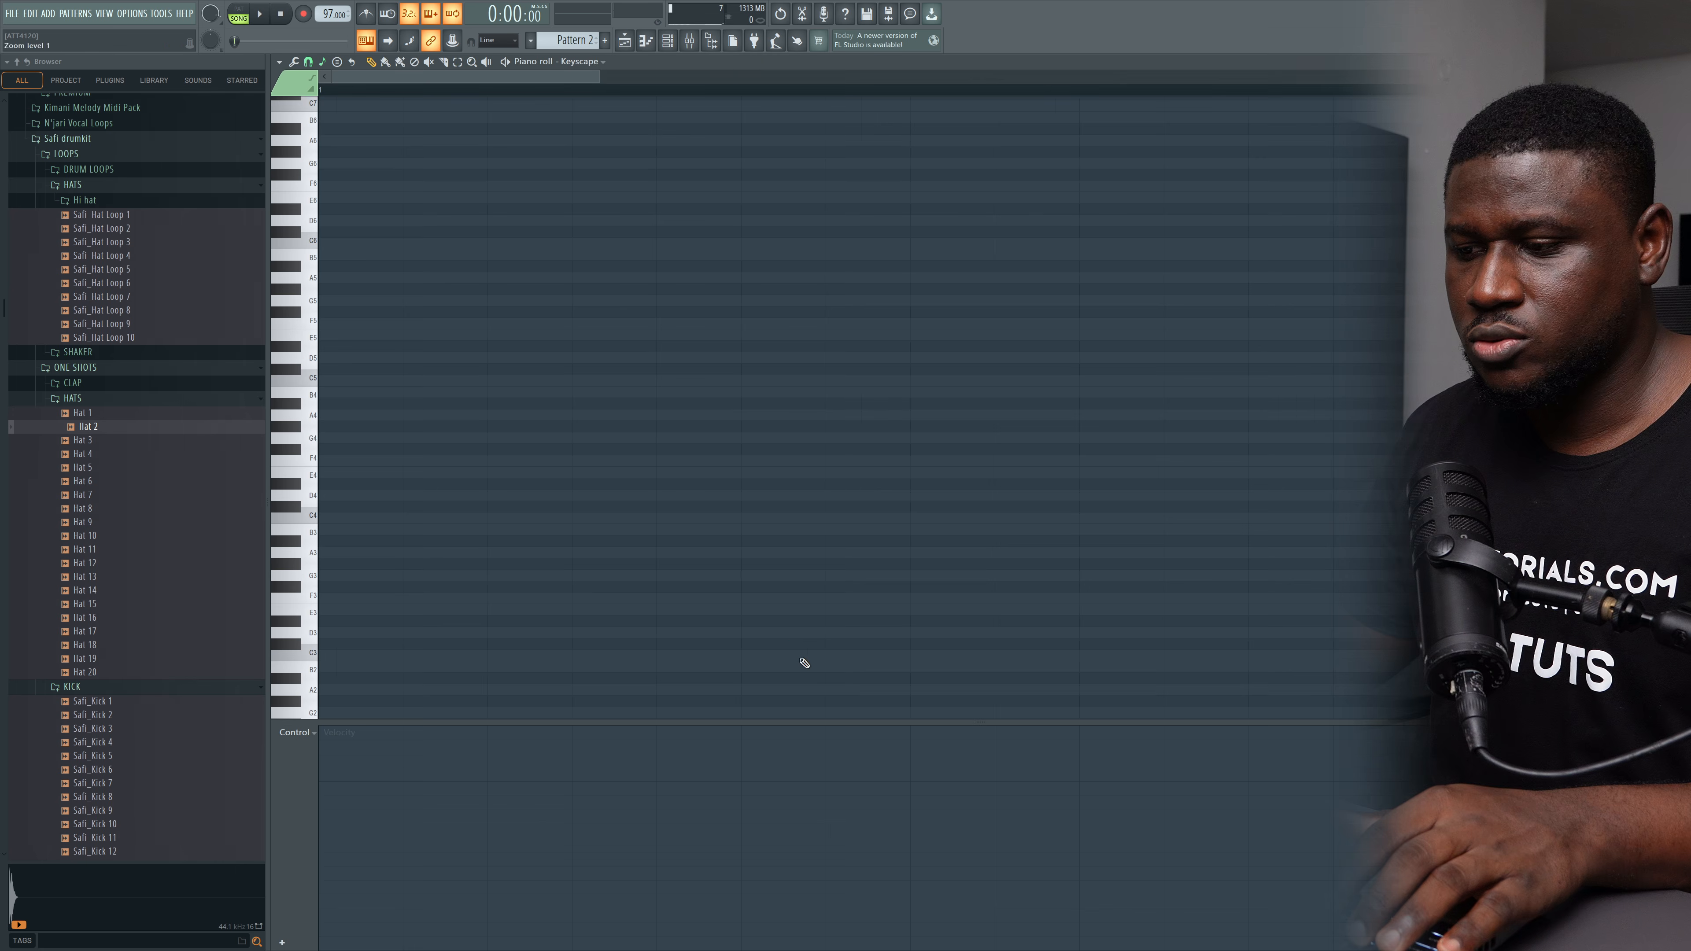
pyautogui.click(326, 64)
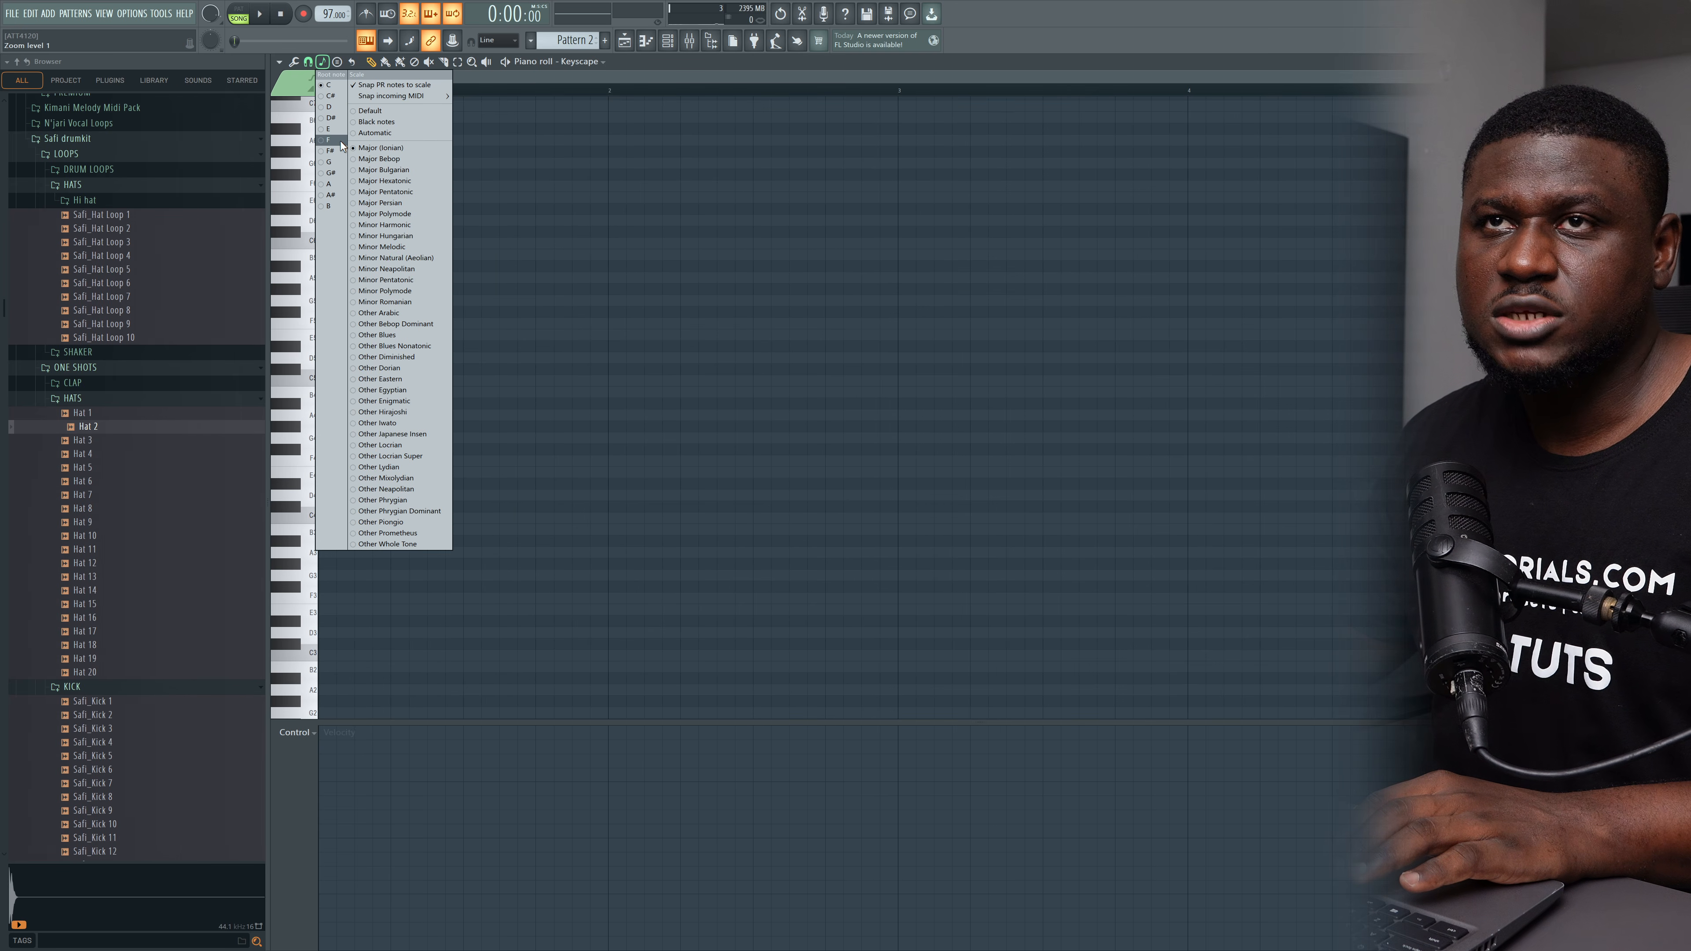
# Step: Draw a half-bar chord of A#4, D5 and F5 at the start, lower its velocity to about 31%, and play it
pyautogui.click(511, 234)
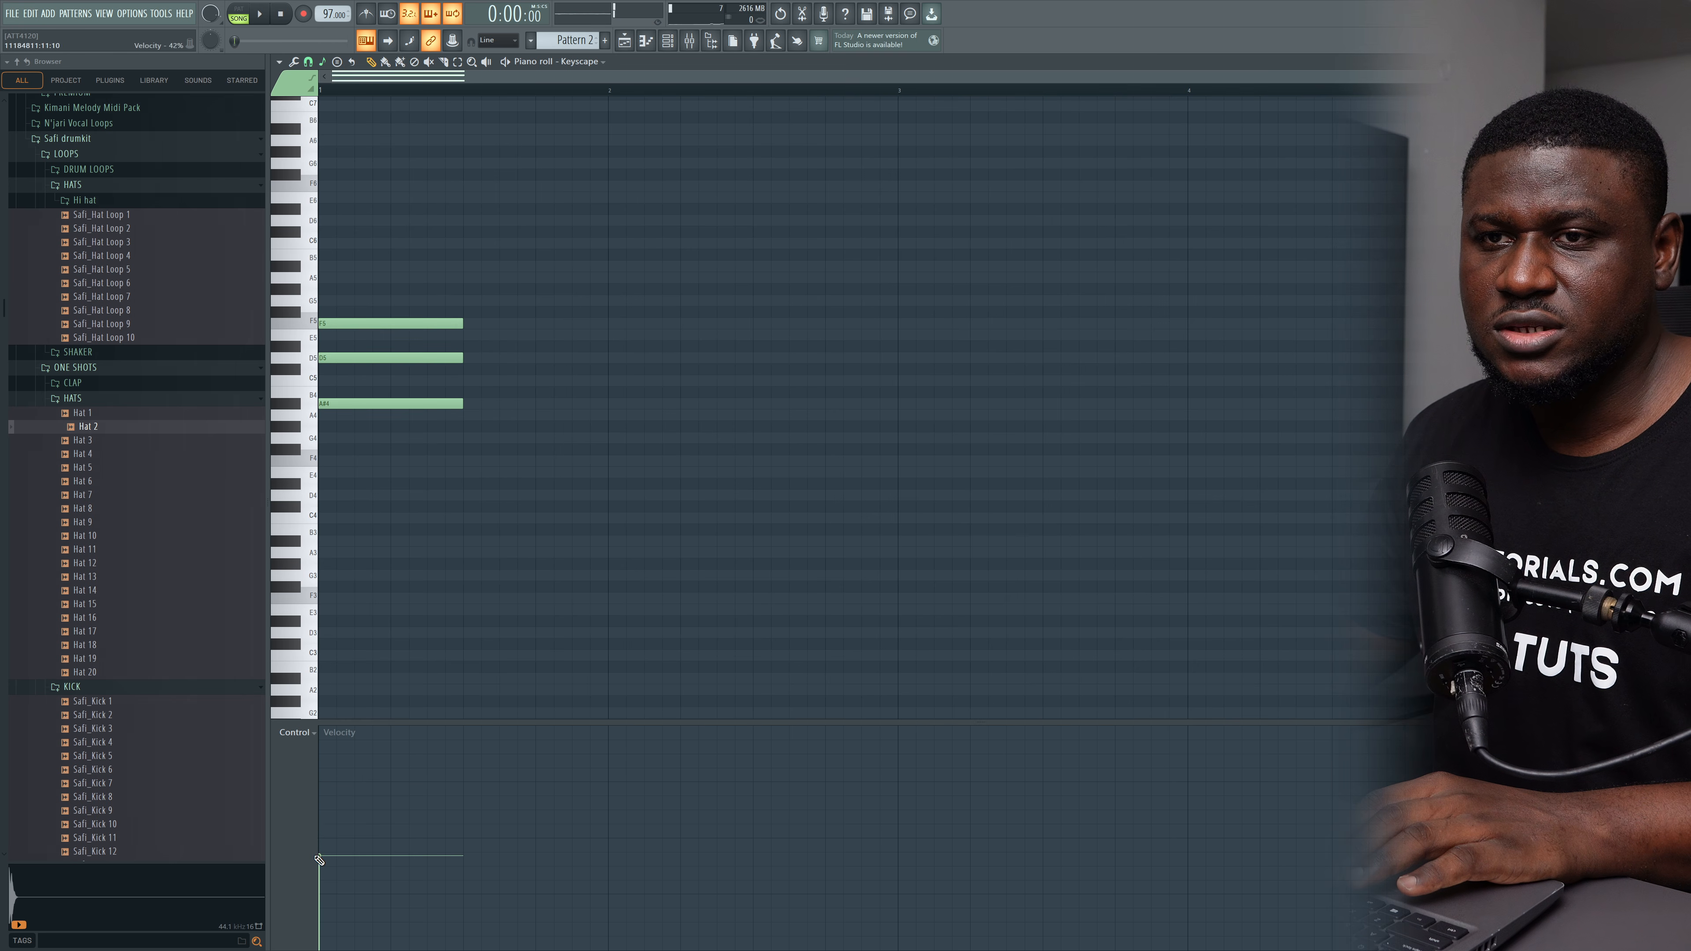
pyautogui.press('space')
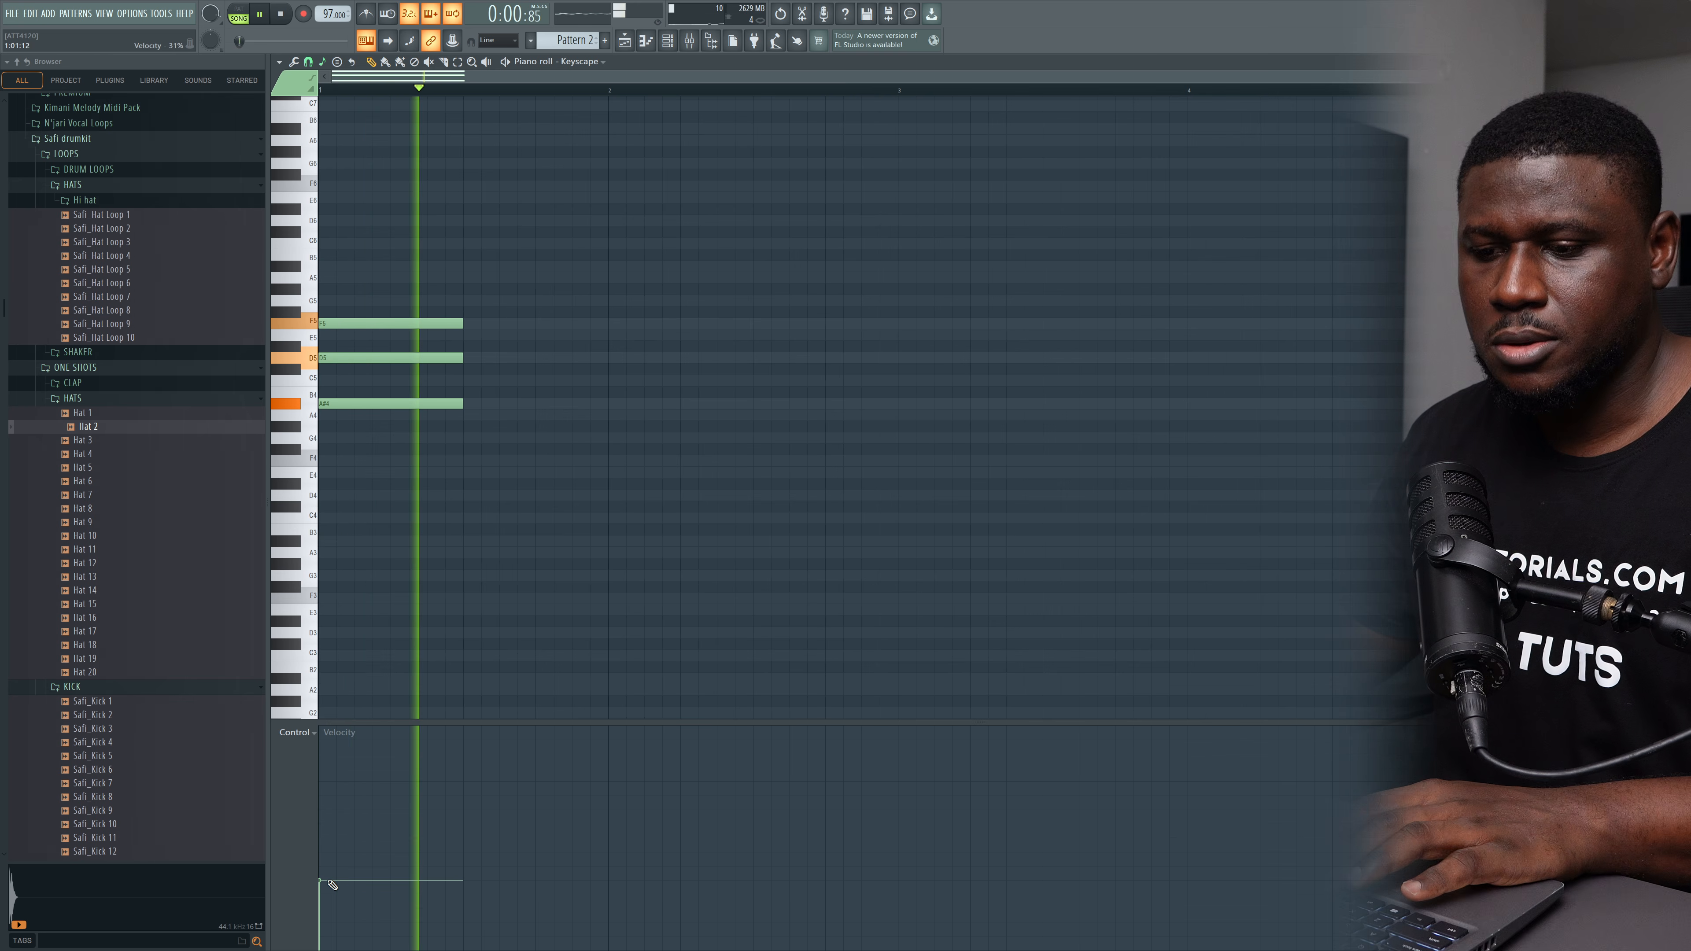
# Step: Duplicate the chord into the second half of bar 1, raise the copy to C5, E5 and G5, and play both chords
pyautogui.hotkey('ctrl', 'a')
pyautogui.press('space')
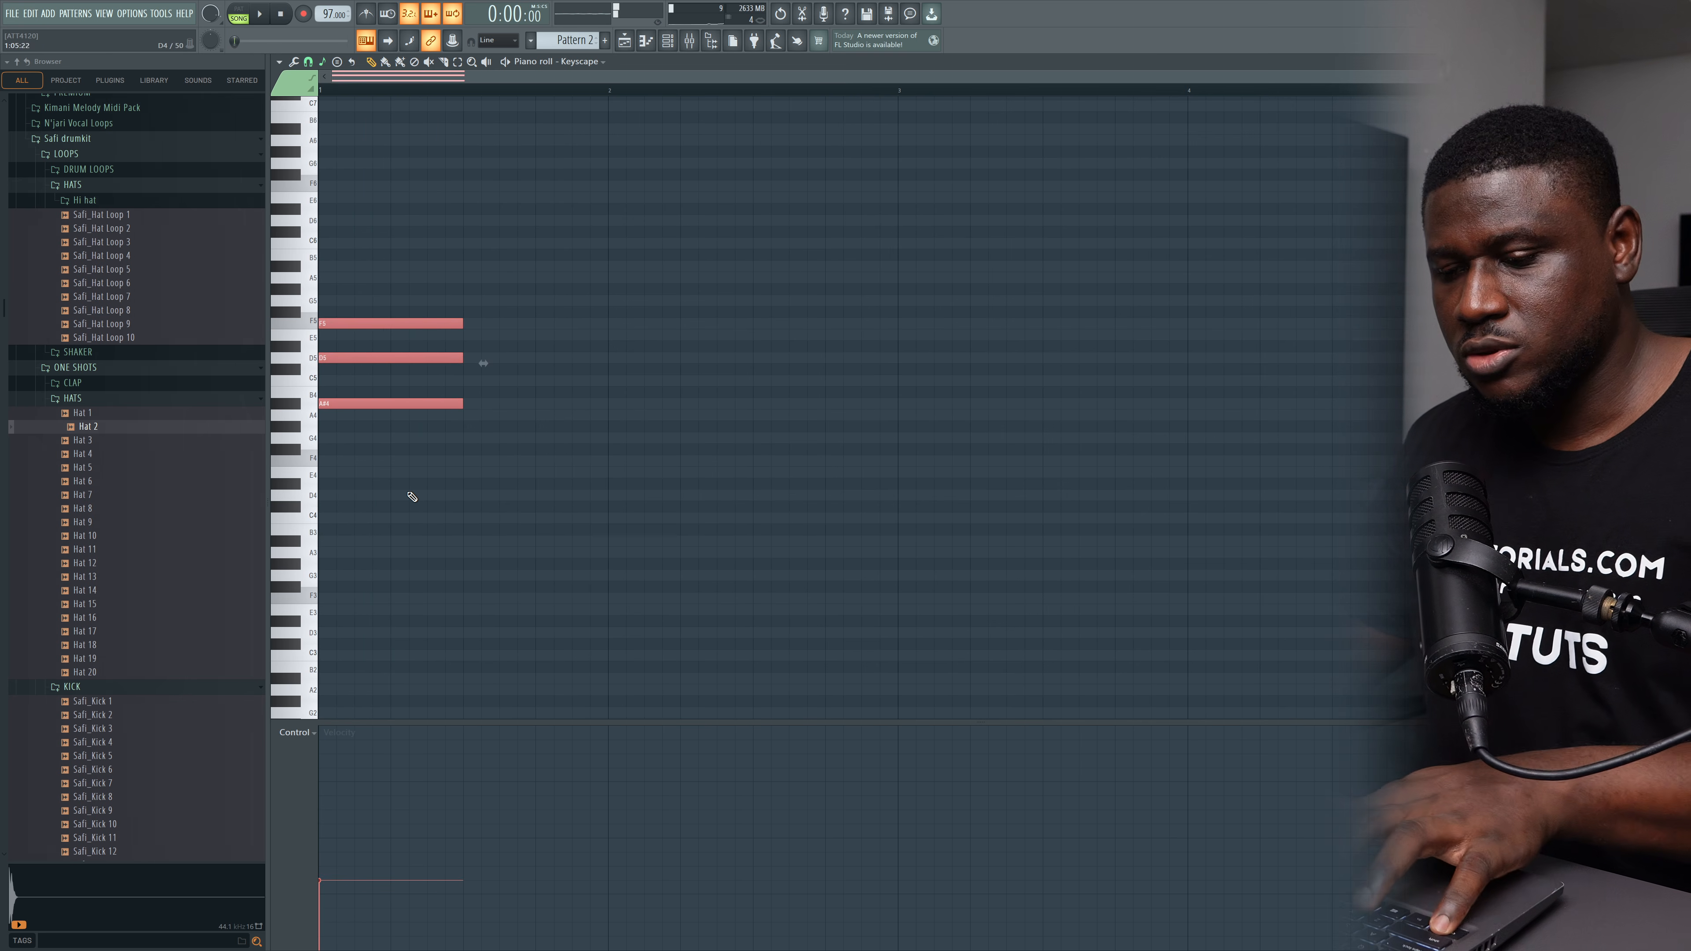
pyautogui.hotkey('ctrl', 'b')
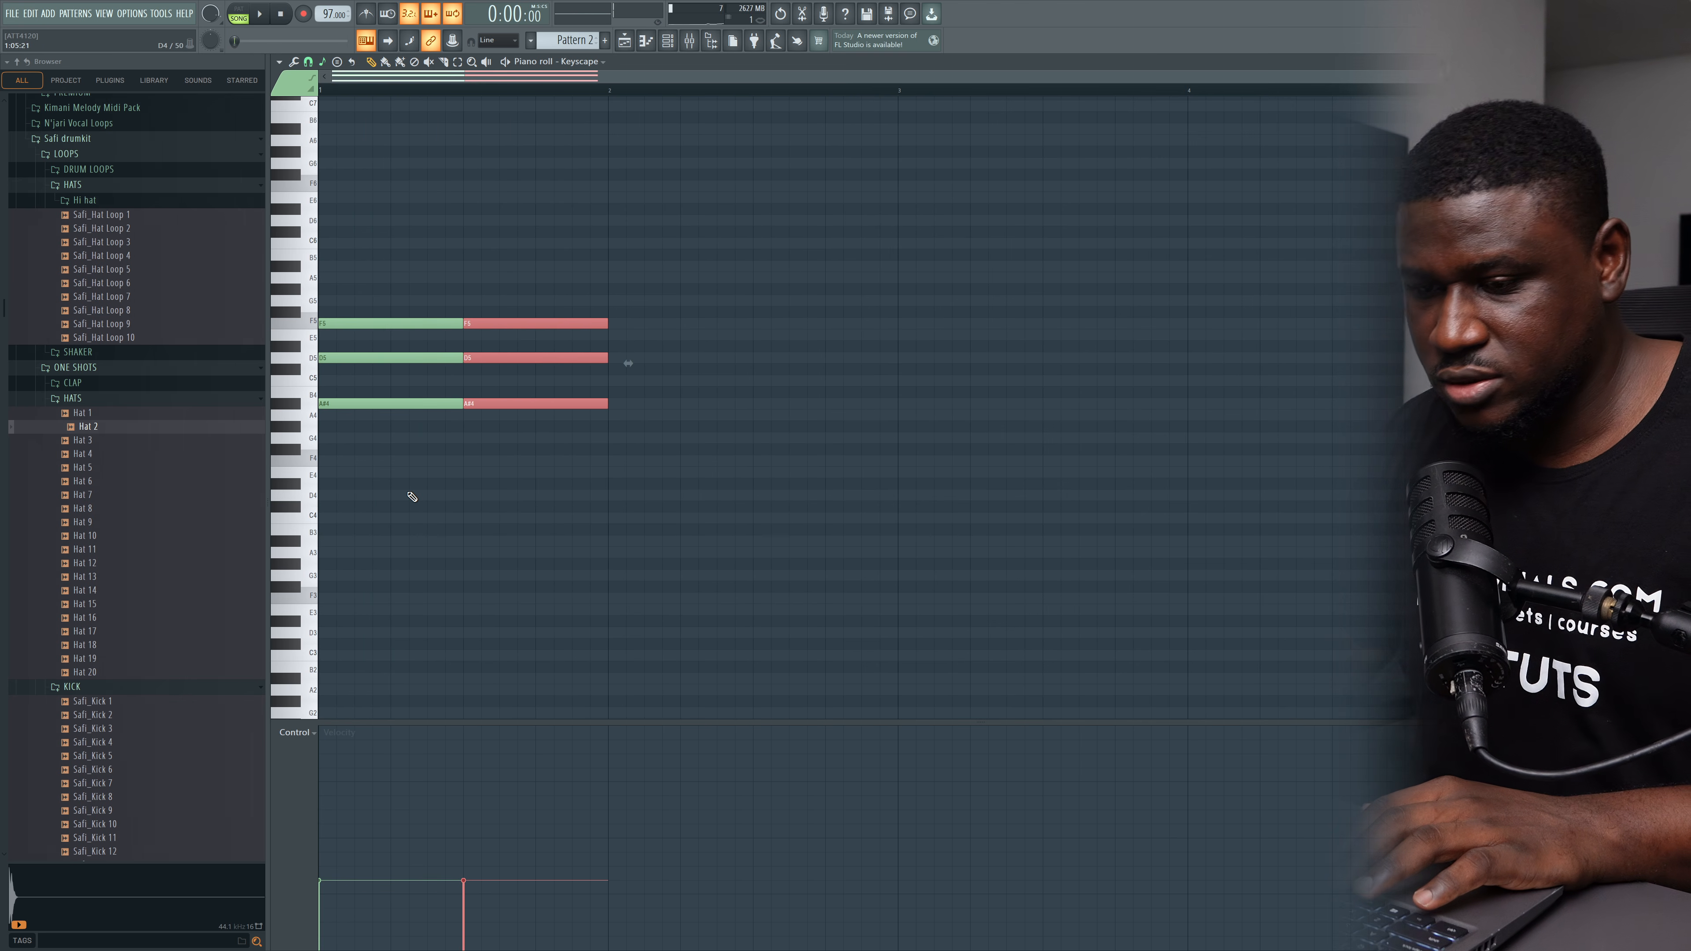
pyautogui.hotkey('shift', 'Up')
pyautogui.hotkey('shift', 'Up')
pyautogui.press('space')
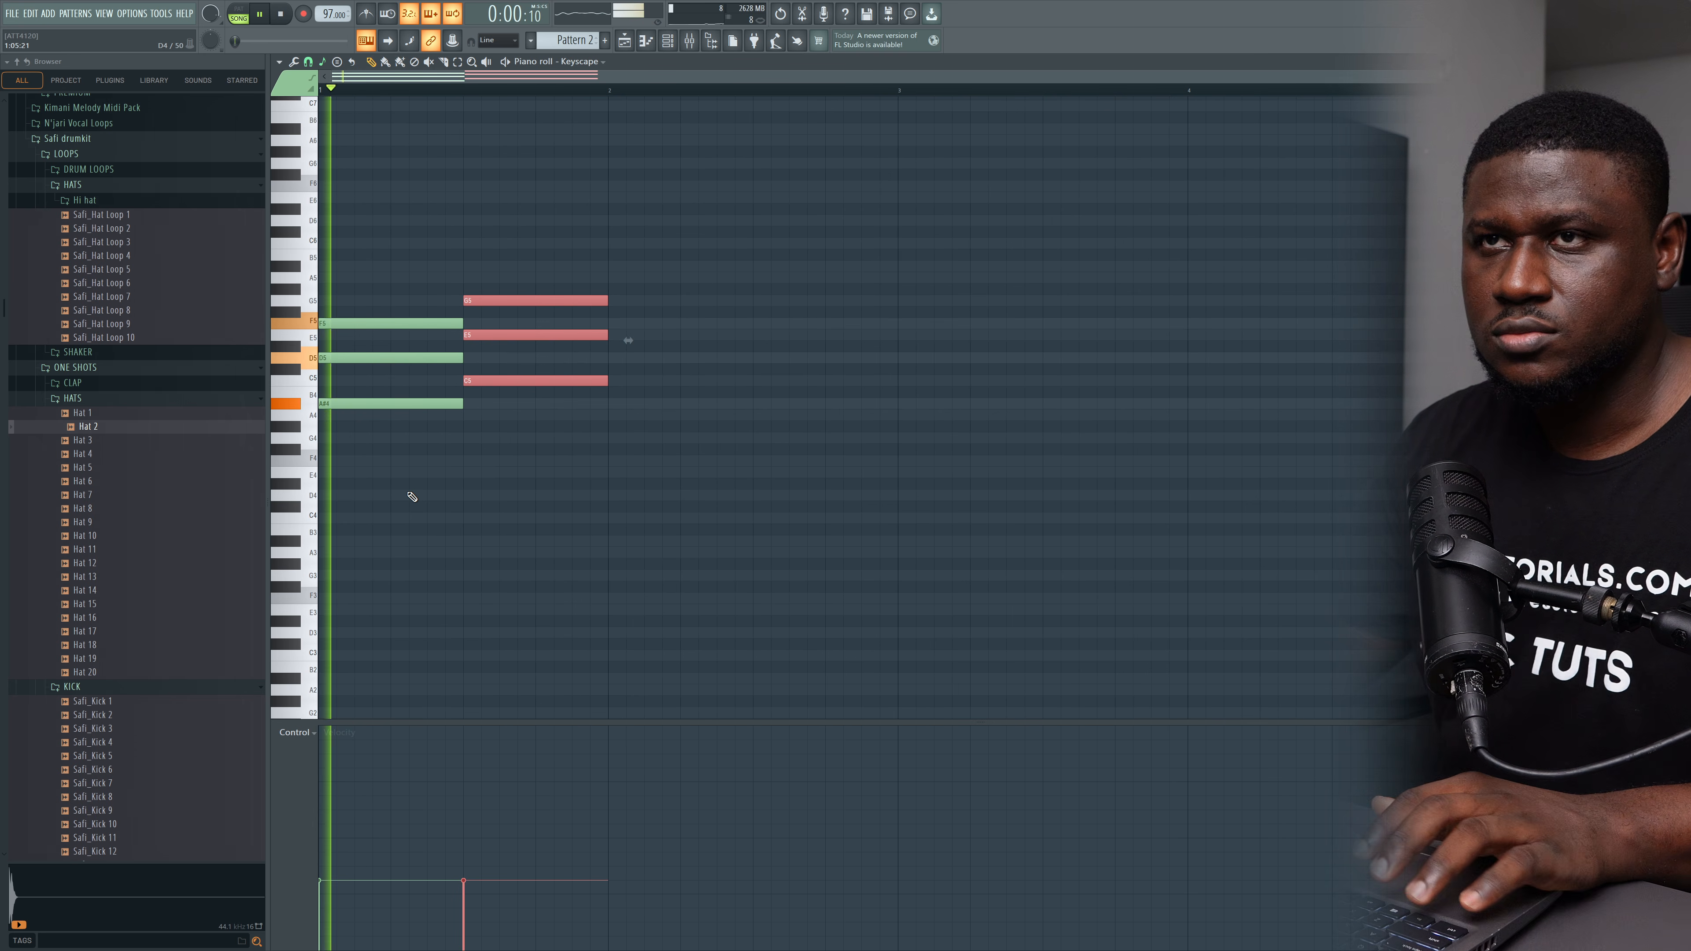
pyautogui.press('space')
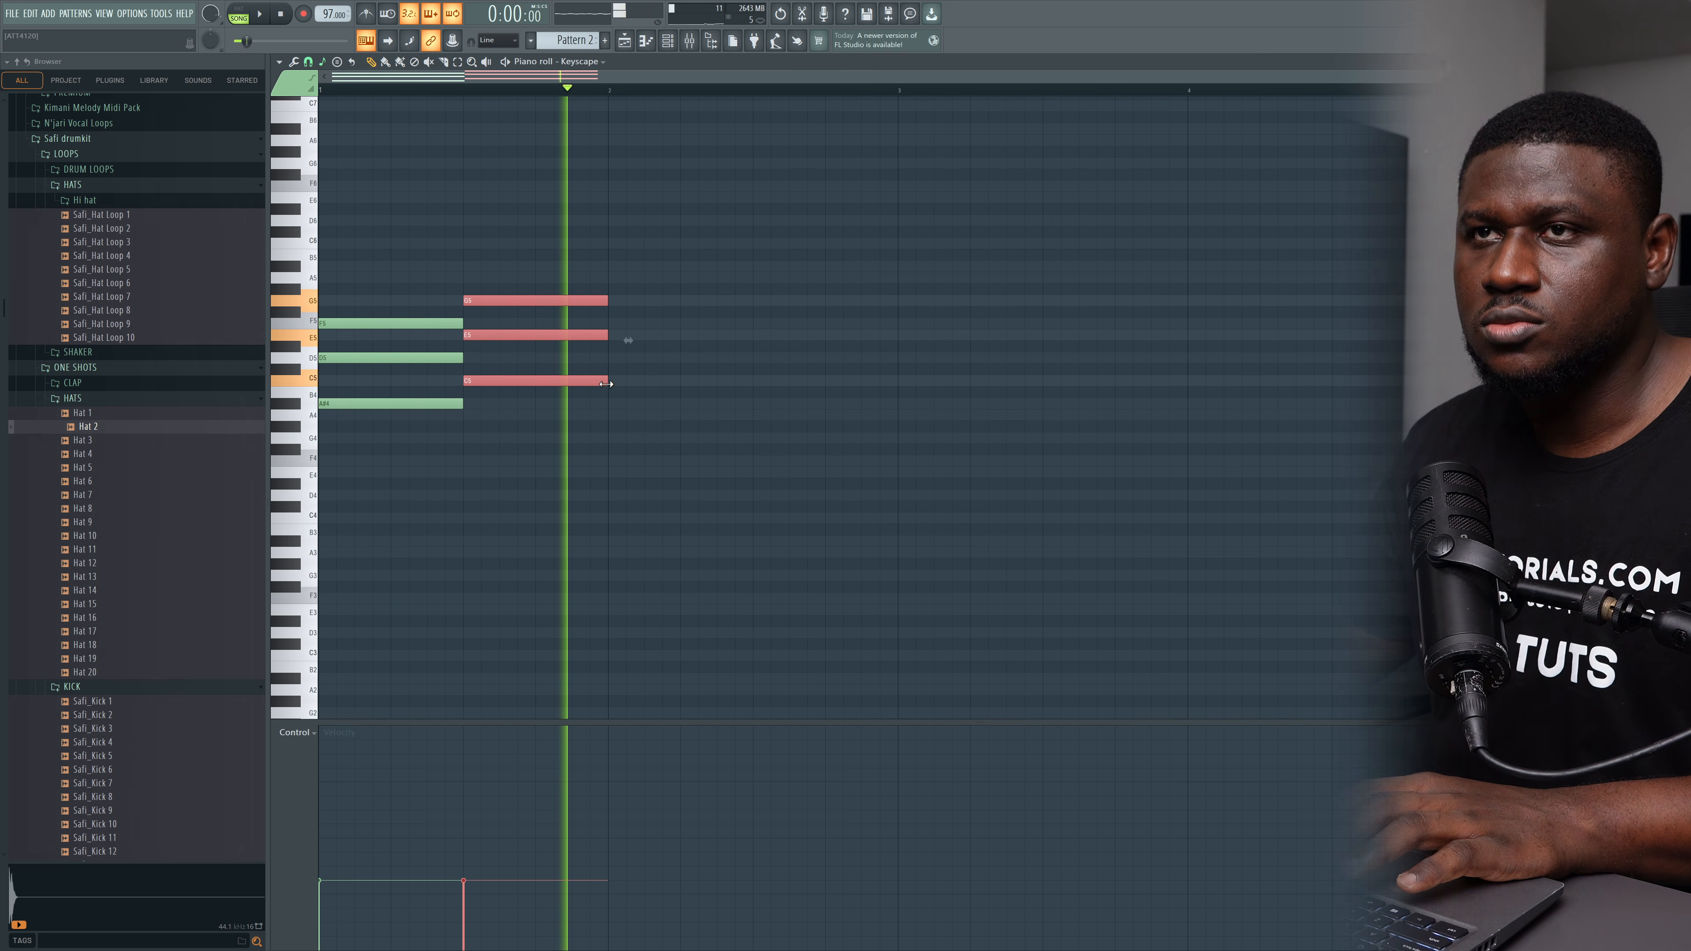
# Step: Shorten the second chord to six steps, duplicate it directly after itself, move the copy to F4, A4 and C5, and play the progression
pyautogui.hotkey('ctrl', 'b')
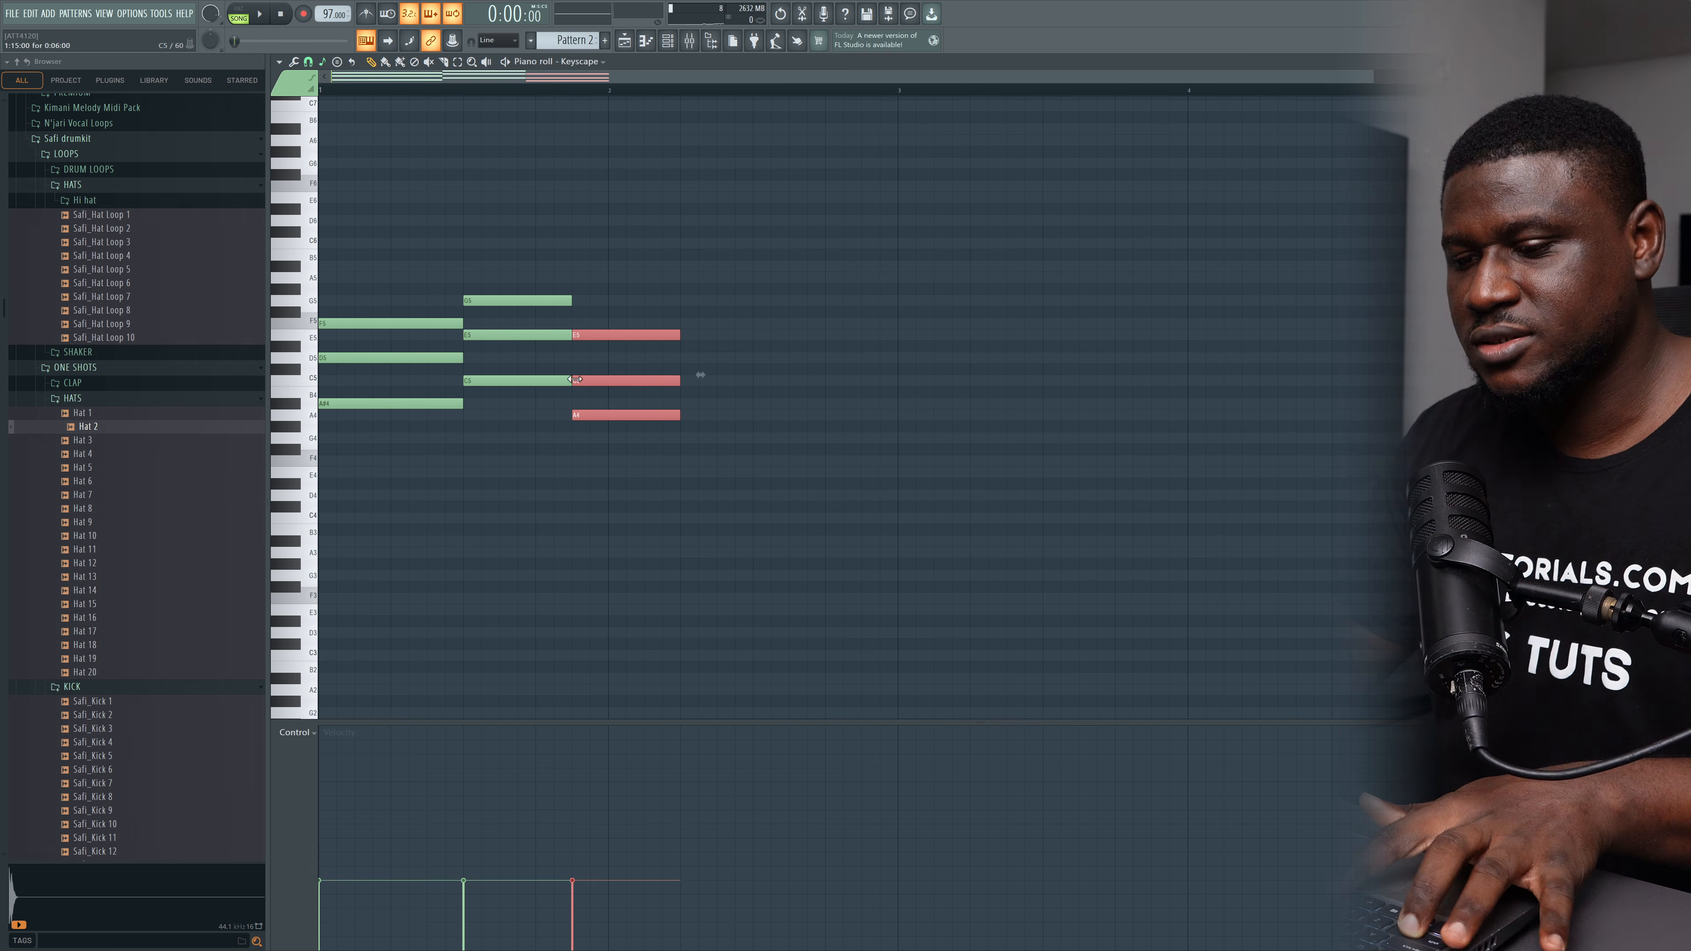
pyautogui.press('space')
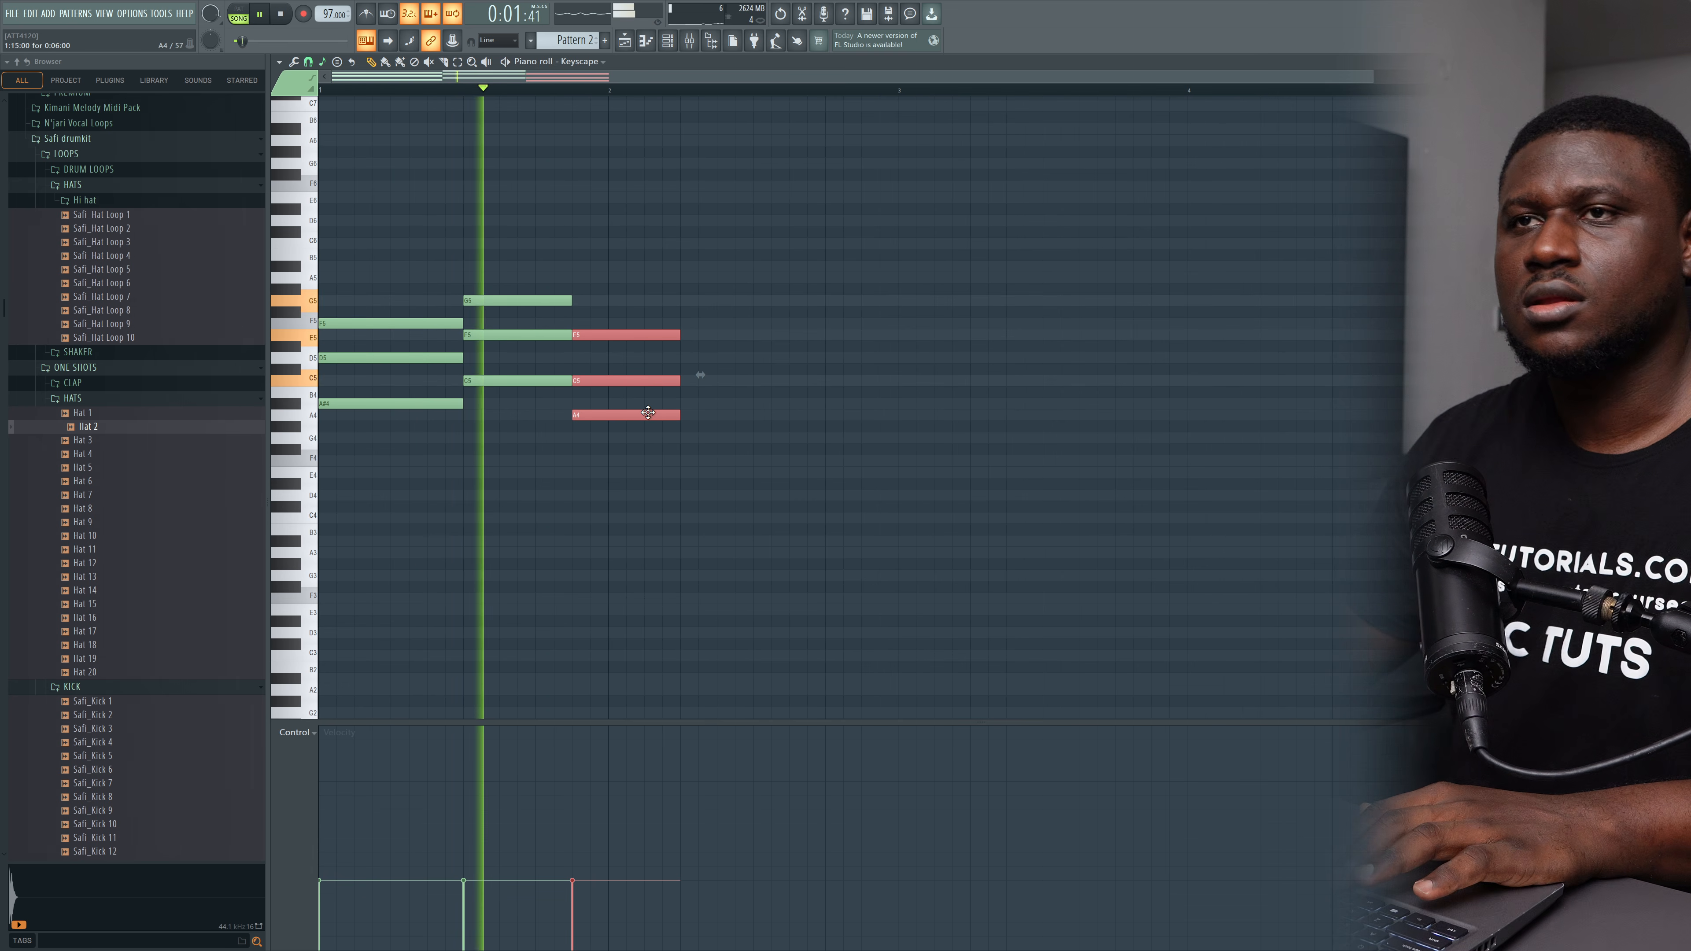
pyautogui.press('space')
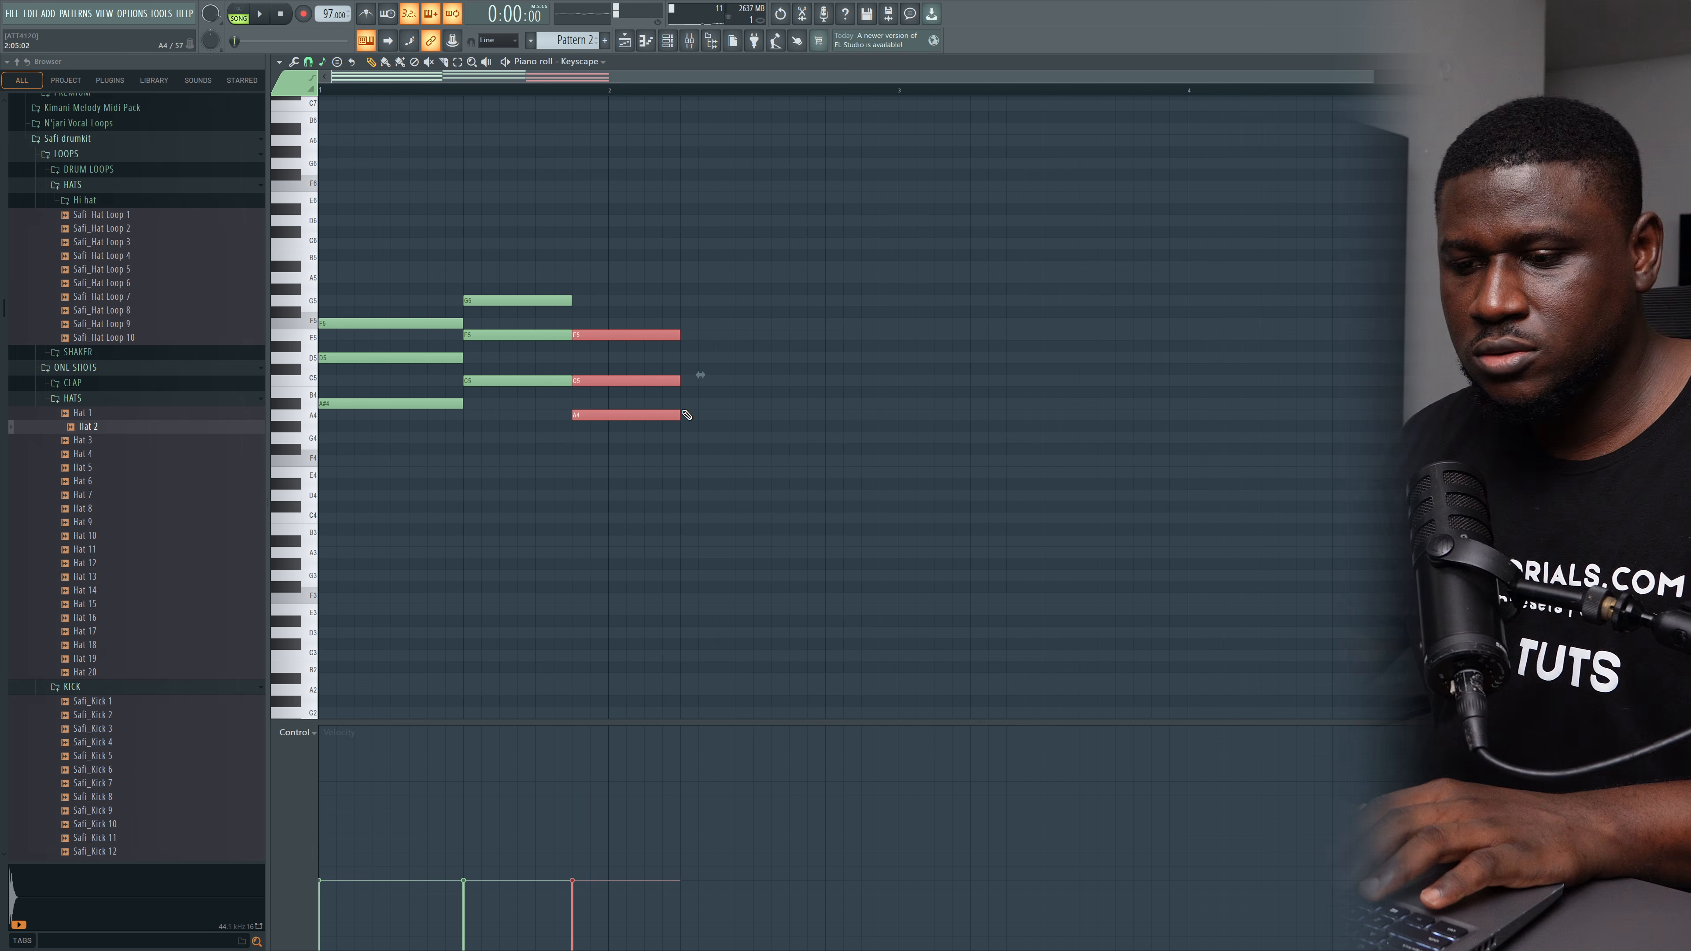
pyautogui.hotkey('ctrl', 'alt', 'Down')
pyautogui.press('space')
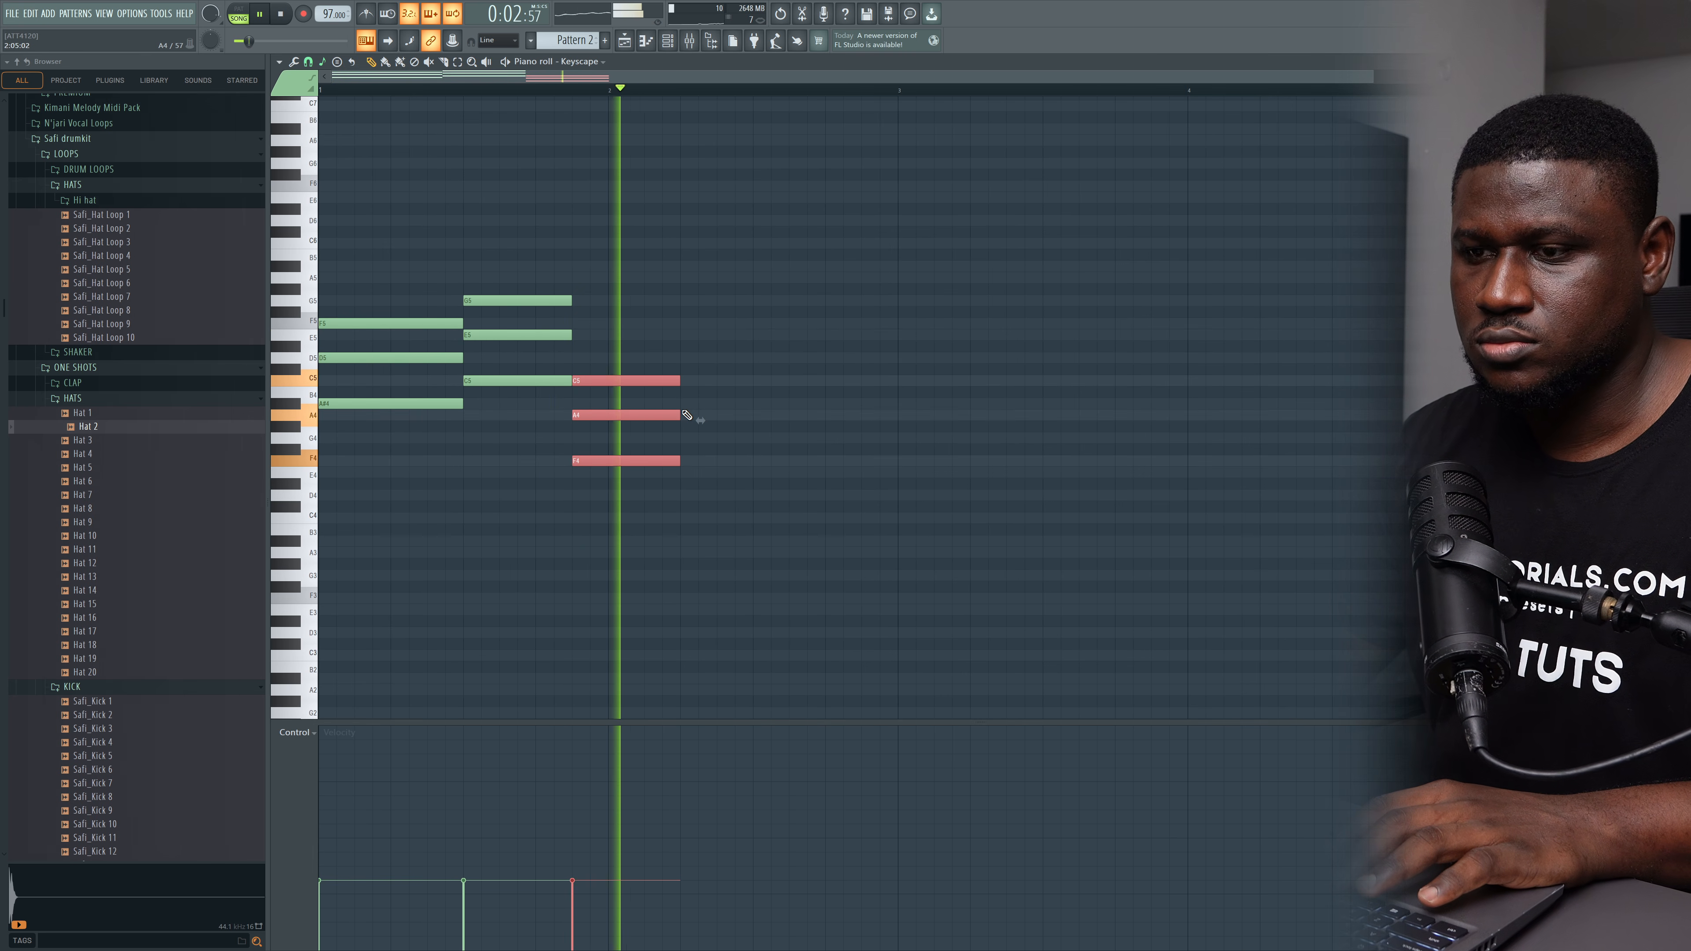
# Step: Extend the F4, A4 and C5 chord to the end of bar 2 and play the progression
pyautogui.press('space')
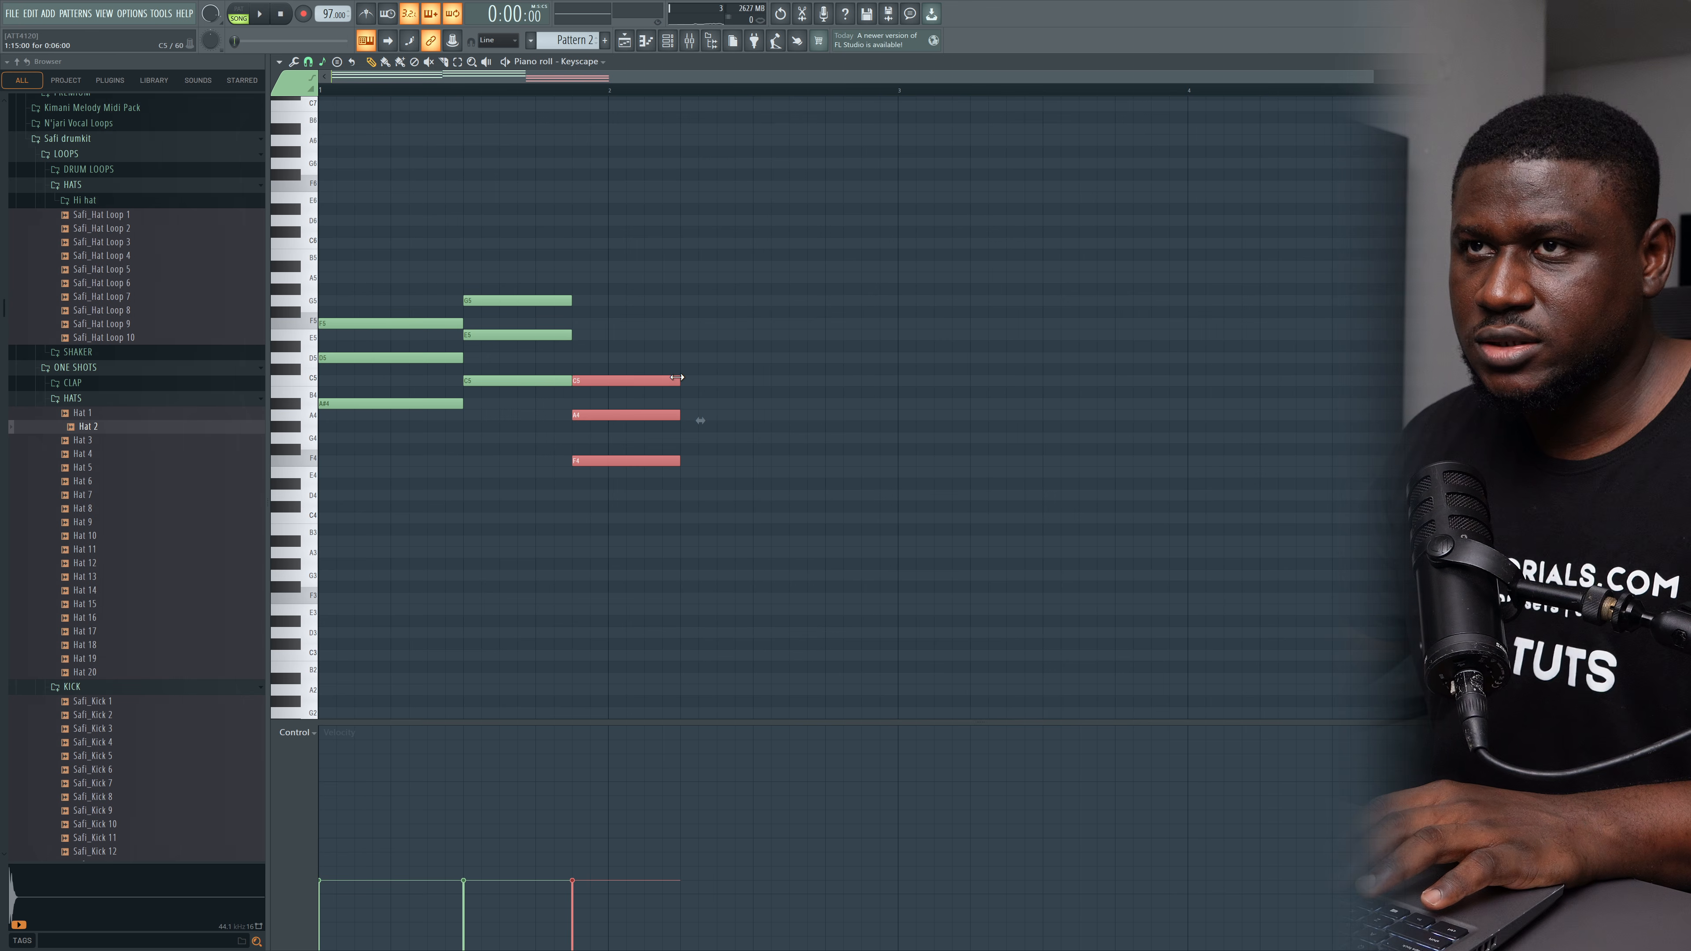
pyautogui.press('space')
pyautogui.moveTo(678, 377); pyautogui.dragTo(897, 381)
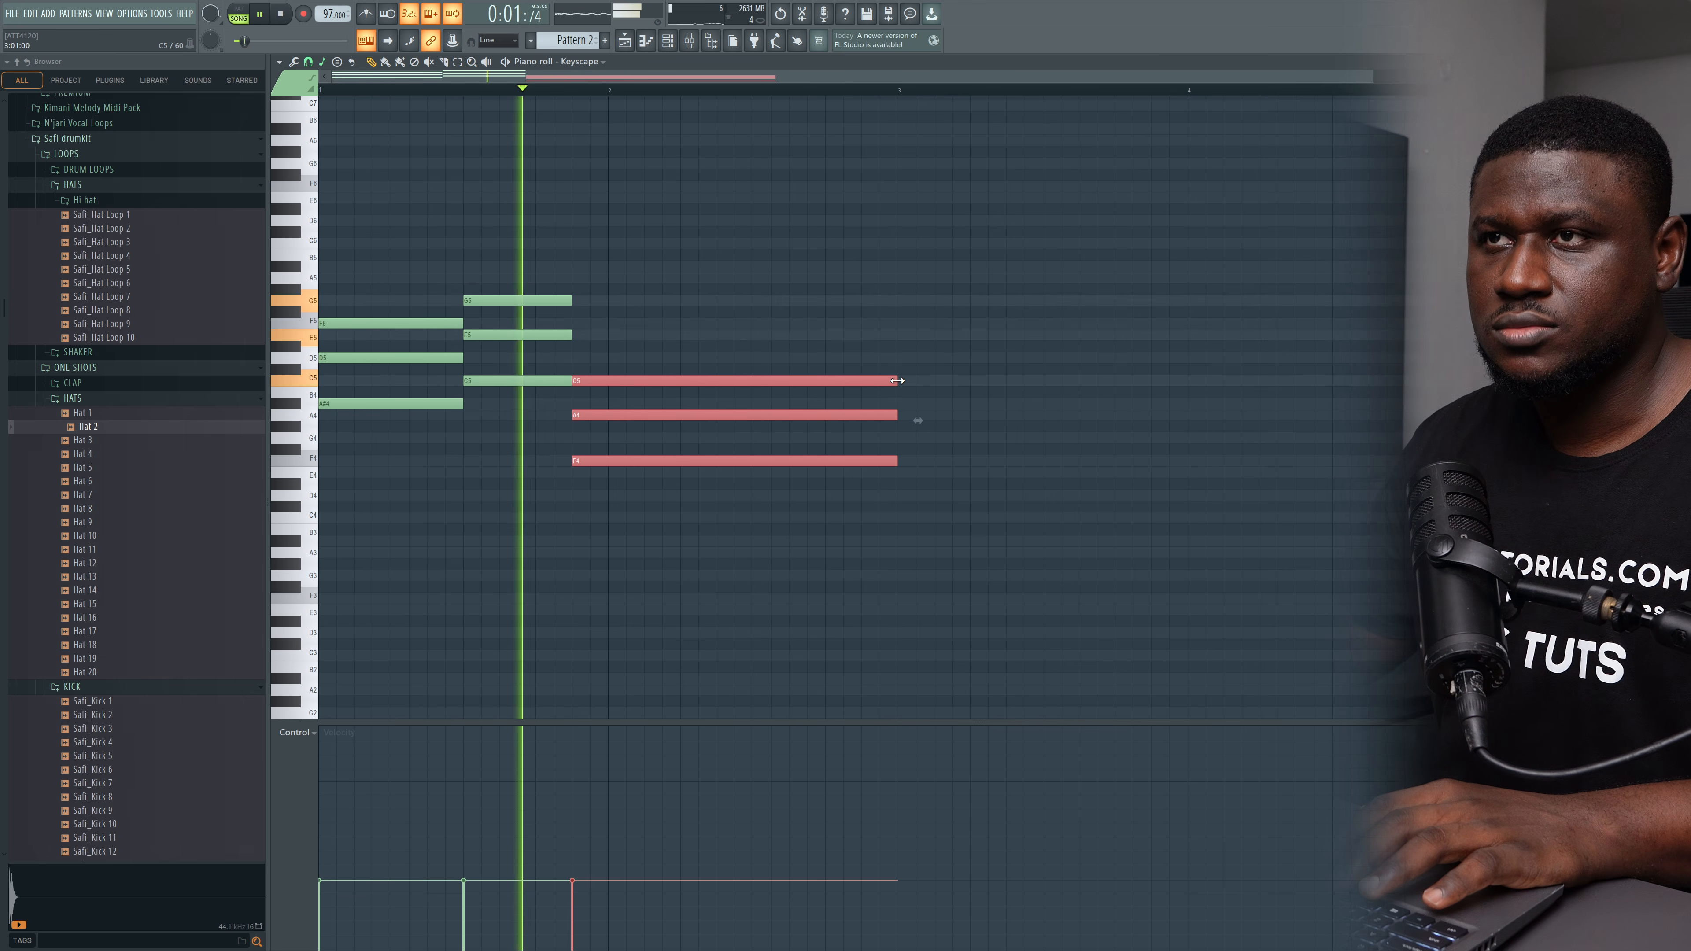
pyautogui.scroll(-2, 775, 530)
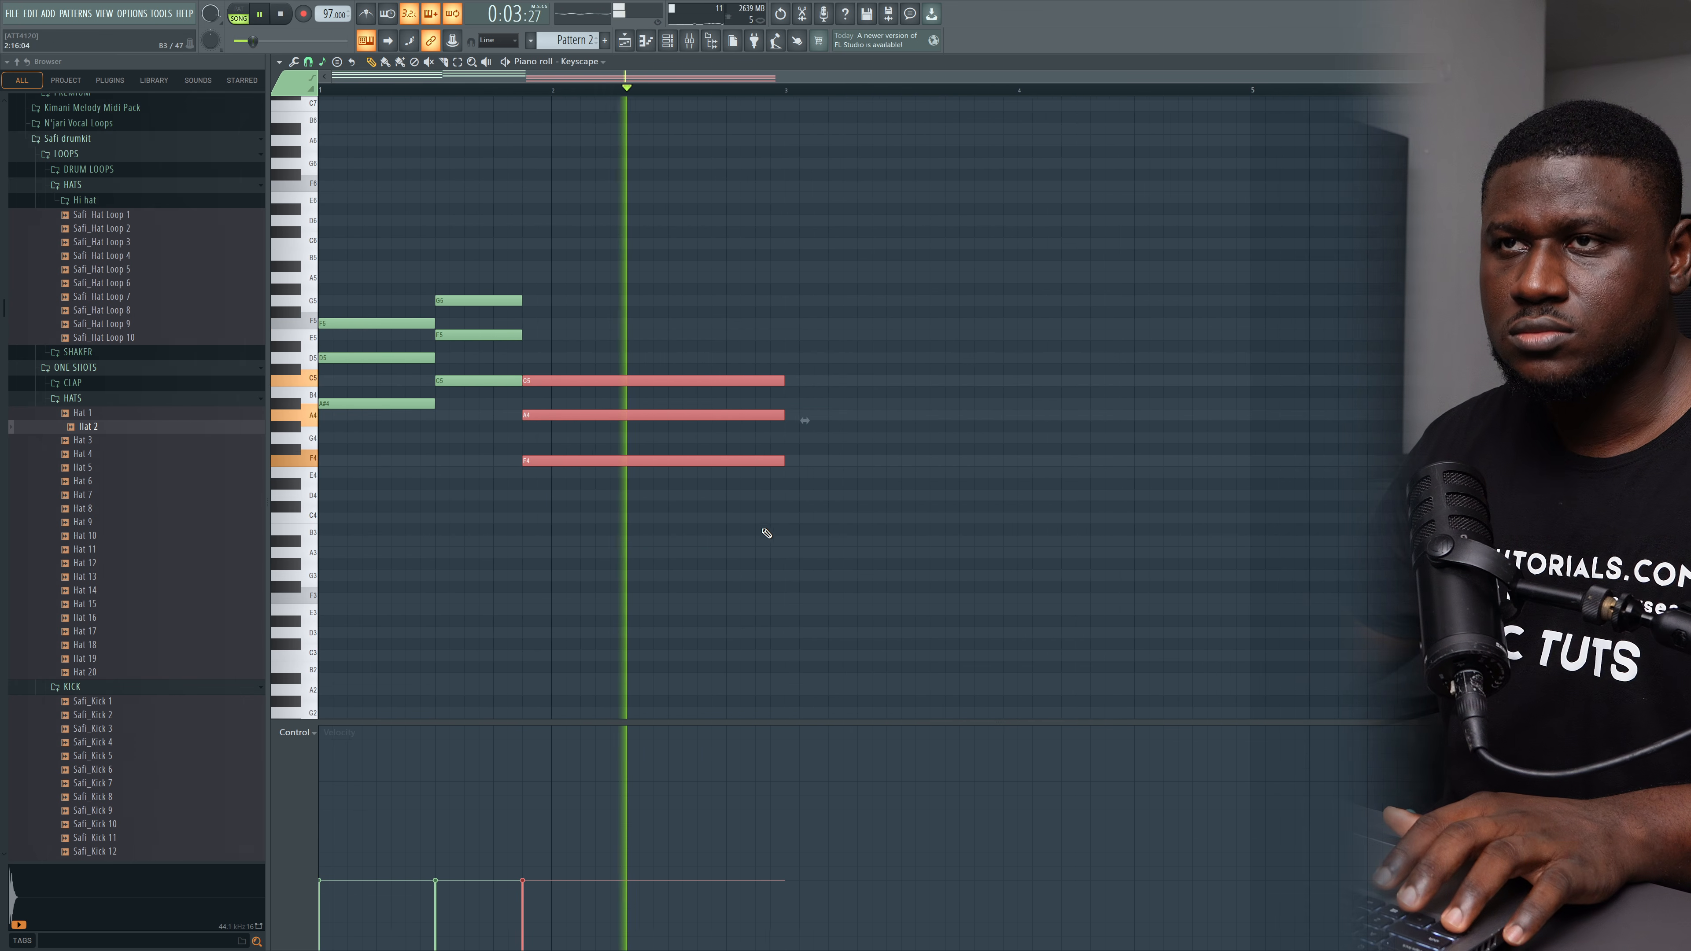
pyautogui.click(719, 550)
pyautogui.press('space')
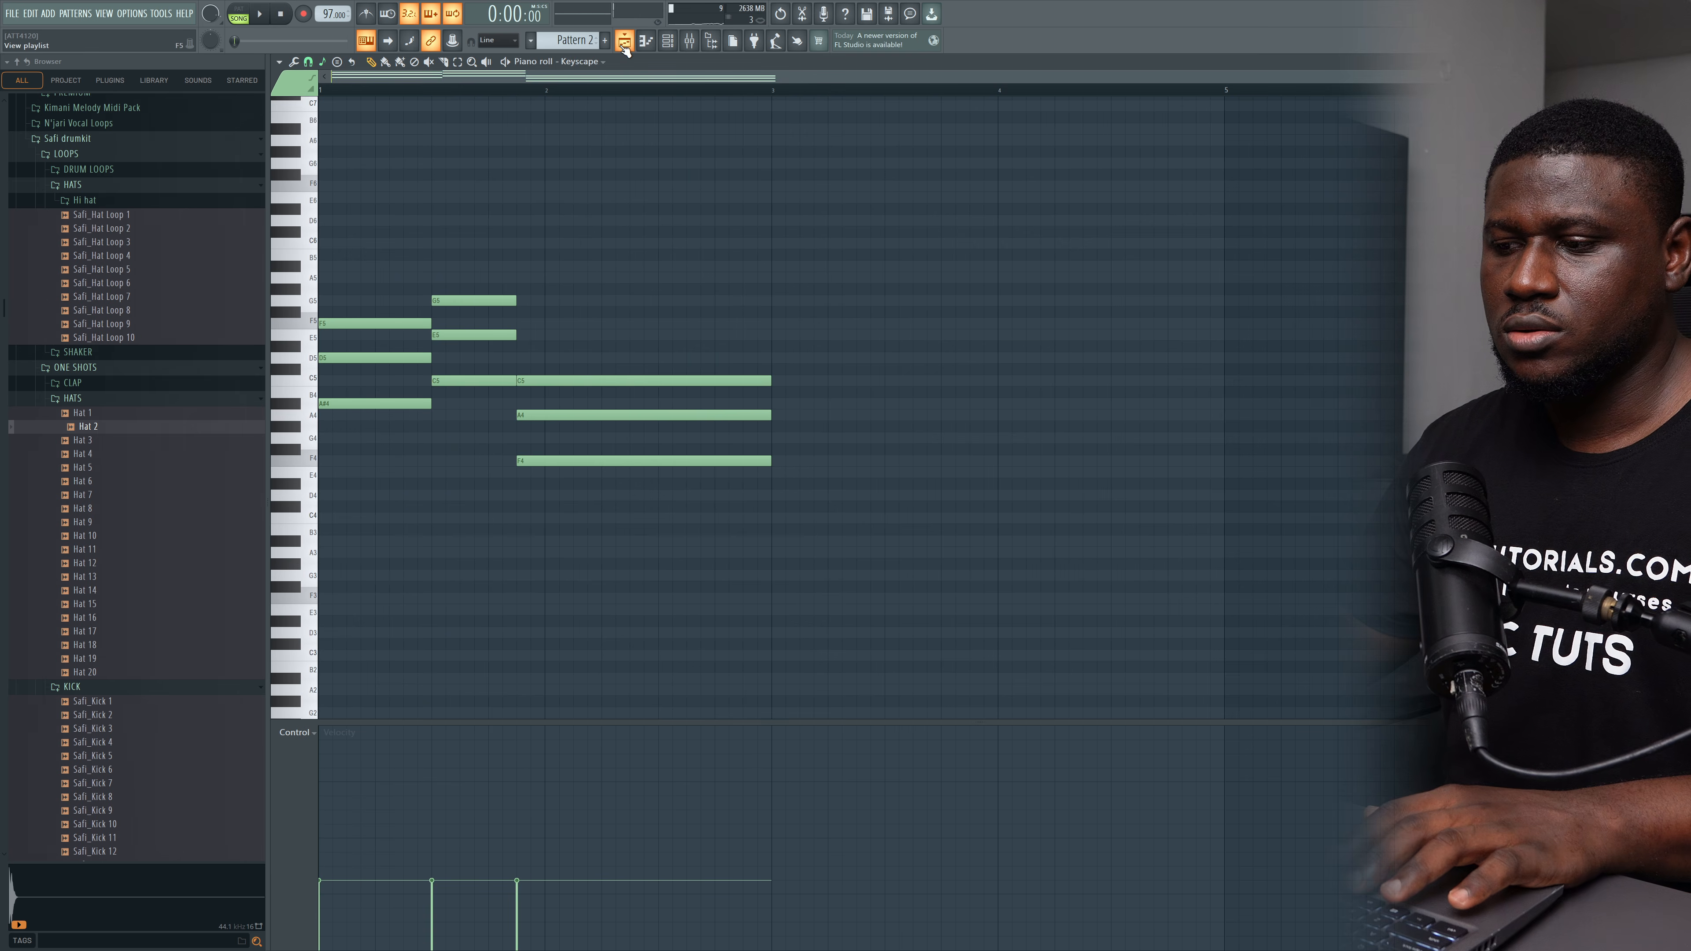
# Step: Duplicate the Pattern 2 clip along Track 2 in the playlist, delete both patterns' clips after bar 4, and play the arrangement
pyautogui.click(624, 44)
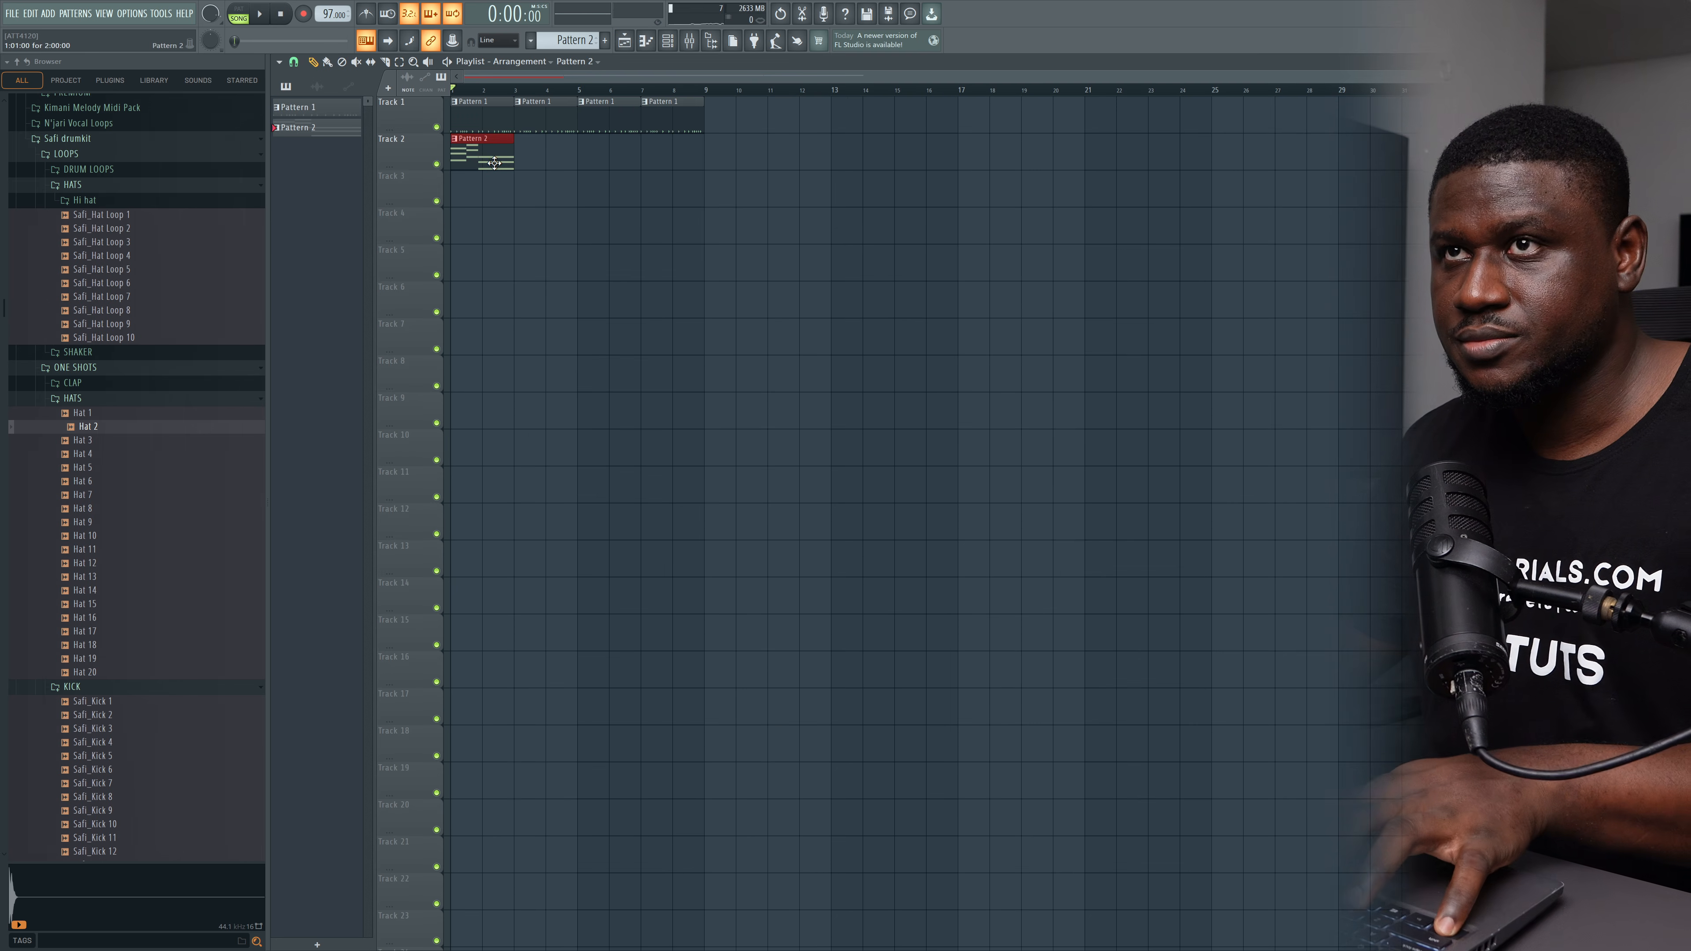
pyautogui.hotkey('ctrl', 'b')
pyautogui.press('space')
pyautogui.rightClick(591, 122)
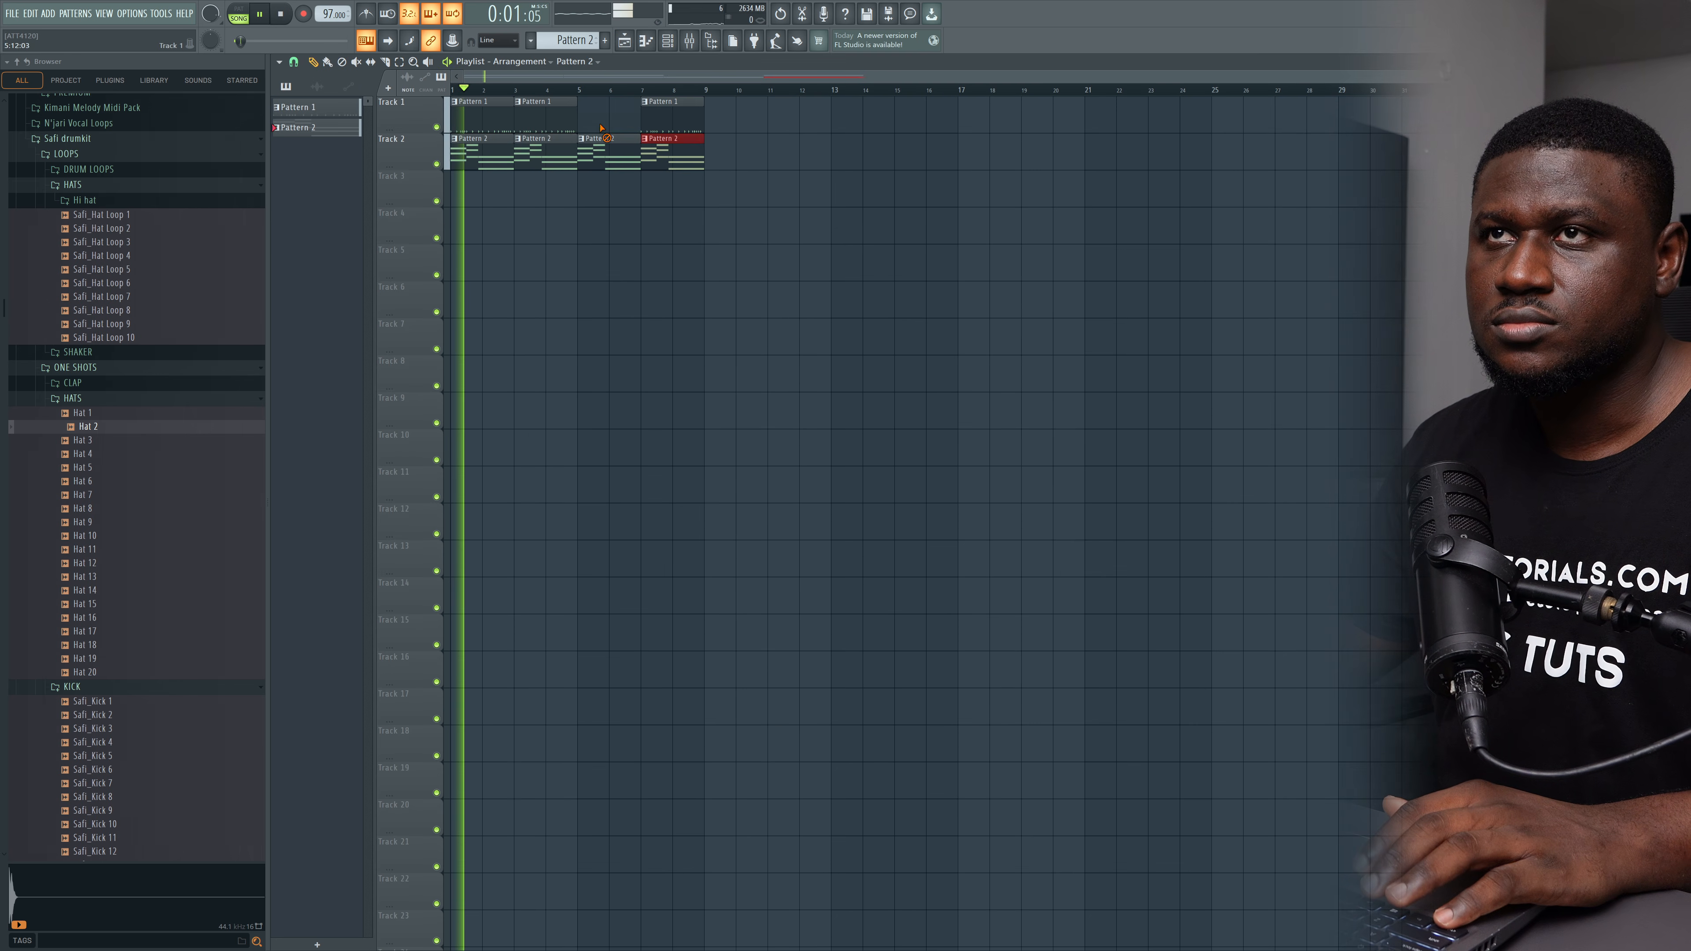
pyautogui.rightClick(607, 147)
pyautogui.rightClick(655, 148)
pyautogui.rightClick(664, 107)
pyautogui.scroll(4, 521, 119)
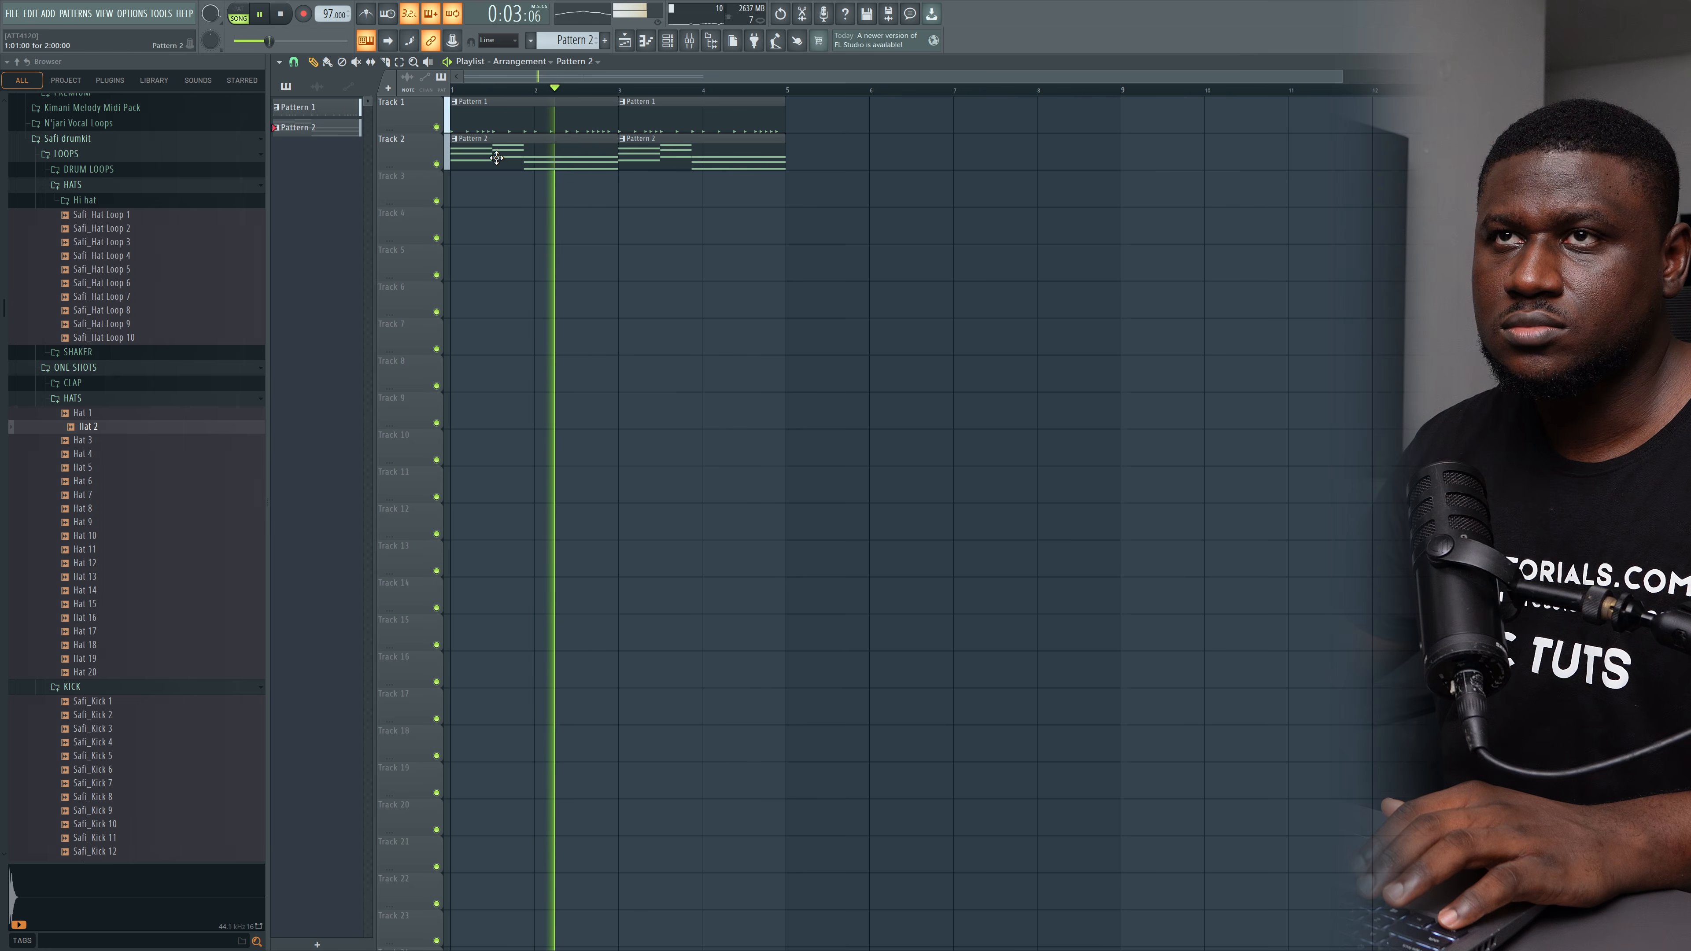
pyautogui.click(548, 114)
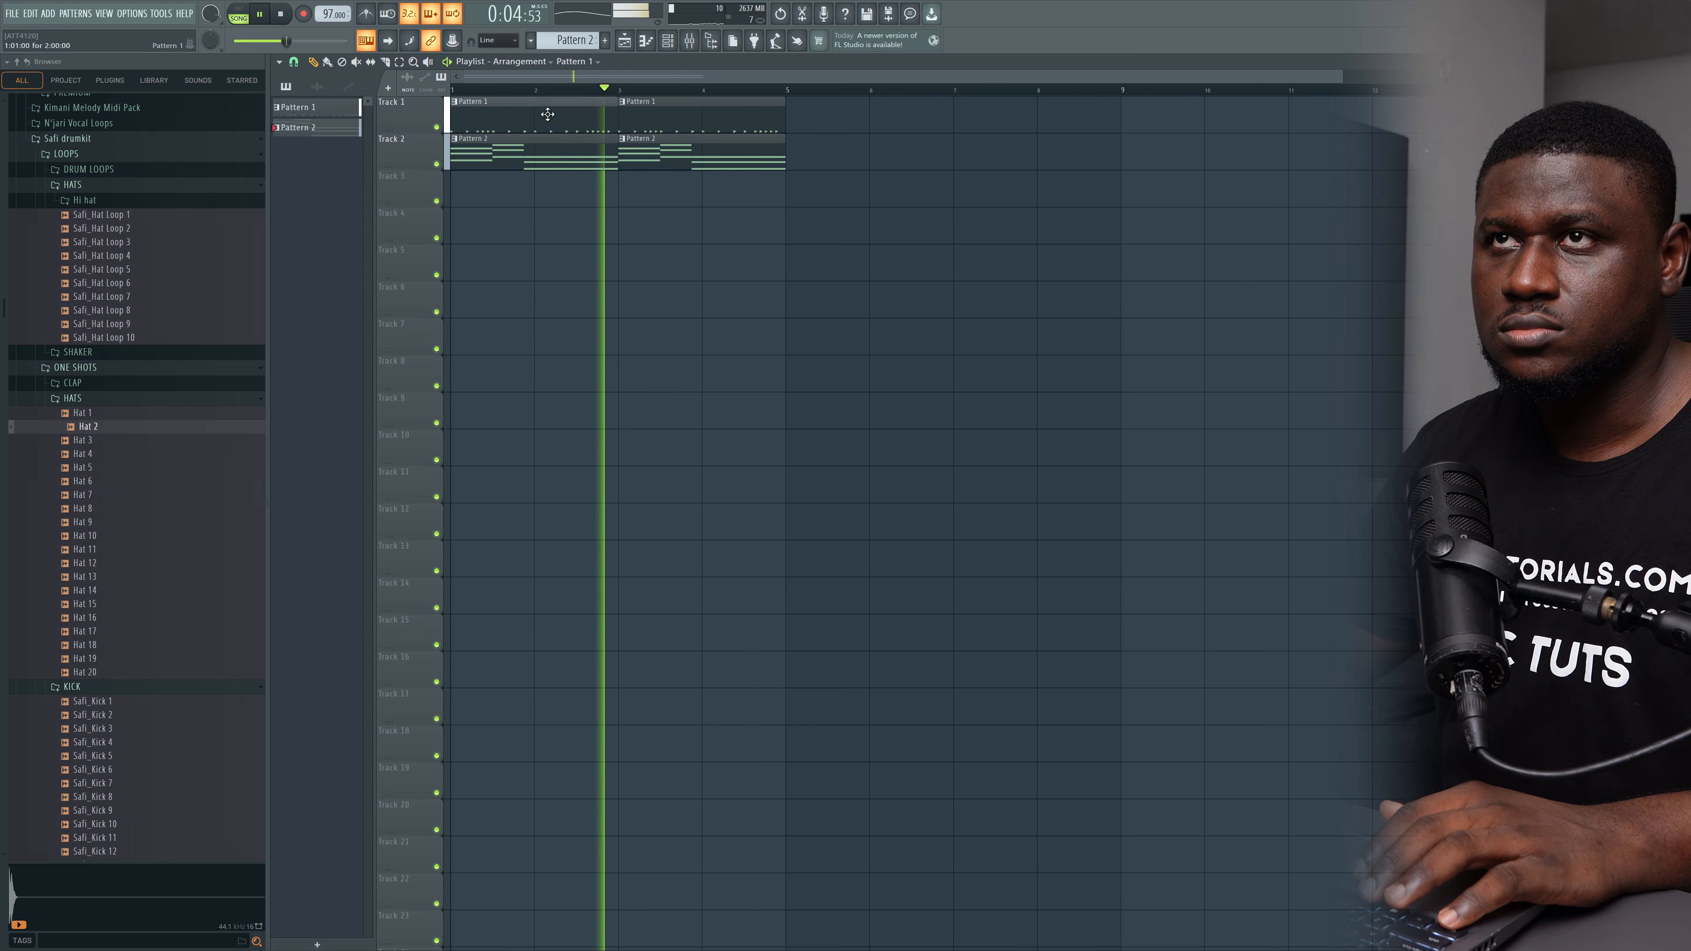
# Step: Stop playback, route the Keyscape channel to mixer Insert 1, and load a parametric EQ into its first effect slot
pyautogui.click(668, 43)
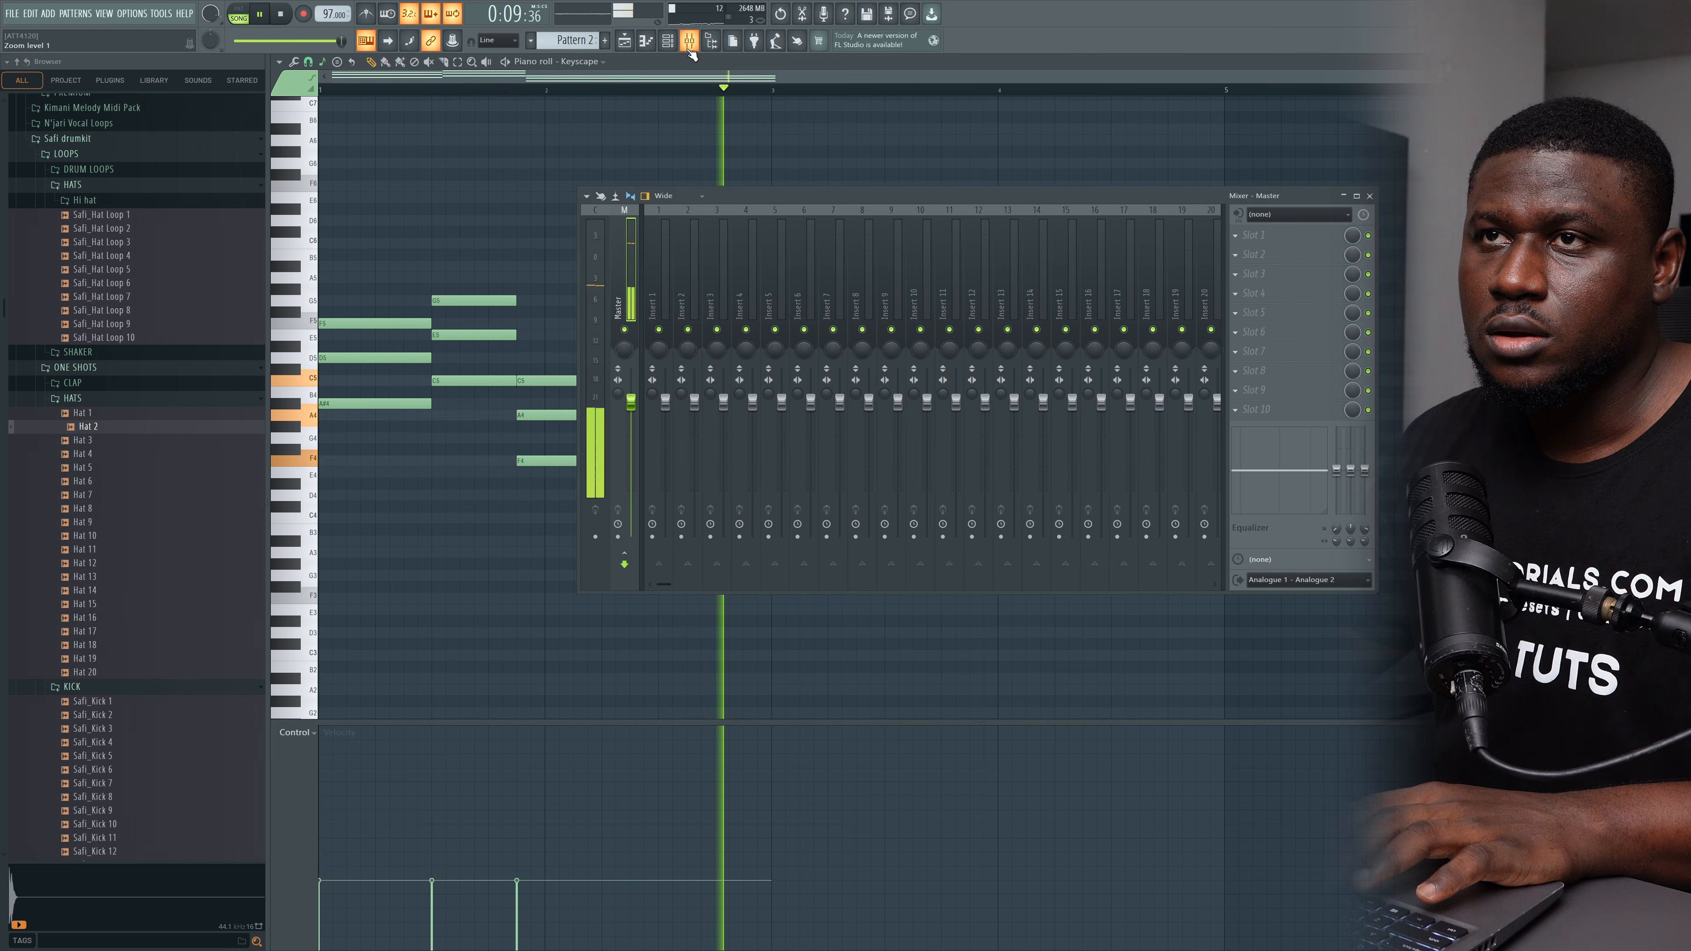
pyautogui.press('space')
pyautogui.click(673, 241)
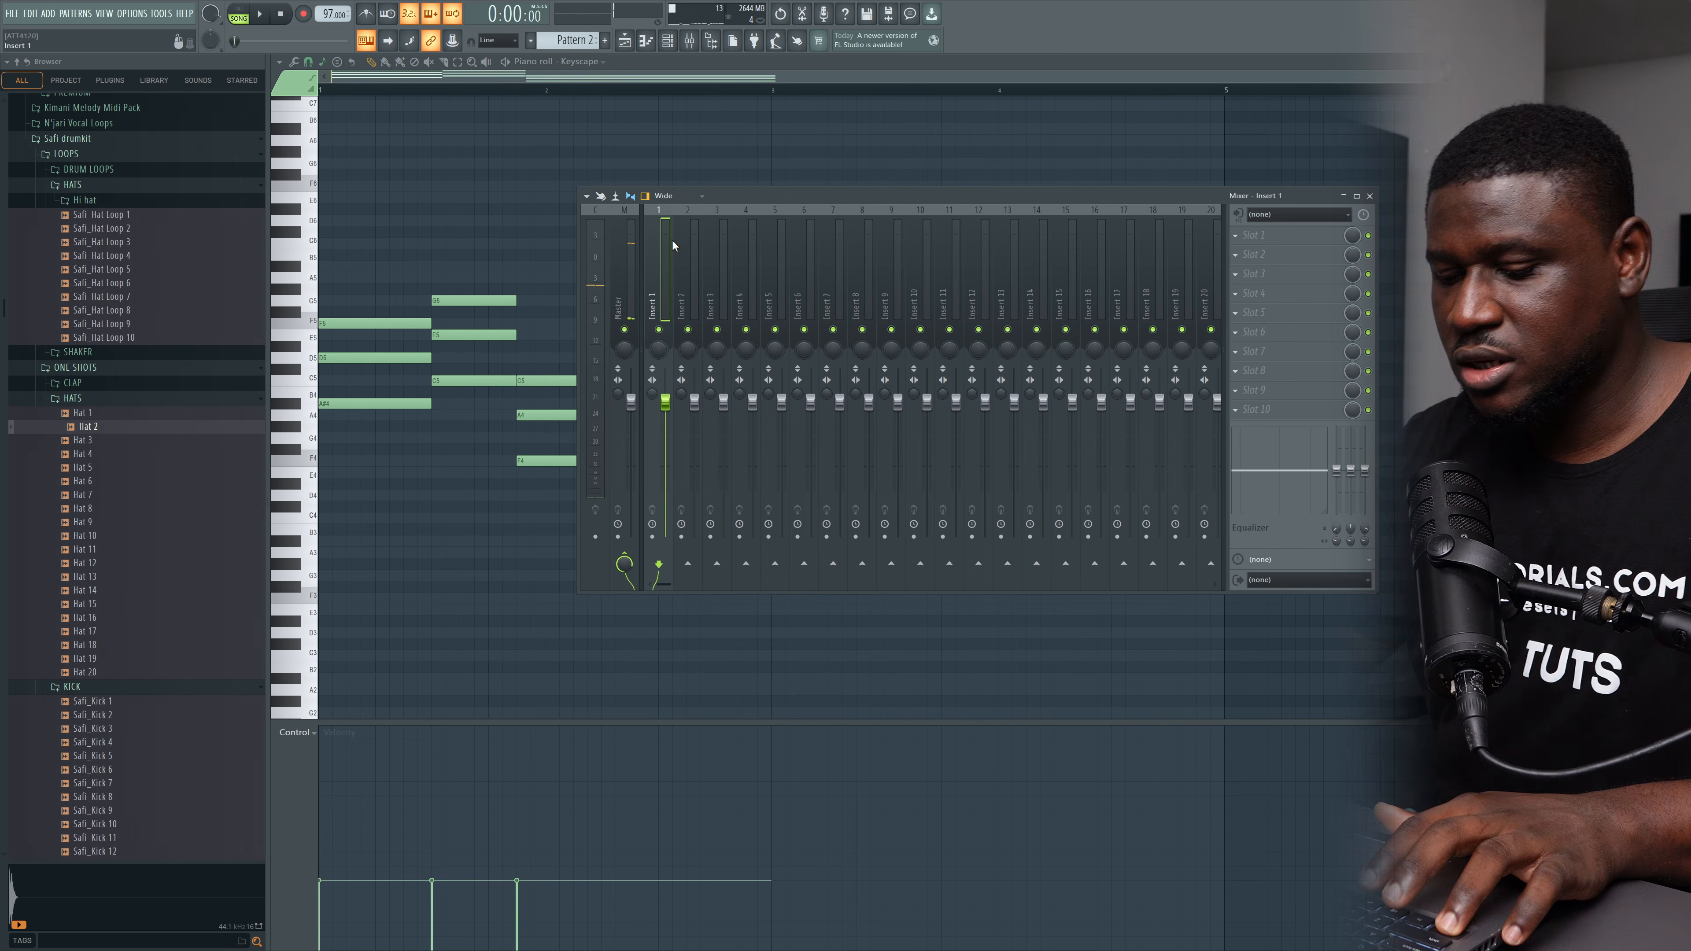
pyautogui.hotkey('ctrl', 'l')
pyautogui.click(1255, 236)
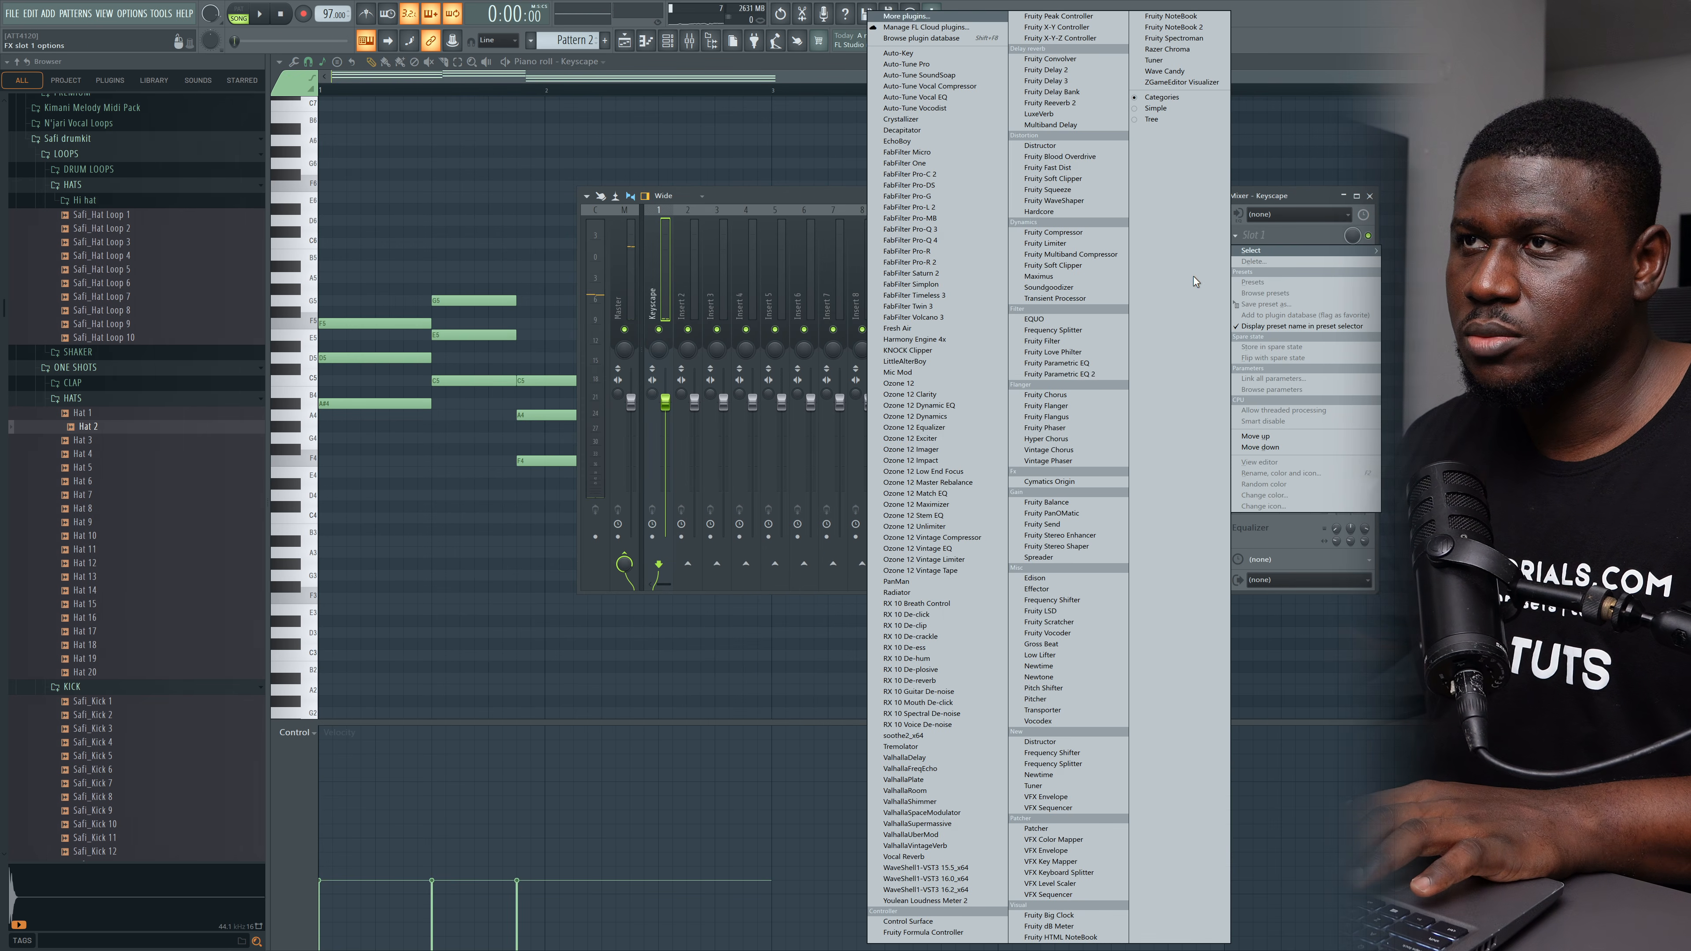
pyautogui.click(1070, 369)
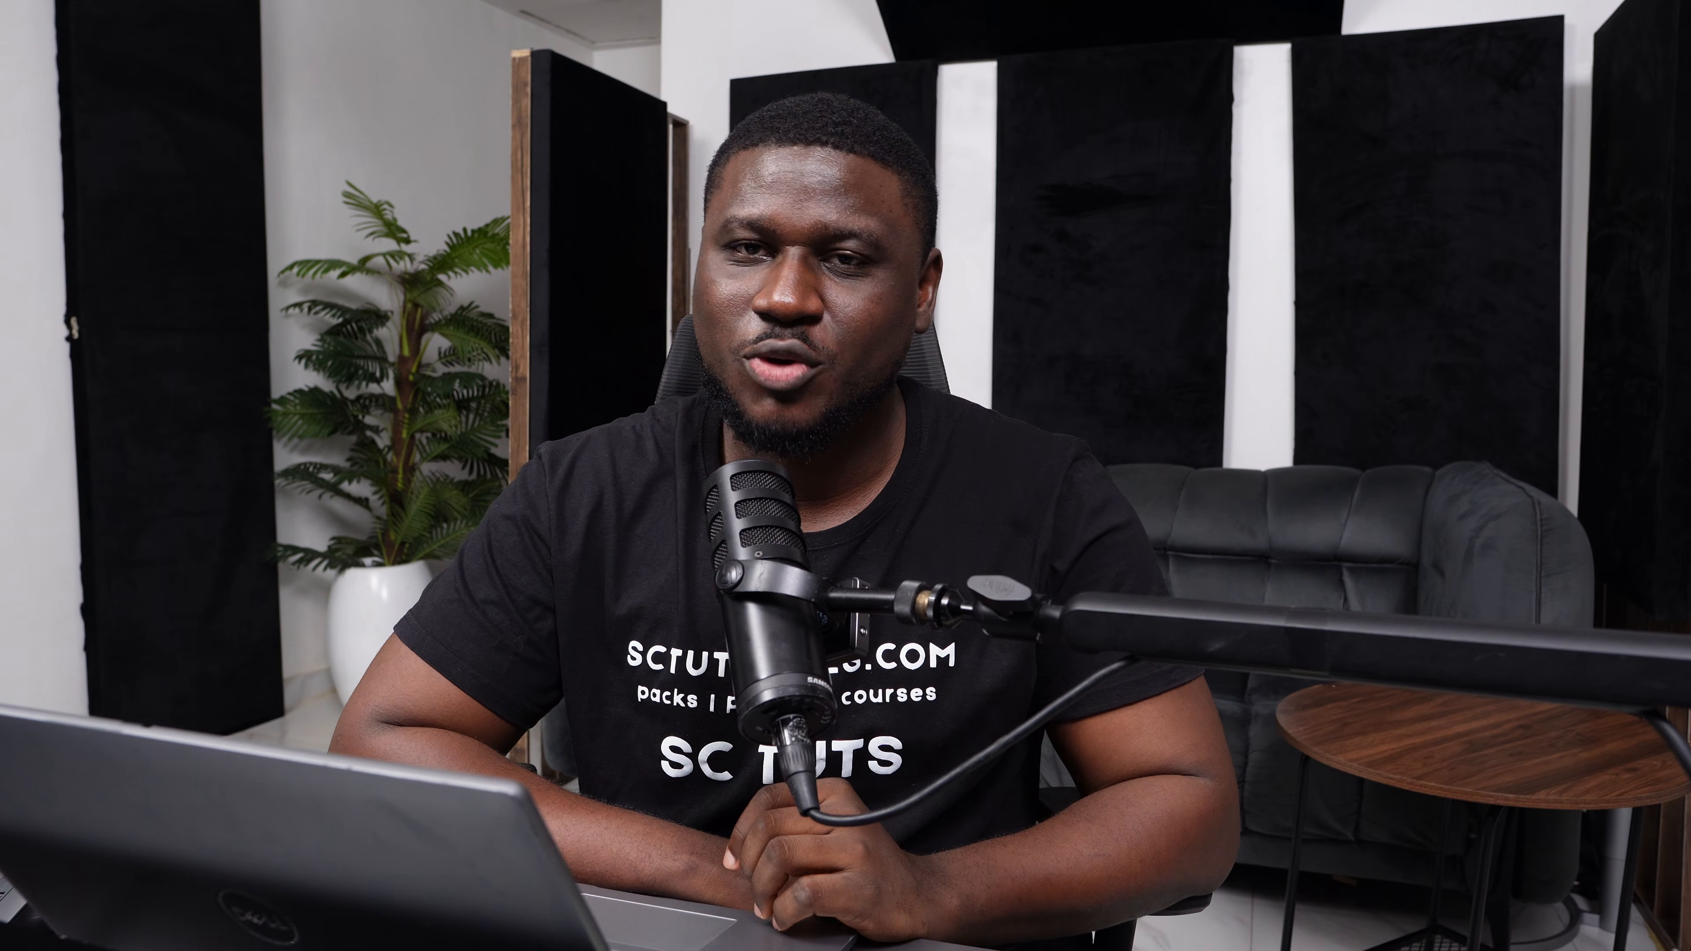
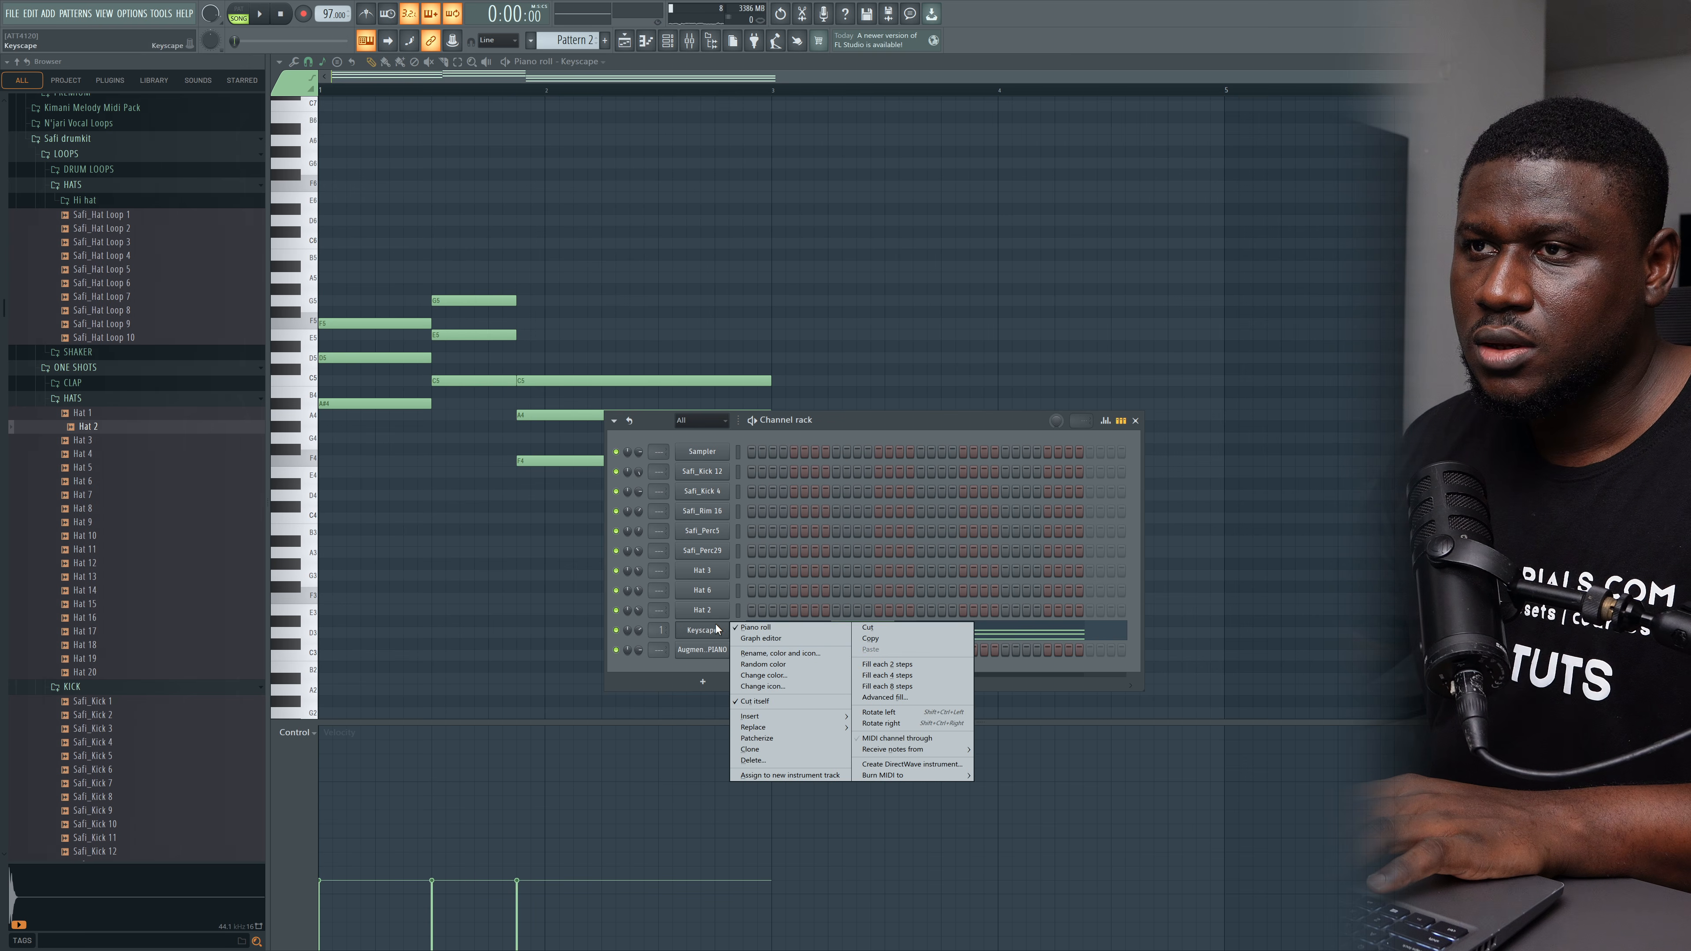
# Step: Copy the Keyscape chord progression into the Augmented GRAND PIANO channel
pyautogui.click(865, 639)
pyautogui.rightClick(708, 650)
pyautogui.click(861, 669)
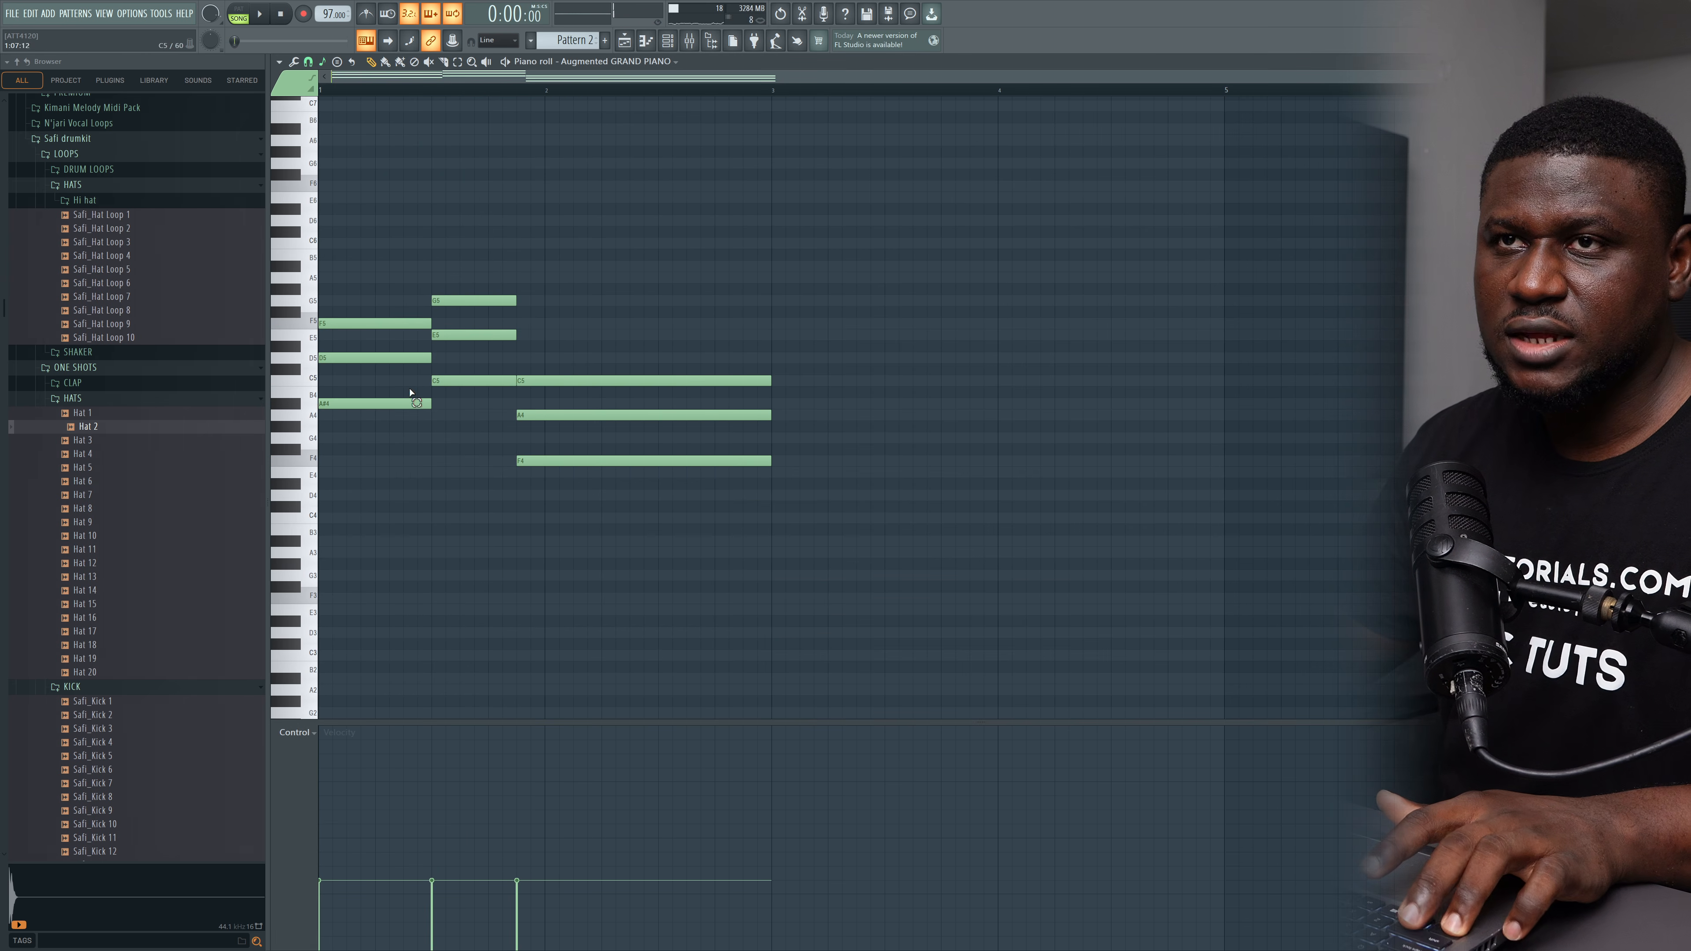
# Step: Double the lowest note of each piano chord one octave down, adding A#3, C4 and F3, and play the result
pyautogui.keyDown('ctrl'); pyautogui.keyDown('shift'); pyautogui.click(410, 402); pyautogui.keyUp('shift'); pyautogui.keyUp('ctrl')
pyautogui.keyDown('ctrl'); pyautogui.keyDown('shift'); pyautogui.click(458, 381); pyautogui.keyUp('shift'); pyautogui.keyUp('ctrl')
pyautogui.keyDown('ctrl'); pyautogui.keyDown('shift'); pyautogui.click(548, 461); pyautogui.keyUp('shift'); pyautogui.keyUp('ctrl')
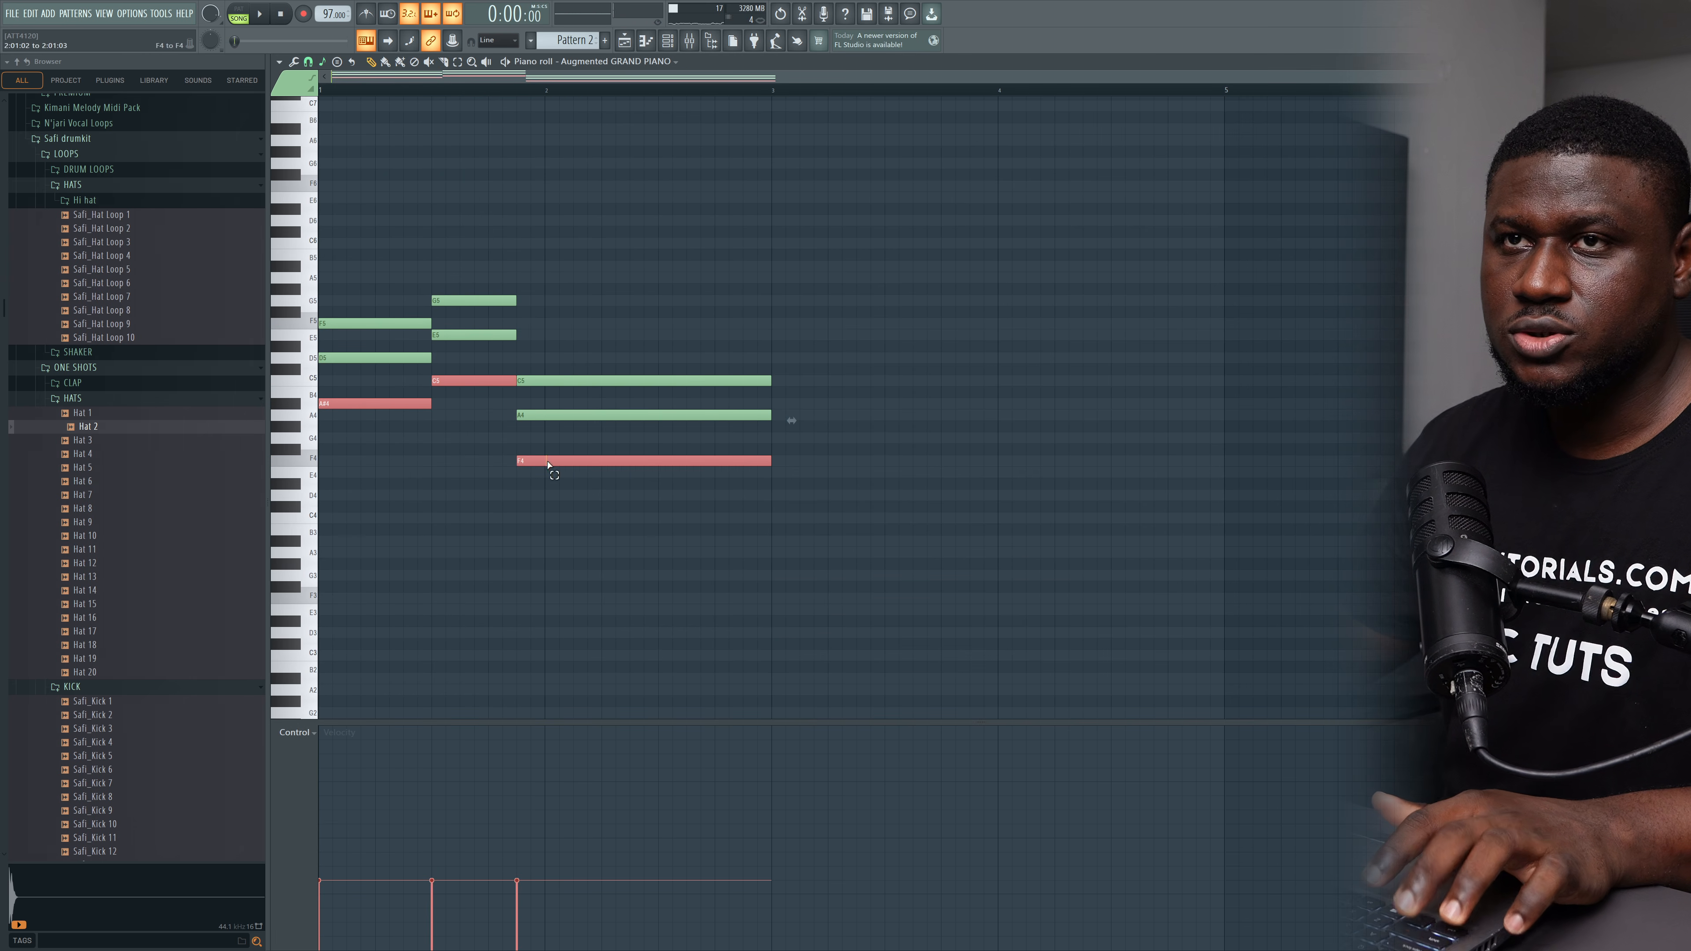
pyautogui.hotkey('ctrl', 'Down')
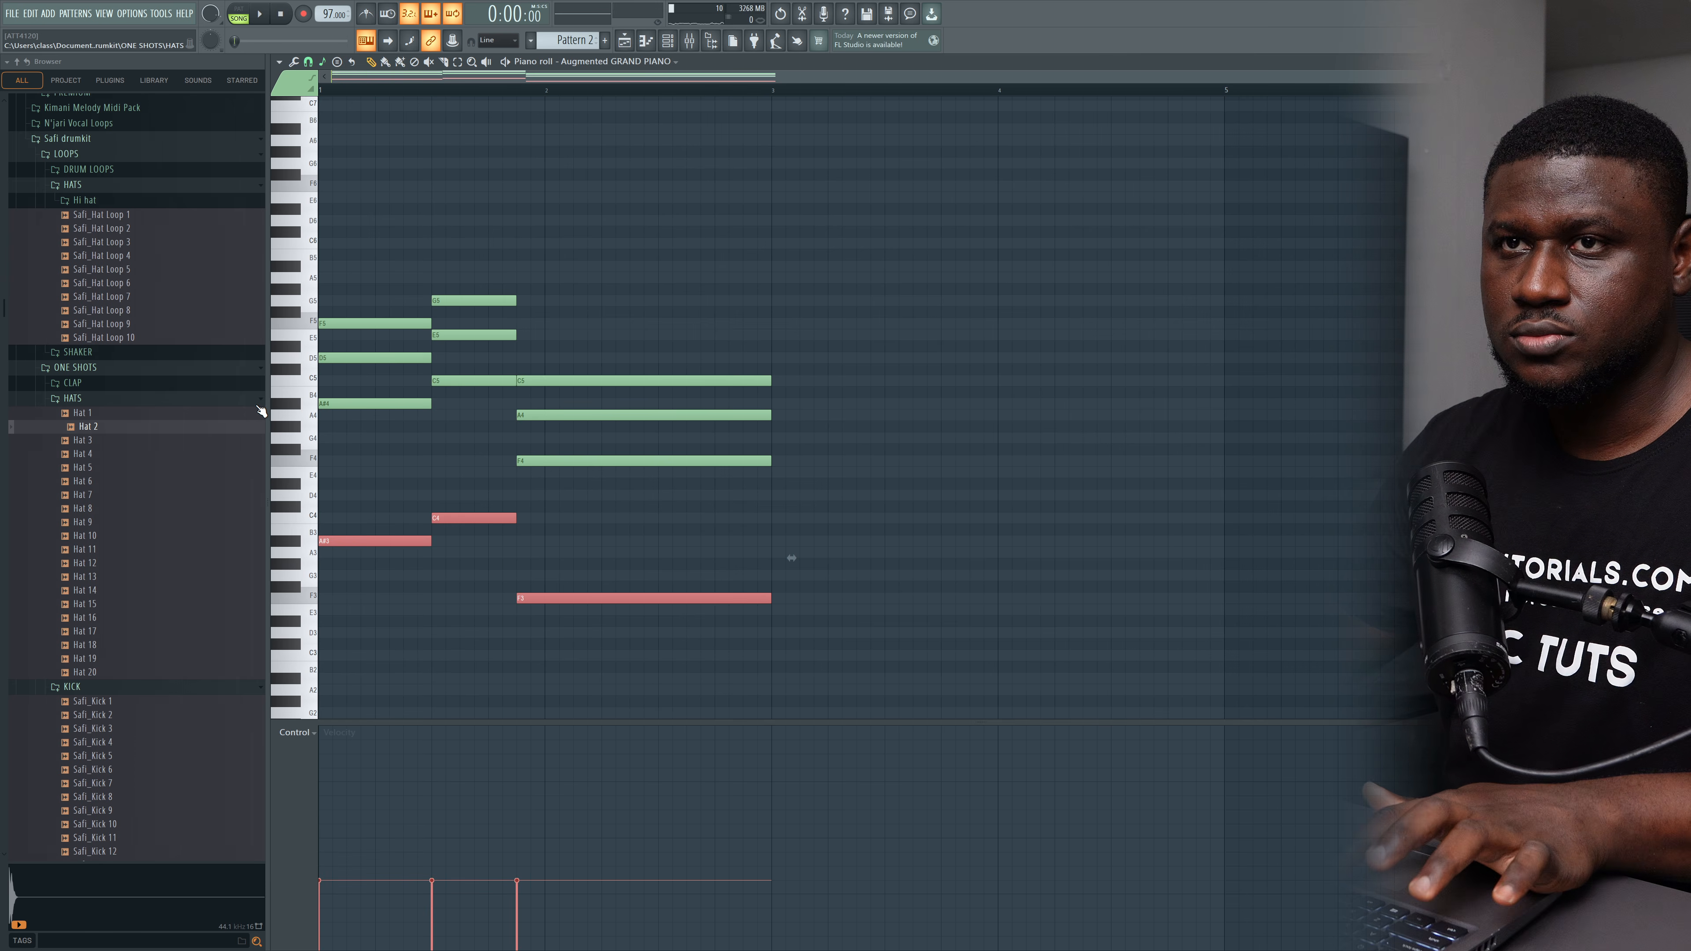
pyautogui.press('space')
pyautogui.hotkey('ctrl', 'd')
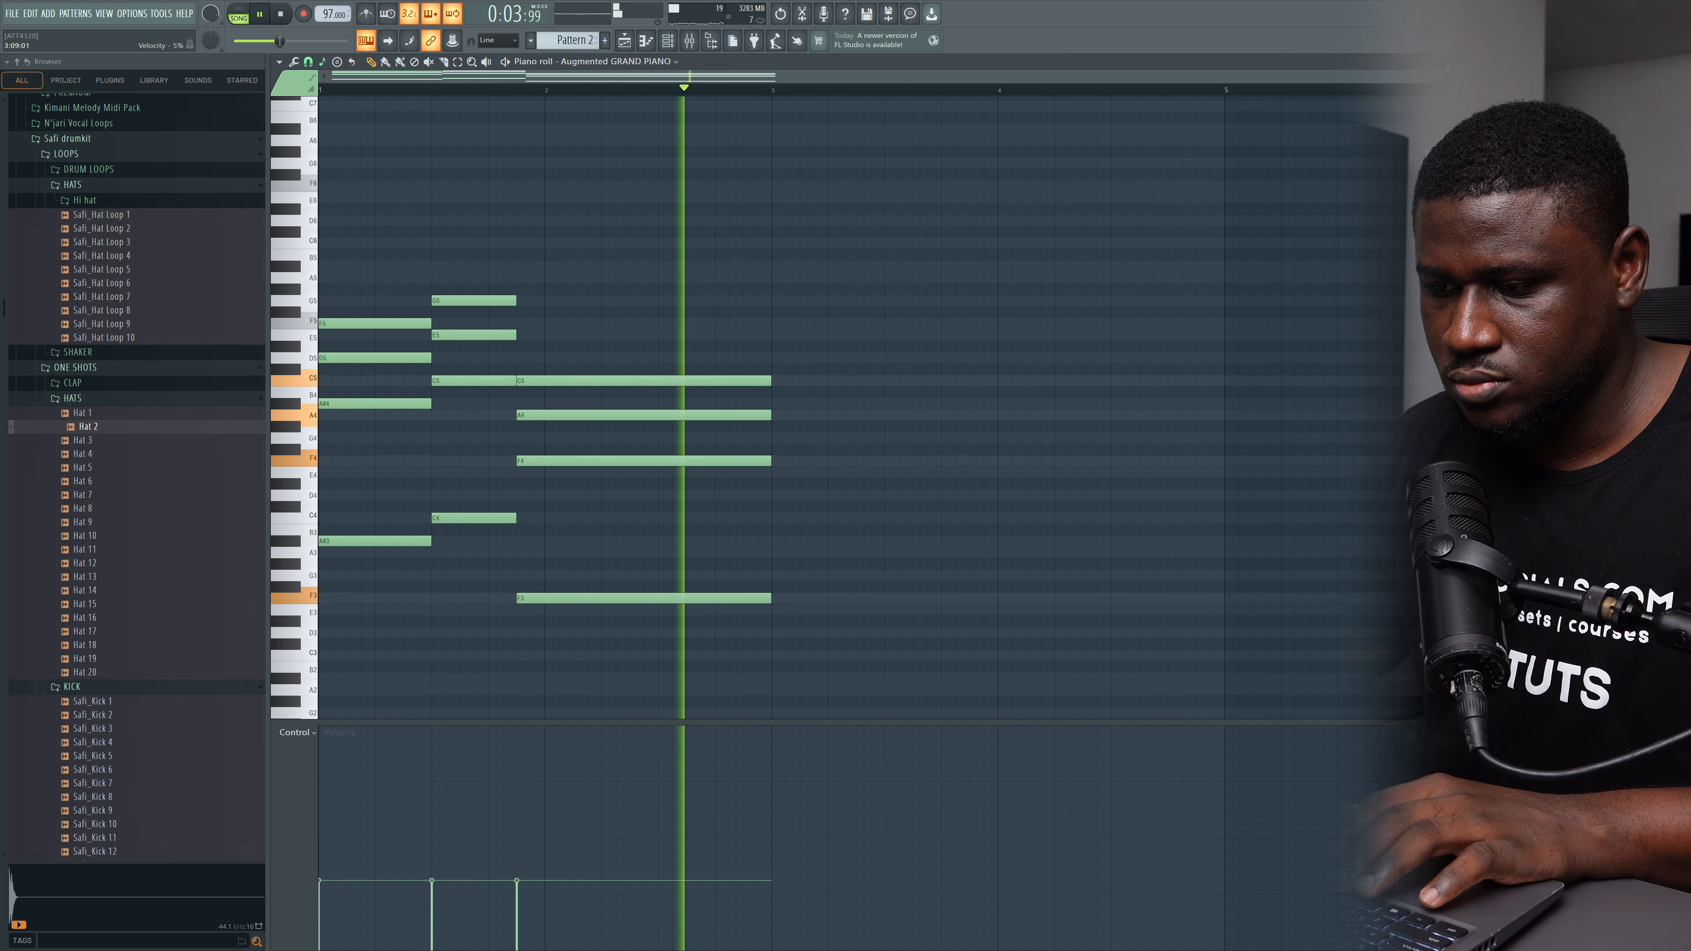
pyautogui.press('space')
# Step: Add a SKY_Keys channel and load the Even Bubble preset from its plucks category
pyautogui.press('F6')
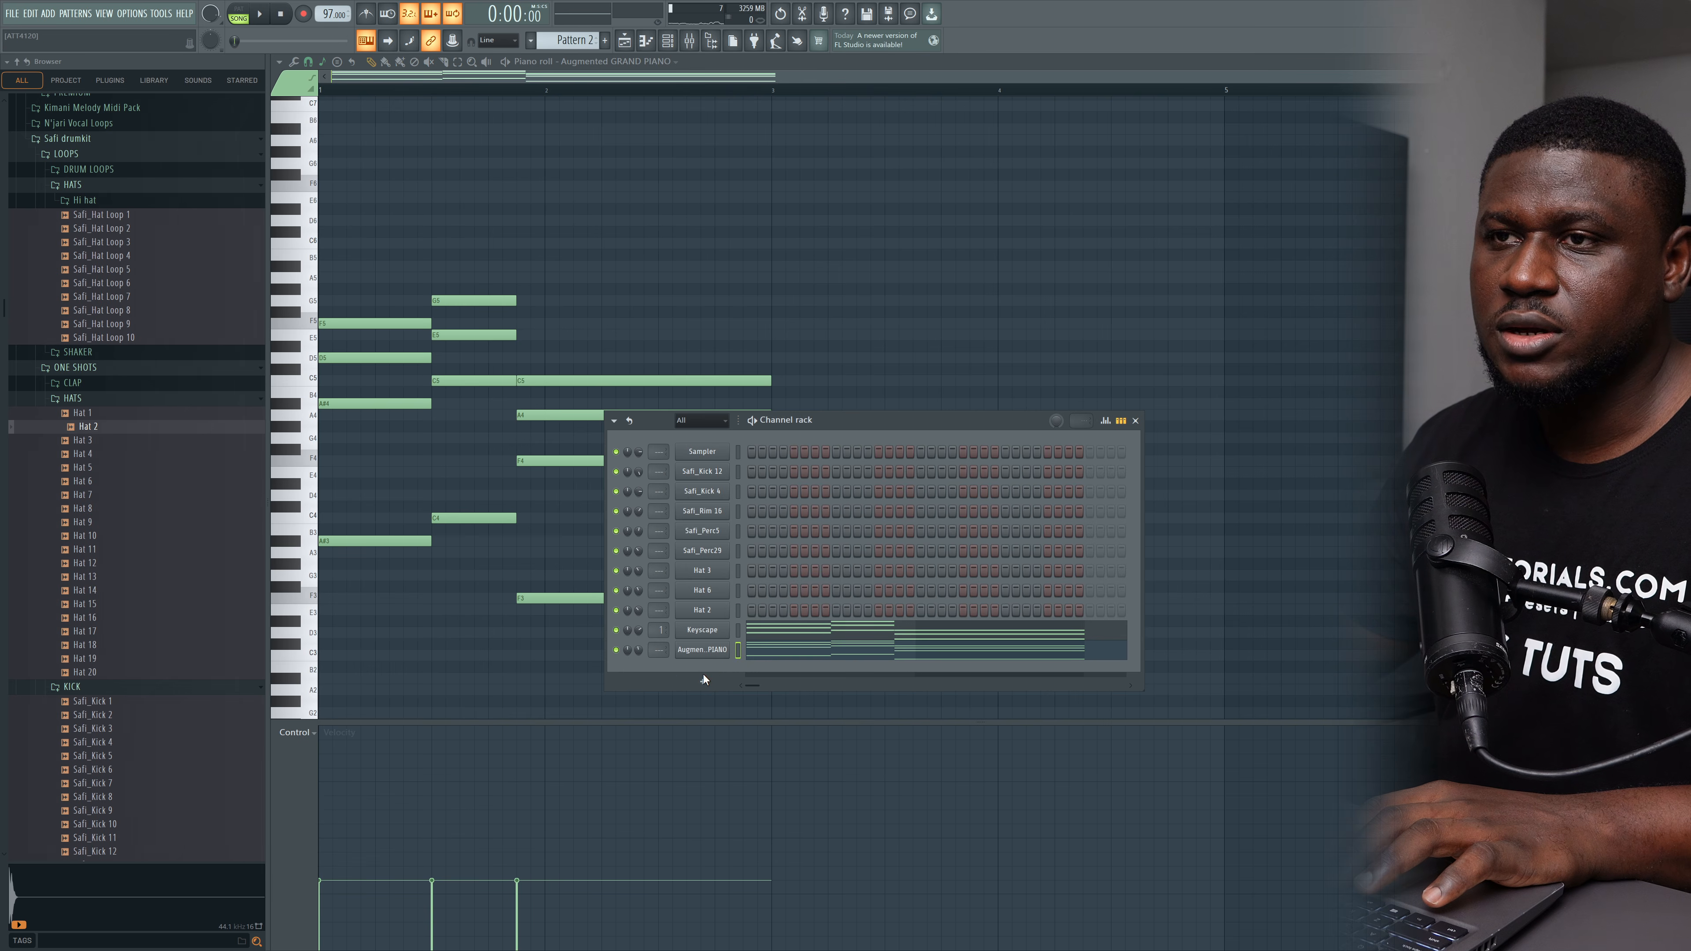
pyautogui.click(704, 681)
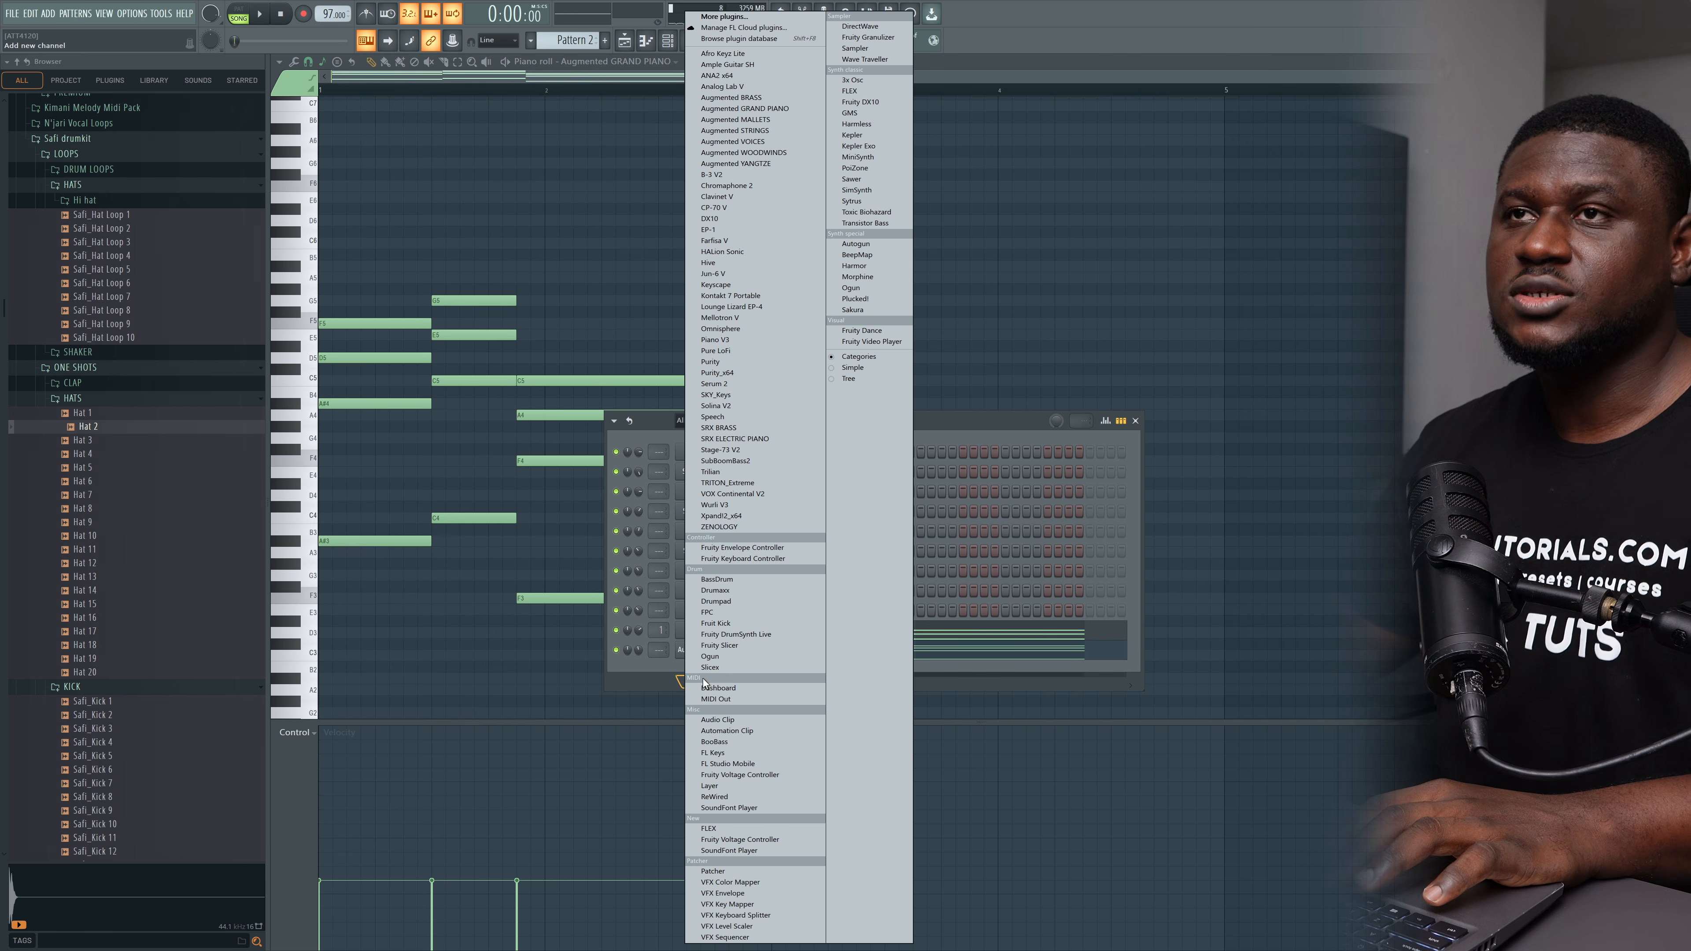
pyautogui.click(715, 394)
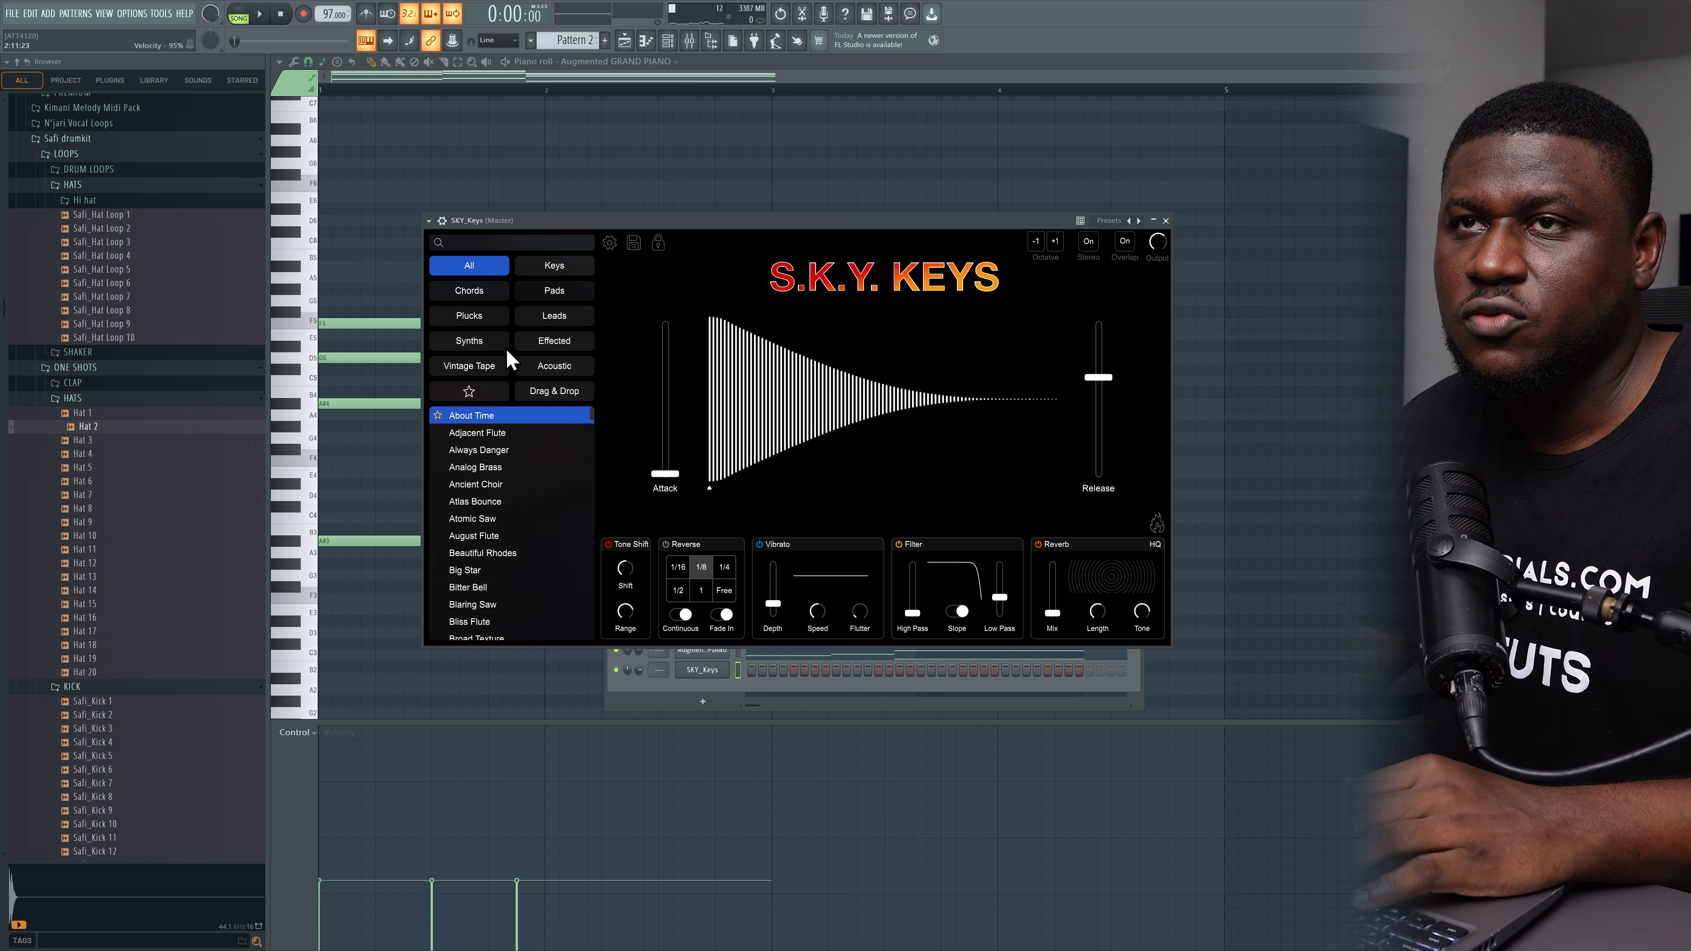
pyautogui.click(488, 432)
pyautogui.moveTo(559, 223); pyautogui.dragTo(586, 220)
pyautogui.click(517, 446)
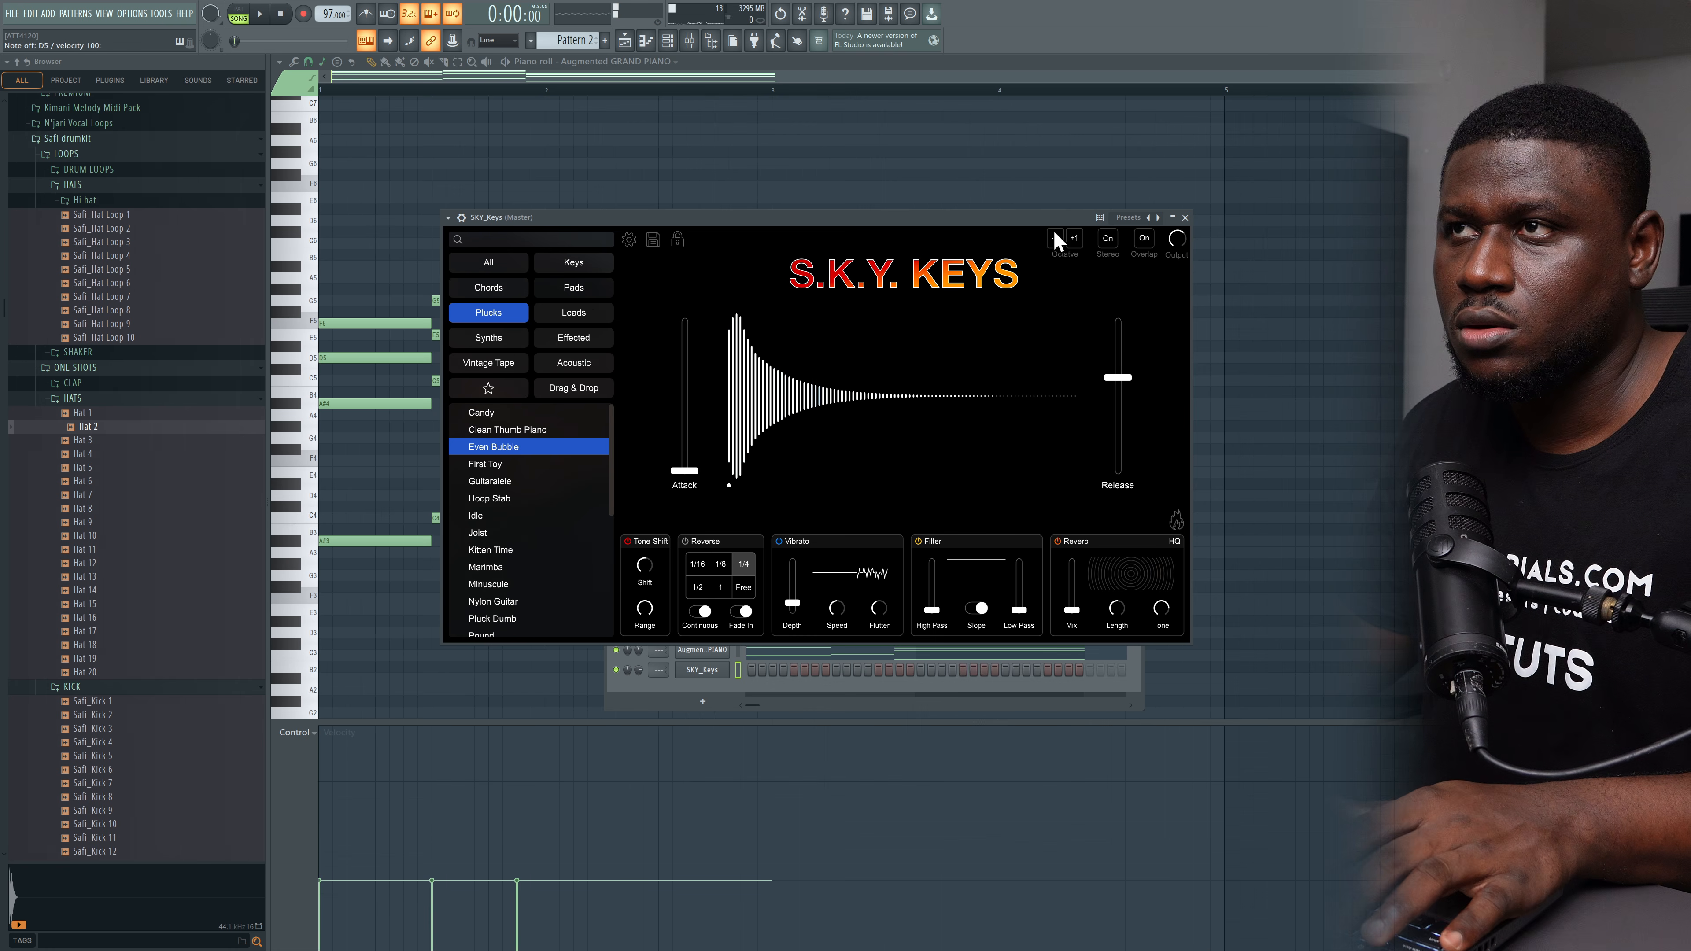
pyautogui.click(1185, 218)
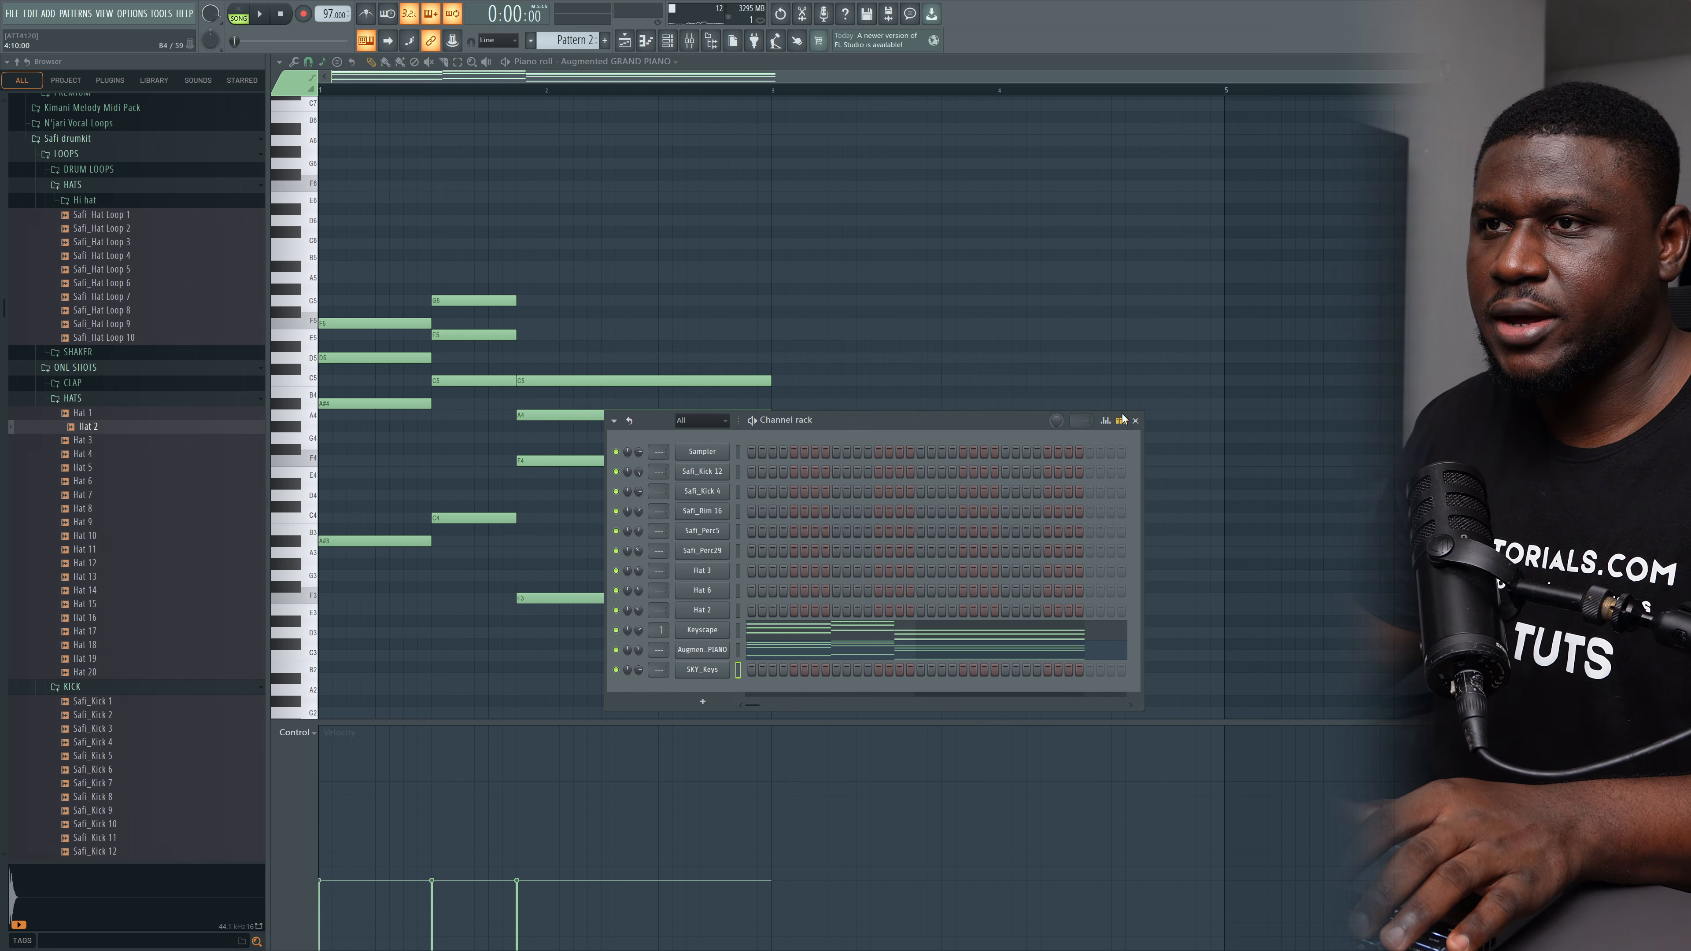
# Step: Draw a SKY_Keys melody of two-step notes D5, C5, G4, C5 and A4 on steps 1, 7, 9, 12 and 15 of bar 1, and play it
pyautogui.rightClick(748, 668)
pyautogui.click(761, 668)
pyautogui.press('space')
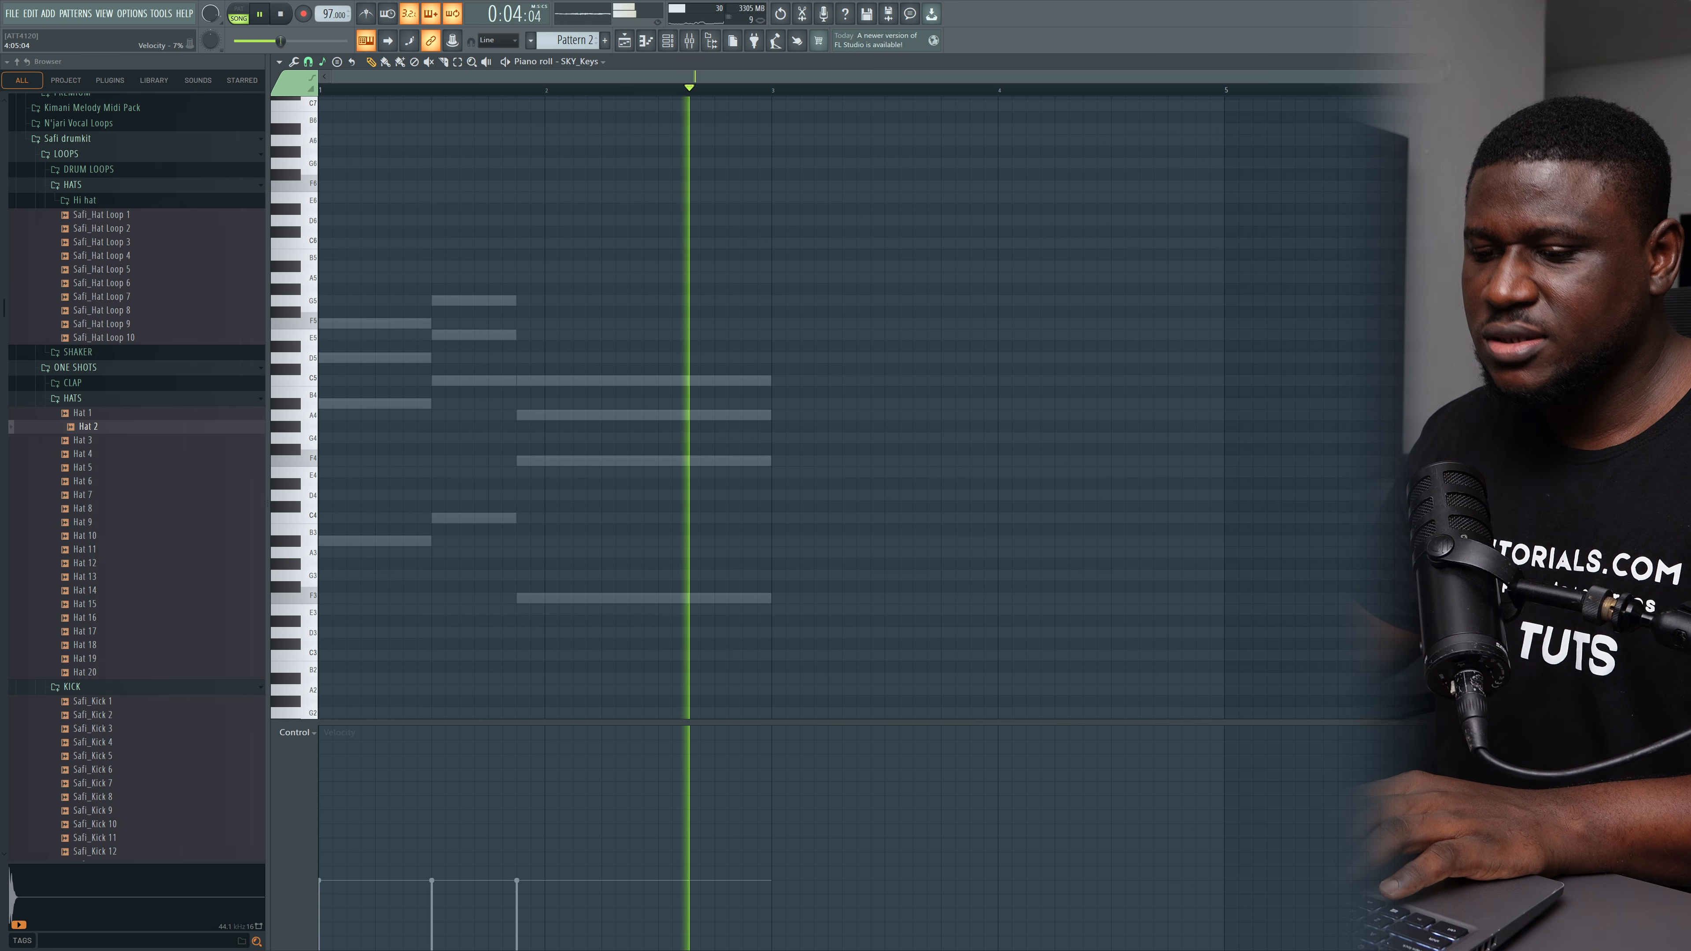
pyautogui.press('space')
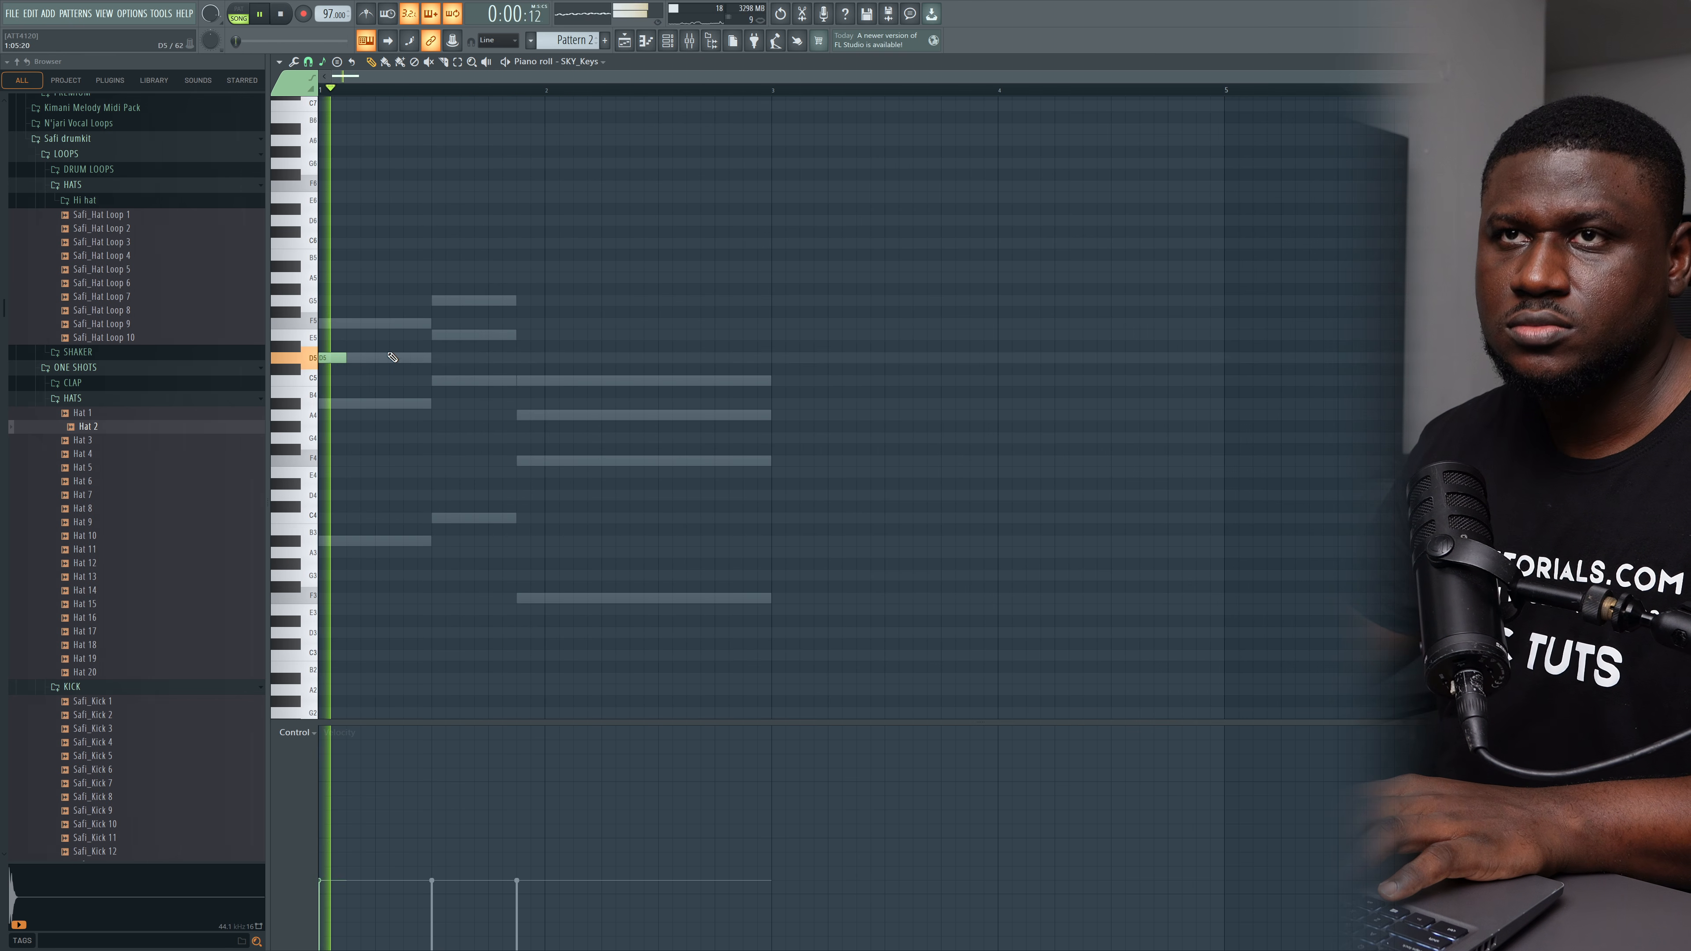
pyautogui.click(410, 382)
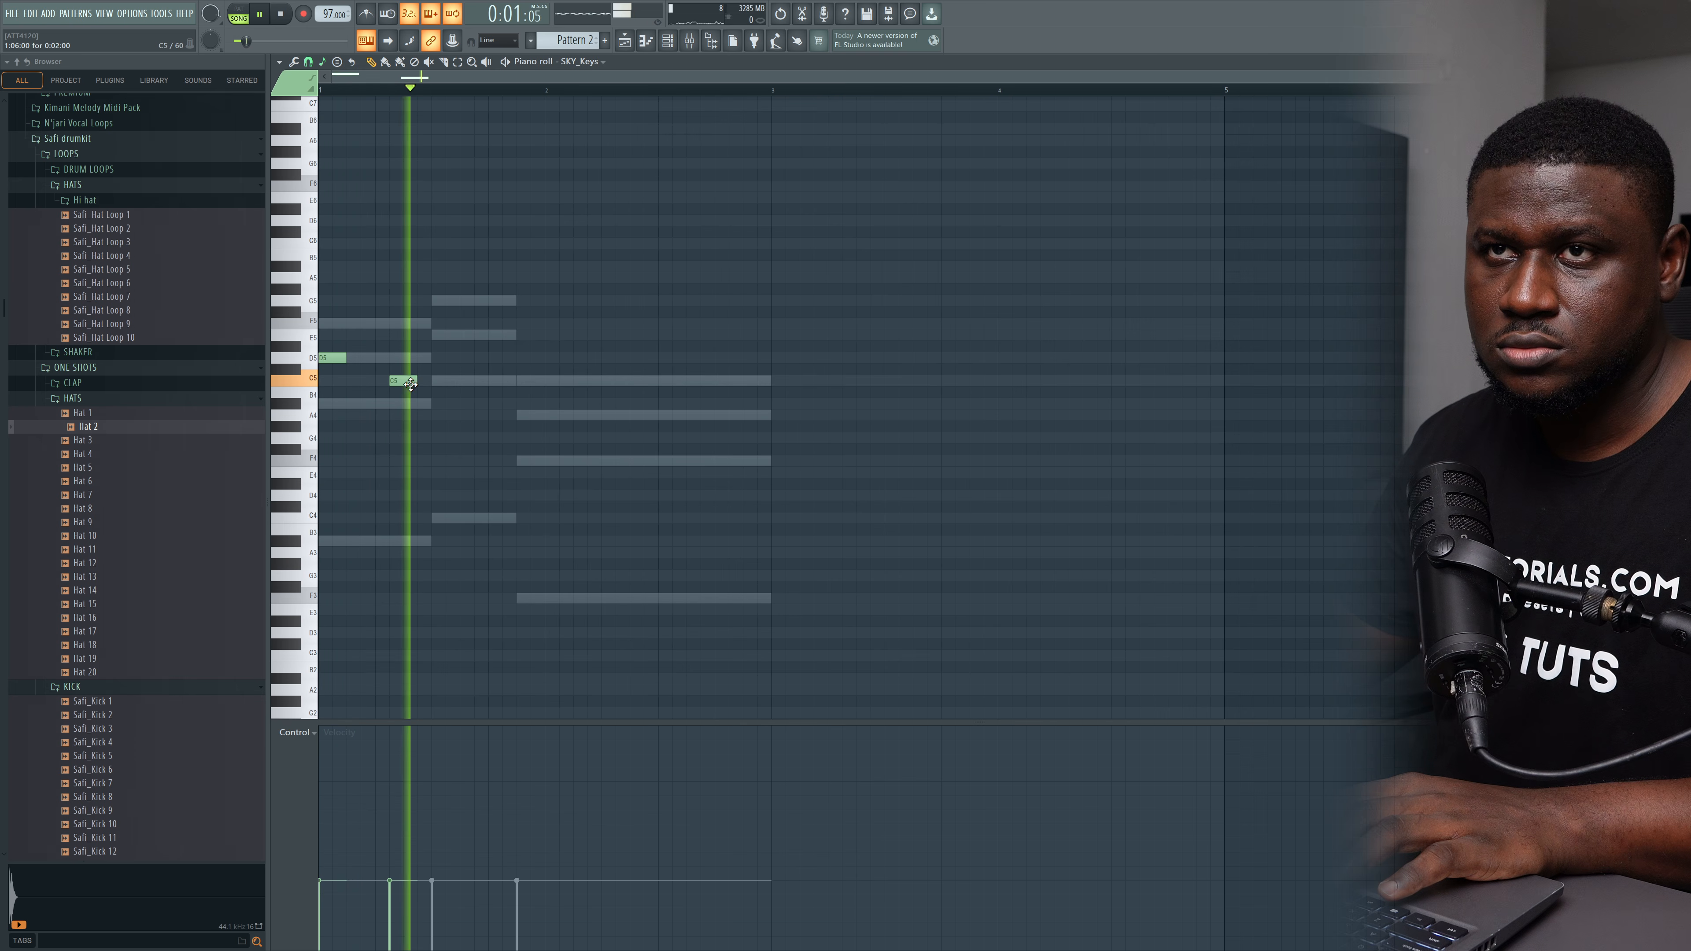
pyautogui.moveTo(409, 381); pyautogui.dragTo(422, 381)
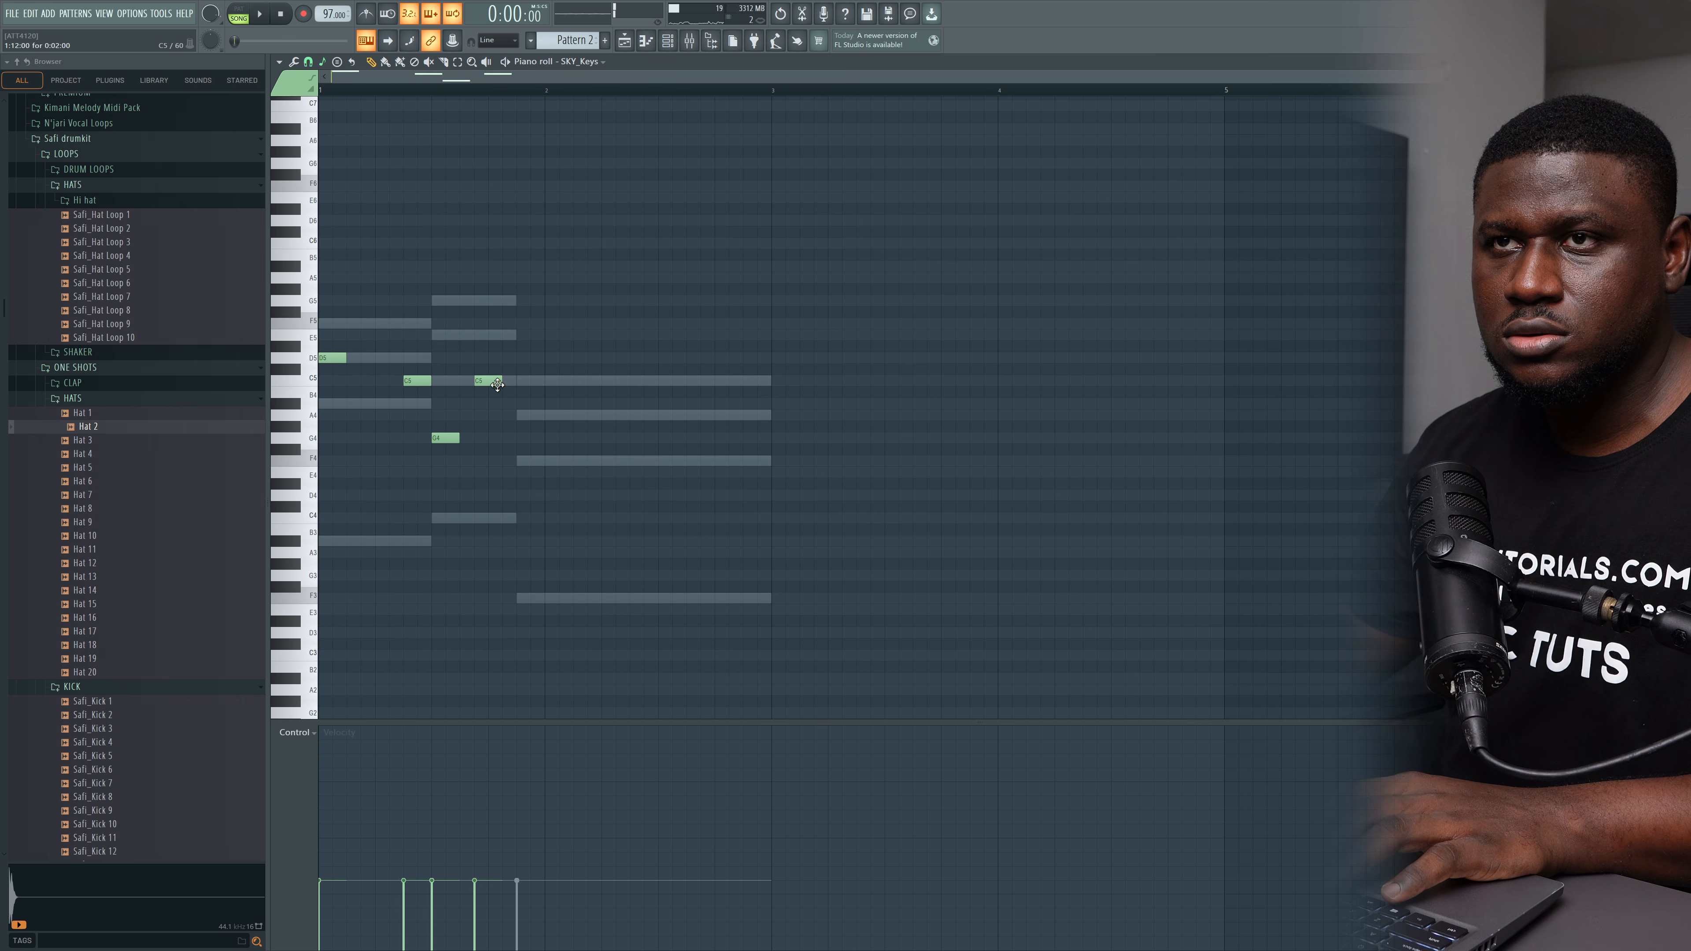
pyautogui.press('space')
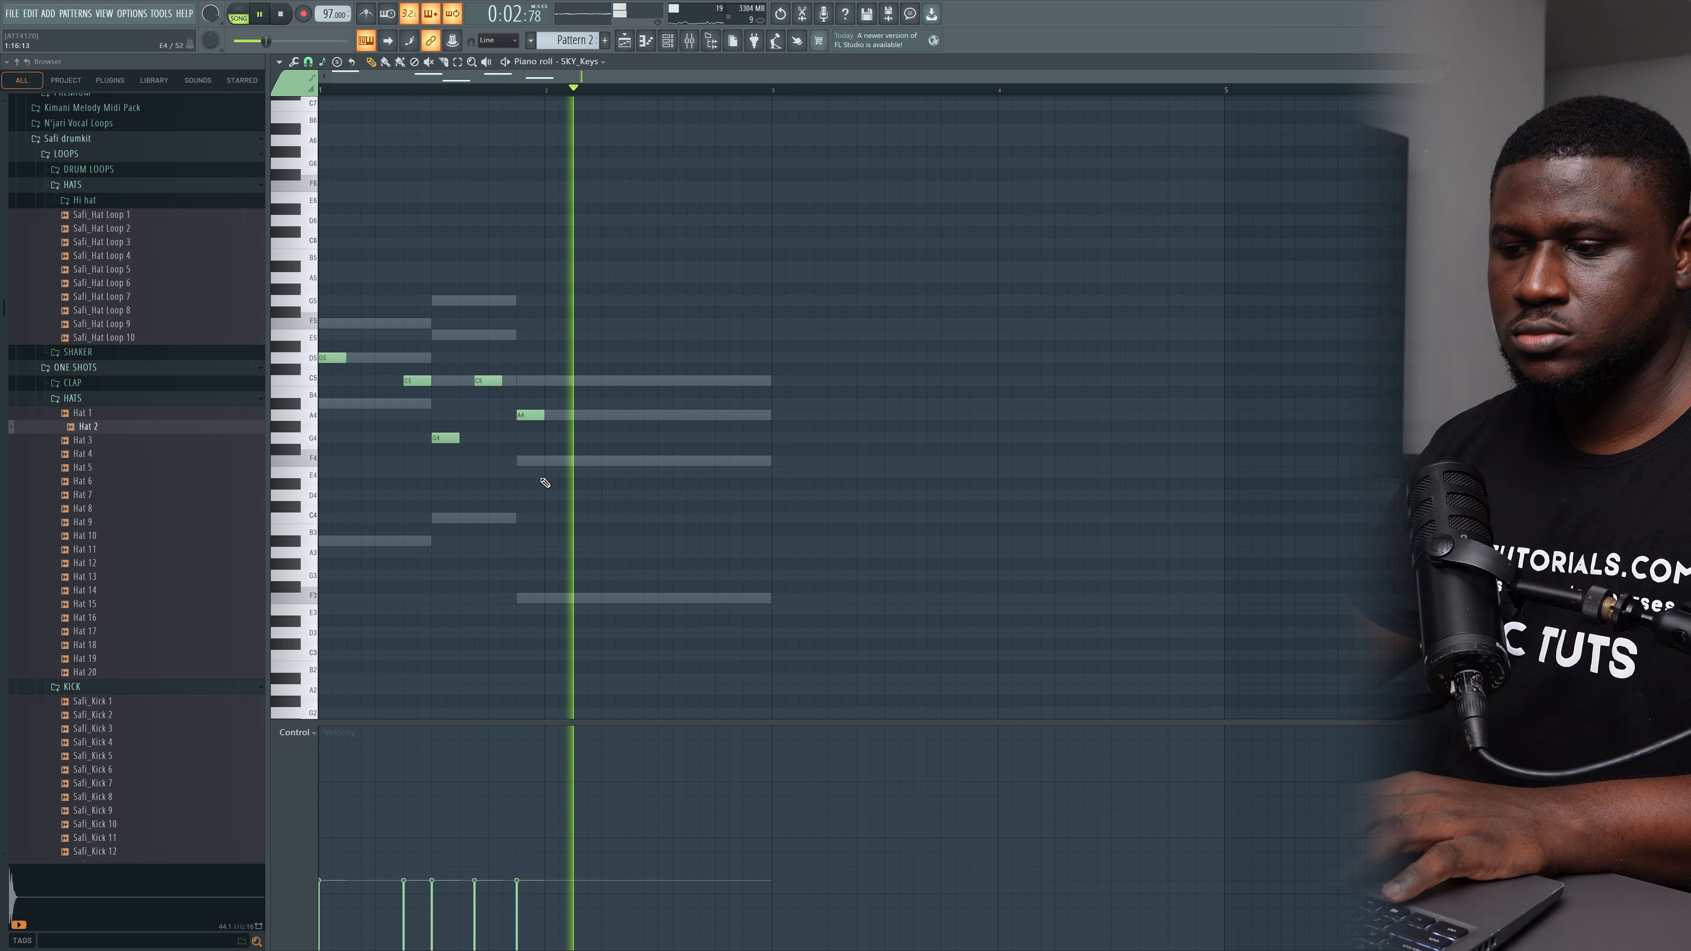
pyautogui.press('space')
# Step: Copy the whole pluck melody one octave higher over the original and play both layers
pyautogui.hotkey('ctrl', 'a')
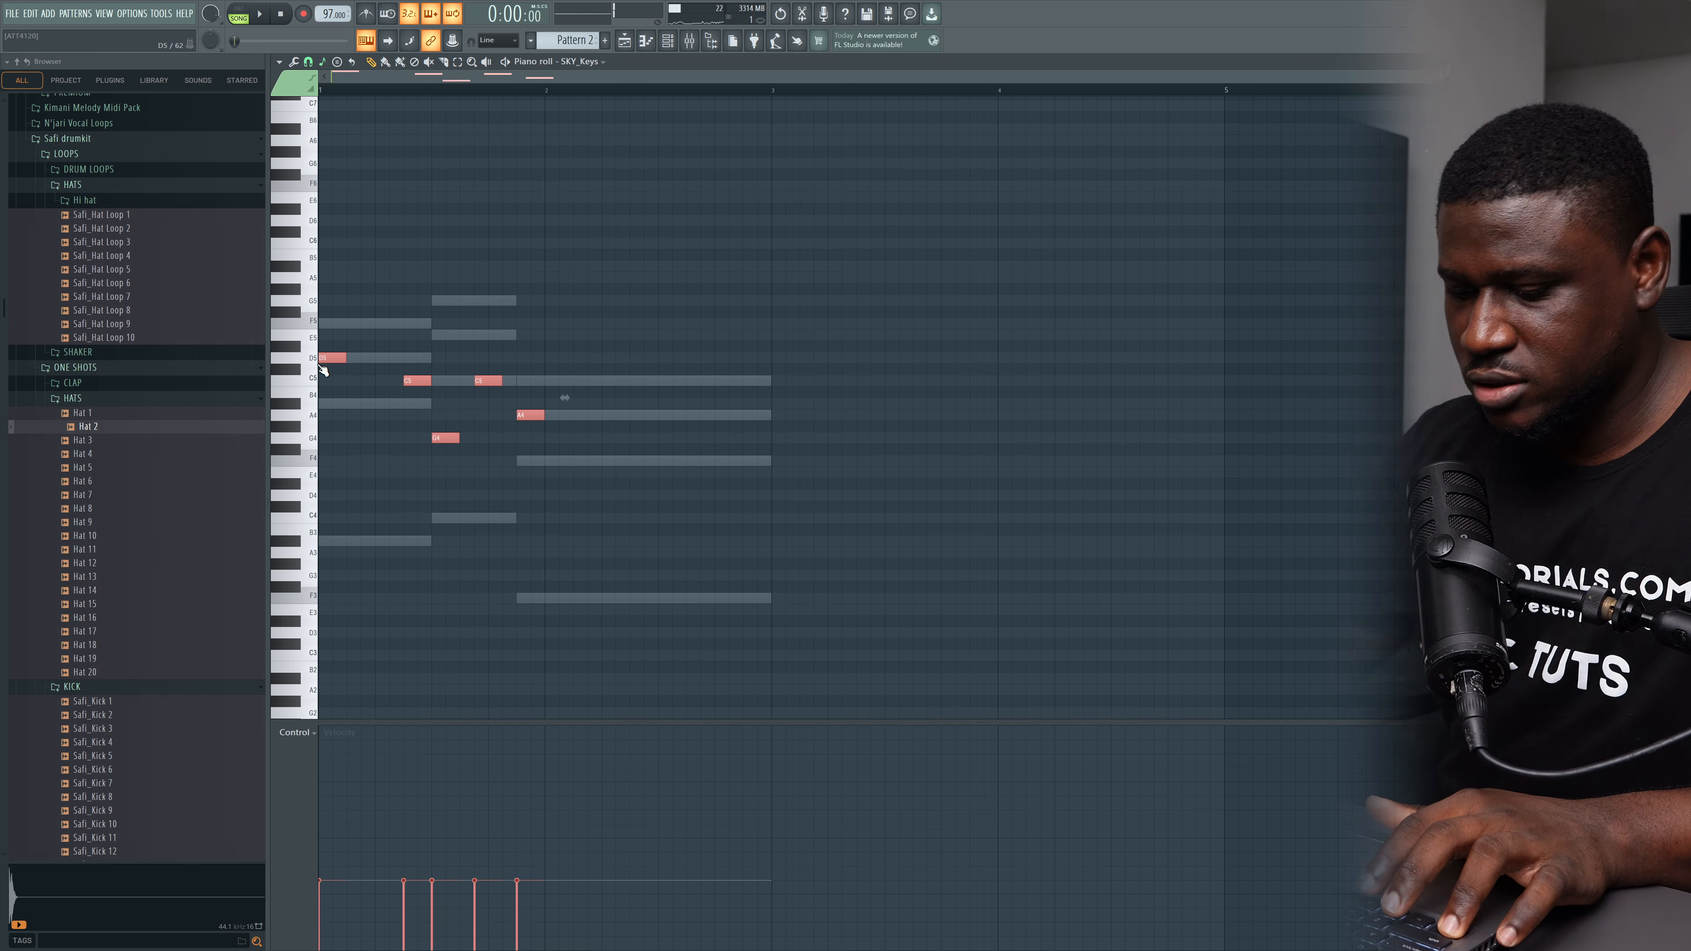
pyautogui.hotkey('ctrl', 'c')
pyautogui.hotkey('ctrl', 'v')
pyautogui.hotkey('ctrl', 'Up')
pyautogui.press('space')
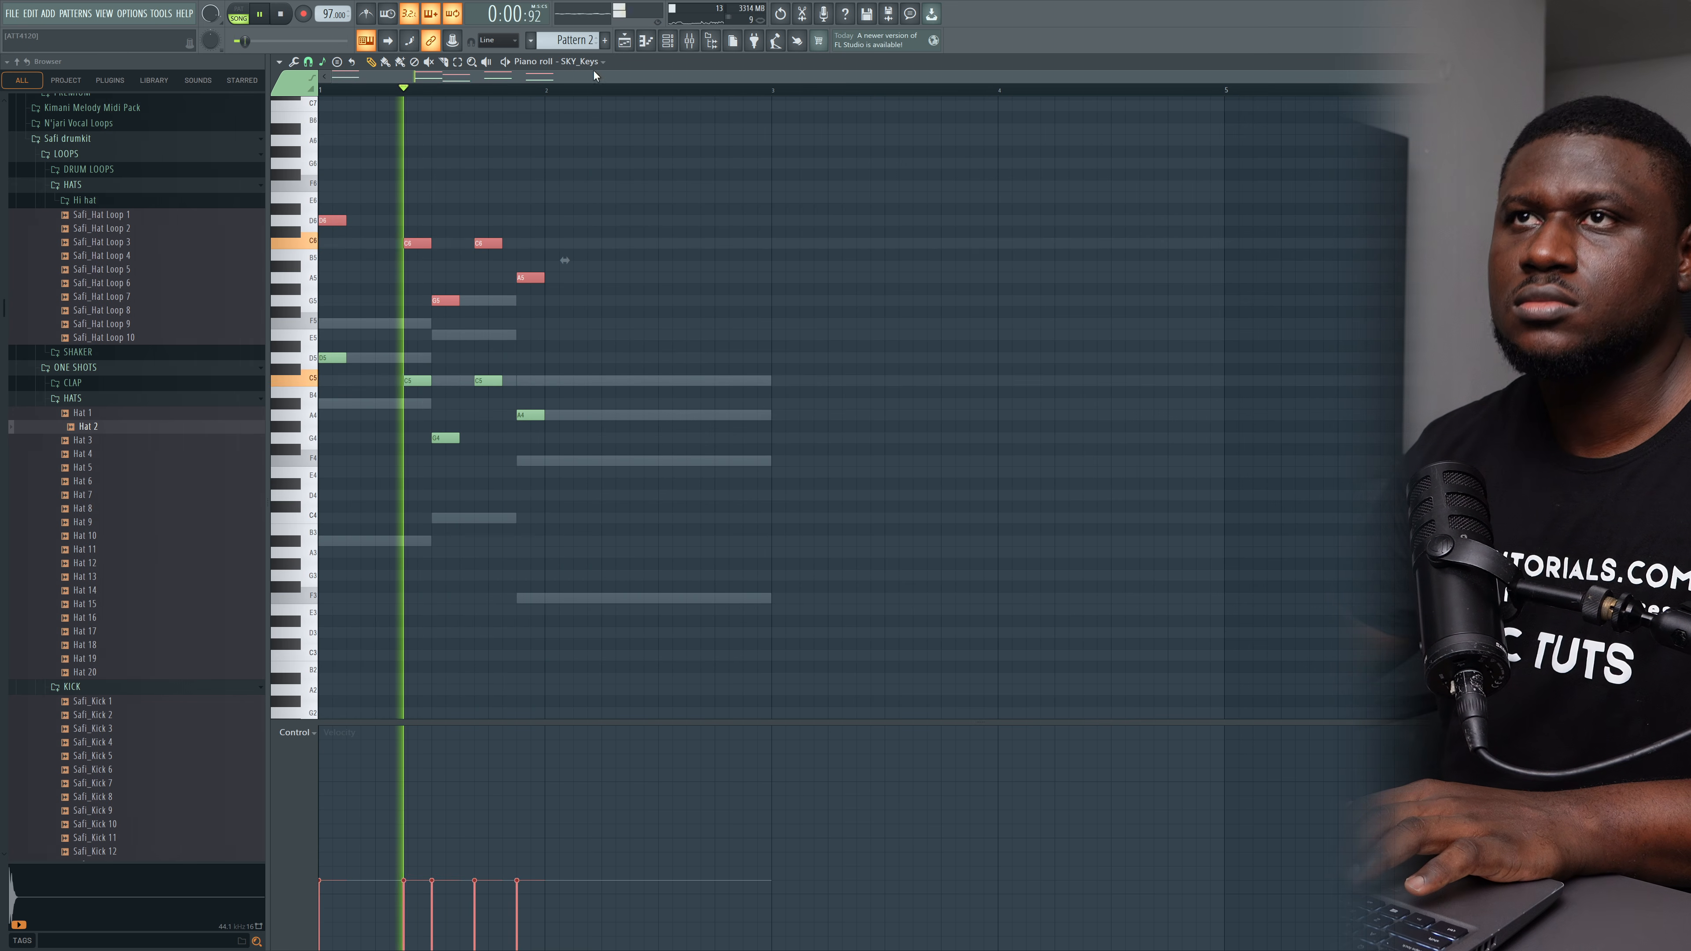
# Step: Copy the melody's final A4 and A5 notes to the last two steps of bar 2
pyautogui.press('F6')
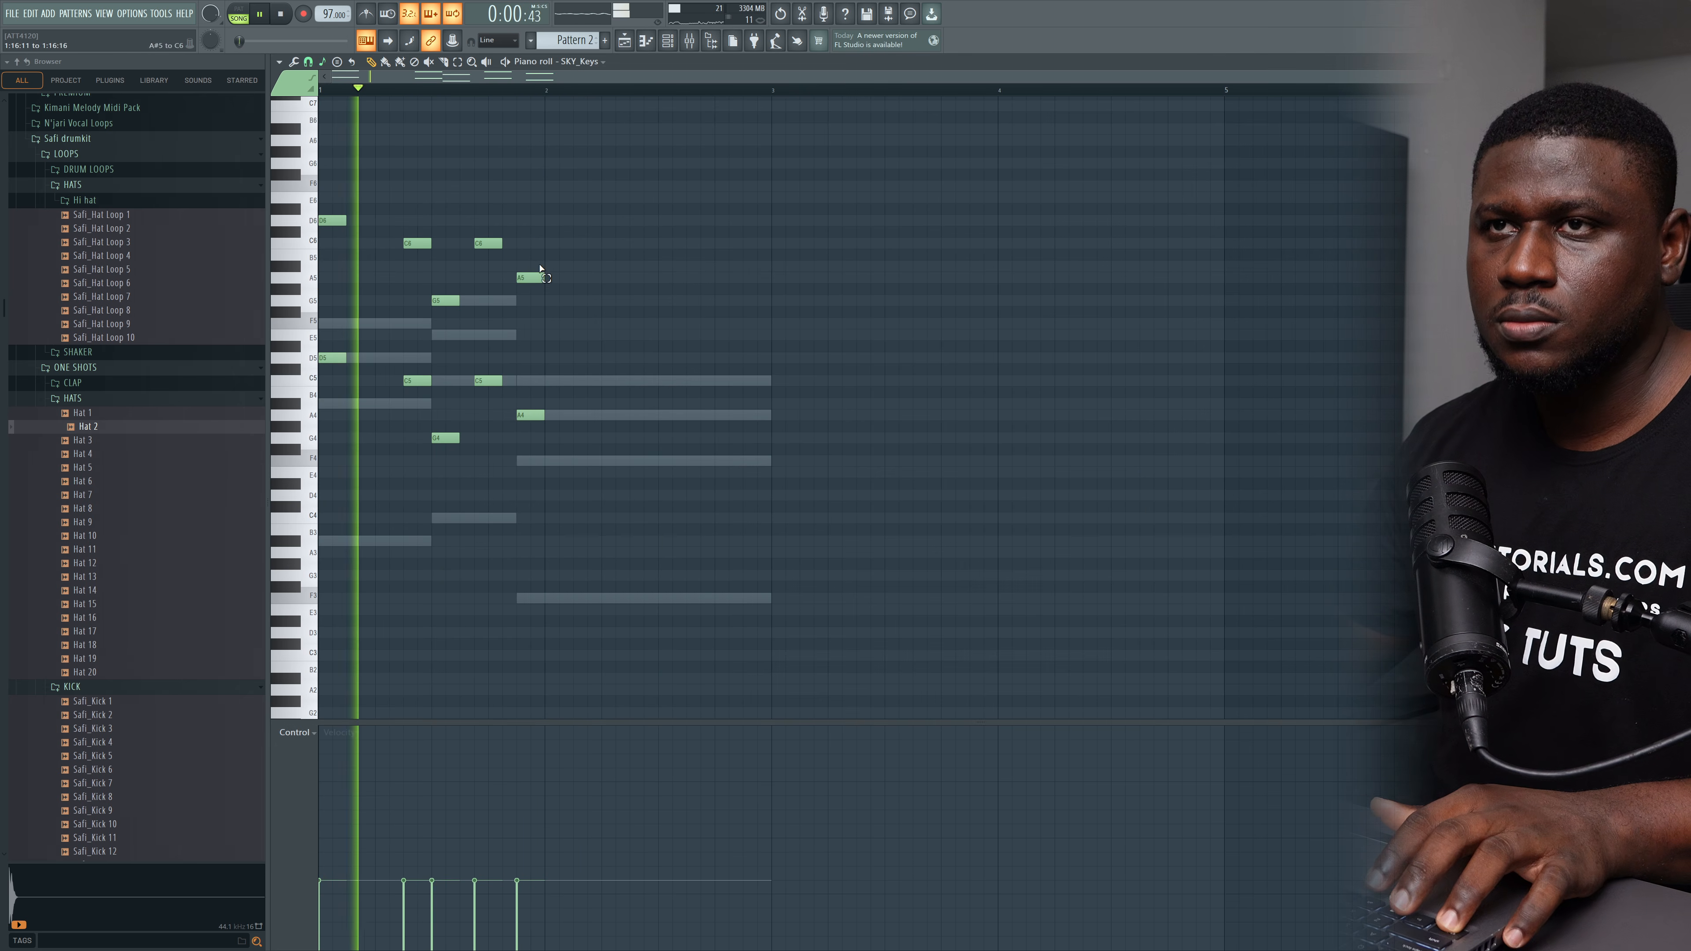
pyautogui.moveTo(541, 269)
pyautogui.mouseDown()
pyautogui.moveTo(538, 413)
pyautogui.moveTo(751, 415)
pyautogui.mouseUp()
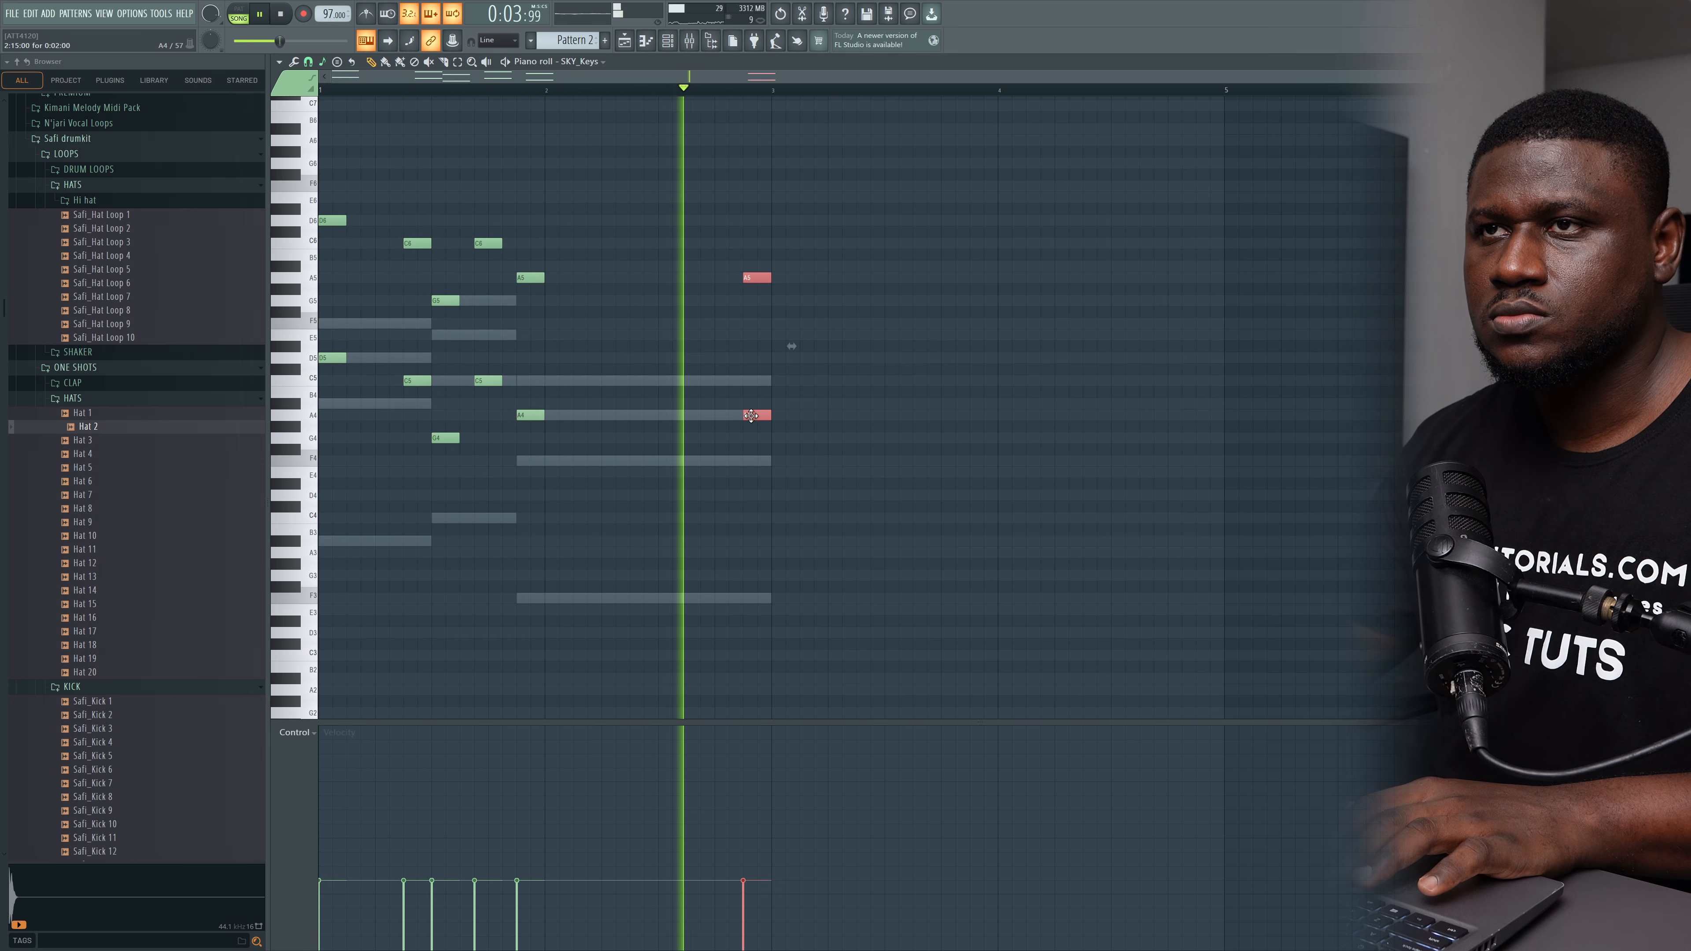
pyautogui.rightClick(849, 483)
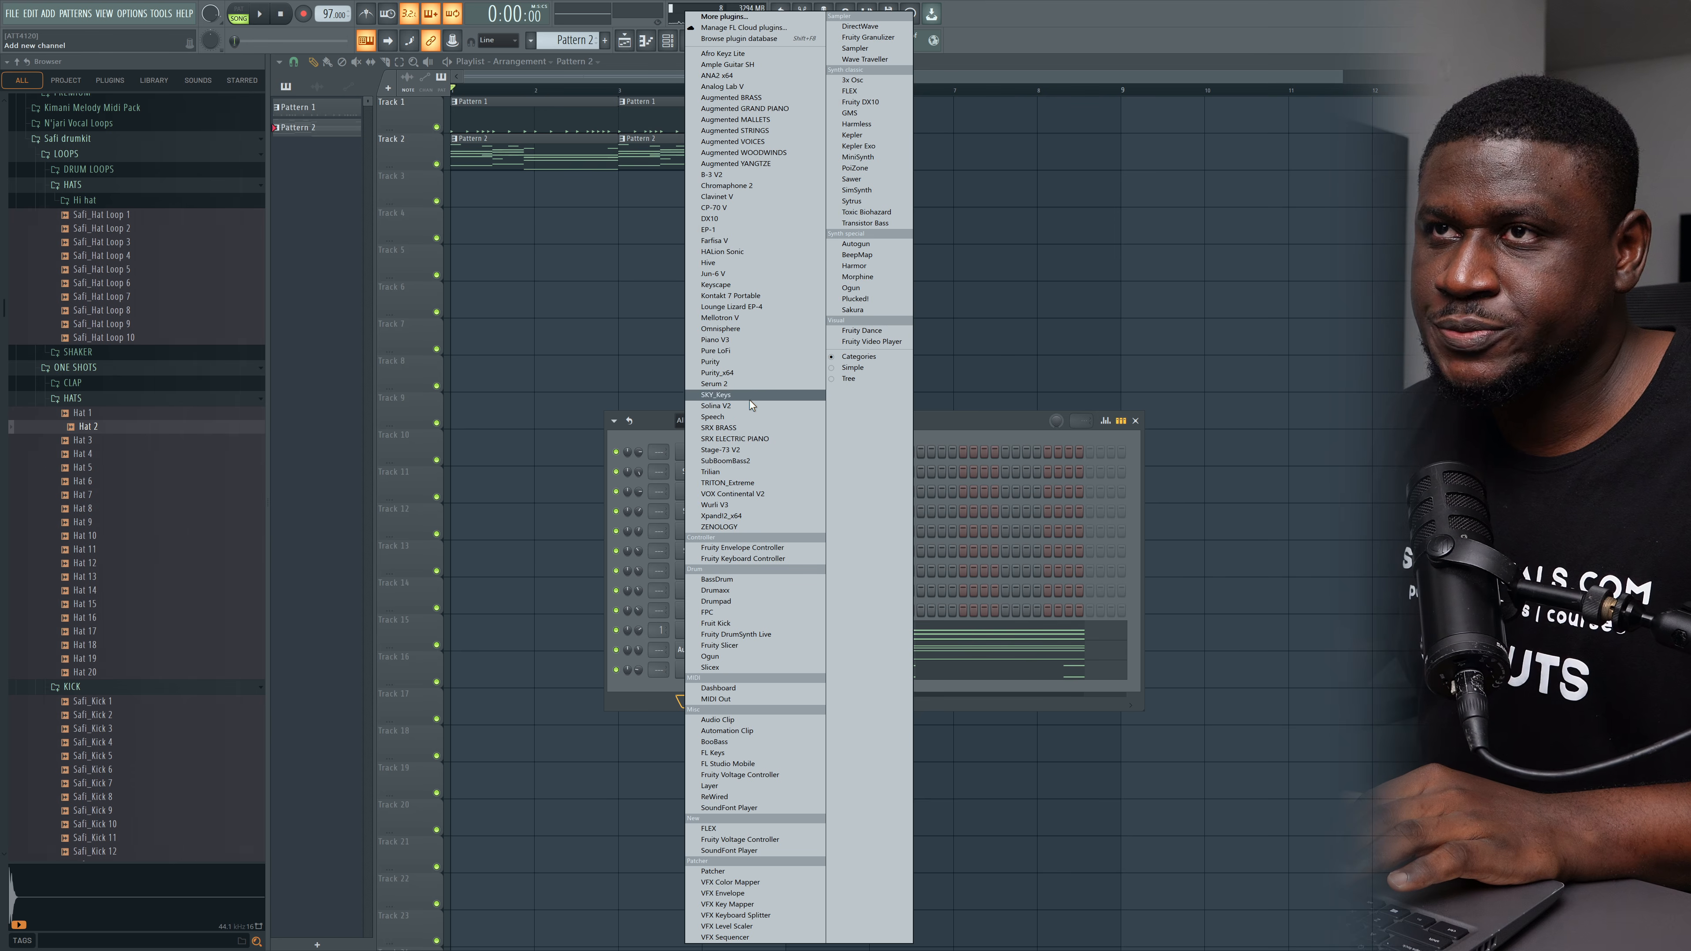
# Step: Add a Pure LoFi channel and load its Fusion Brothers preset
pyautogui.click(715, 351)
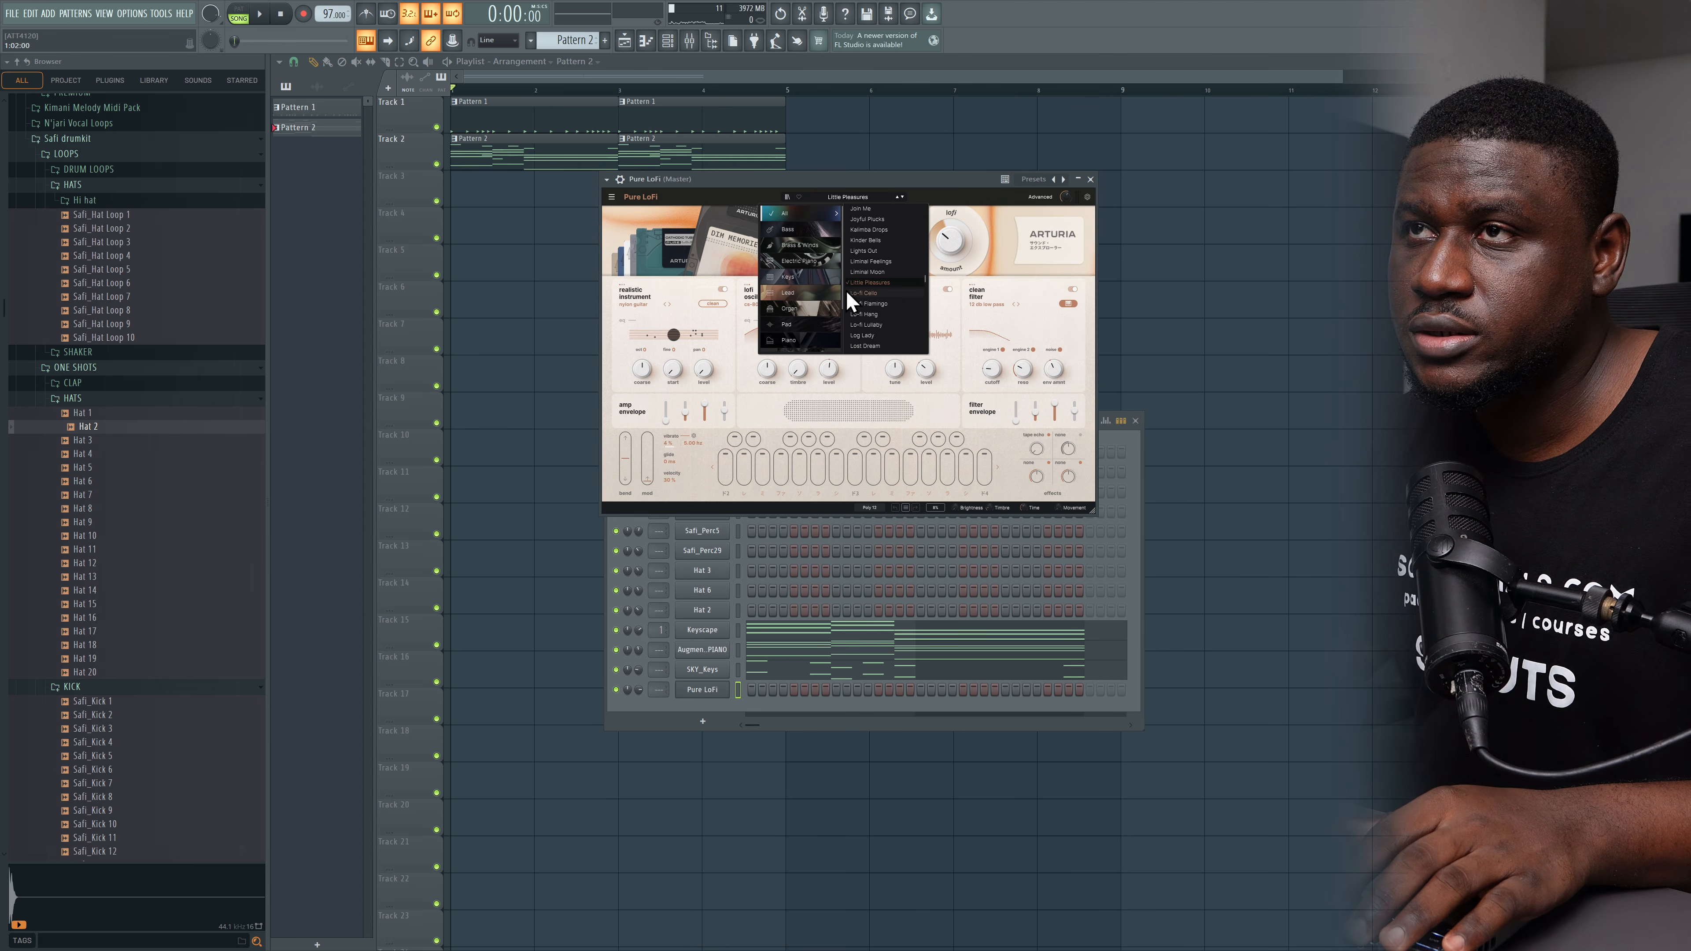
pyautogui.scroll(7, 874, 256)
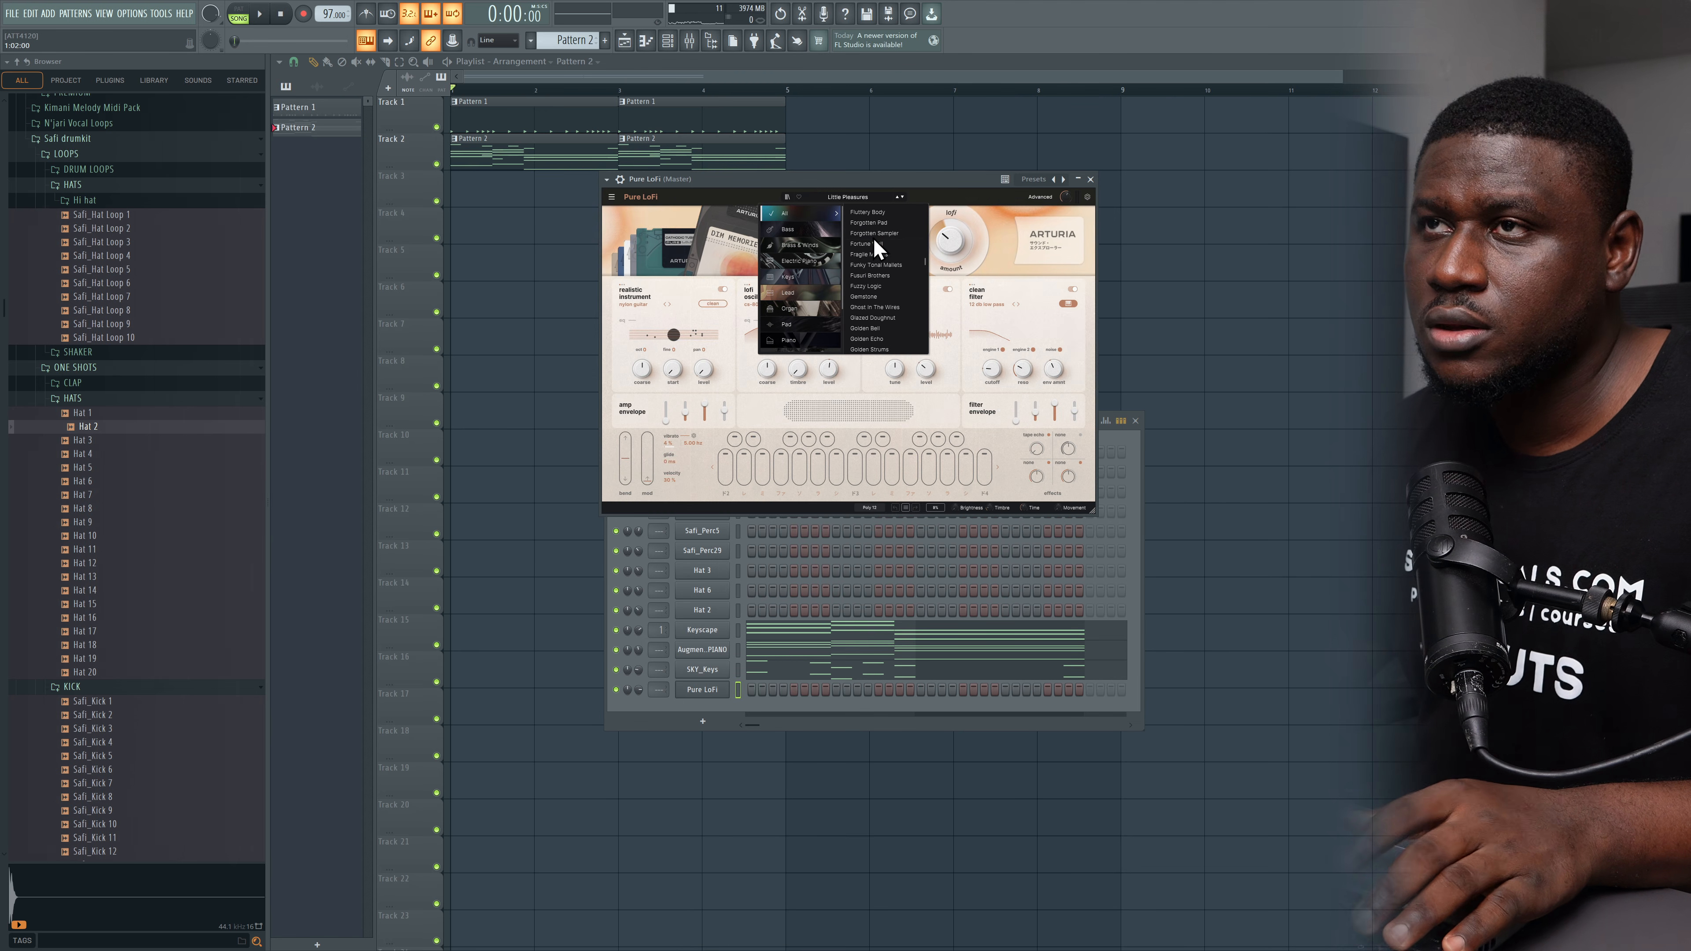
pyautogui.click(870, 235)
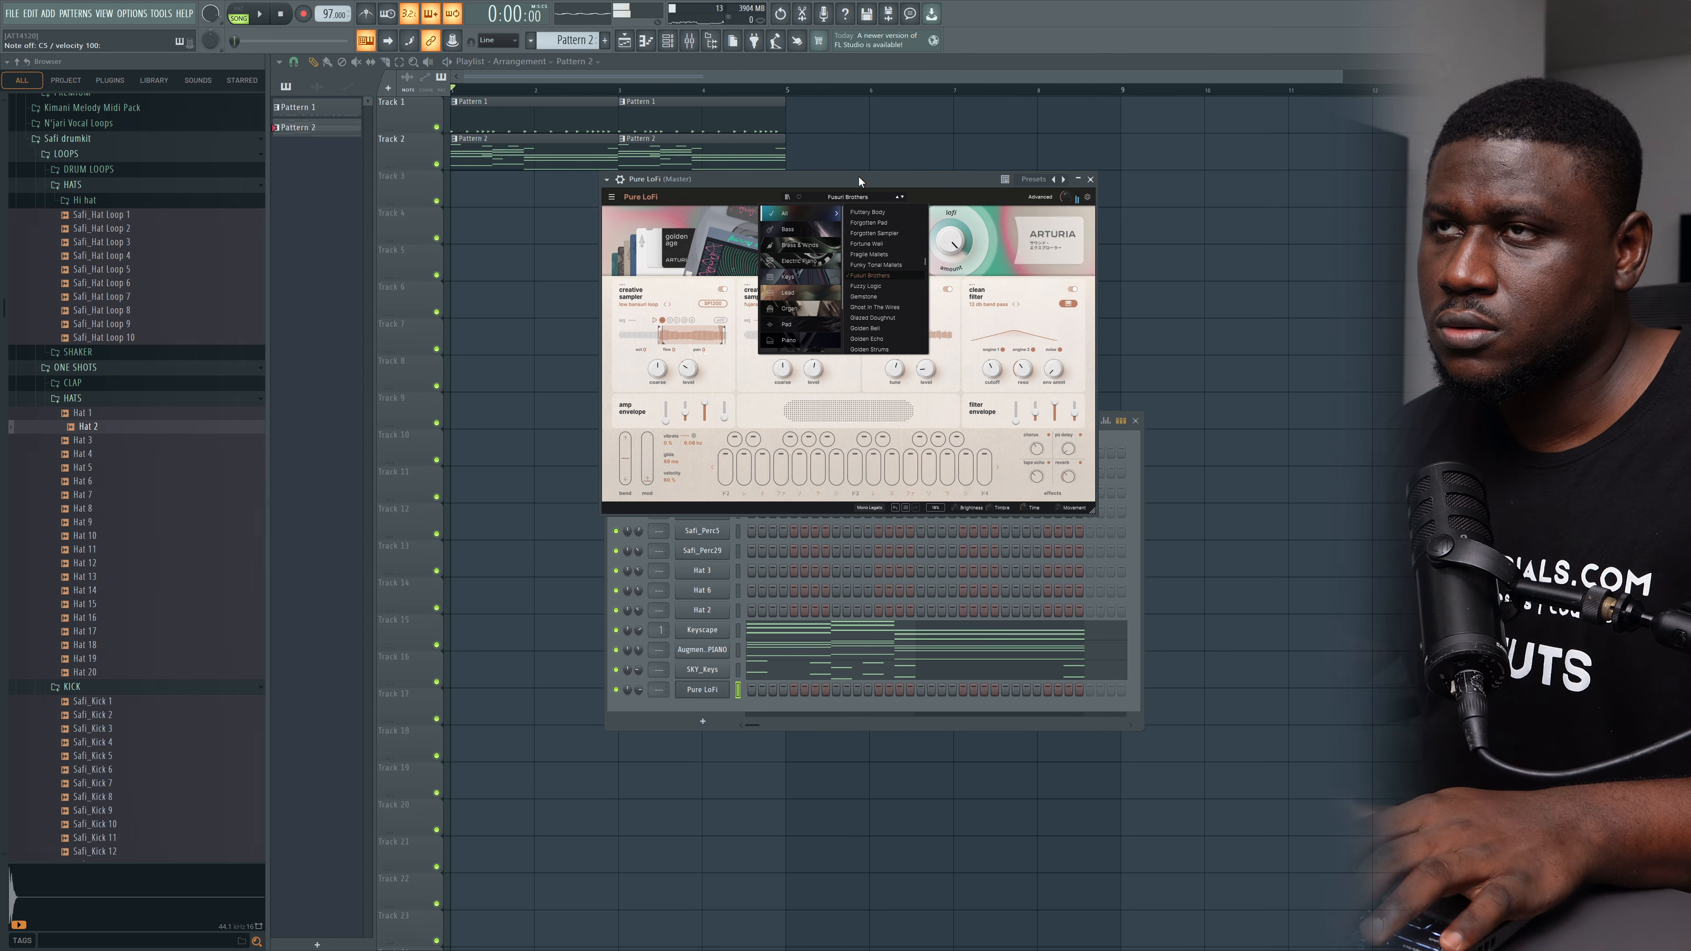
# Step: Copy the whole SKY_Keys melody and paste it into the Pure LoFi channel
pyautogui.click(1090, 180)
pyautogui.rightClick(728, 695)
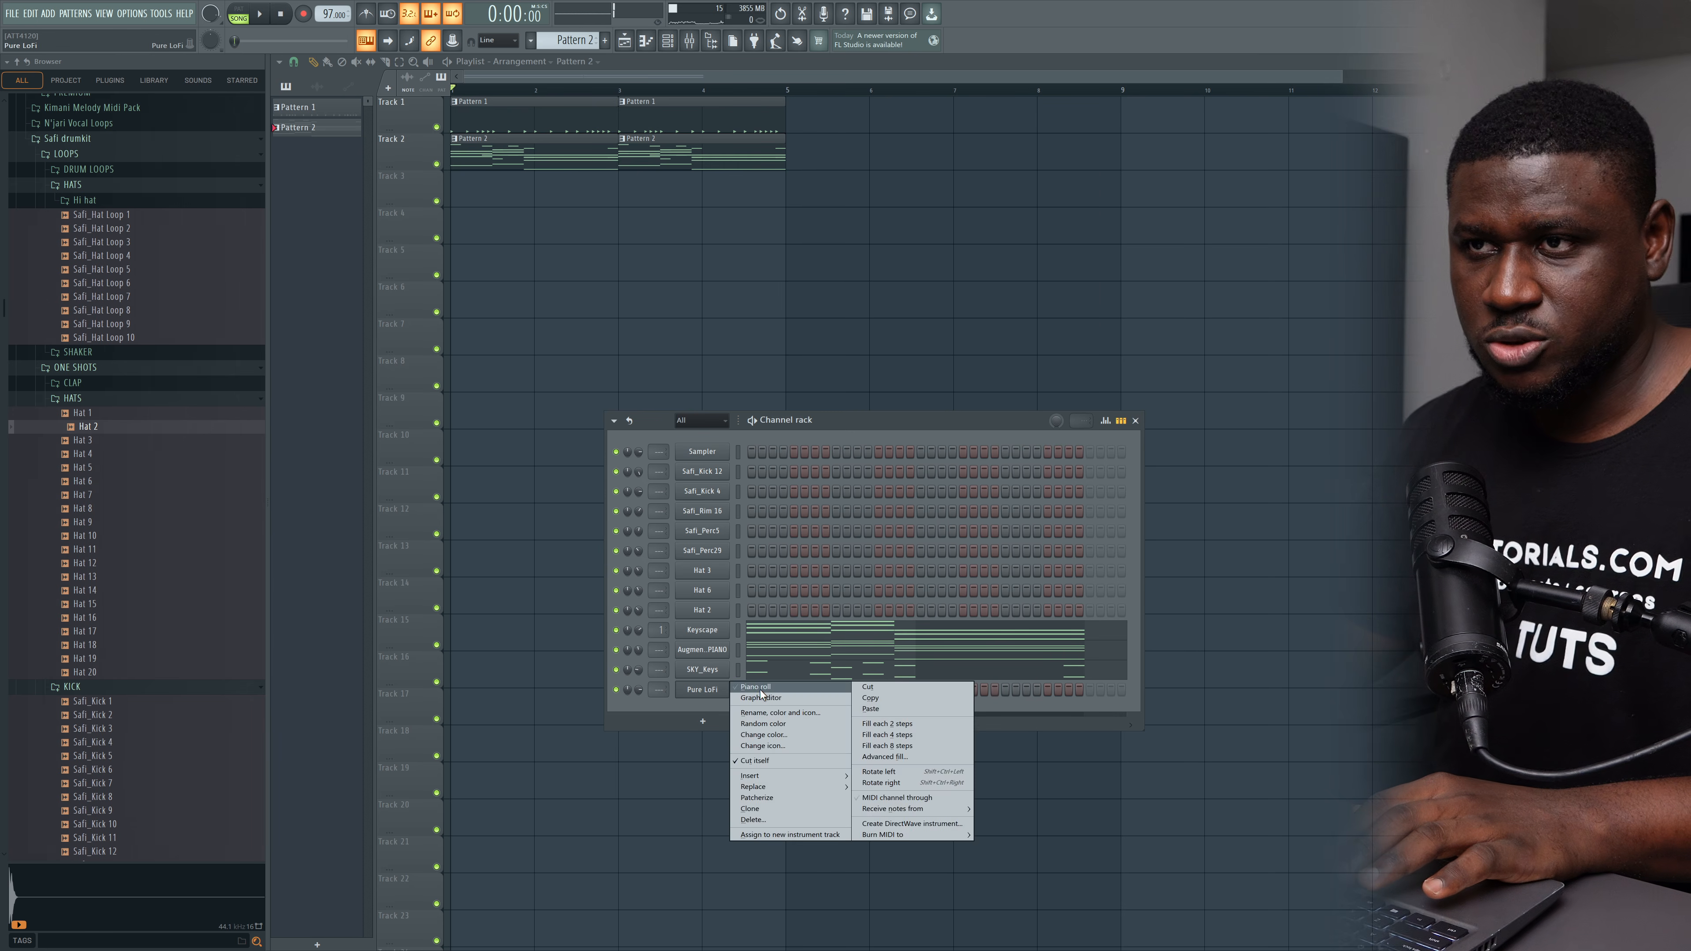
pyautogui.click(793, 816)
pyautogui.click(344, 357)
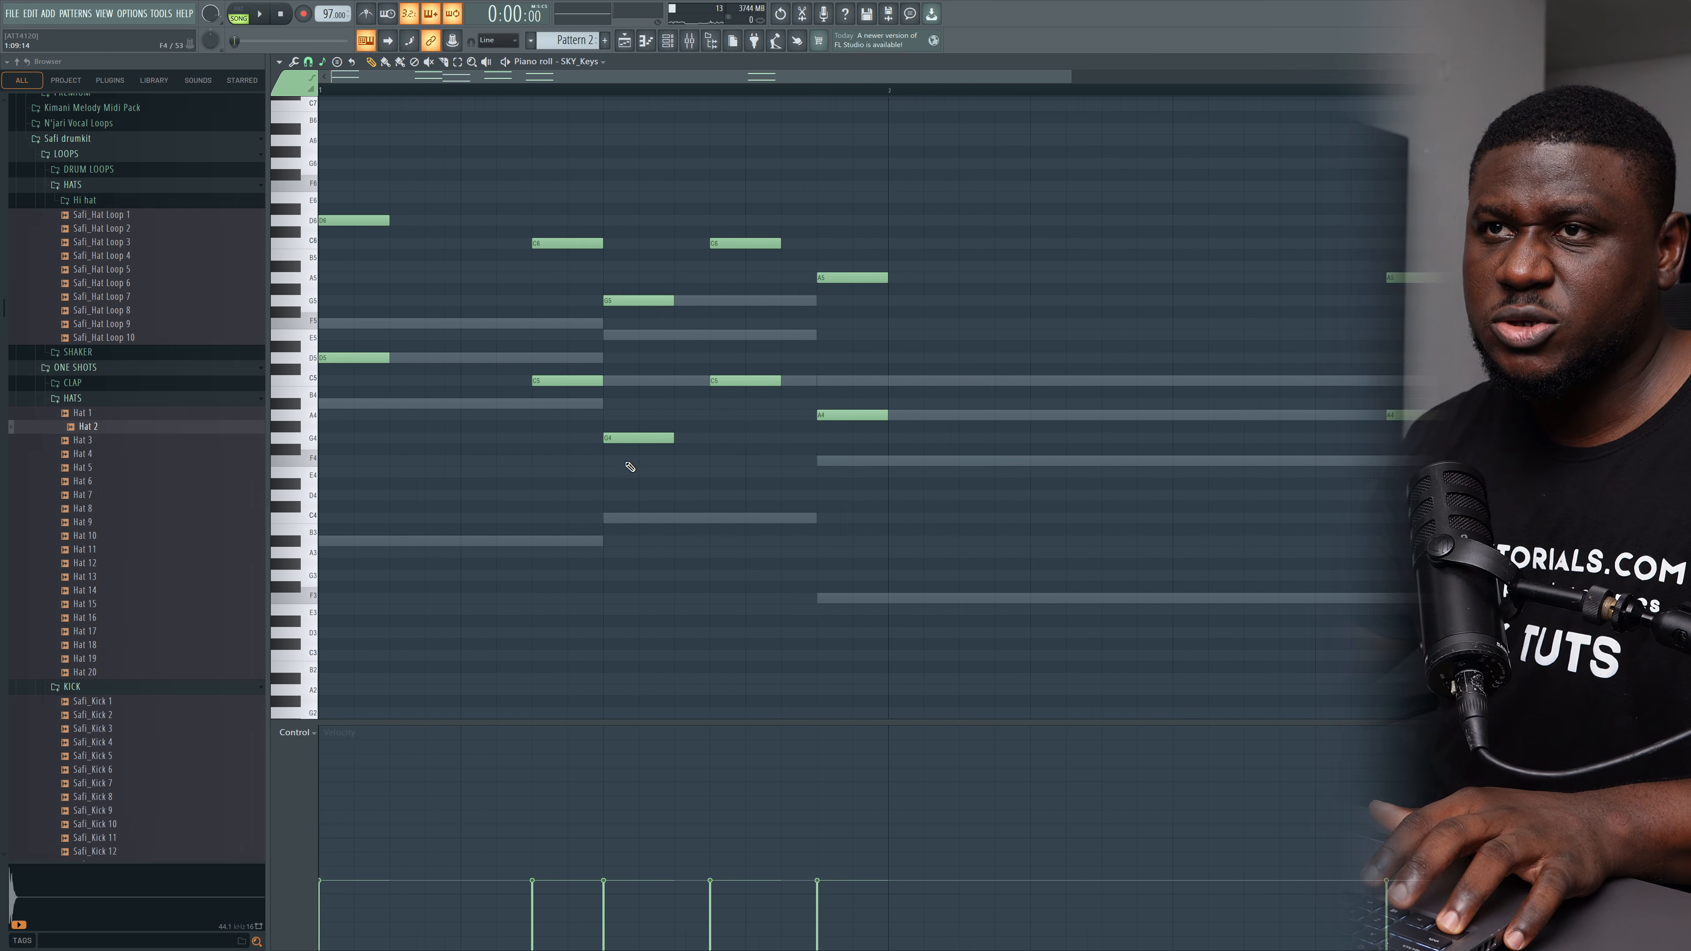
pyautogui.moveTo(433, 237); pyautogui.dragTo(725, 293)
pyautogui.click(668, 40)
pyautogui.rightClick(705, 670)
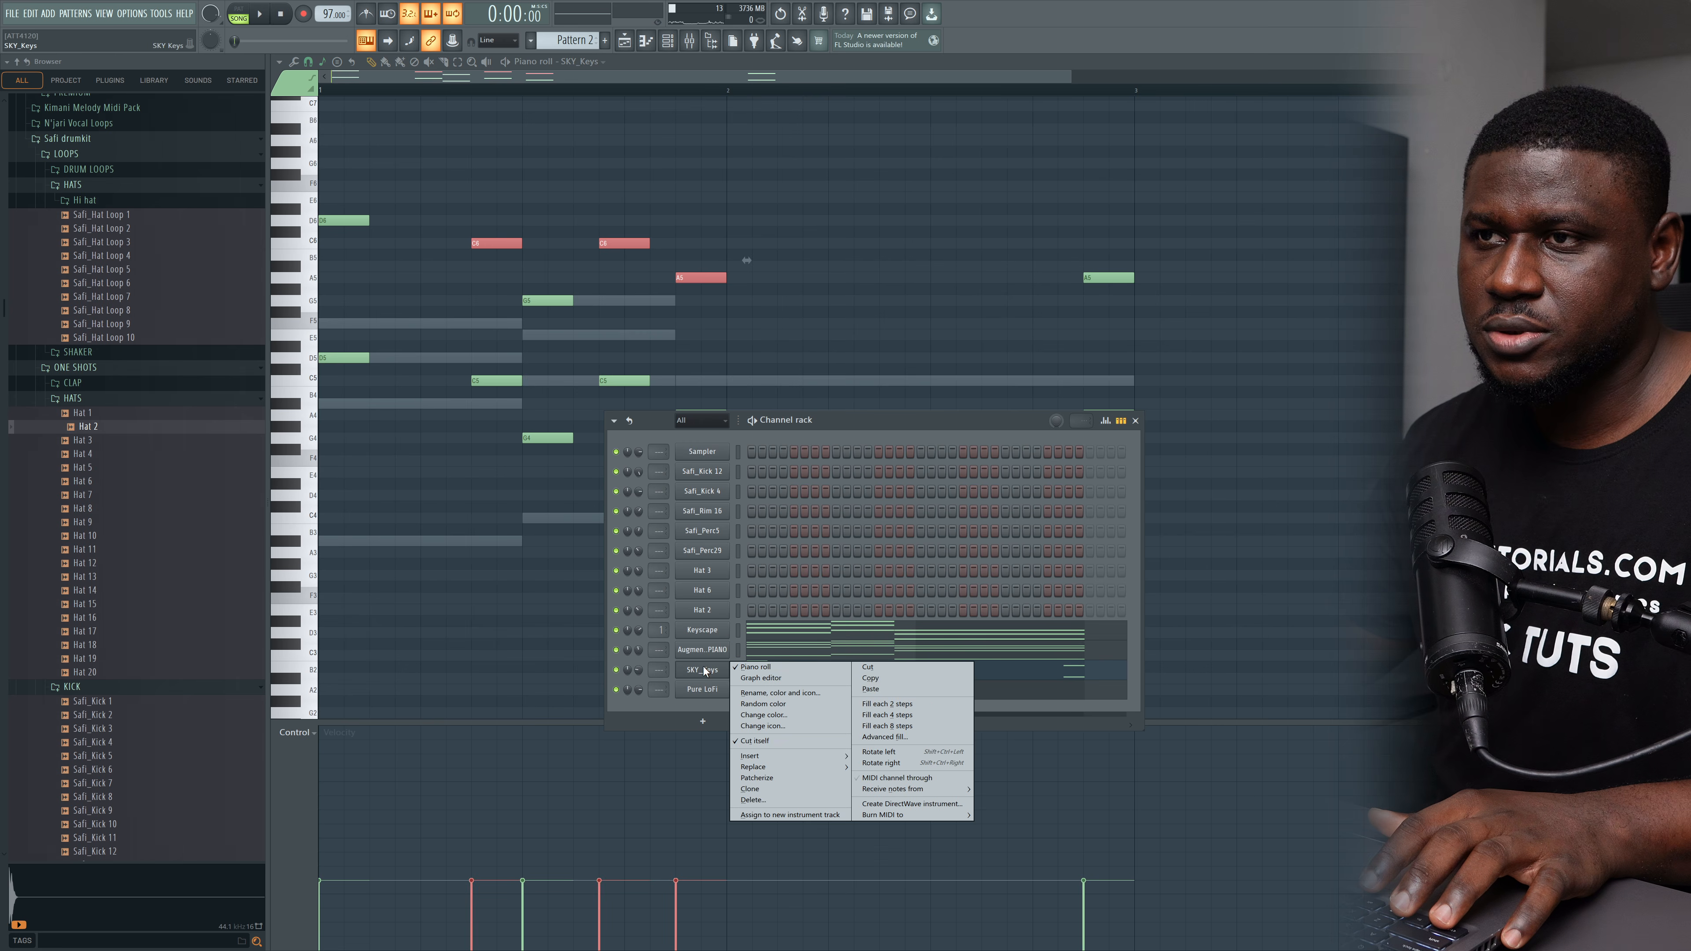
pyautogui.click(894, 677)
pyautogui.rightClick(702, 689)
pyautogui.click(874, 710)
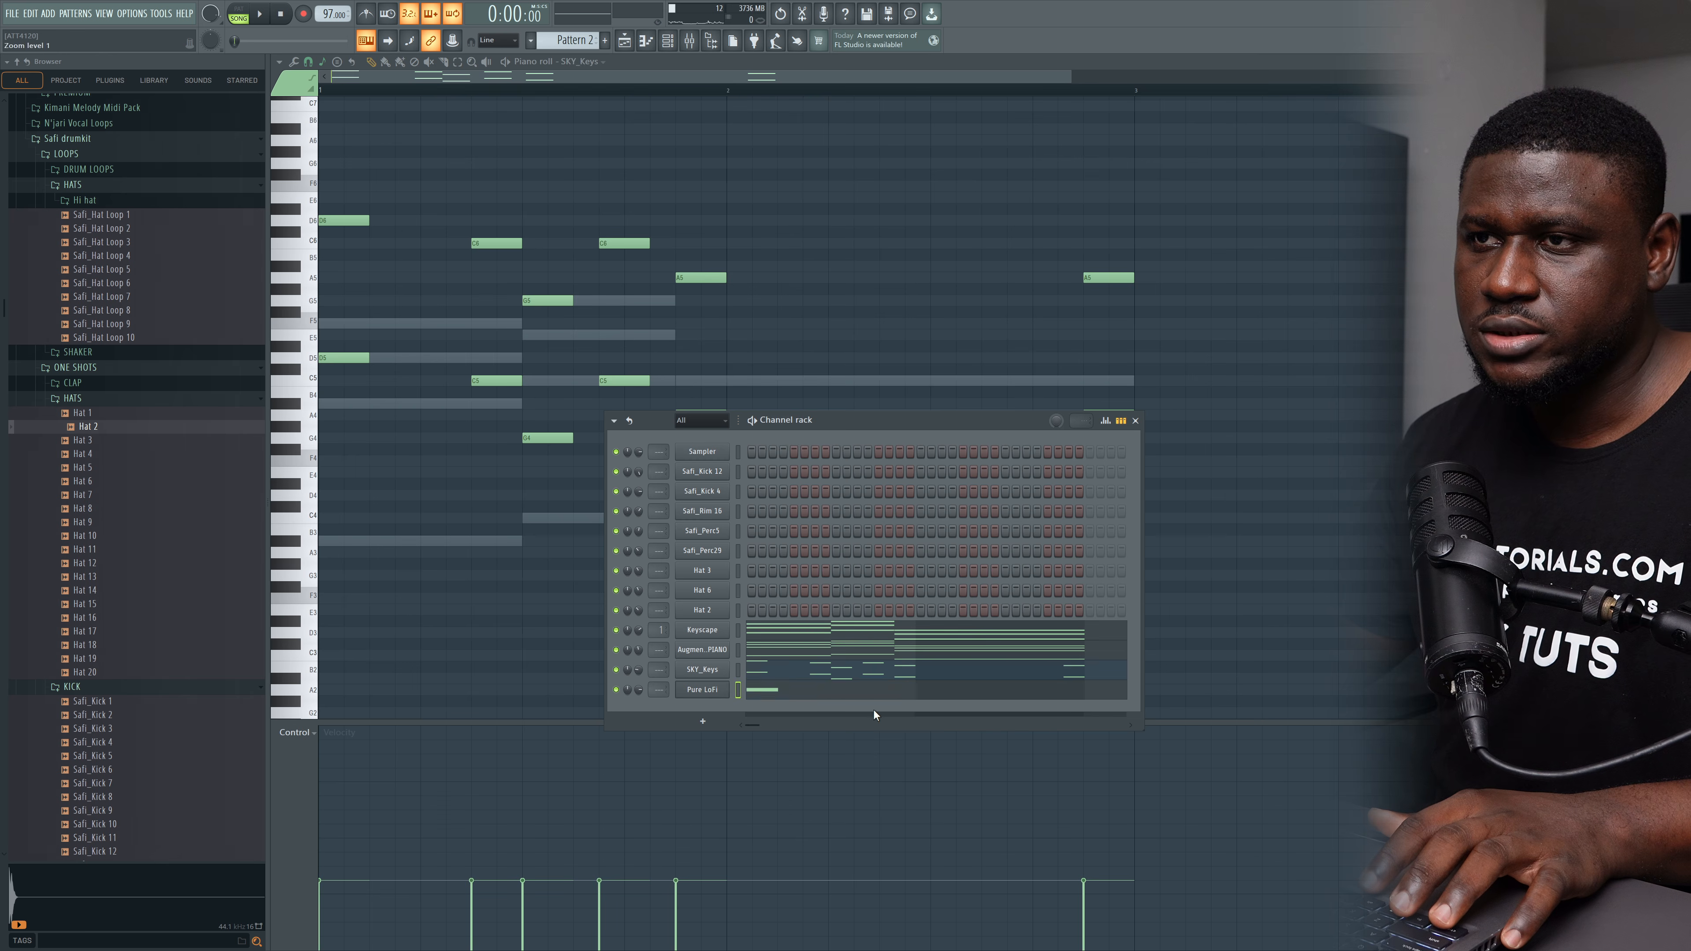
# Step: Delete the lower-octave notes from the Pure LoFi melody, keeping only D6, C6, G5, C6 and the two A5 notes, and play it
pyautogui.press('F5')
pyautogui.click(861, 699)
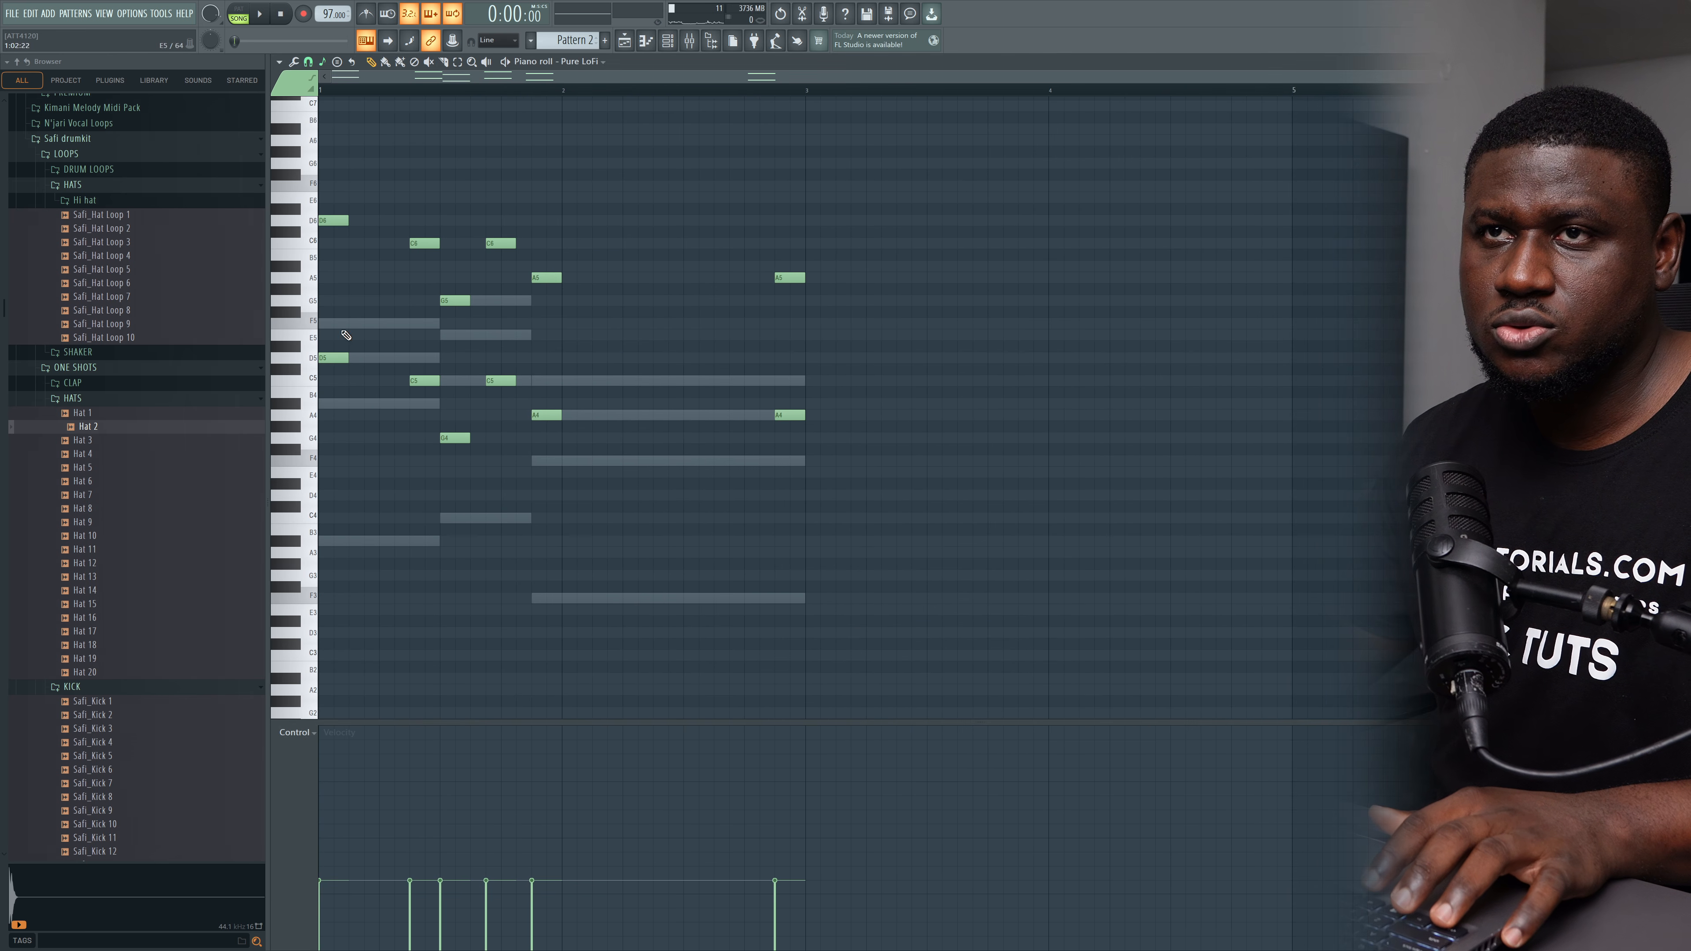
pyautogui.rightClick(501, 382)
pyautogui.rightClick(545, 415)
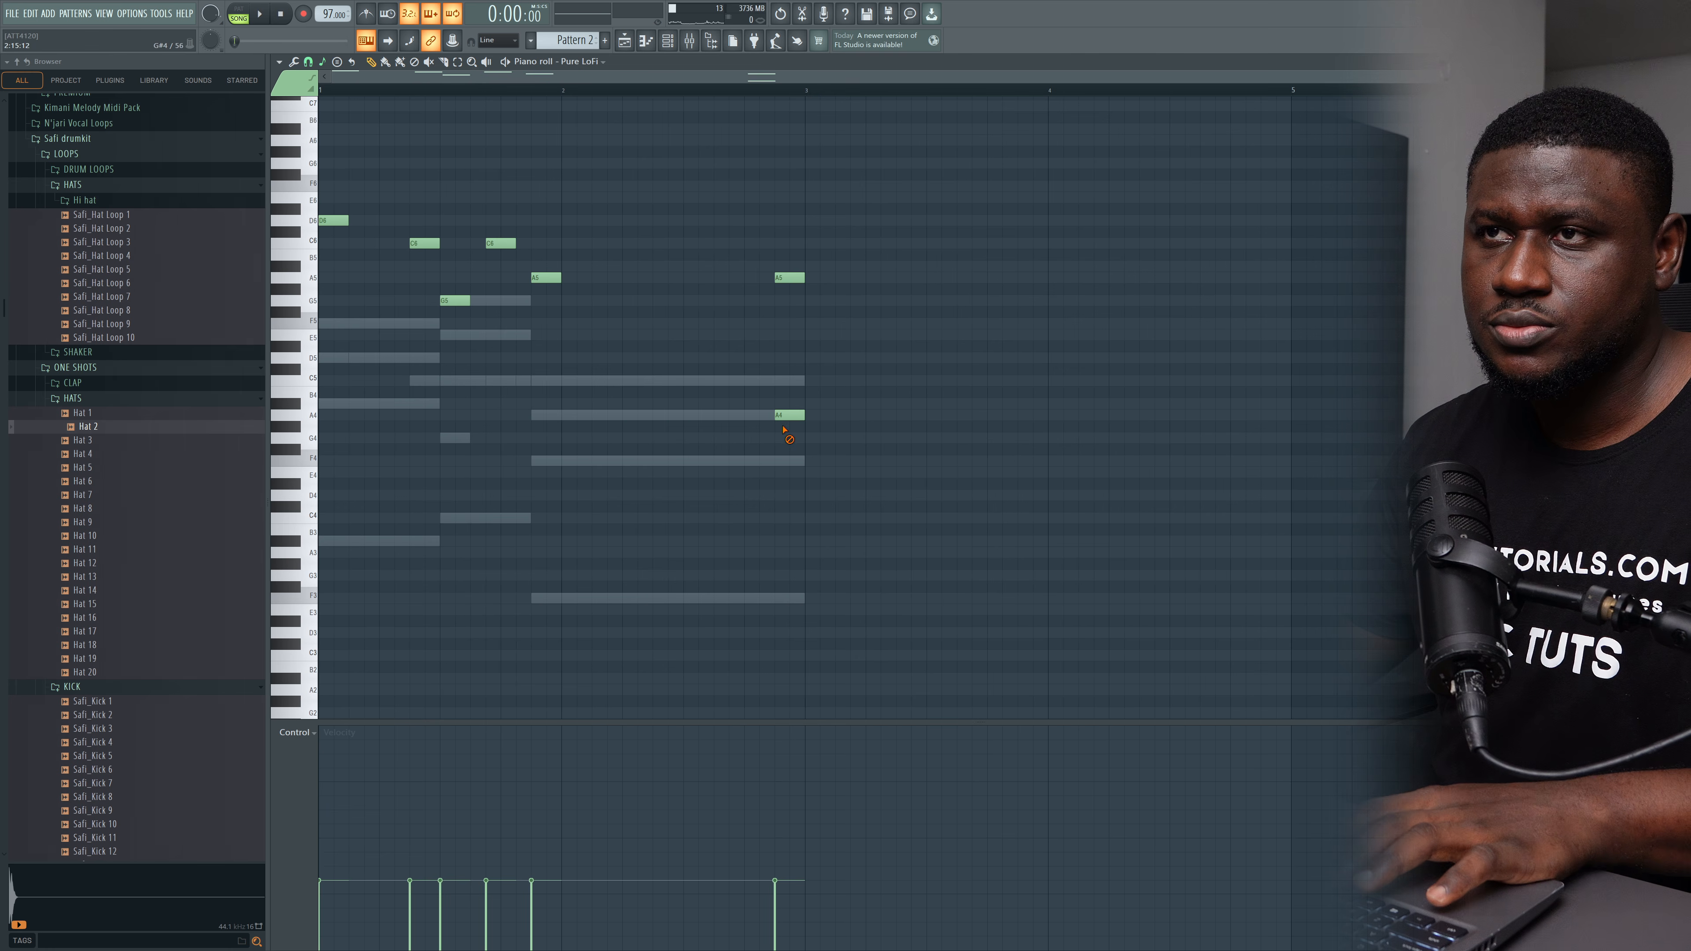
pyautogui.rightClick(787, 416)
pyautogui.press('space')
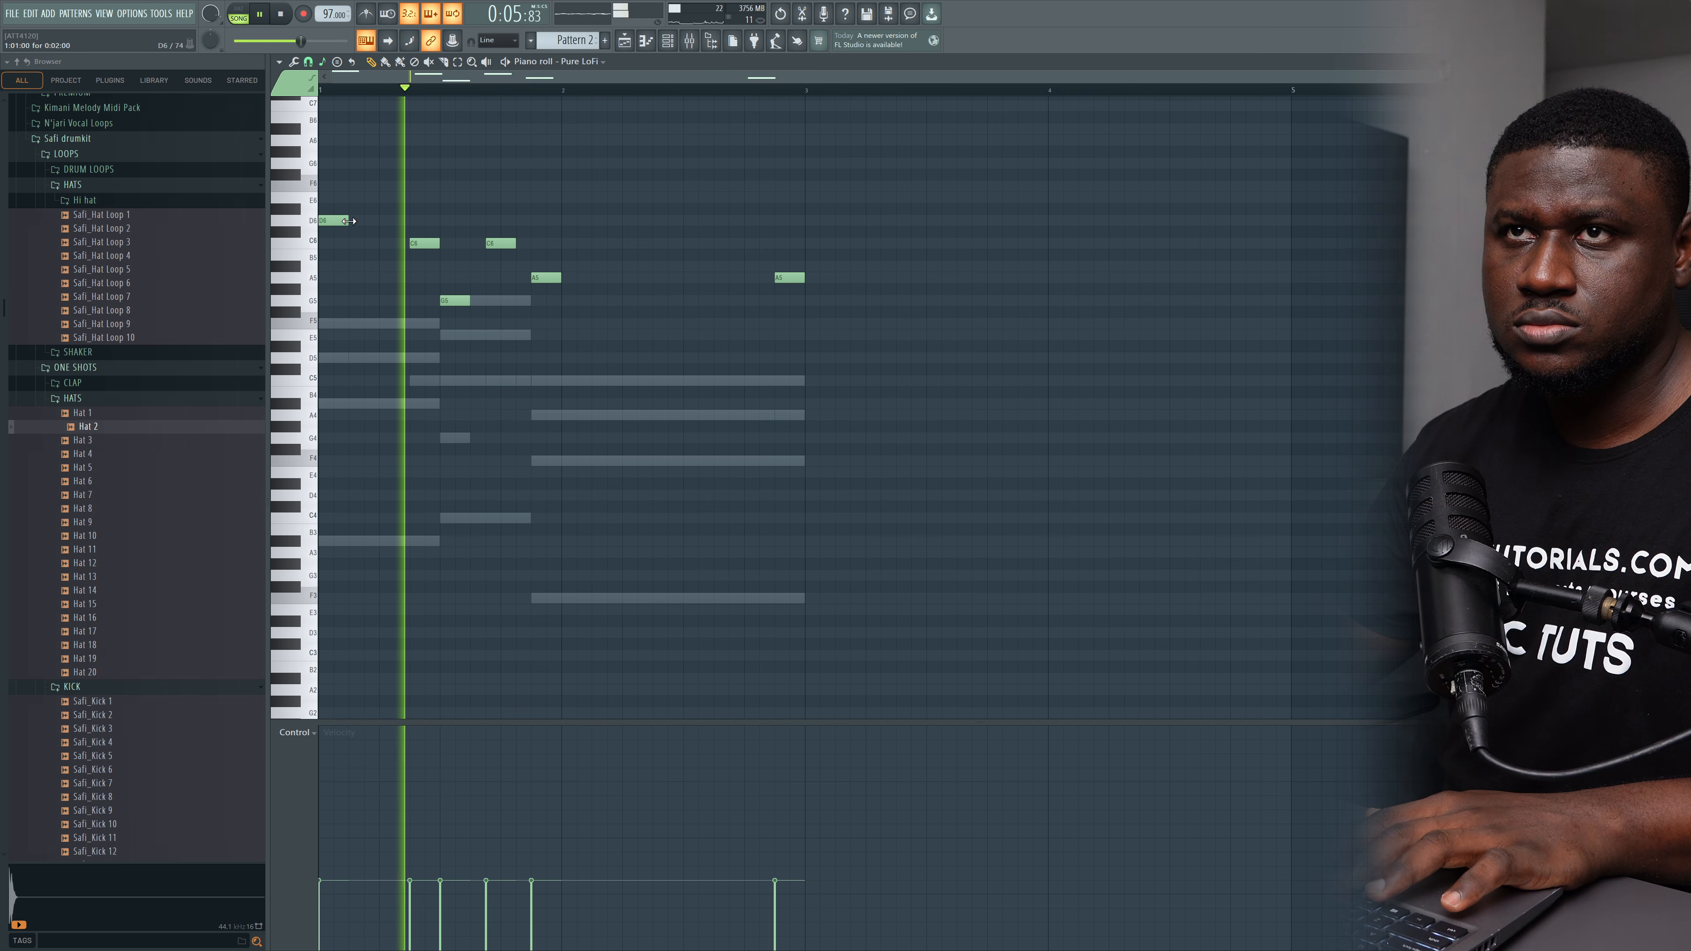
# Step: Lengthen the Pure LoFi notes during playback: D6 to six steps, G5 and the second C6 to four, and the first A5 to seven
pyautogui.press('space')
pyautogui.press('space')
pyautogui.press('space')
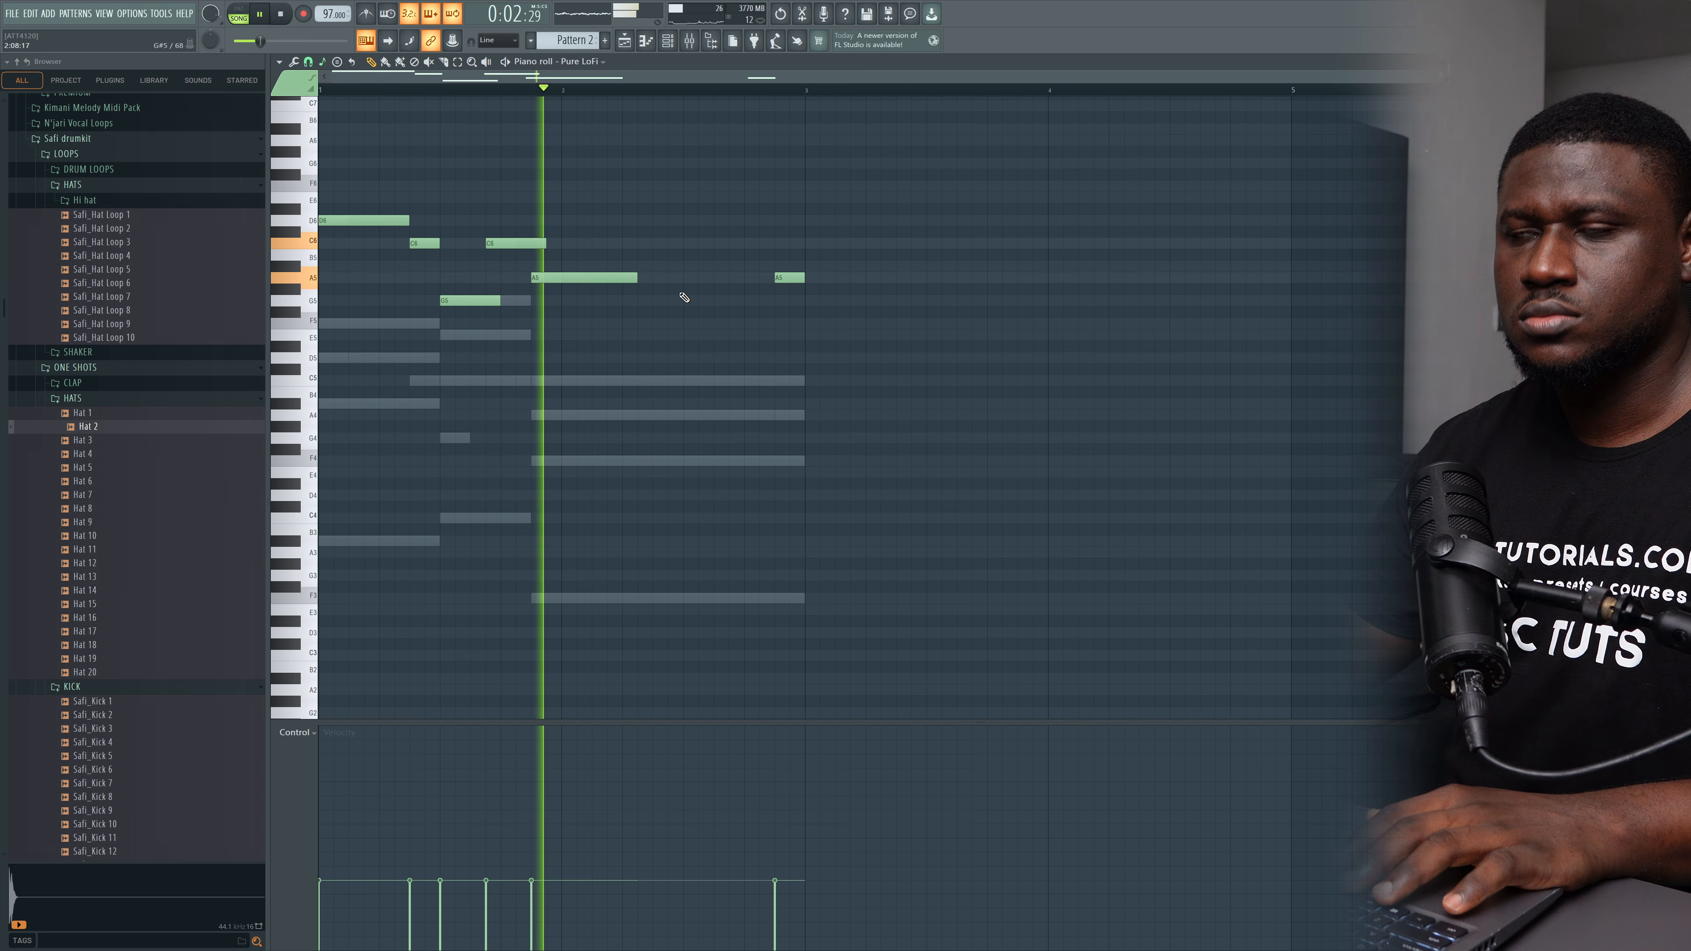
# Step: Lower the Pure LoFi channel's volume to about 45% while the beat plays
pyautogui.click(668, 41)
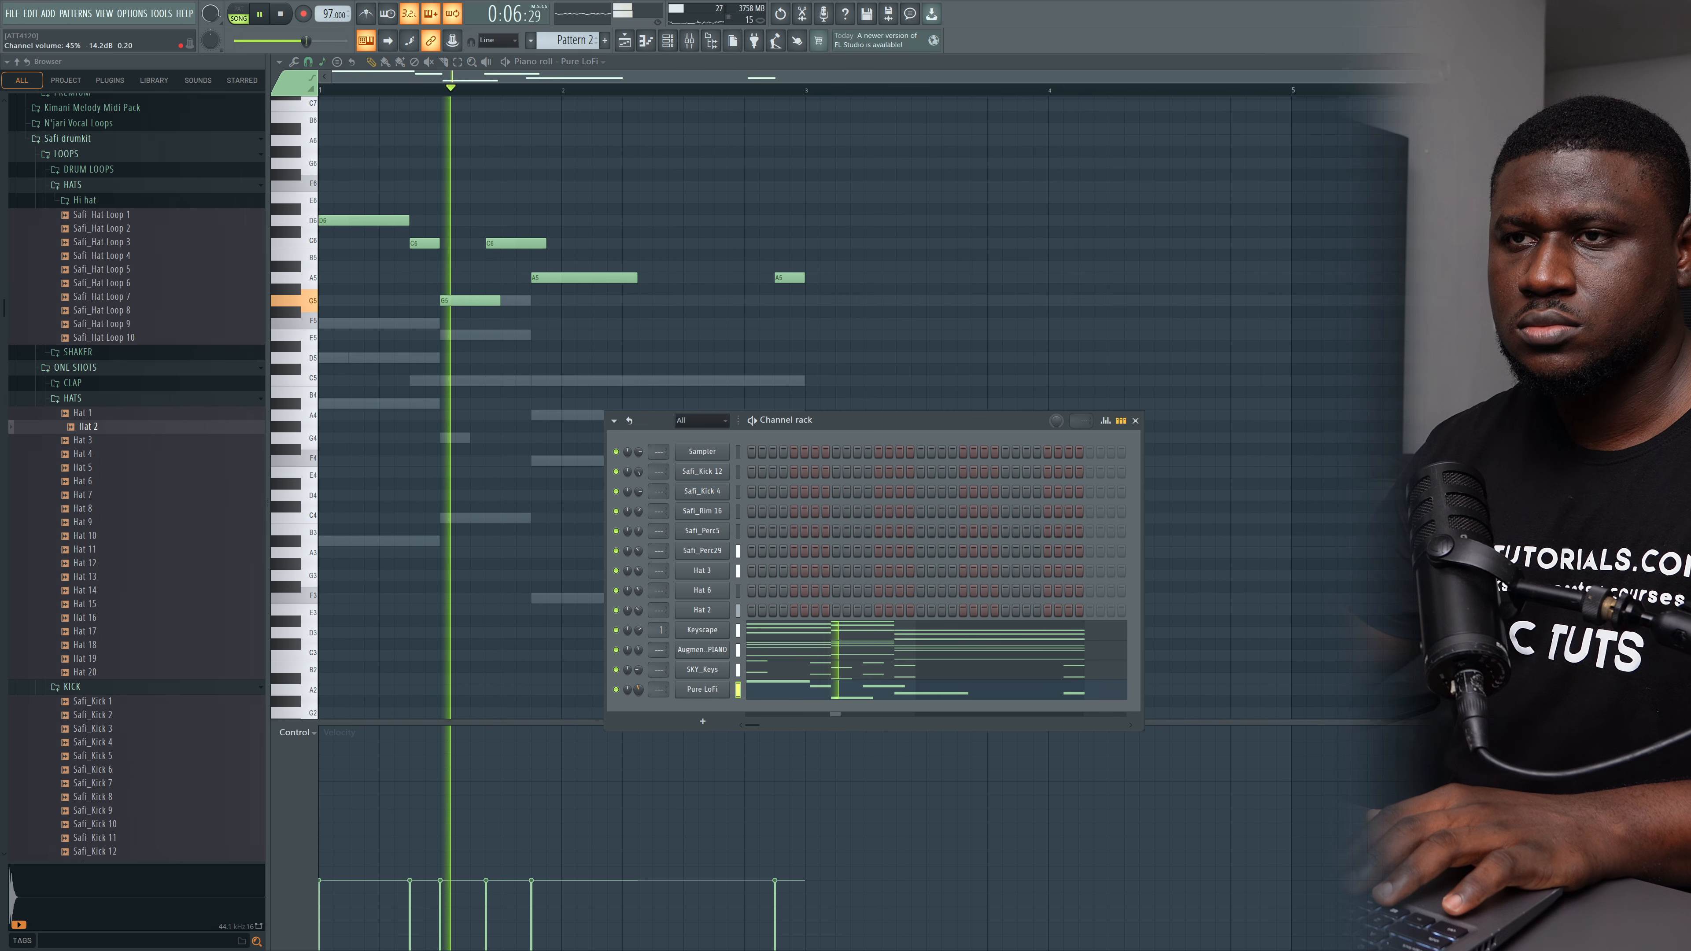
pyautogui.moveTo(638, 689); pyautogui.dragTo(665, 656)
pyautogui.press('space')
# Step: Add a second Pure LoFi channel, try its A Dry Landscape preset and load Ambient Master
pyautogui.click(746, 678)
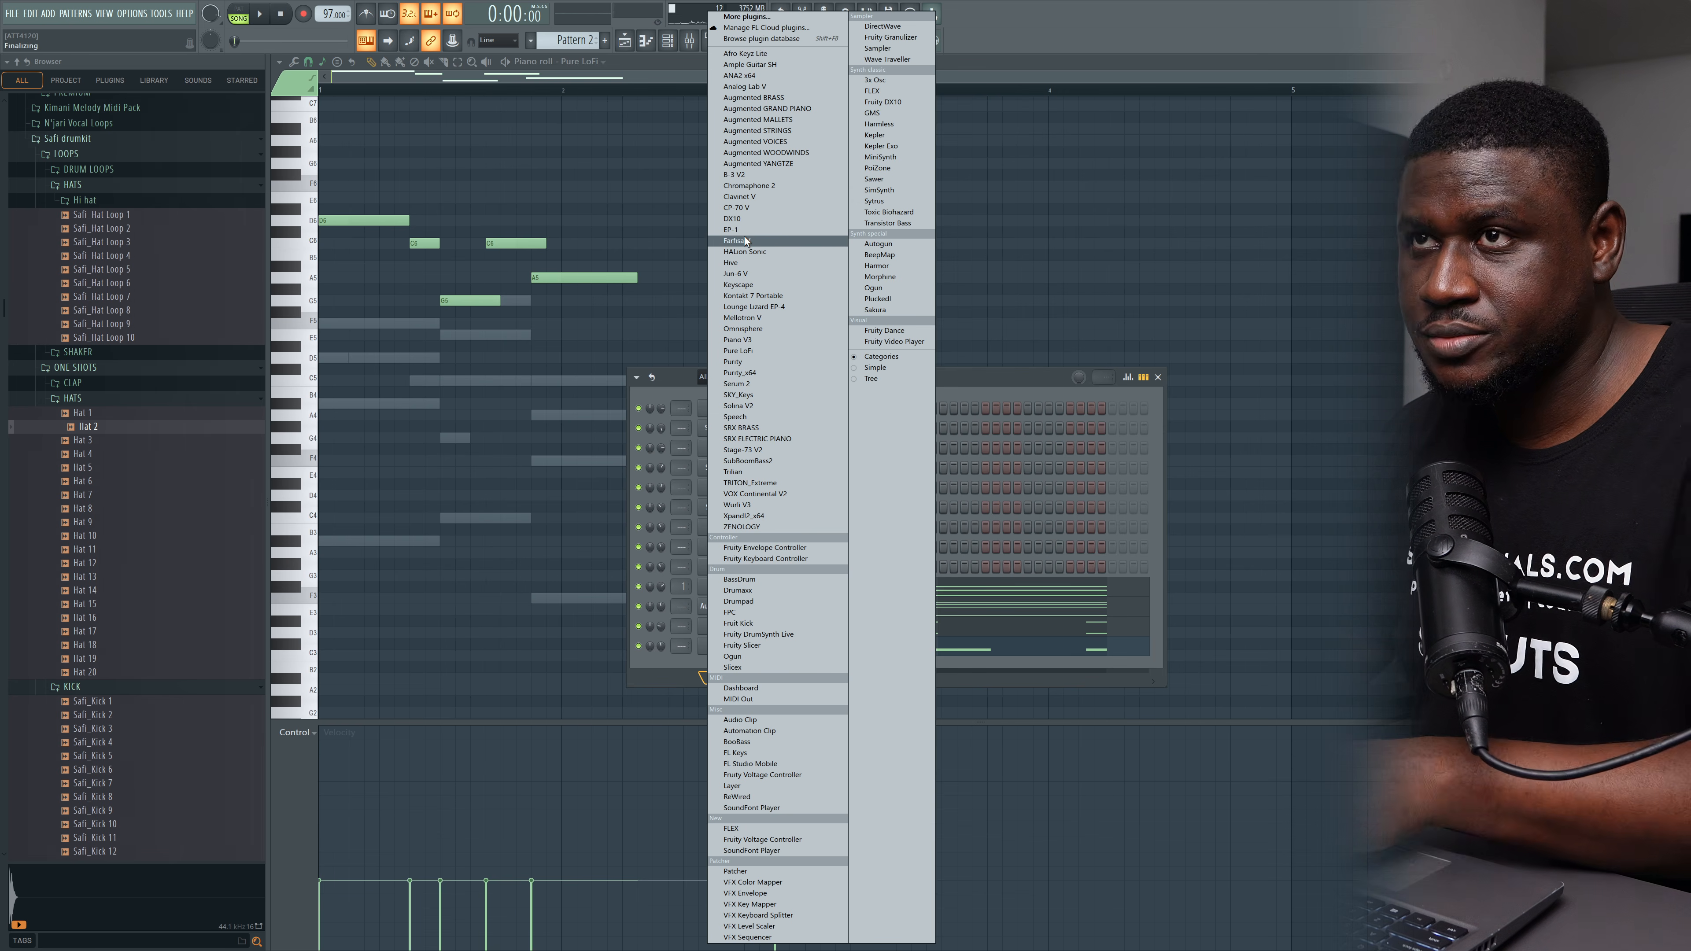
pyautogui.click(741, 296)
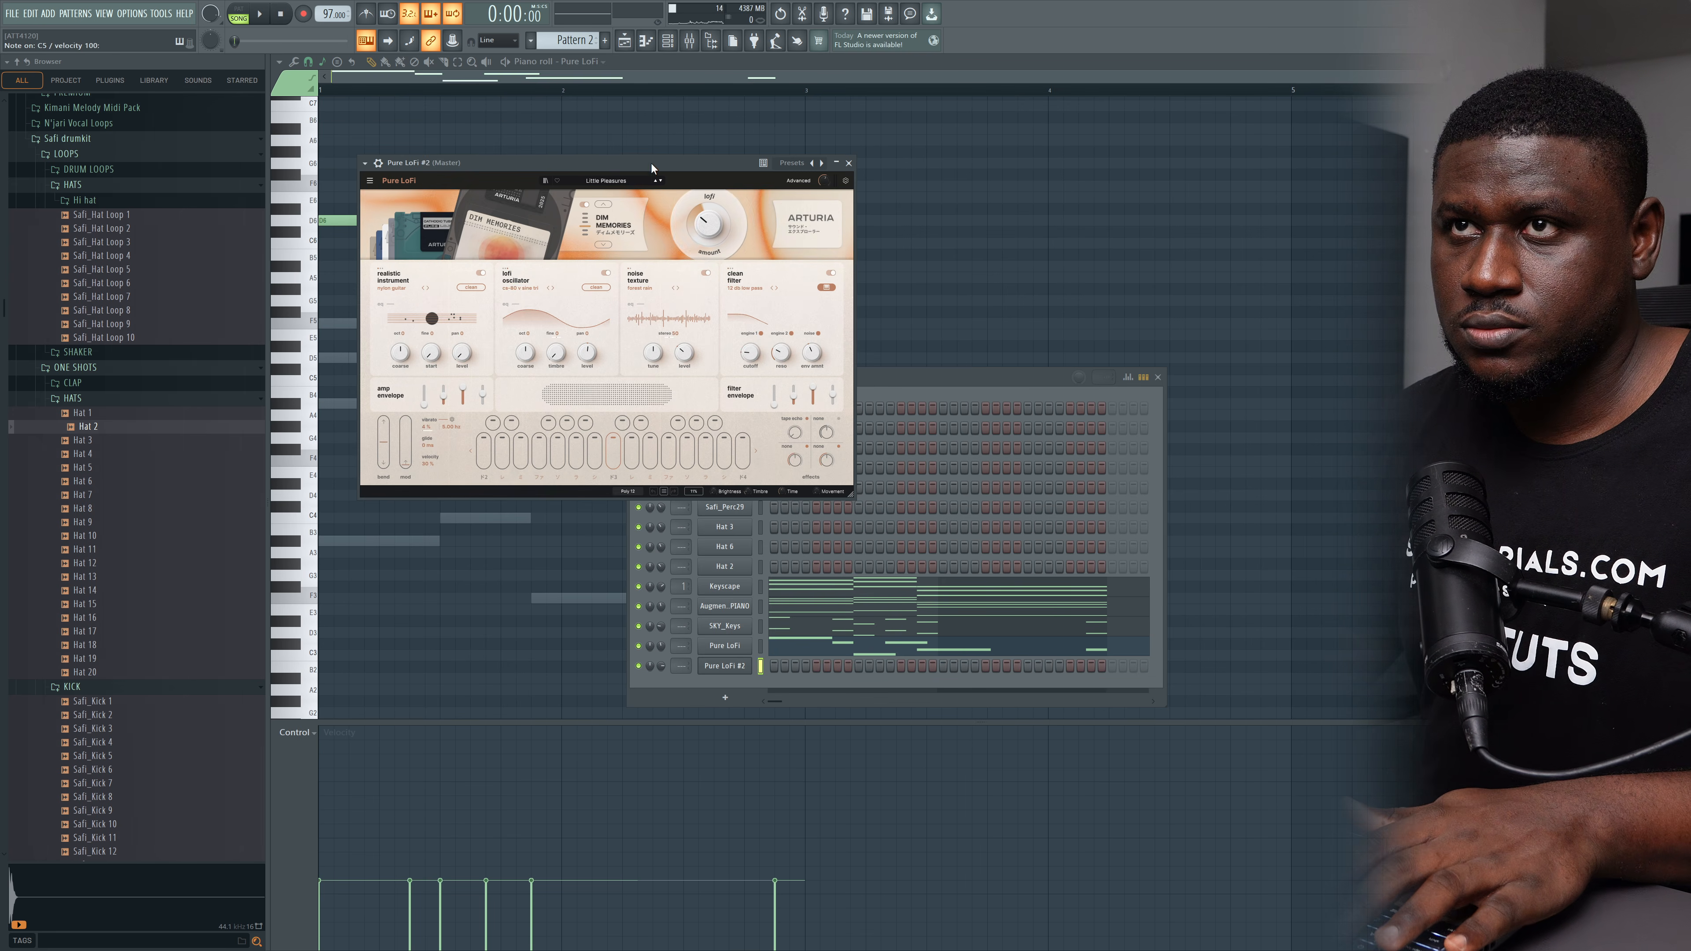
pyautogui.click(620, 184)
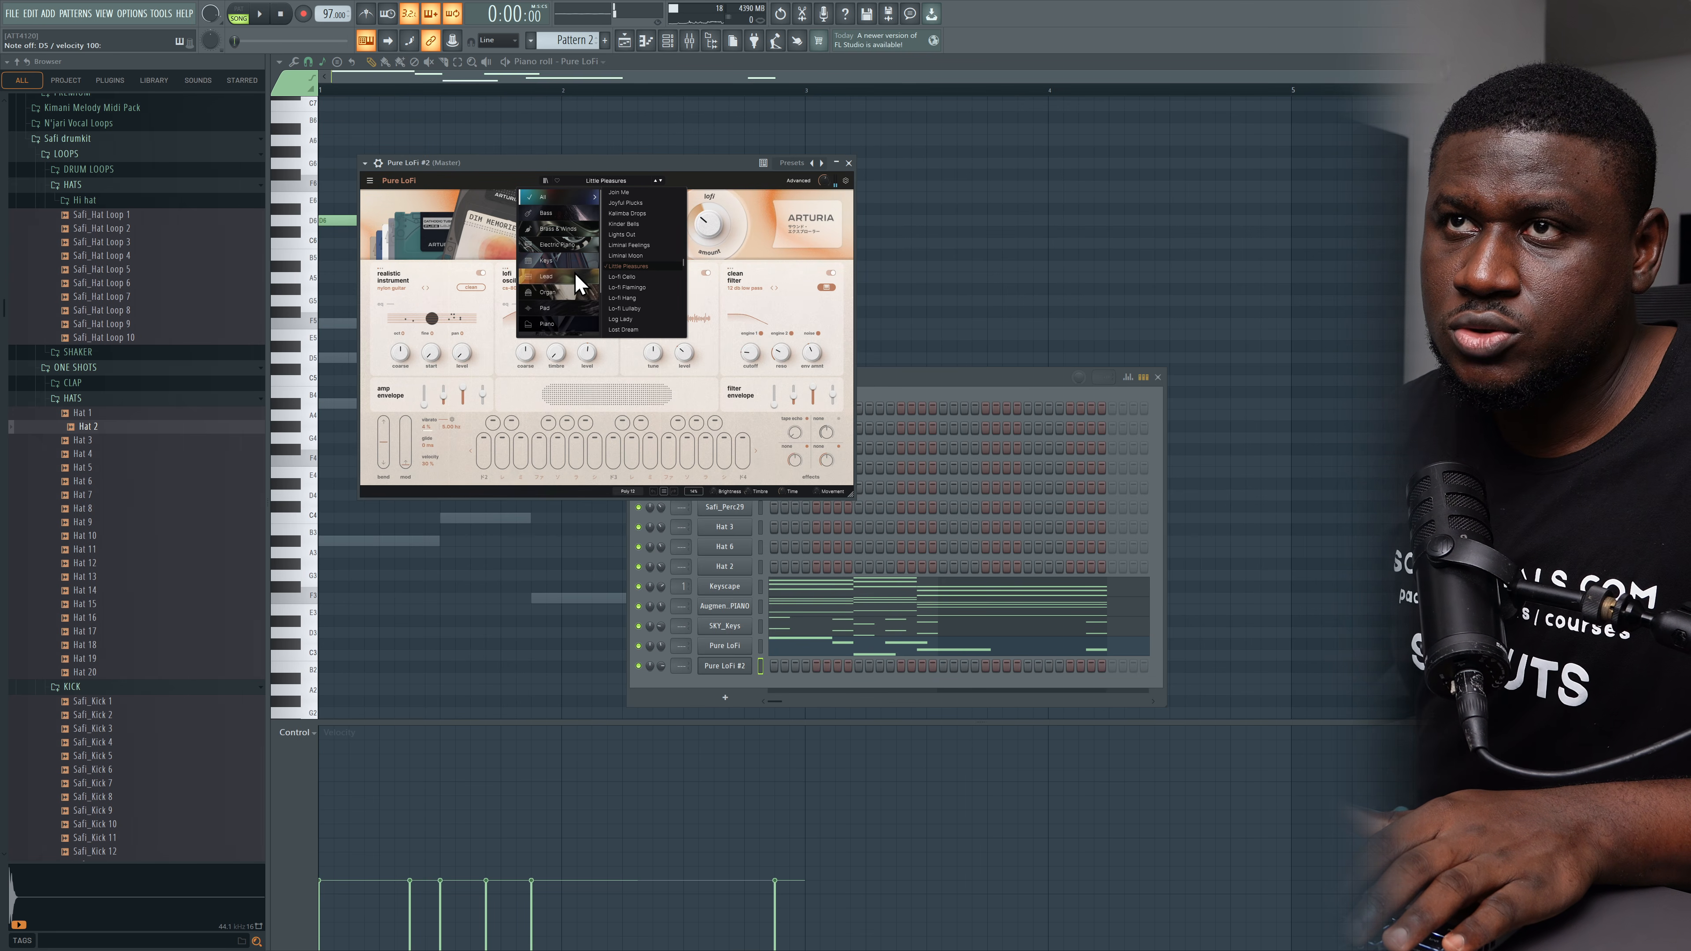
pyautogui.click(636, 195)
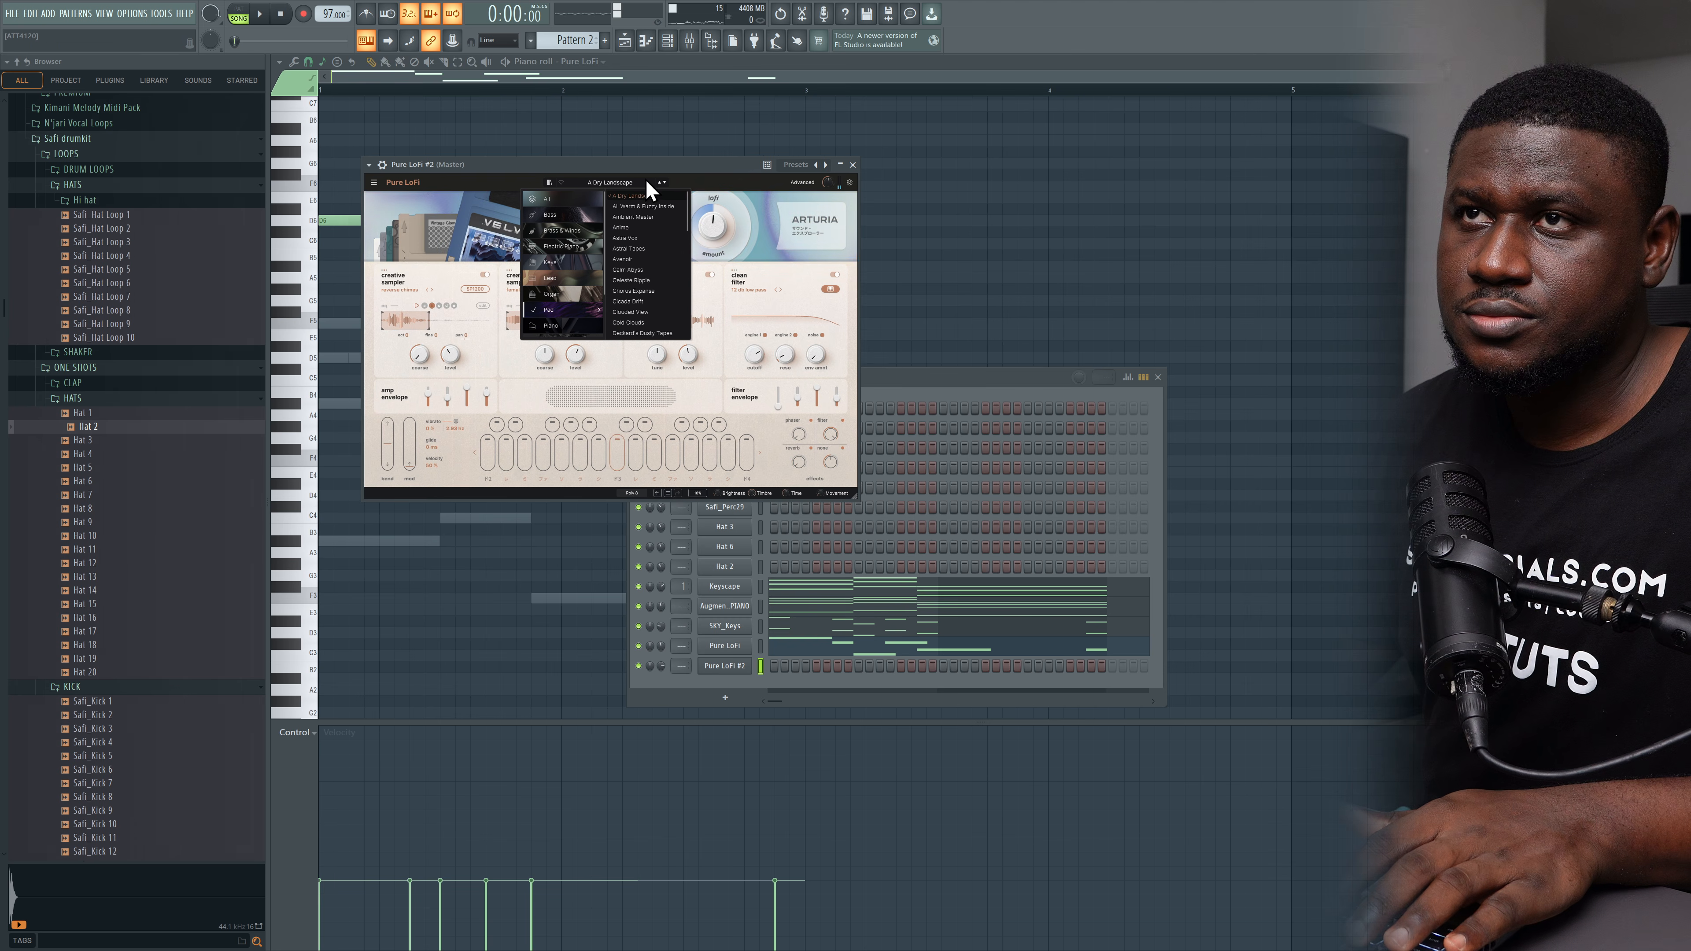
pyautogui.click(637, 217)
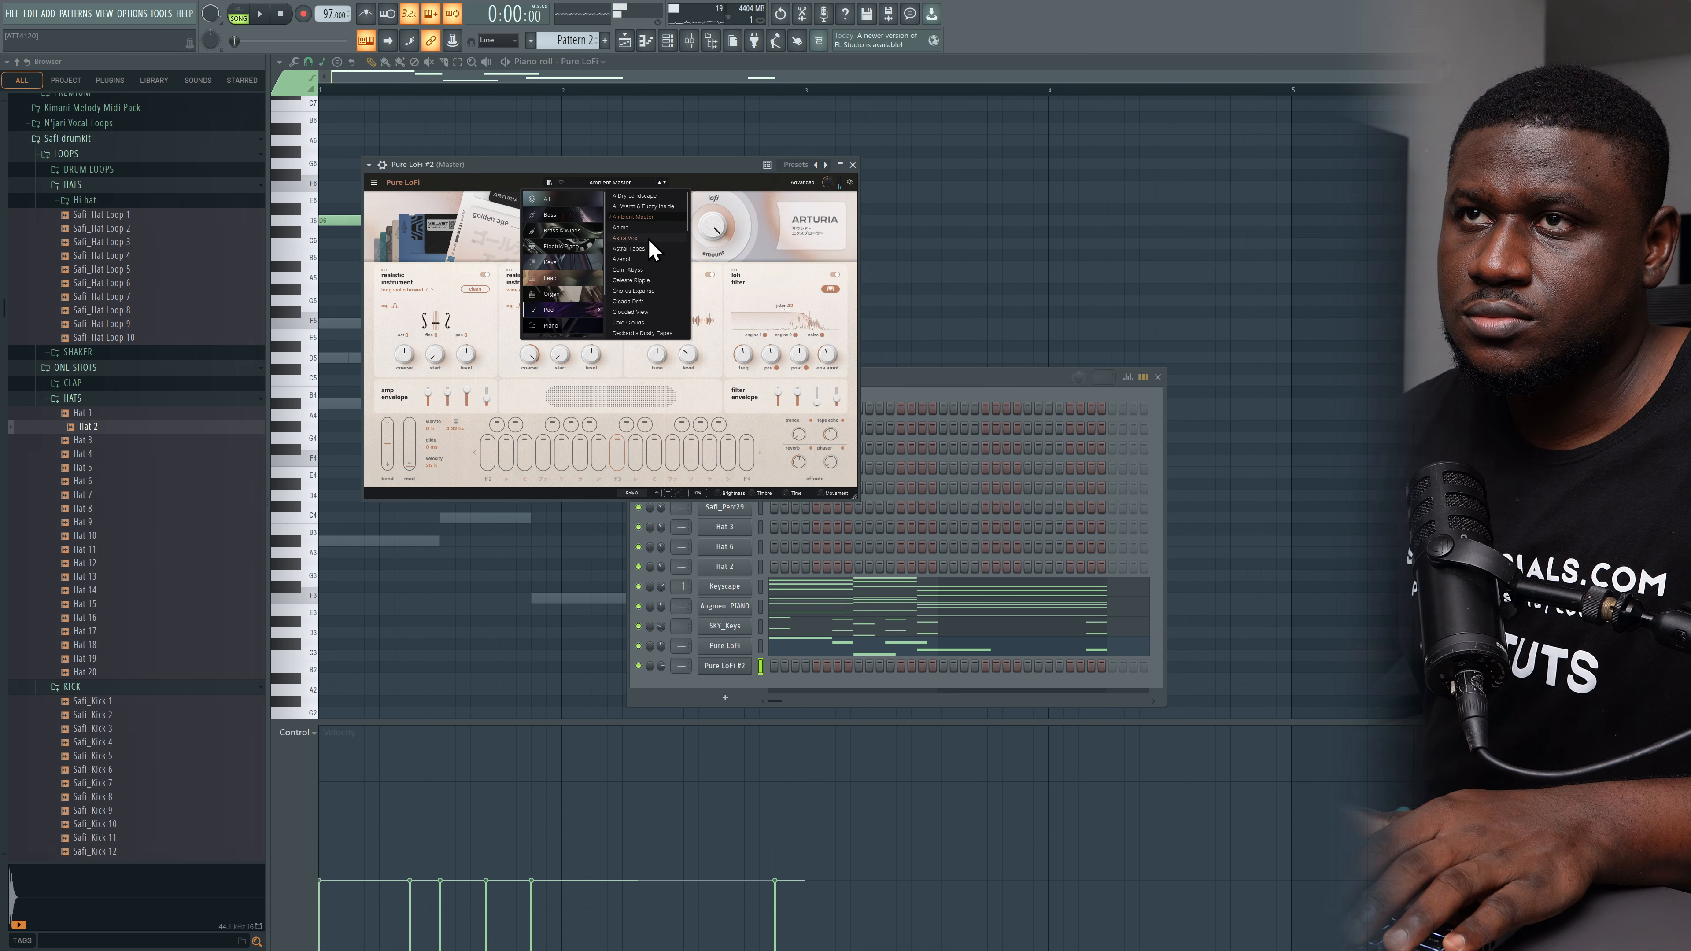
# Step: Place a single four-step C5 note on step 5 of bar 2 for the second Pure LoFi channel and play it
pyautogui.click(734, 667)
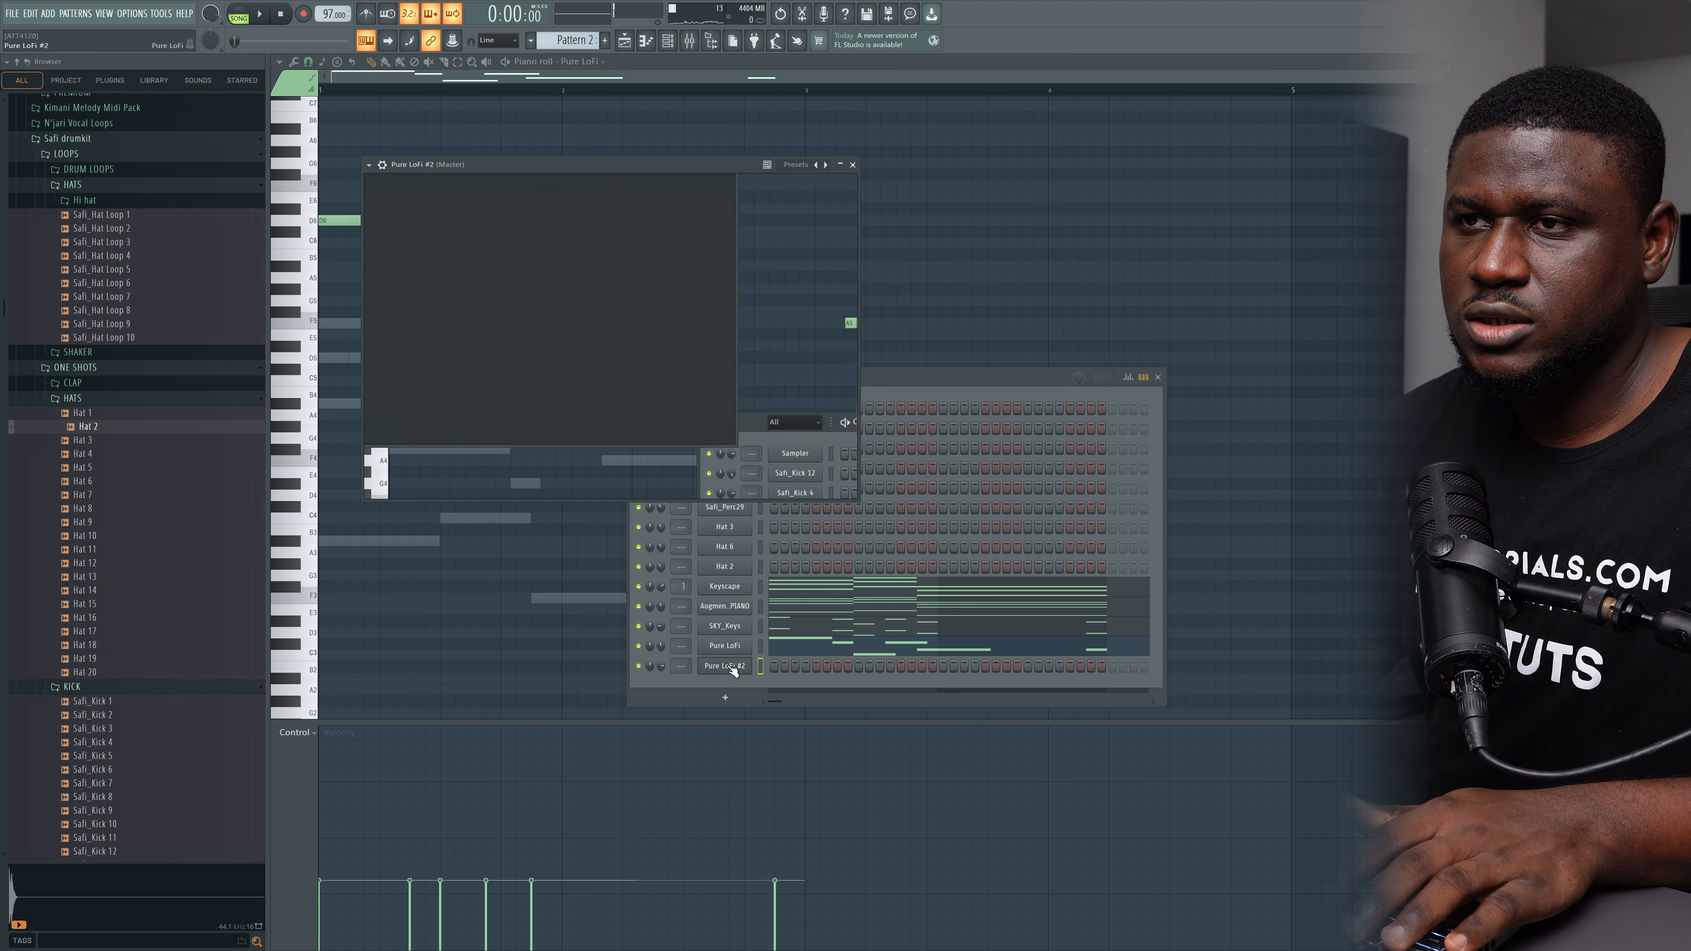
pyautogui.rightClick(737, 666)
pyautogui.click(796, 667)
pyautogui.click(356, 465)
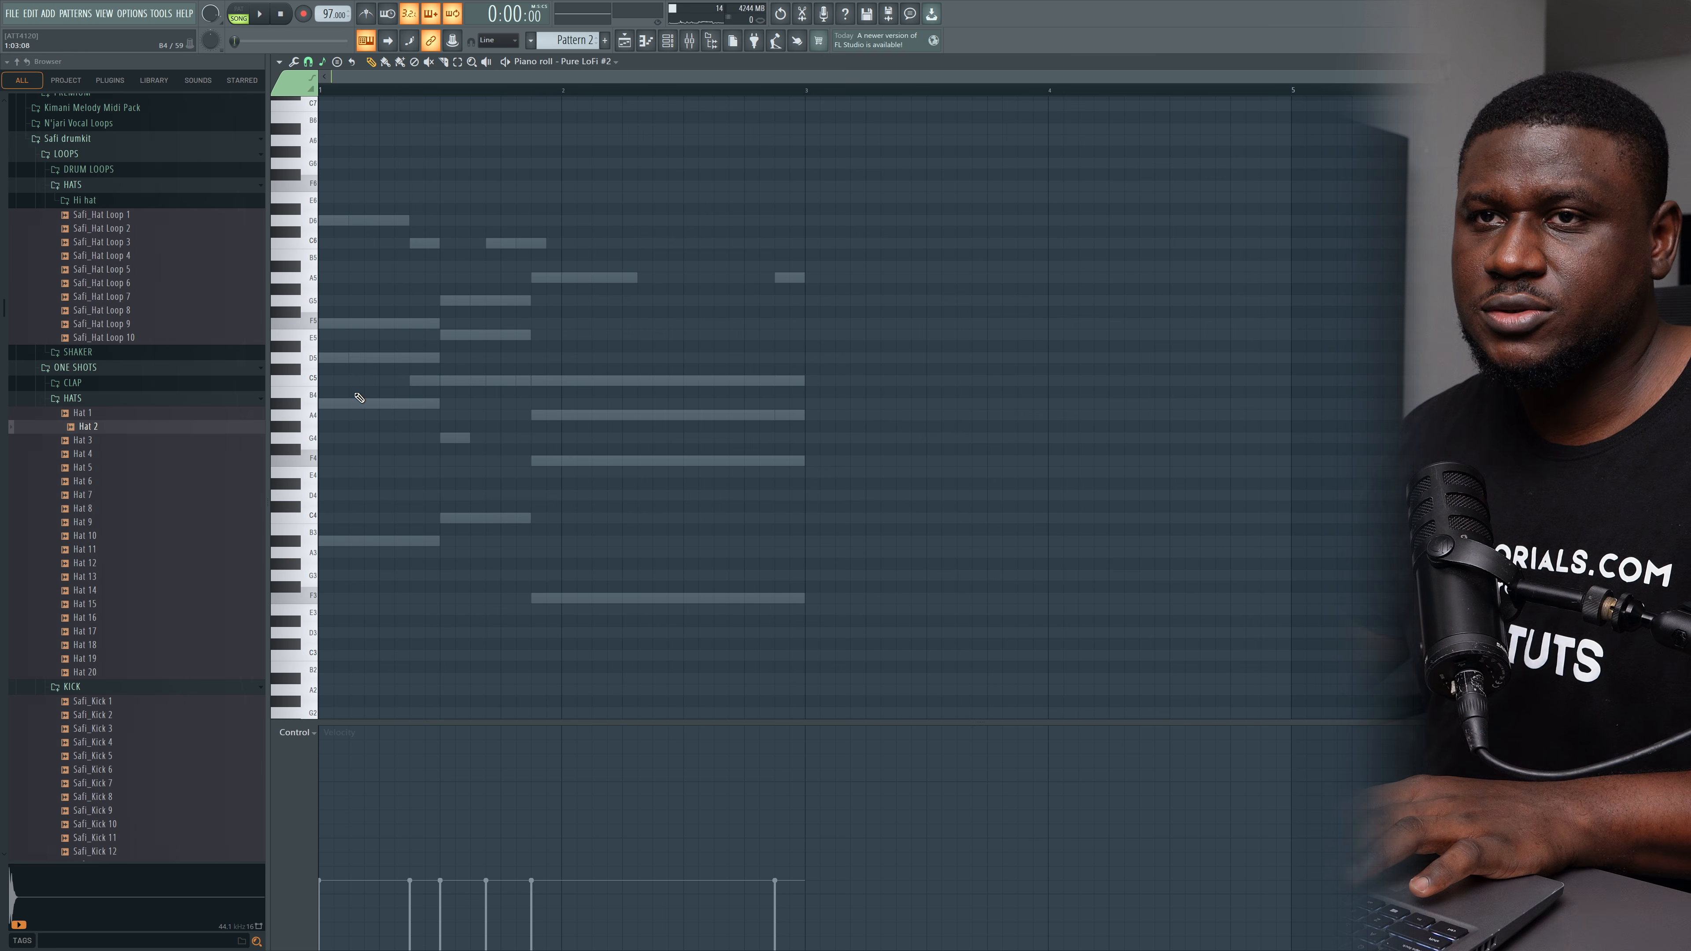
pyautogui.press('space')
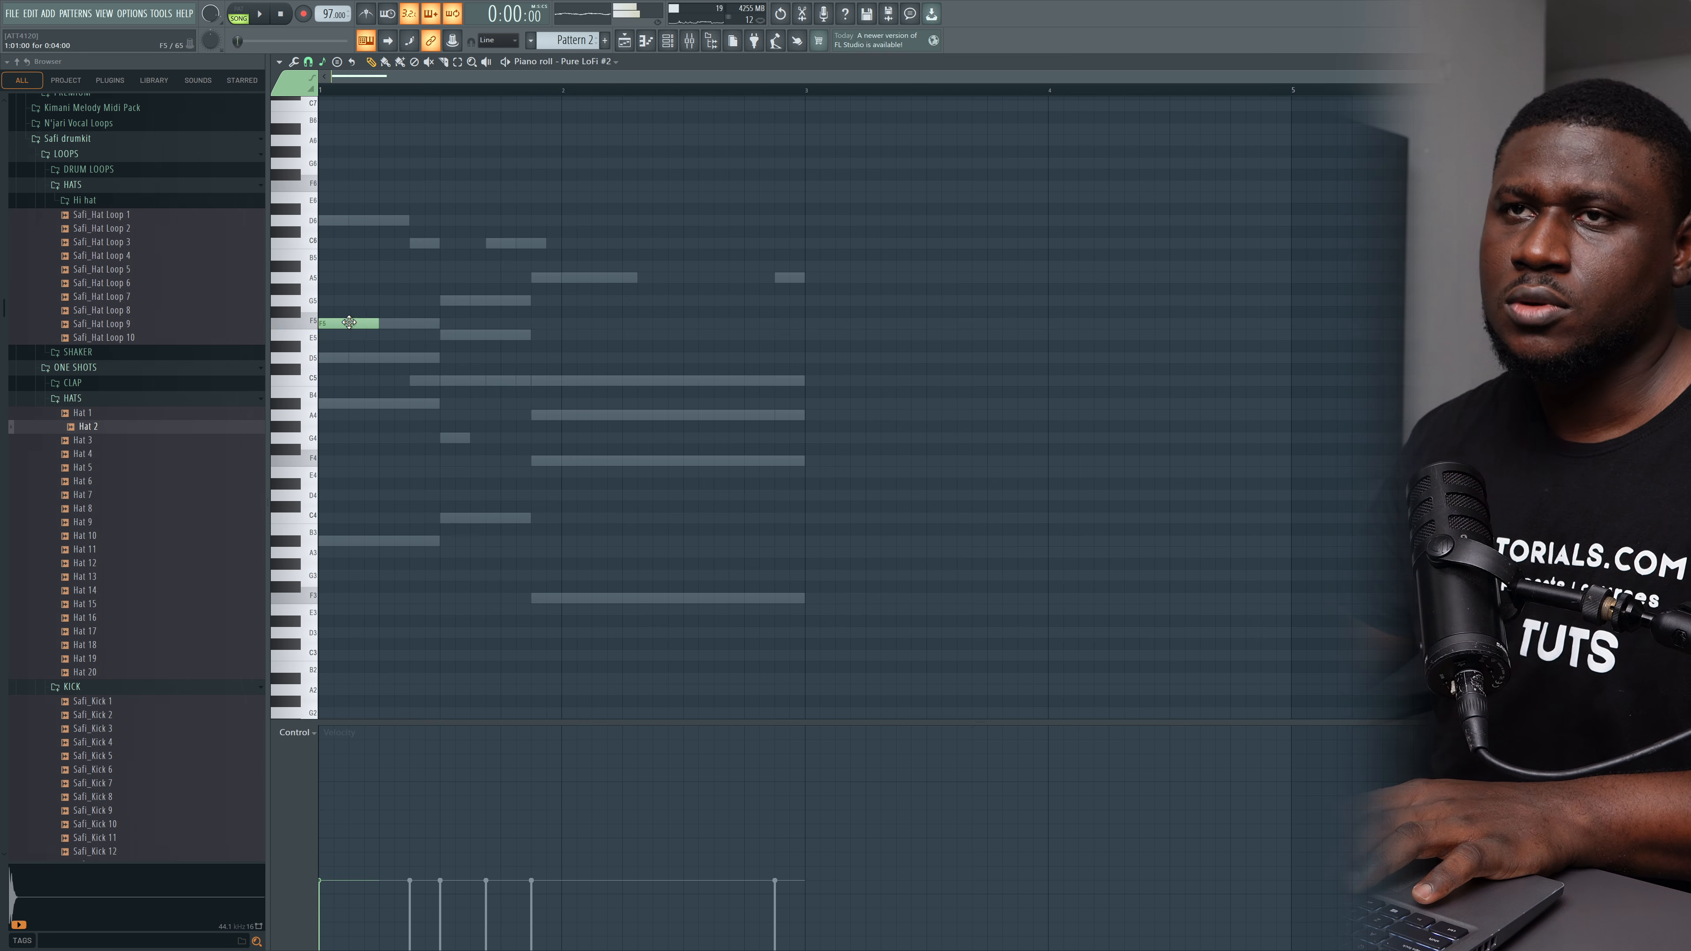
pyautogui.click(510, 381)
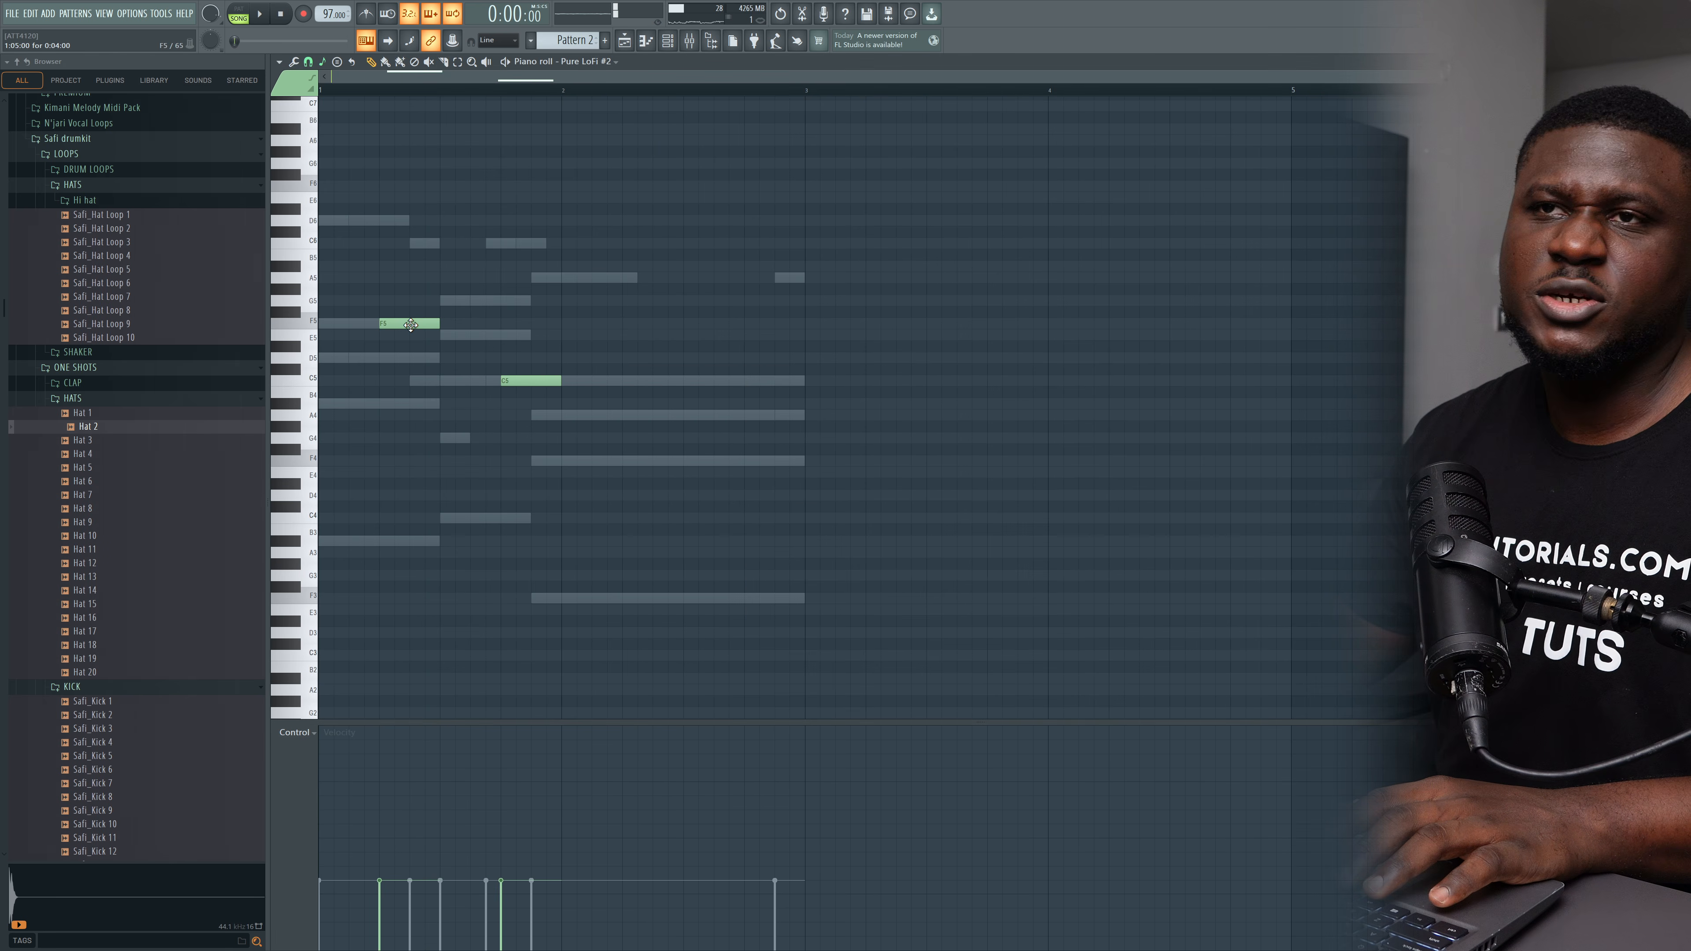
pyautogui.moveTo(411, 325); pyautogui.dragTo(619, 380)
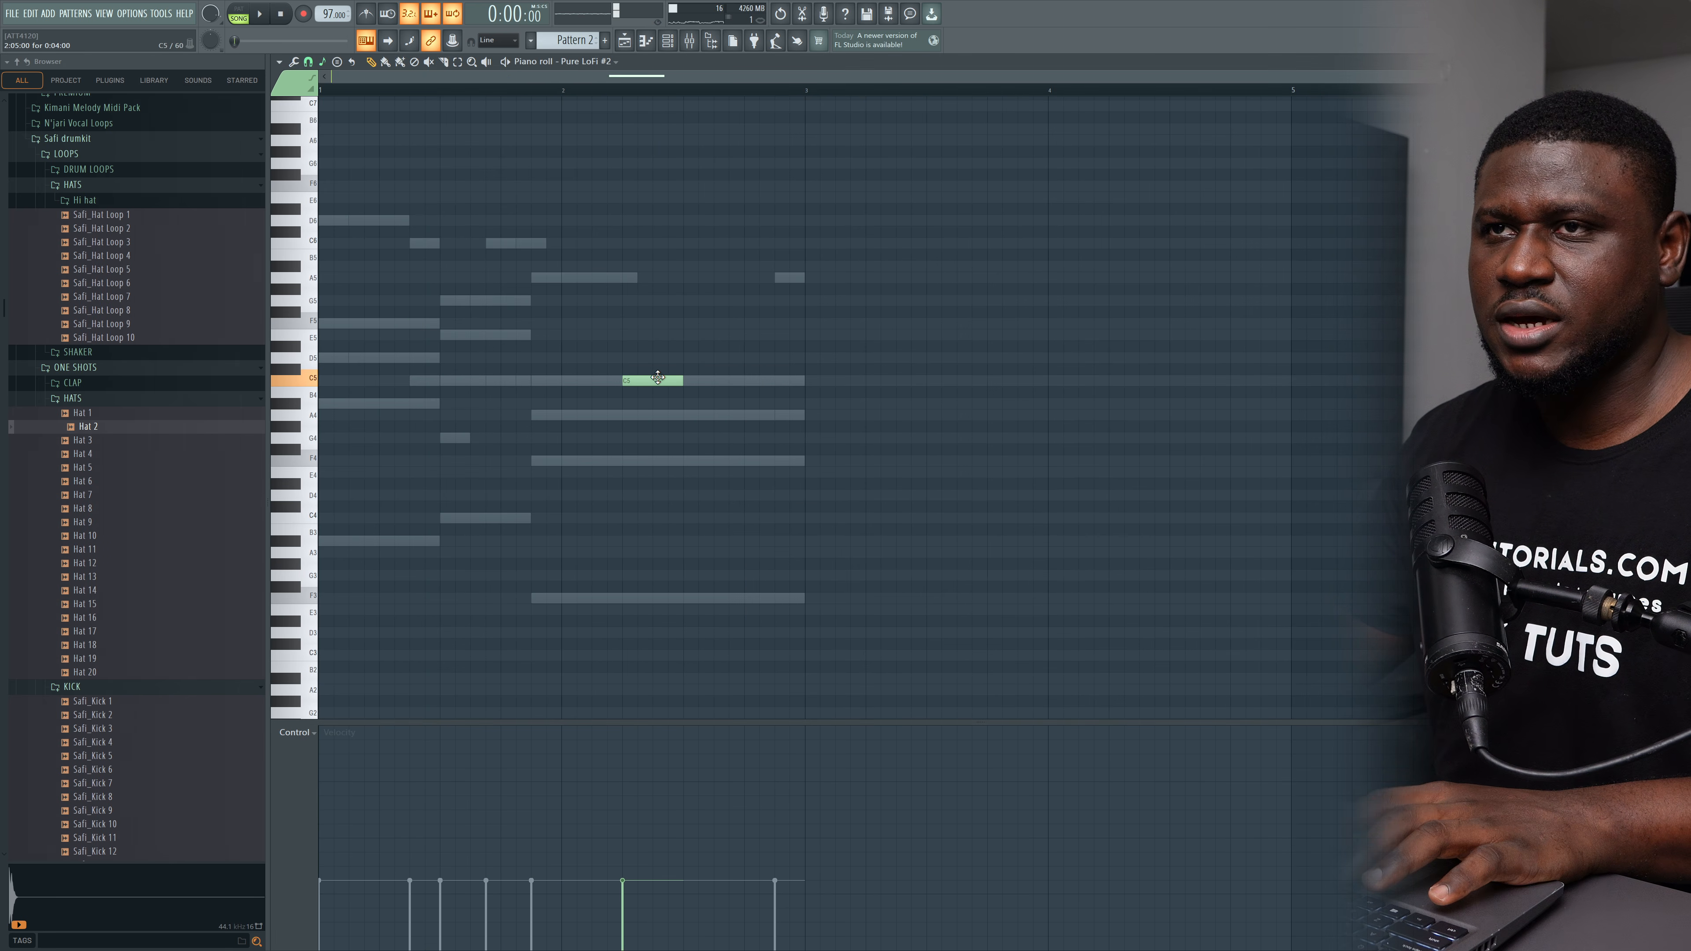
pyautogui.press('space')
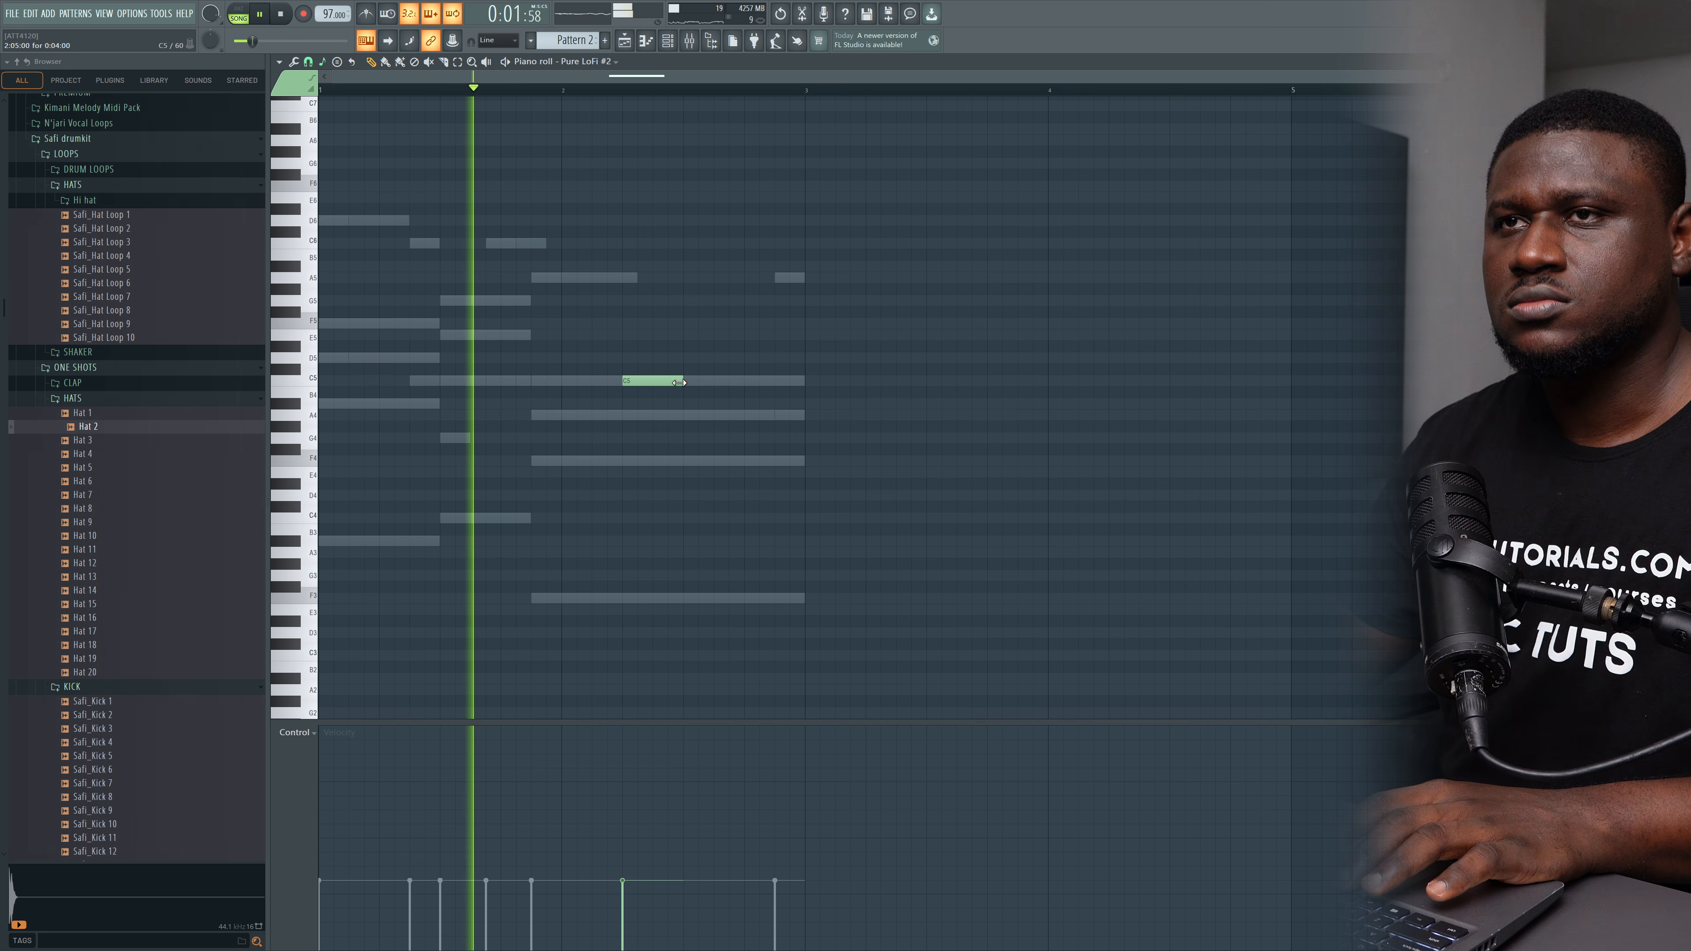
# Step: Move the second Pure LoFi's note up one octave to C6 and play it in the arrangement
pyautogui.click(704, 335)
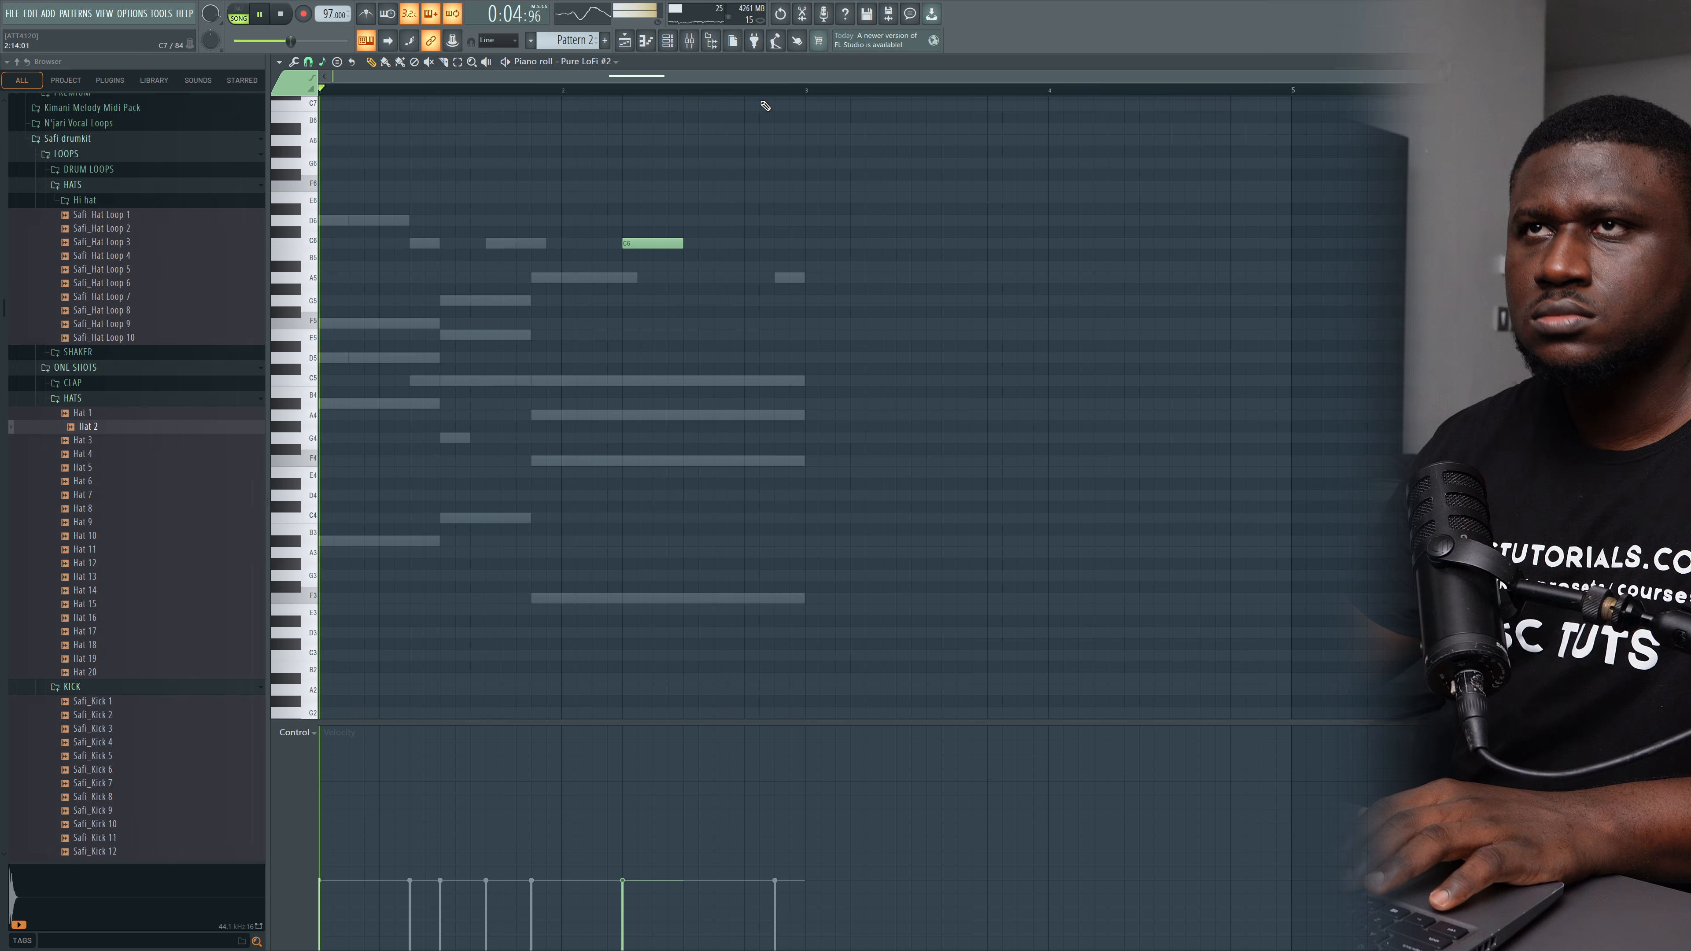
pyautogui.click(646, 41)
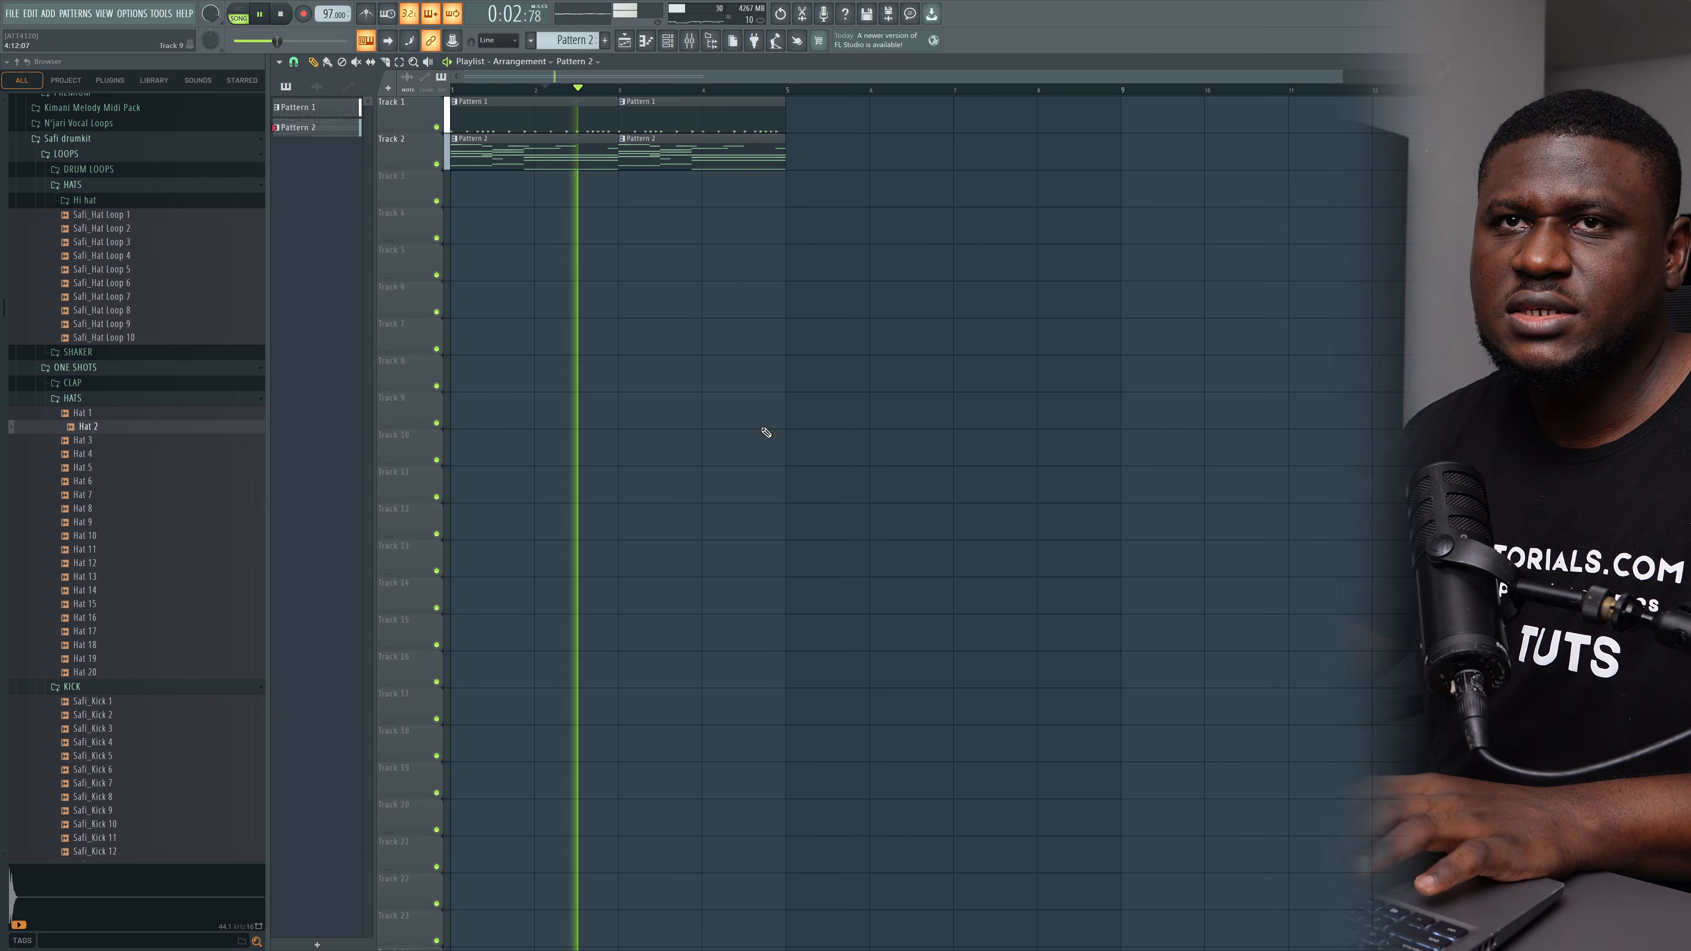
pyautogui.press('space')
# Step: Browse the premium full mixes of the Ahiri - Afro Guitar pack and preview Ahiri_Full mix 17 - E major
pyautogui.scroll(9, 100, 266)
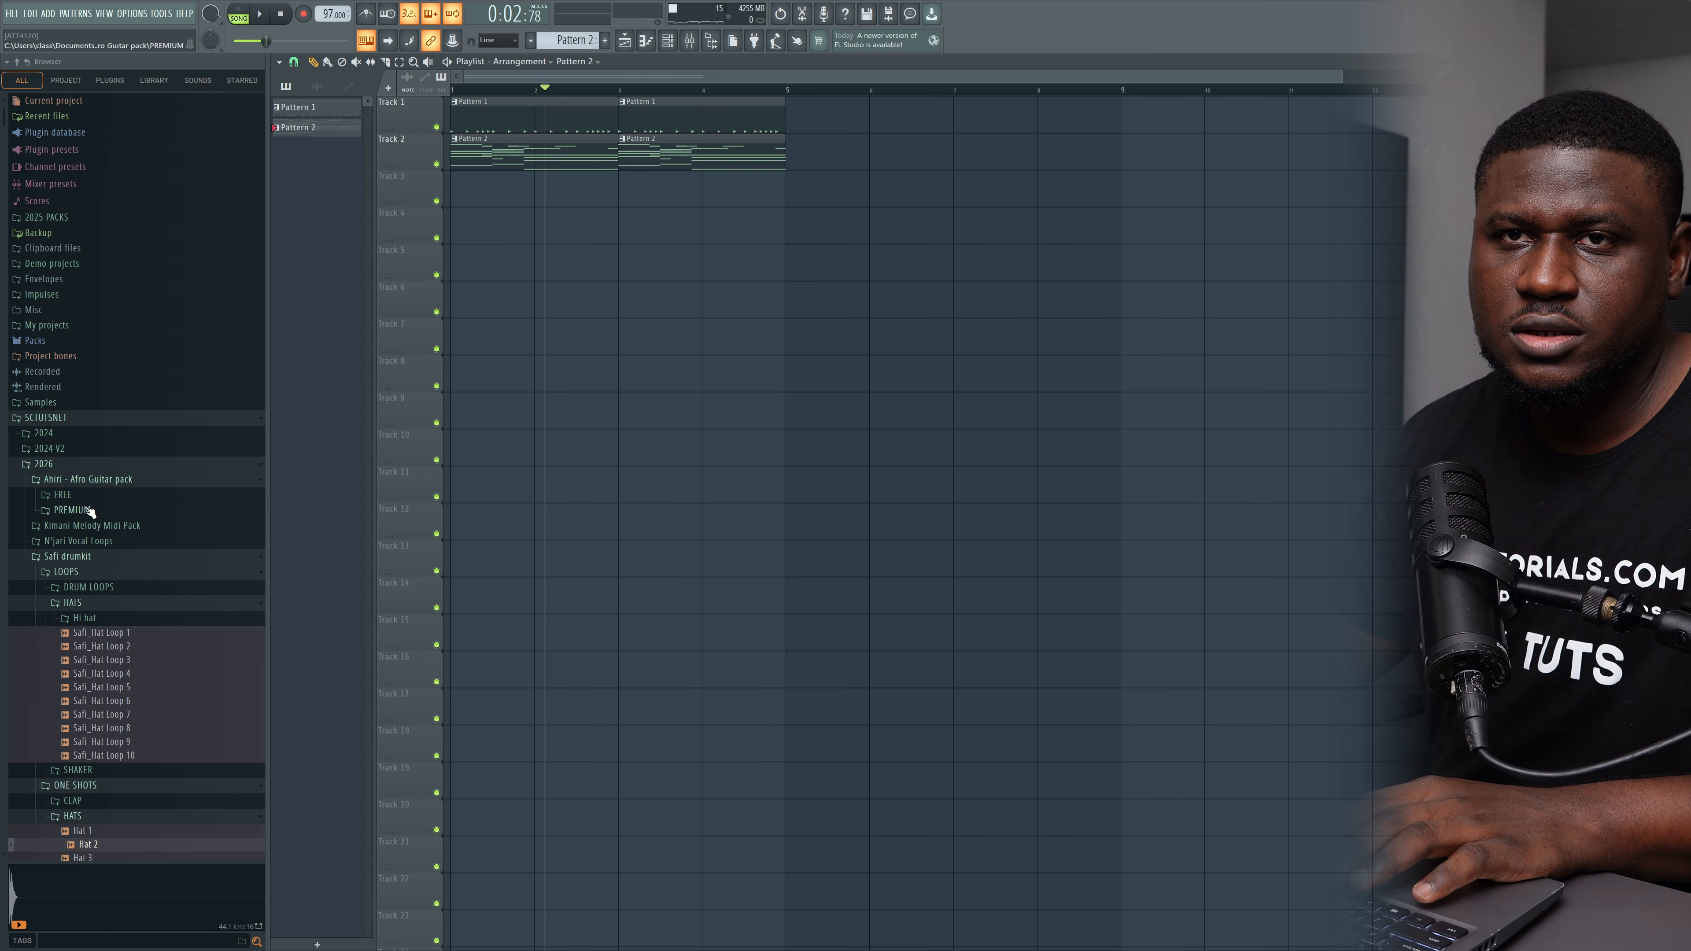
pyautogui.click(105, 512)
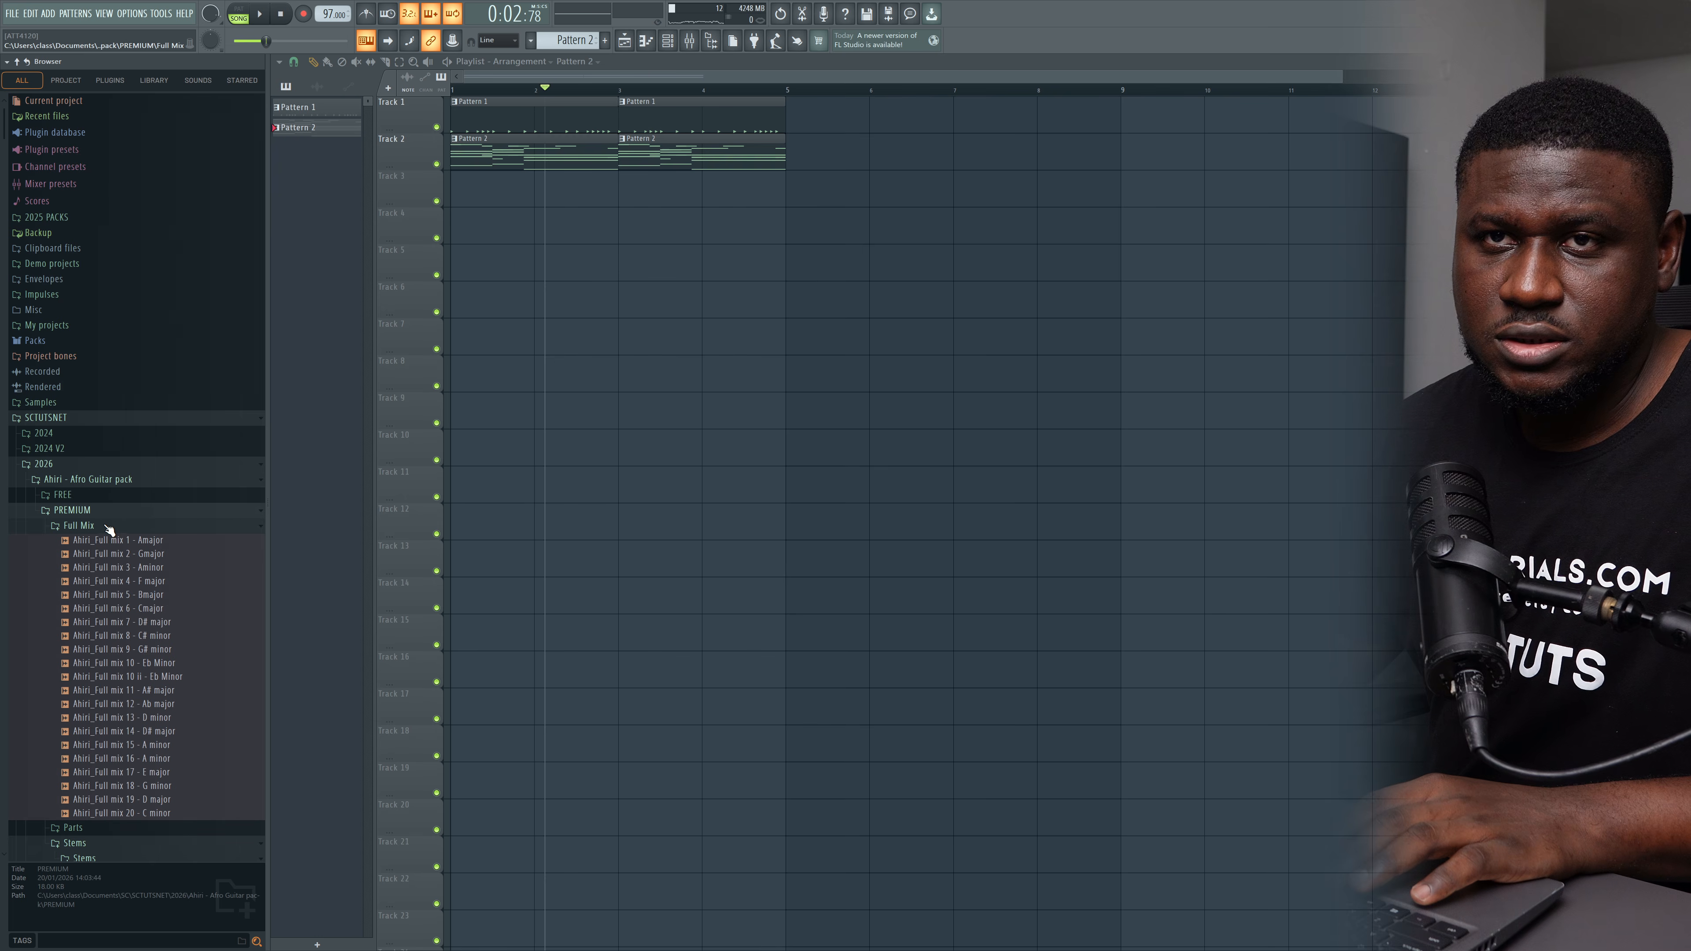
pyautogui.scroll(-4, 133, 633)
pyautogui.click(138, 625)
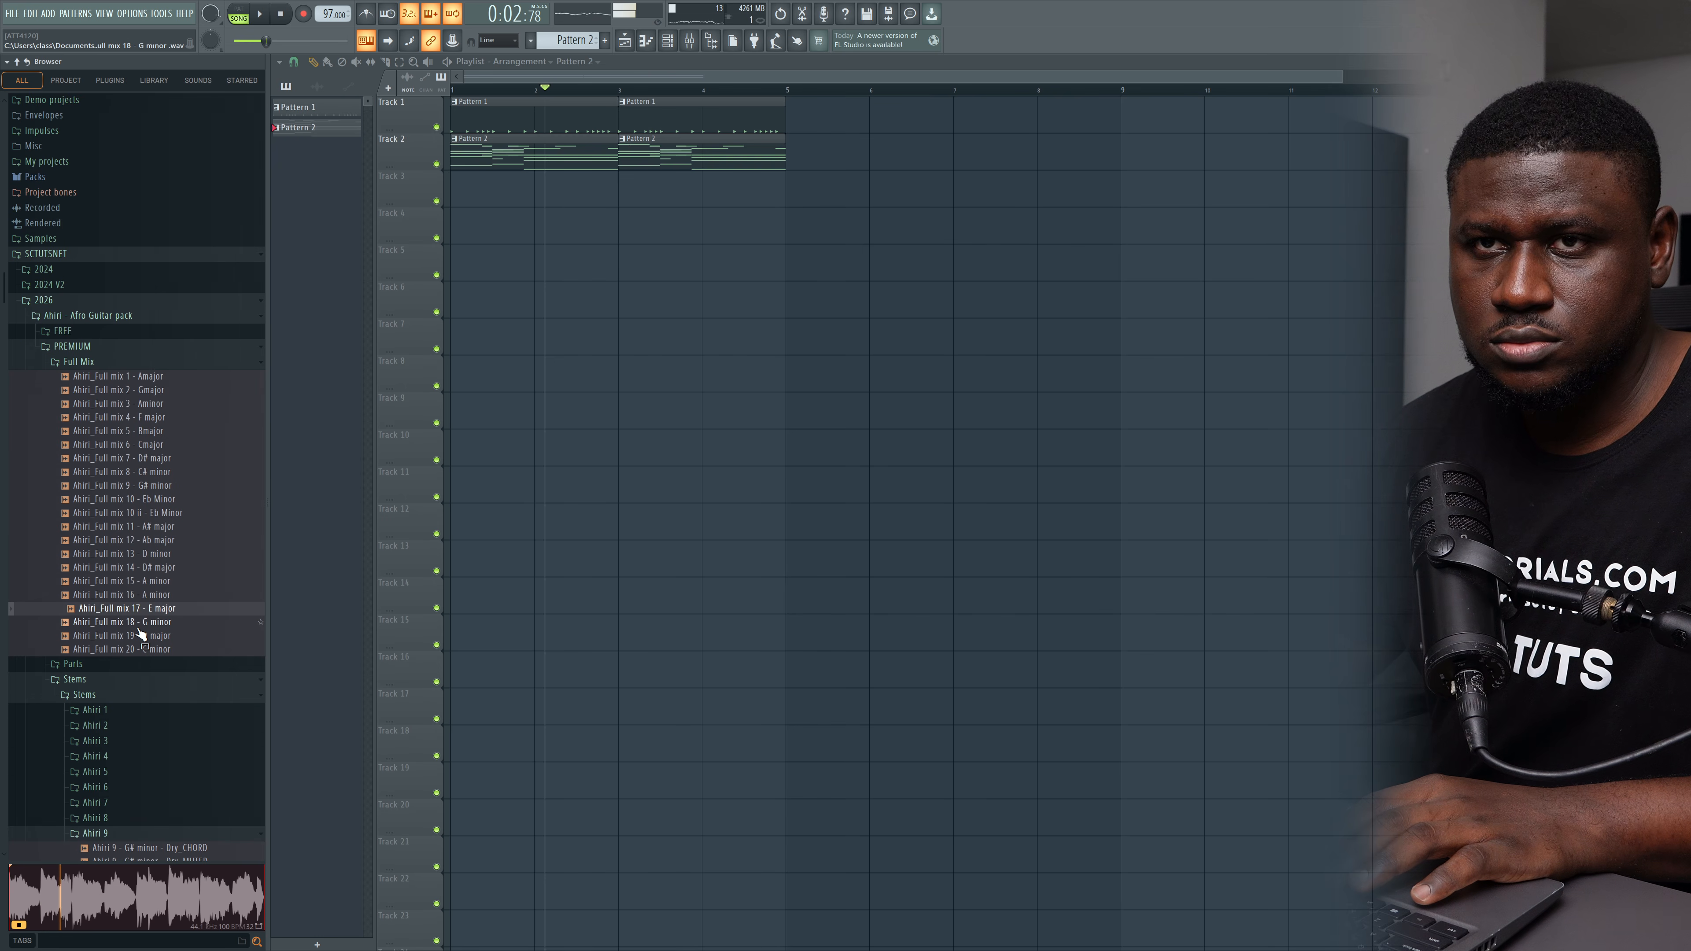
pyautogui.scroll(-4, 151, 680)
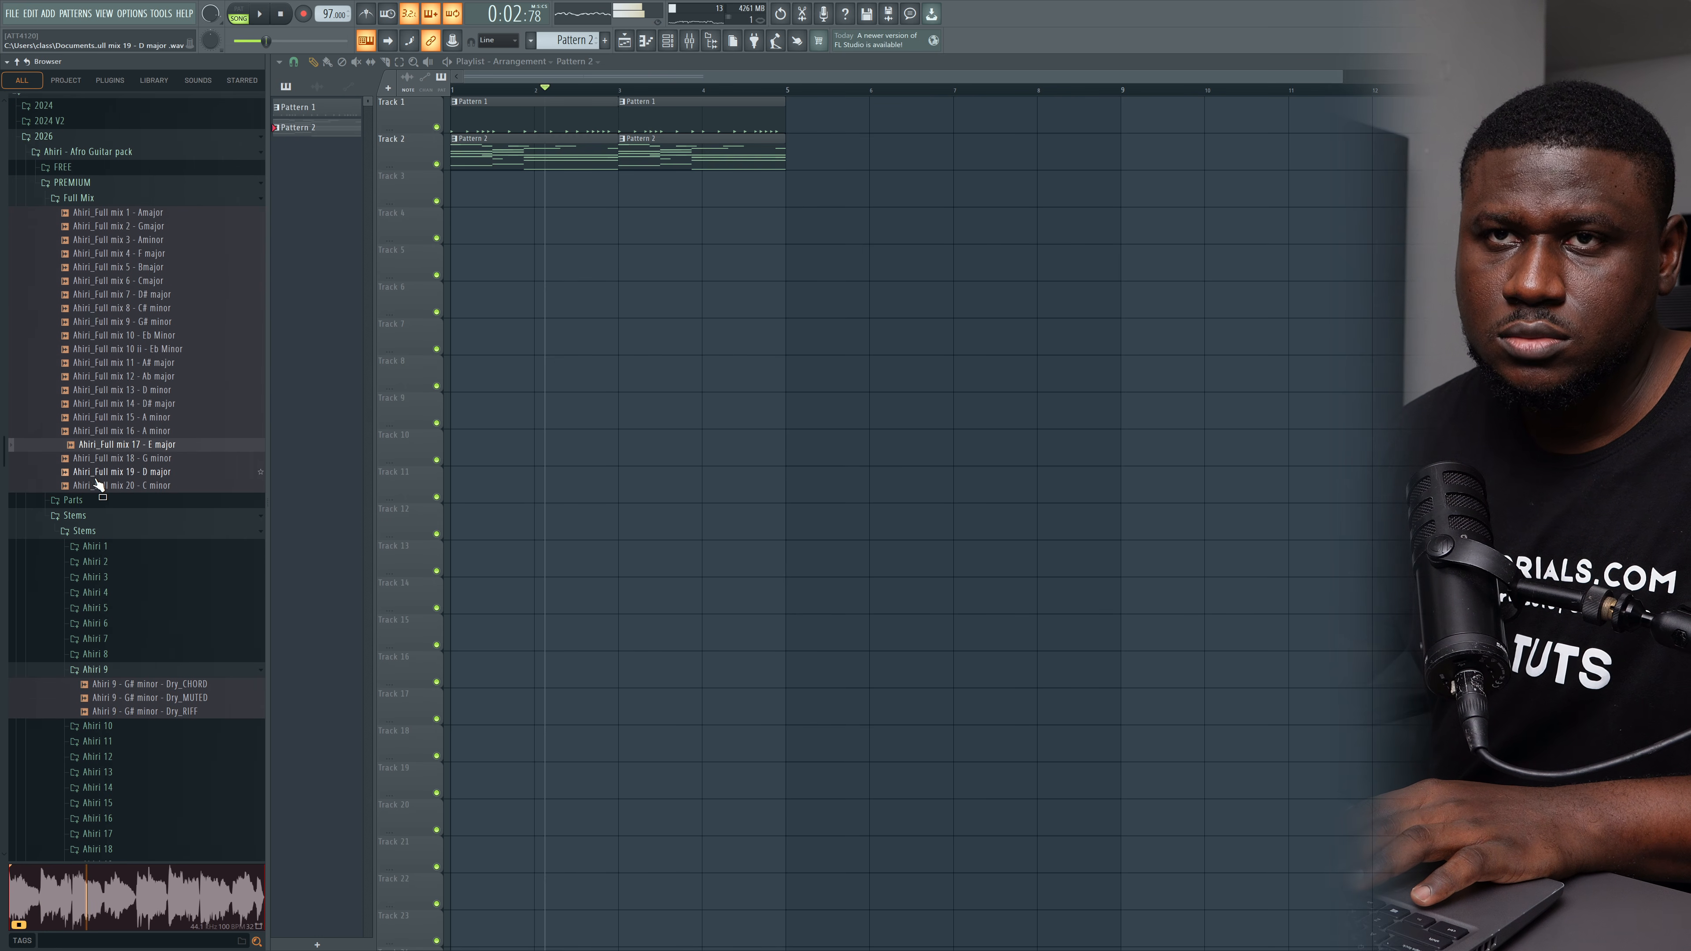
# Step: Preview the Ahiri 17 - E major - Dry_LEAD stem and place it at the start of Track 4
pyautogui.press('space')
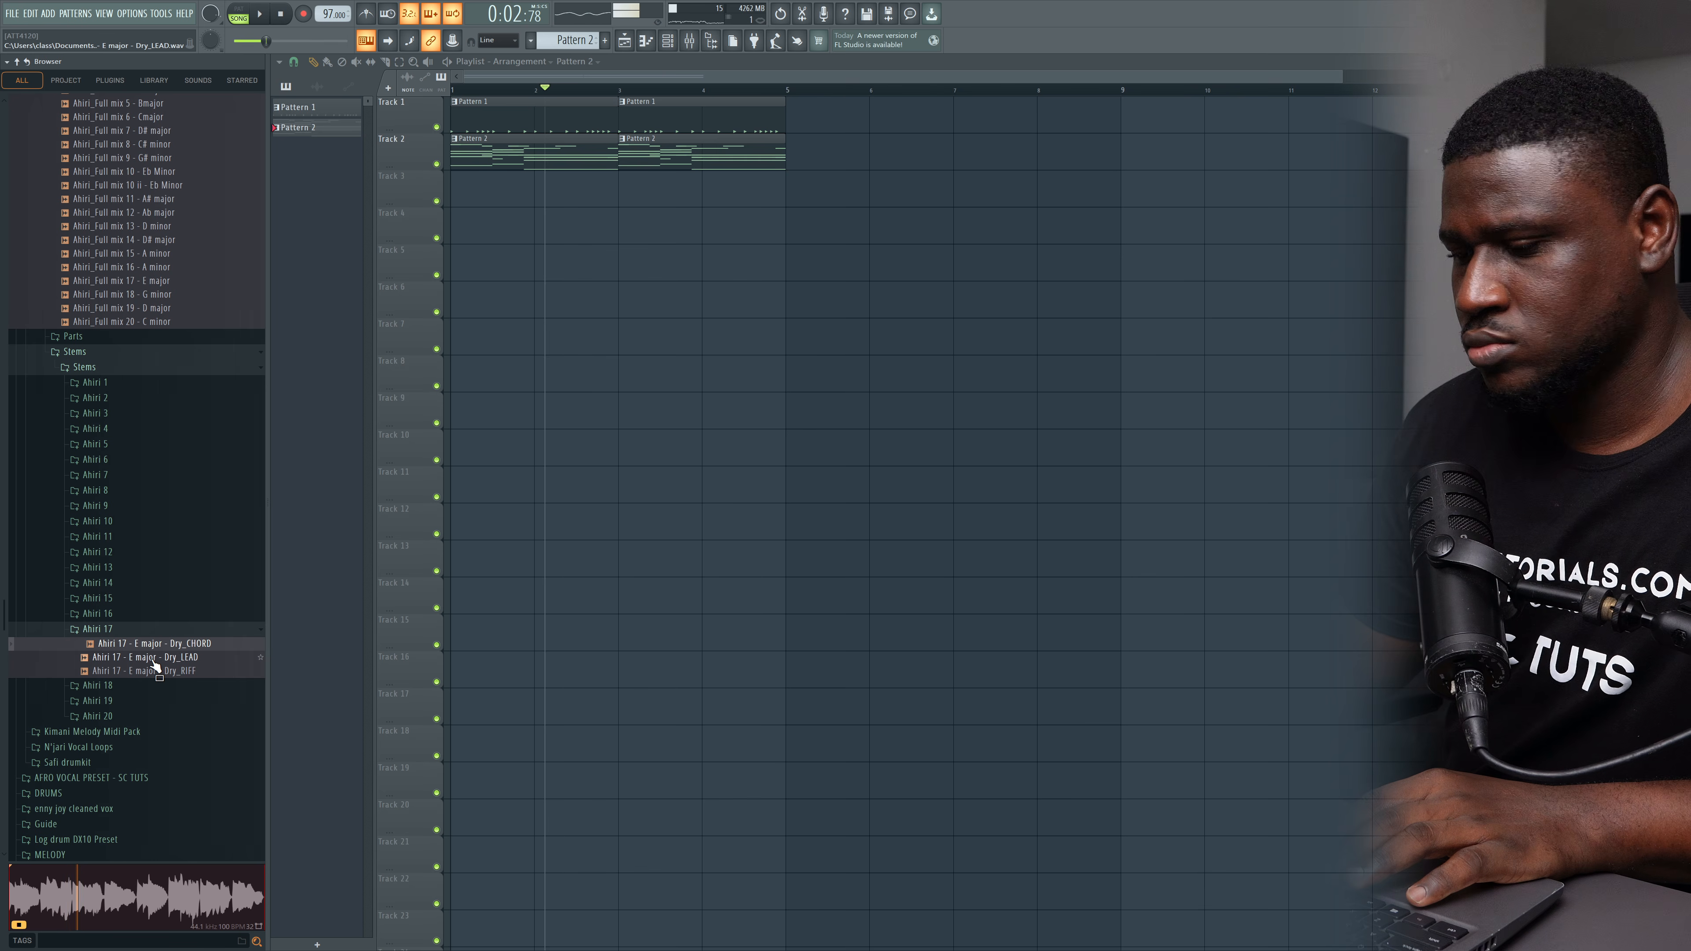
pyautogui.click(154, 661)
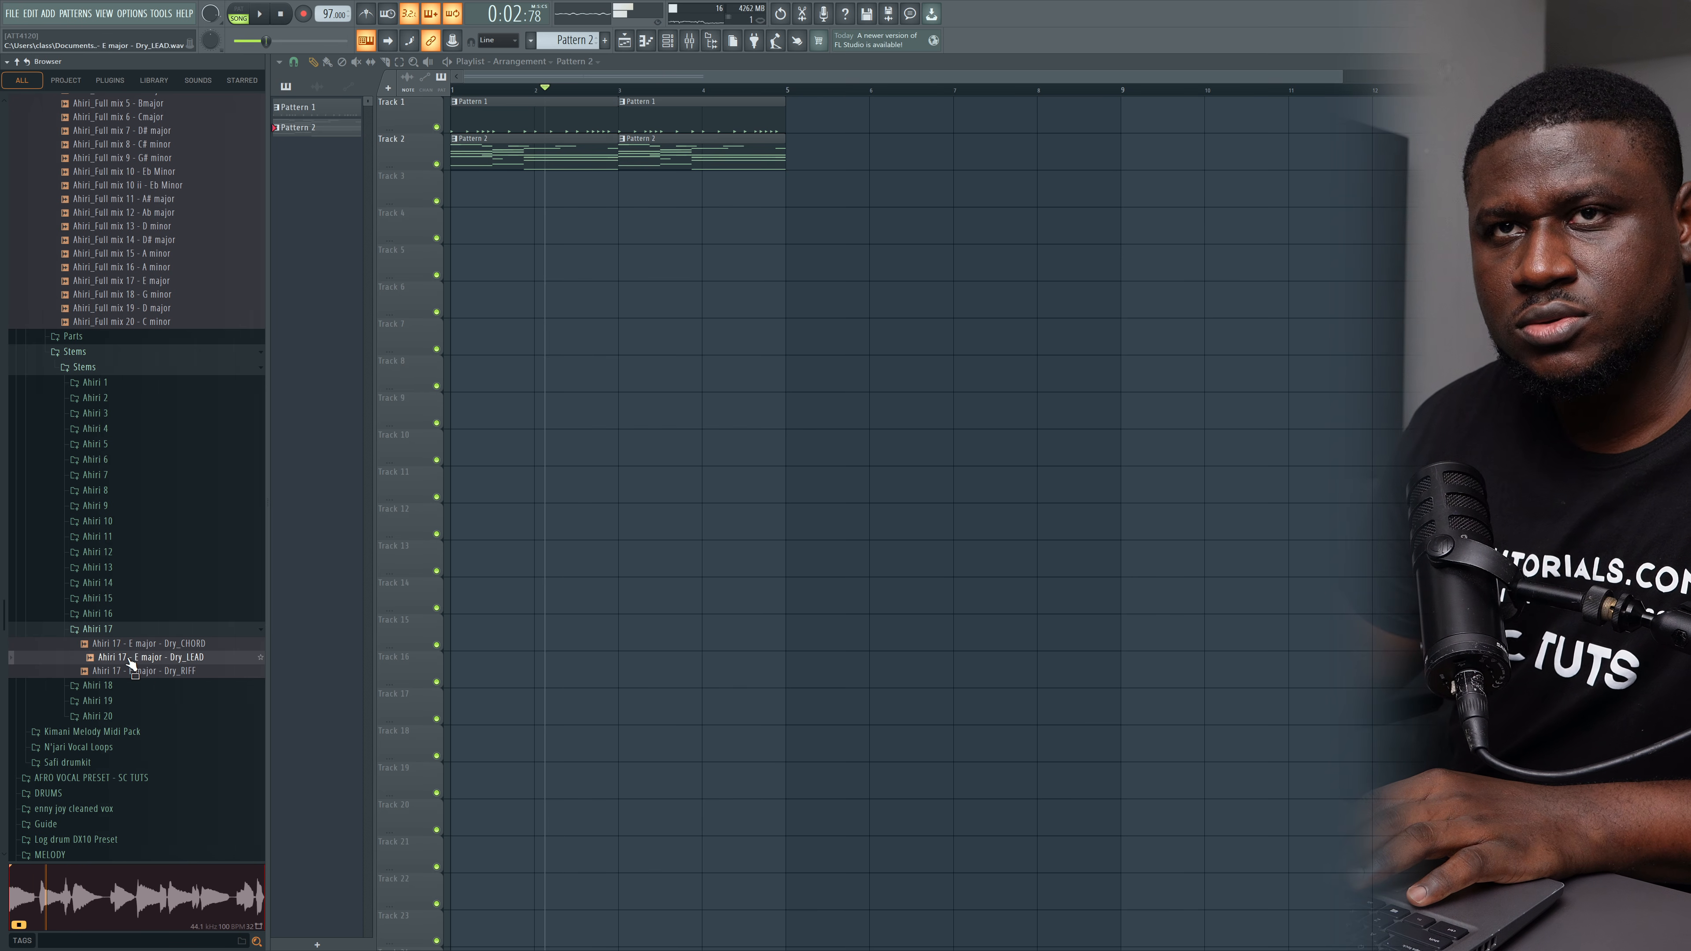
pyautogui.moveTo(131, 663); pyautogui.dragTo(498, 204)
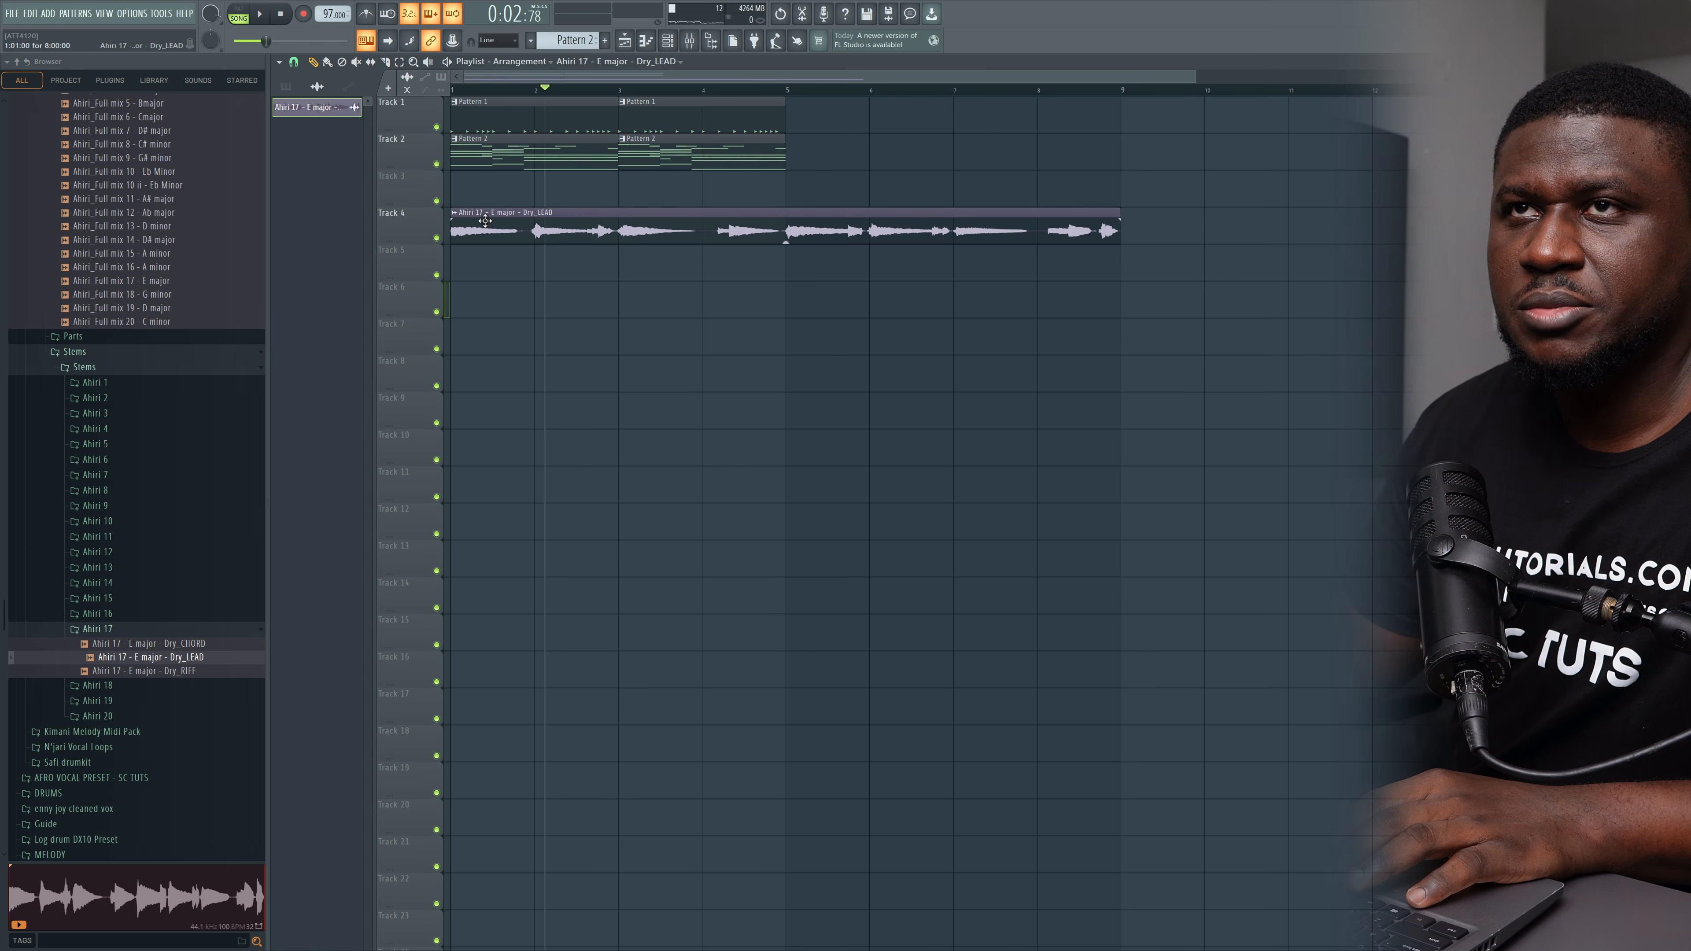
# Step: Set the guitar lead clip's volume to about 49% and trim it to two pieces, the second running from bar 2 step 11 through bar 3
pyautogui.doubleClick(516, 225)
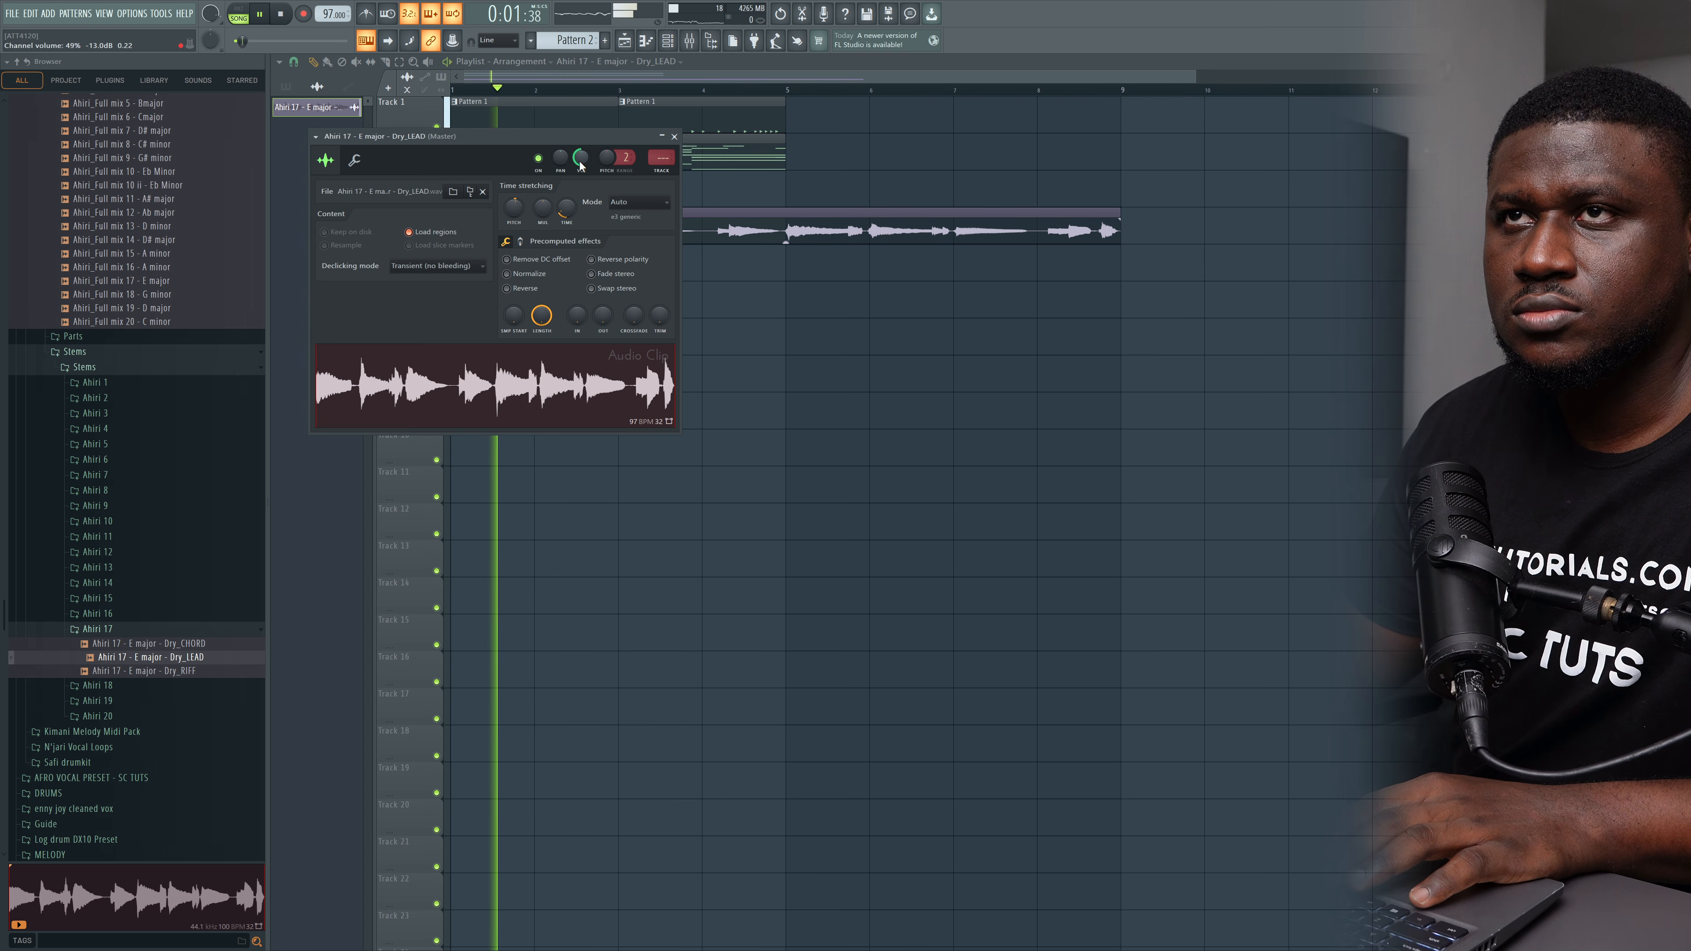
pyautogui.press('Escape')
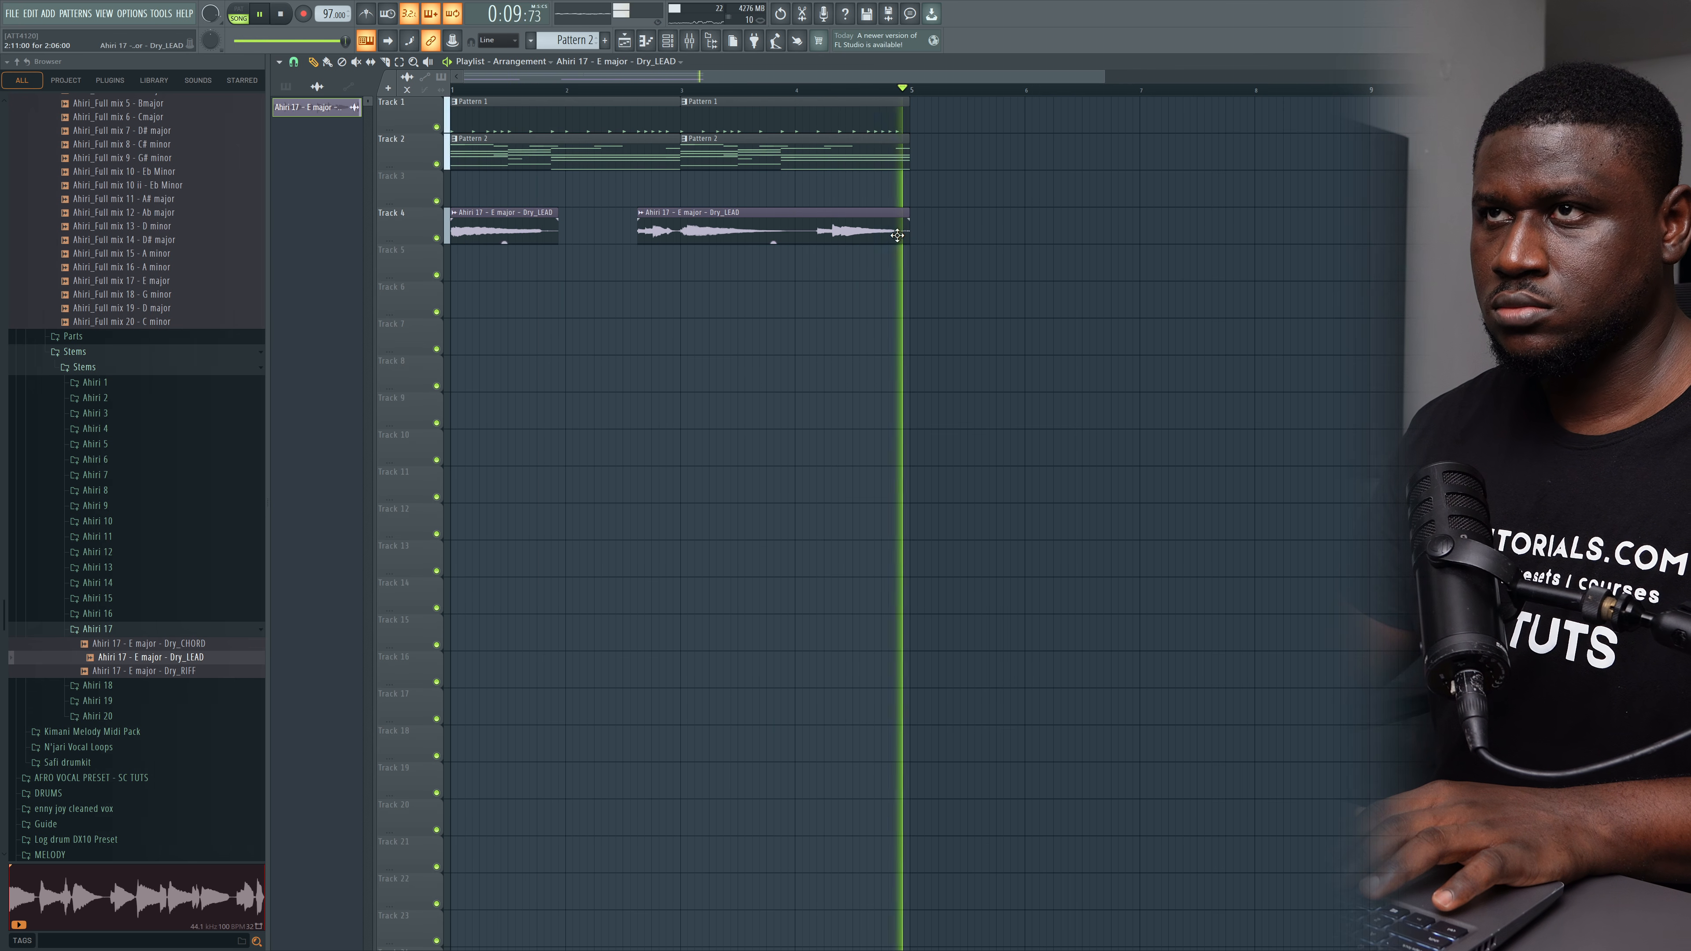
pyautogui.moveTo(908, 238); pyautogui.dragTo(796, 239)
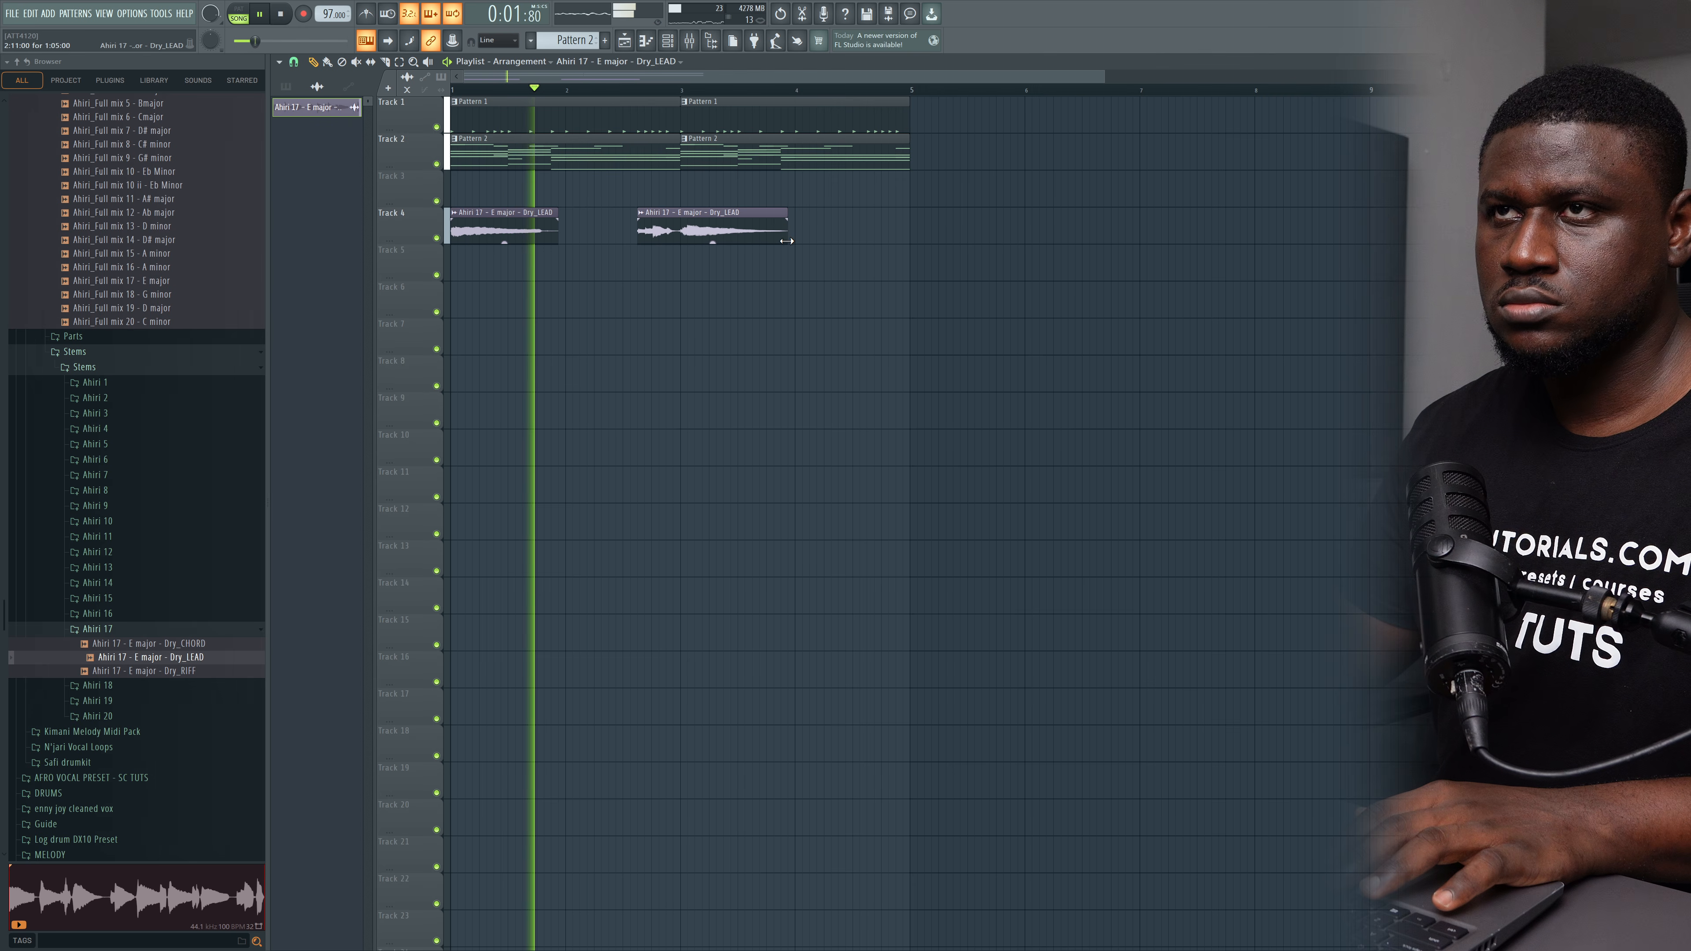
pyautogui.press('space')
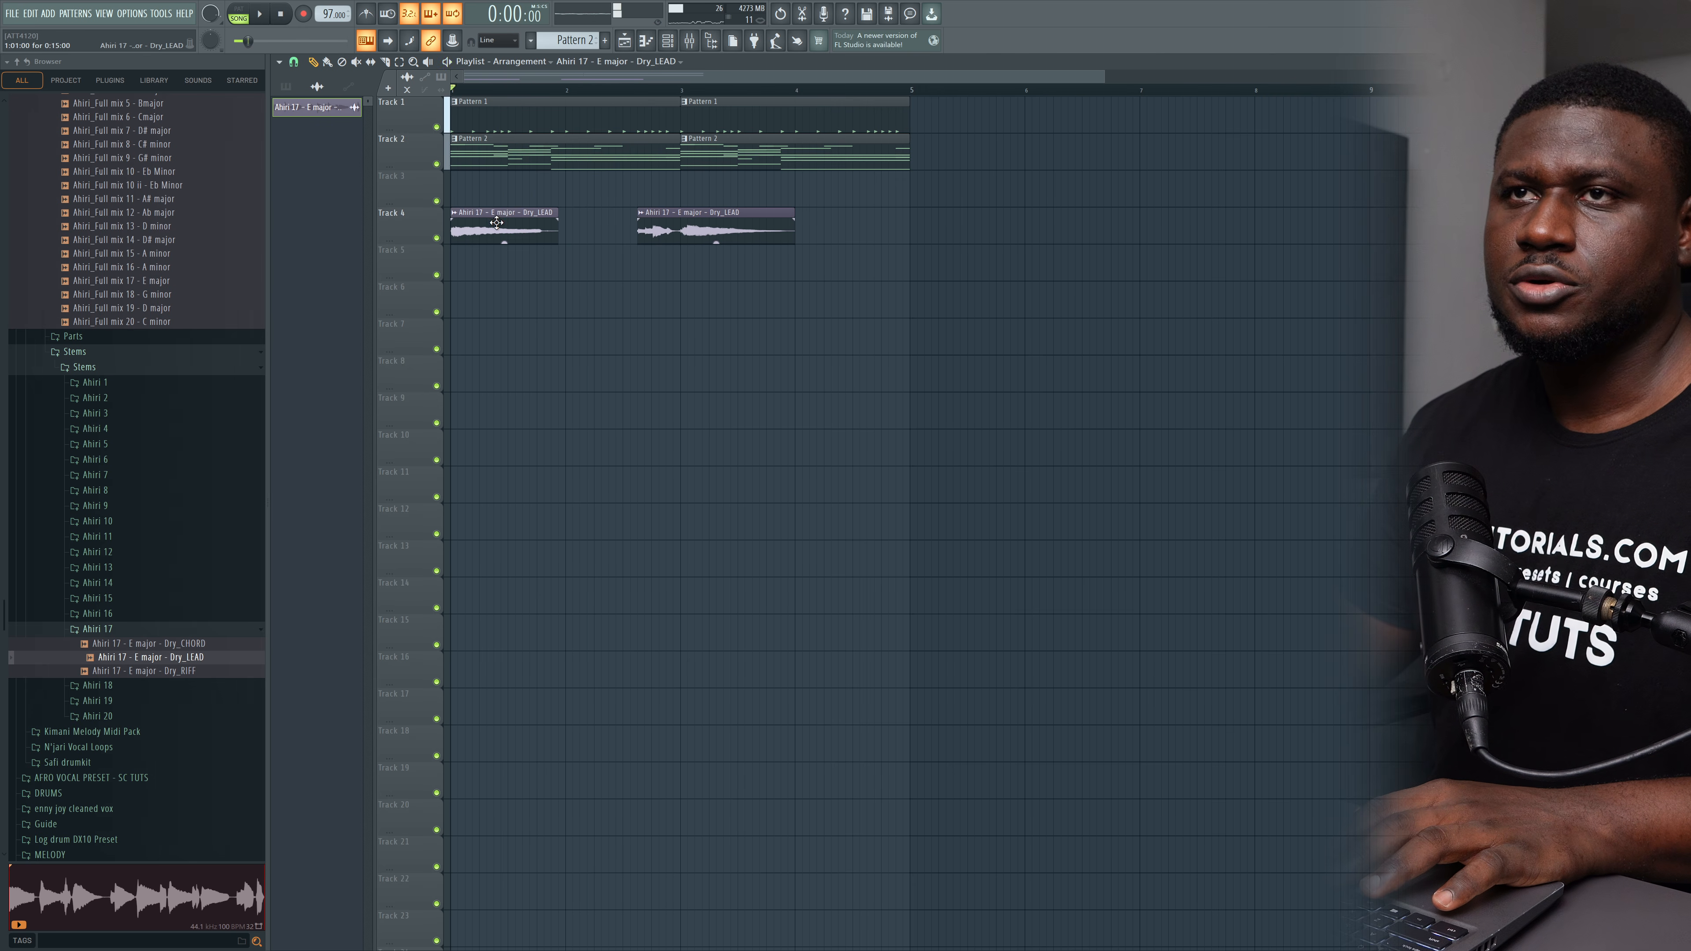
# Step: Open the settings of the Ahiri 17 guitar lead clip and route its channel to mixer Insert 2
pyautogui.doubleClick(502, 233)
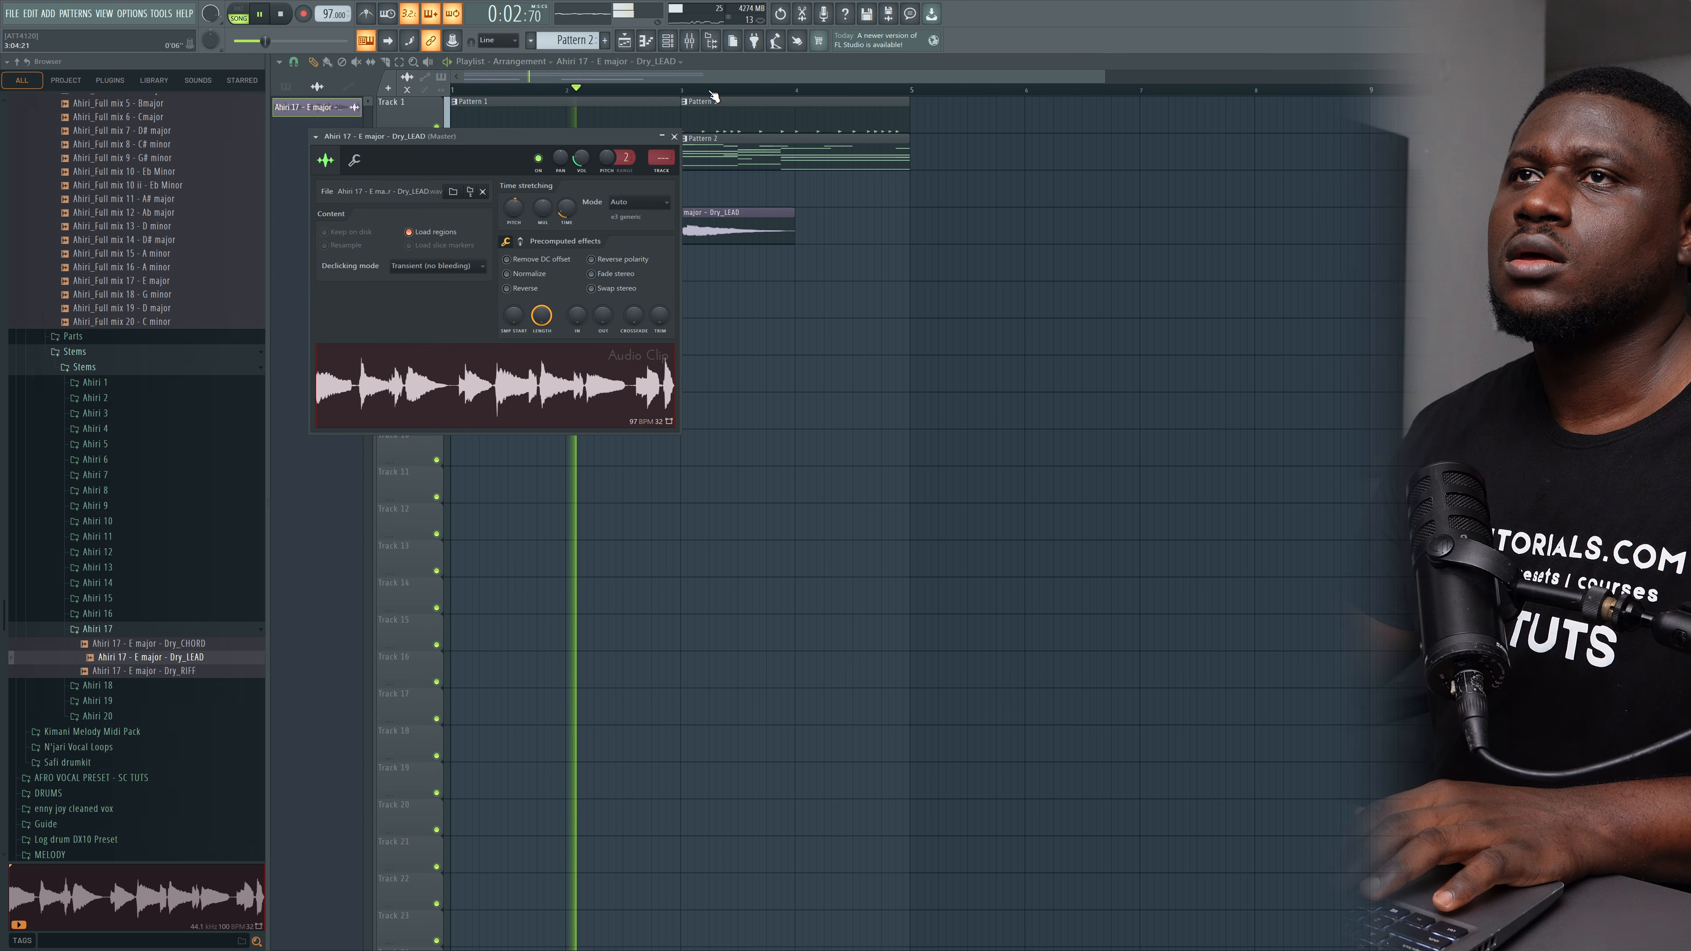
pyautogui.click(689, 41)
pyautogui.click(694, 273)
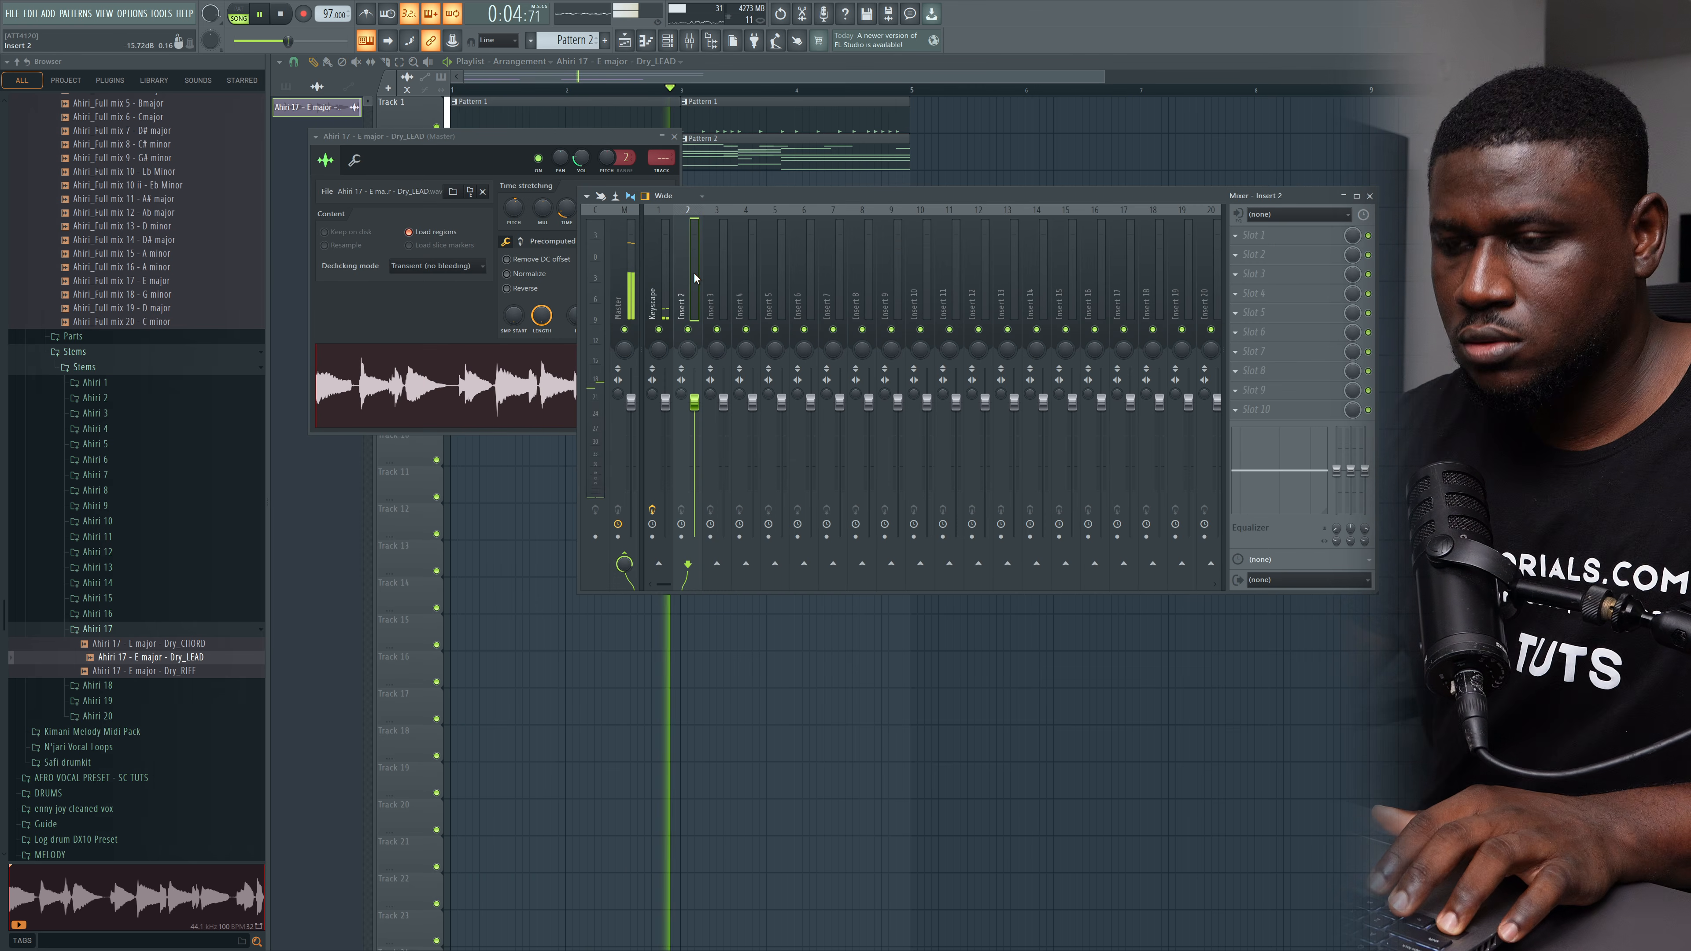
pyautogui.hotkey('ctrl', 'l')
pyautogui.press('space')
# Step: Add Fruity Parametric EQ 2 to the guitar lead's insert, cutting the lows and rolling off the highs with band 7 at about 8721 Hz
pyautogui.click(1303, 241)
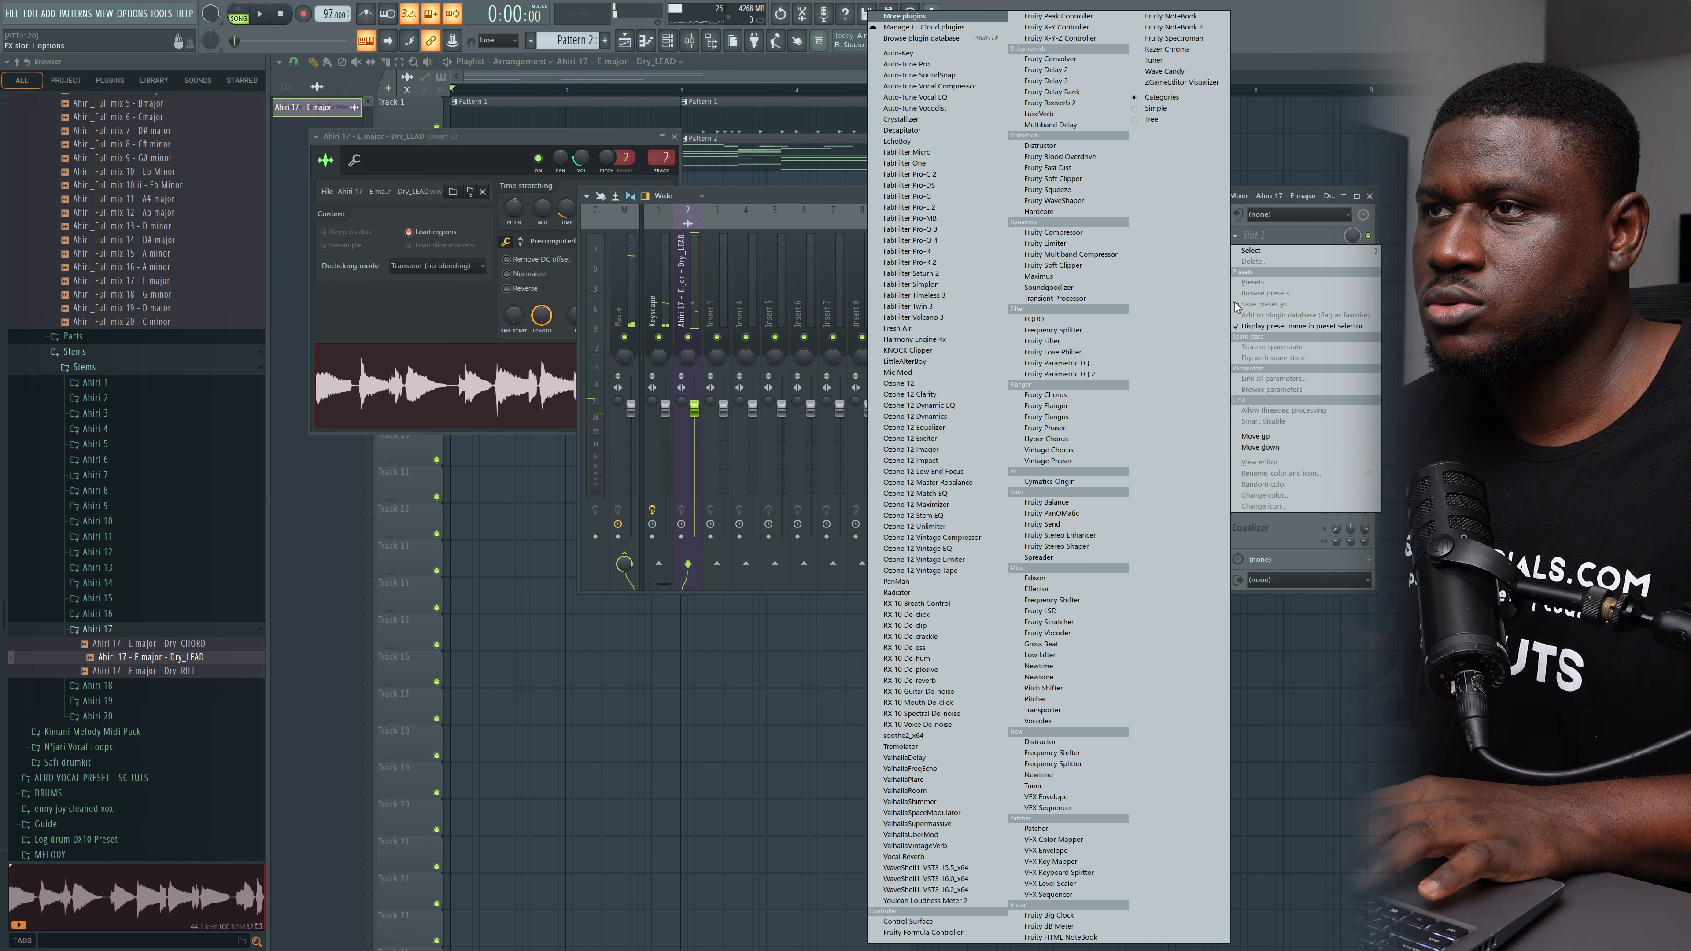
pyautogui.click(1090, 375)
pyautogui.press('space')
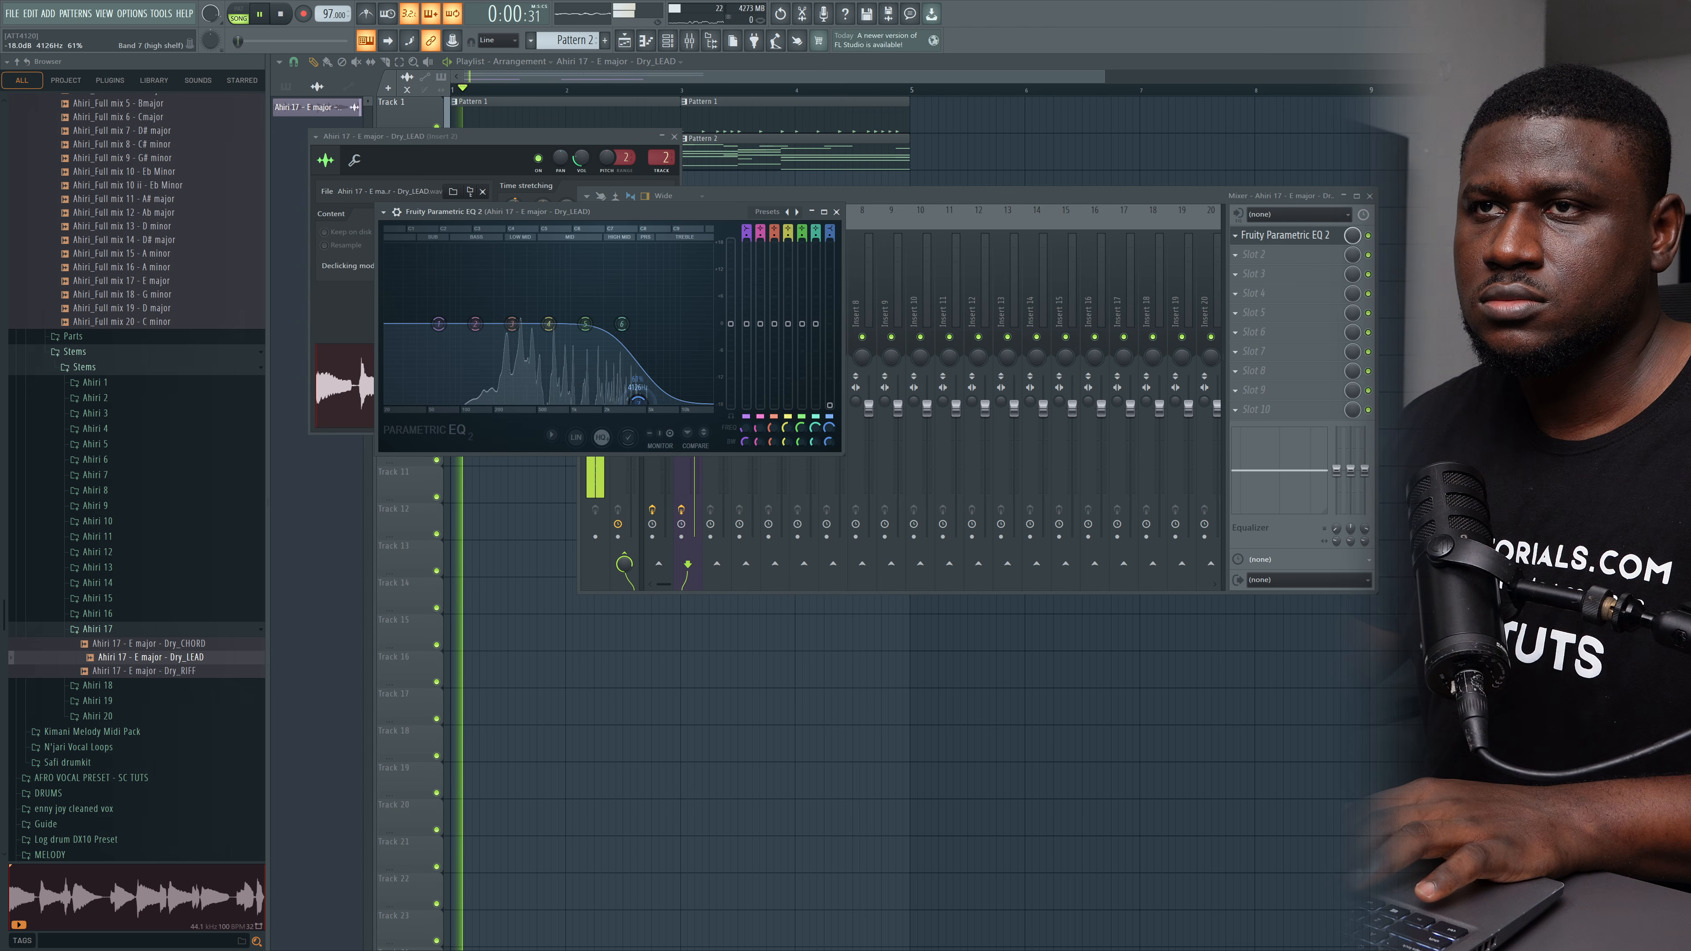
pyautogui.moveTo(439, 323); pyautogui.dragTo(478, 401)
pyautogui.moveTo(658, 399); pyautogui.dragTo(675, 397)
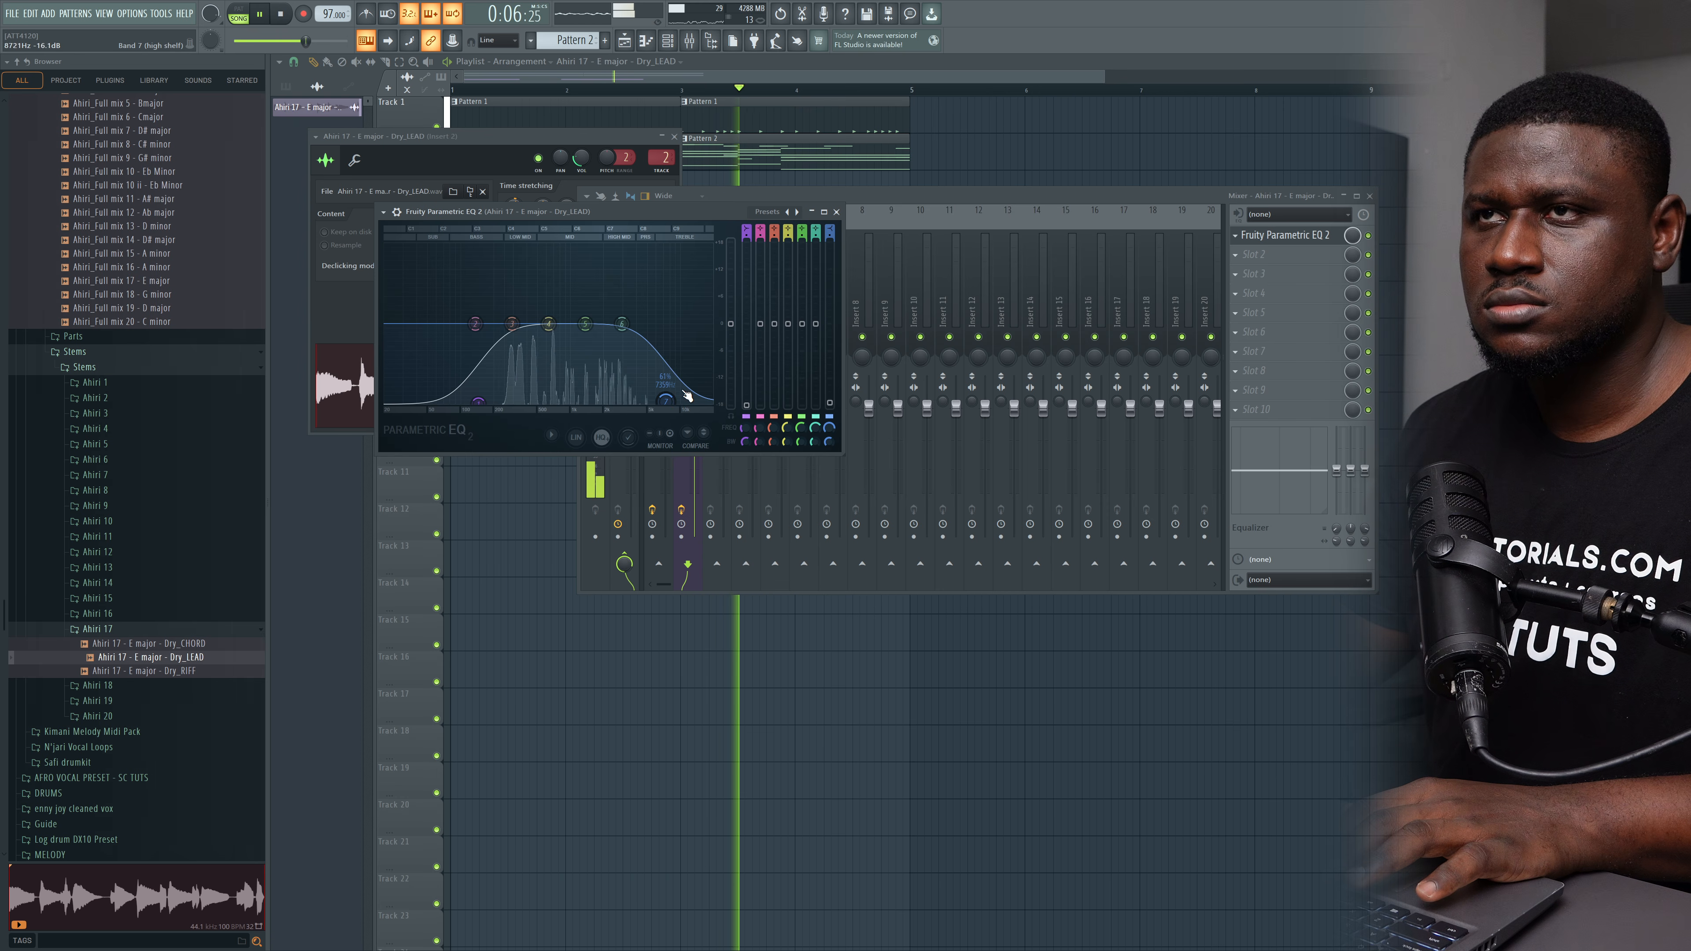
pyautogui.click(836, 212)
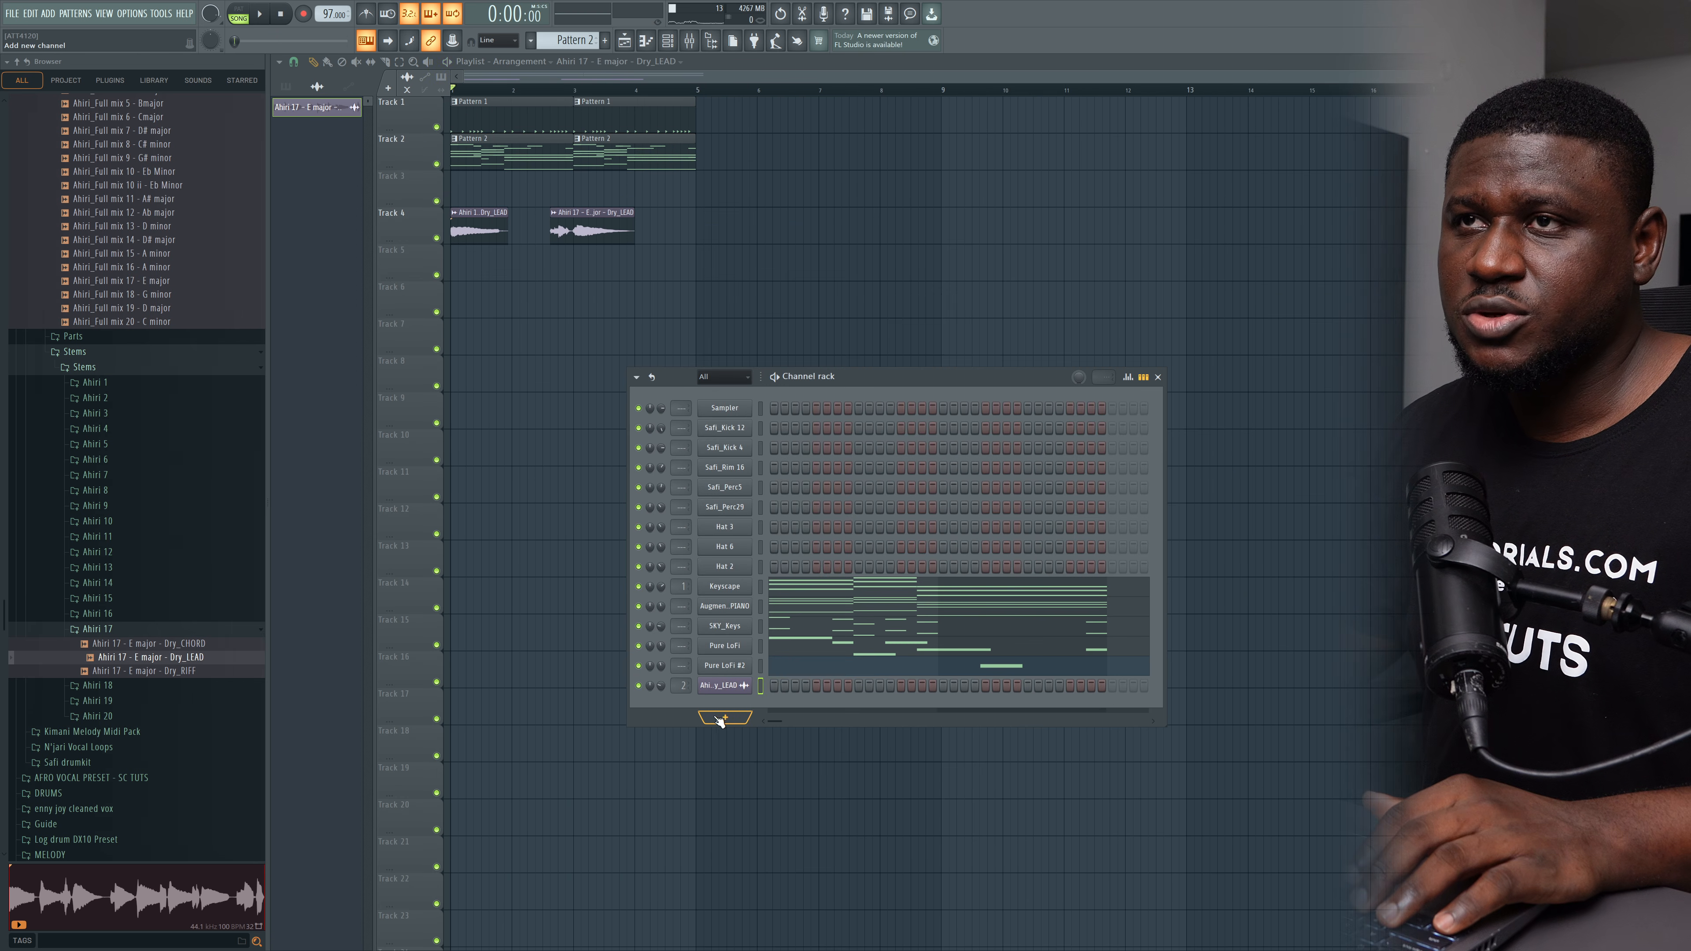
# Step: Add a TRITON_Extreme channel and load its E.Bass Ray preset
pyautogui.click(721, 718)
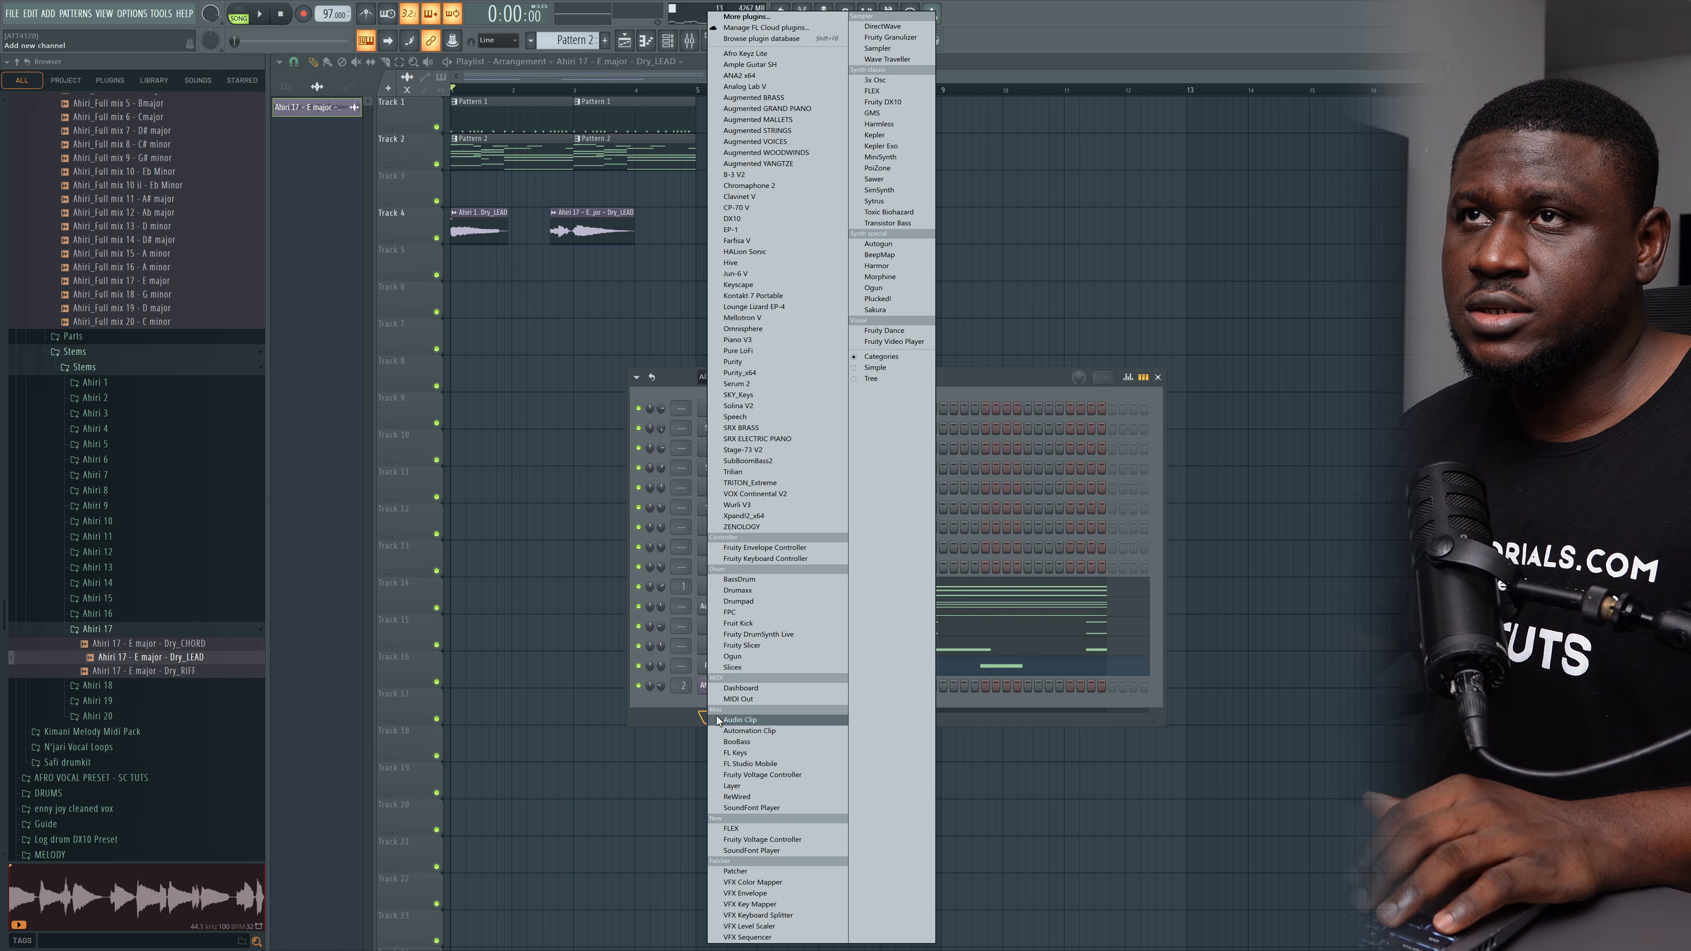
pyautogui.click(750, 482)
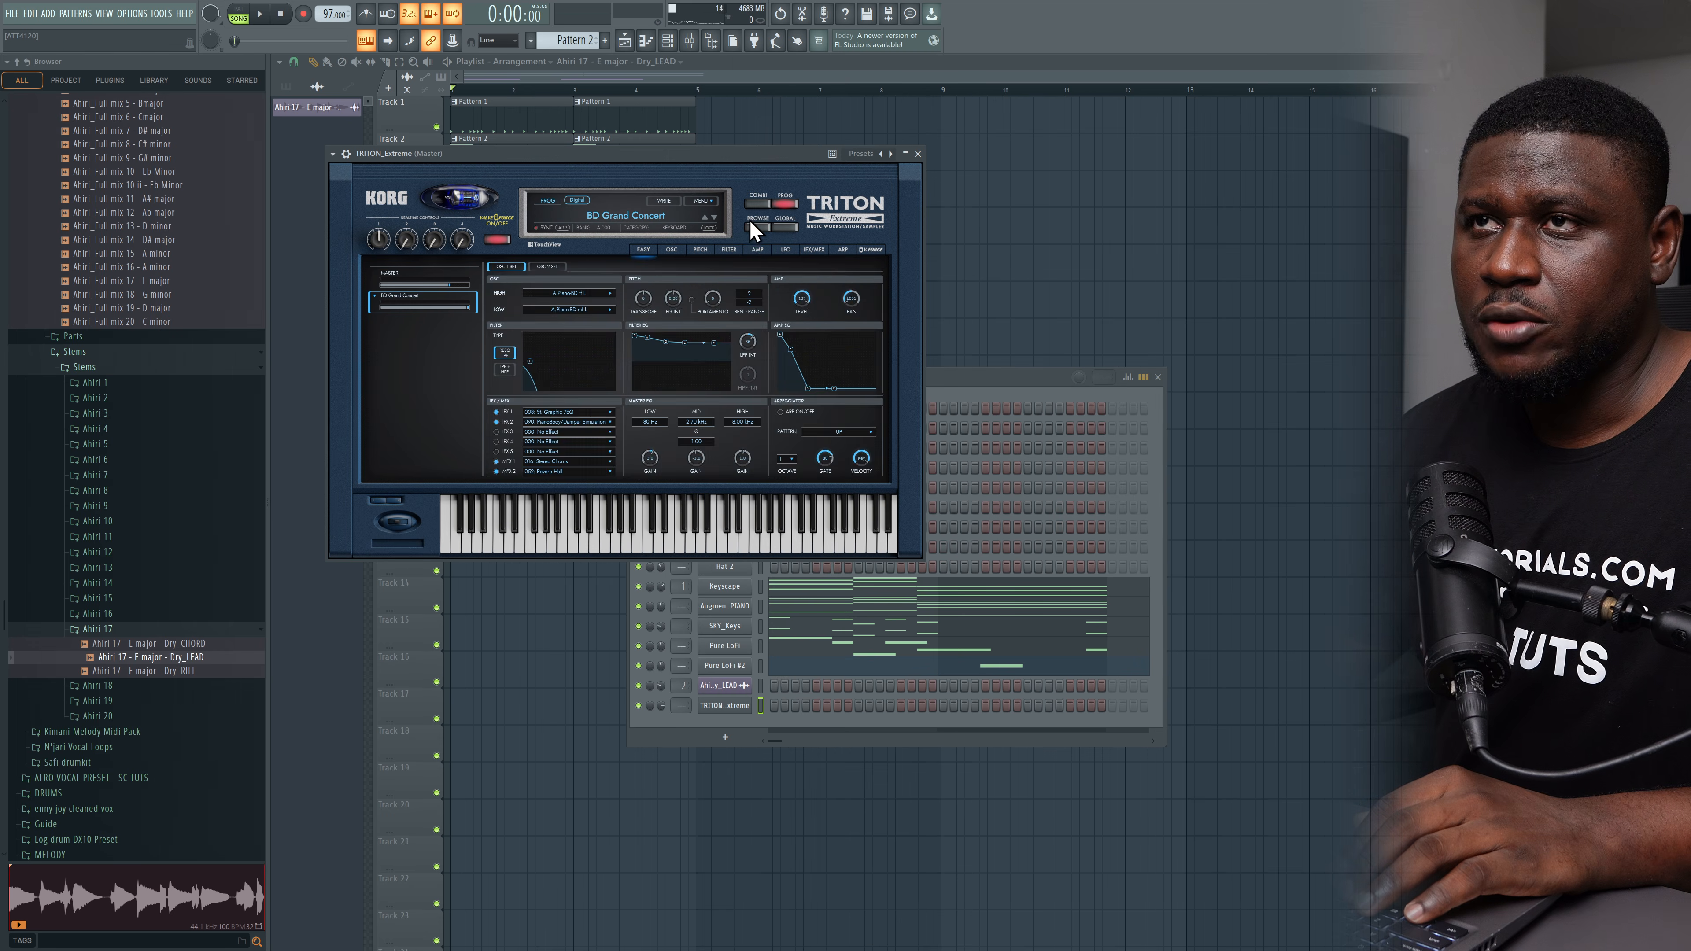
pyautogui.click(757, 228)
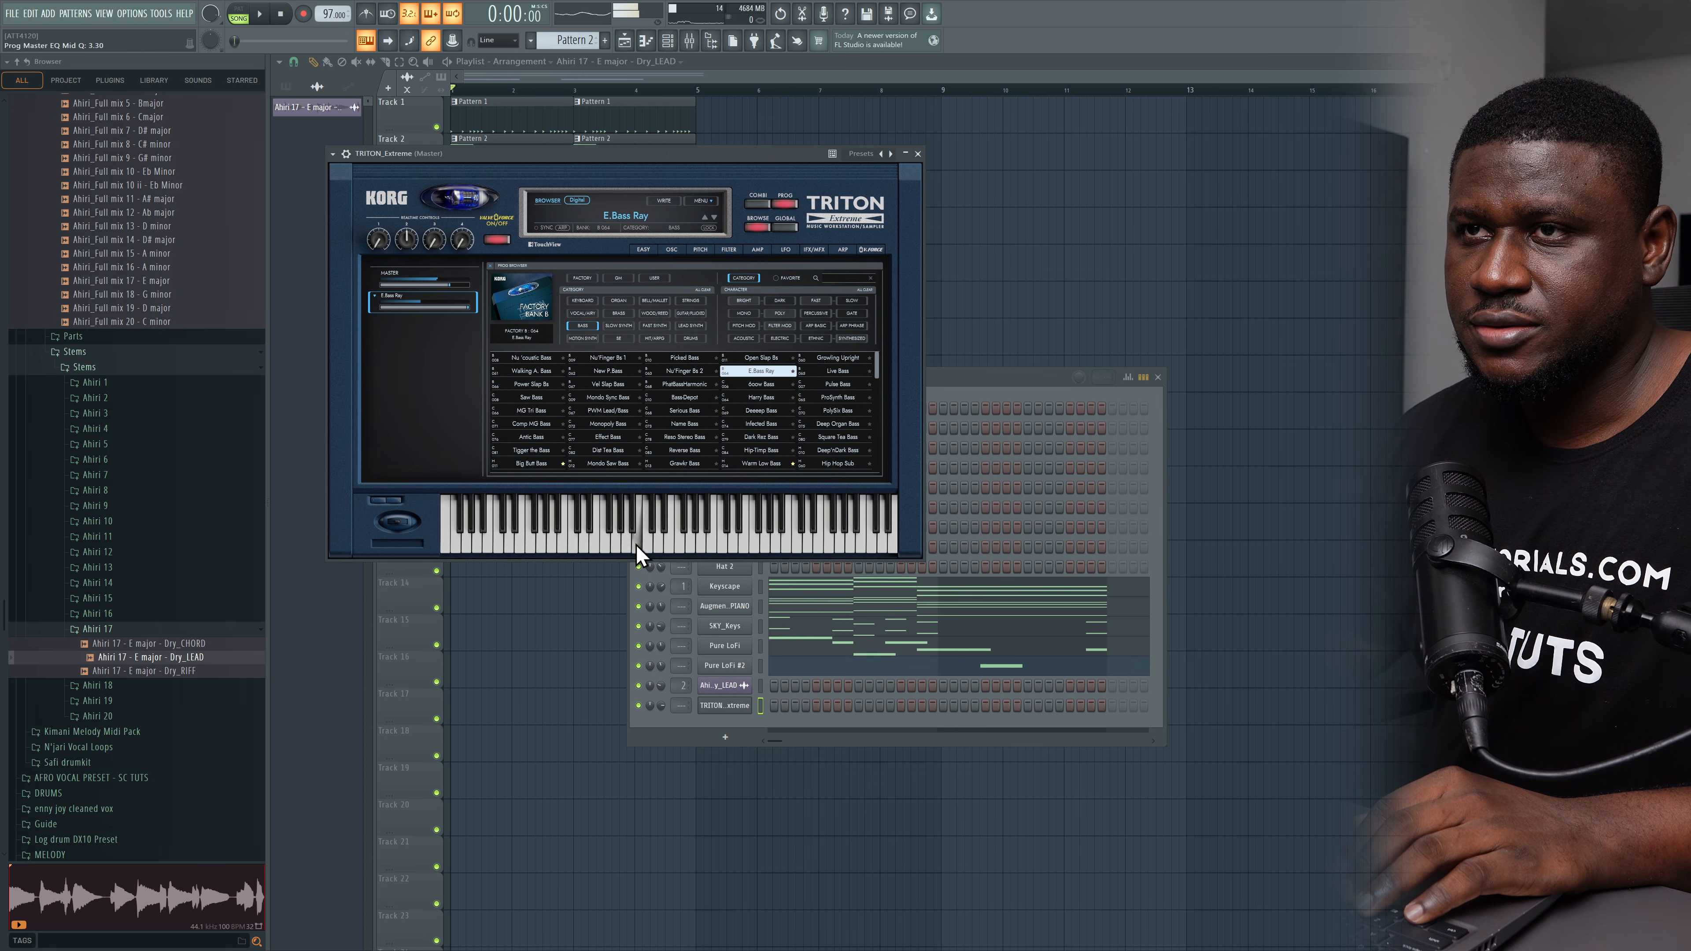
pyautogui.click(918, 158)
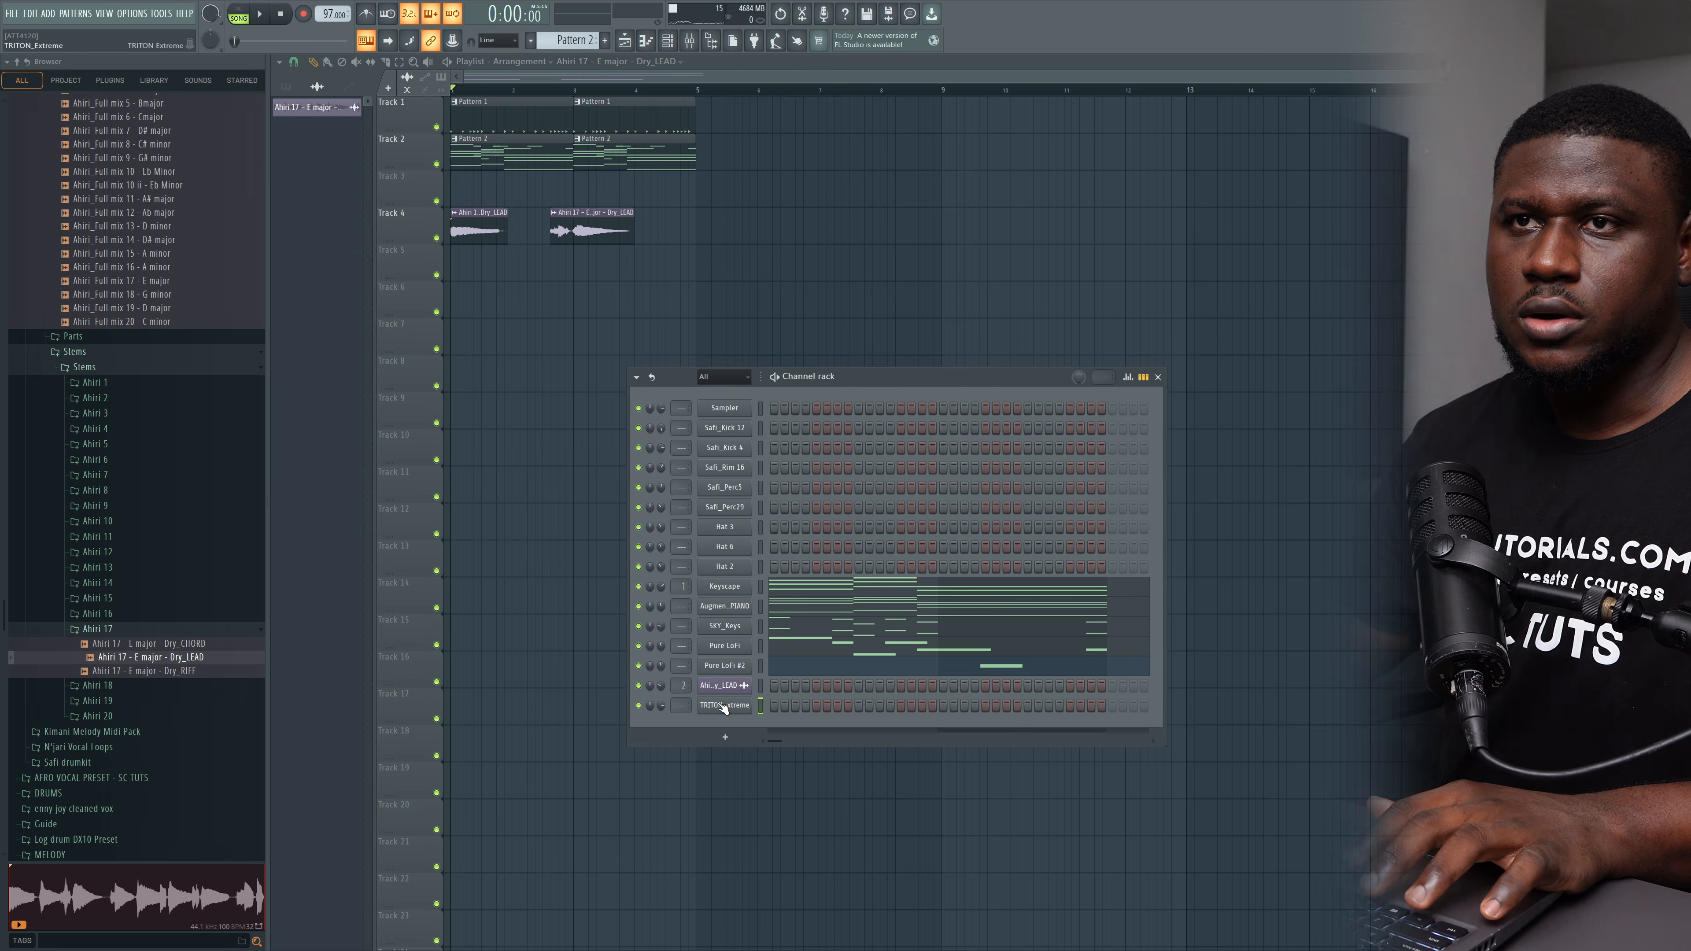
# Step: In the TRITON_Extreme piano roll, draw a three-step A#3 note at bar 1 and move it down one octave to A#2
pyautogui.press('F7')
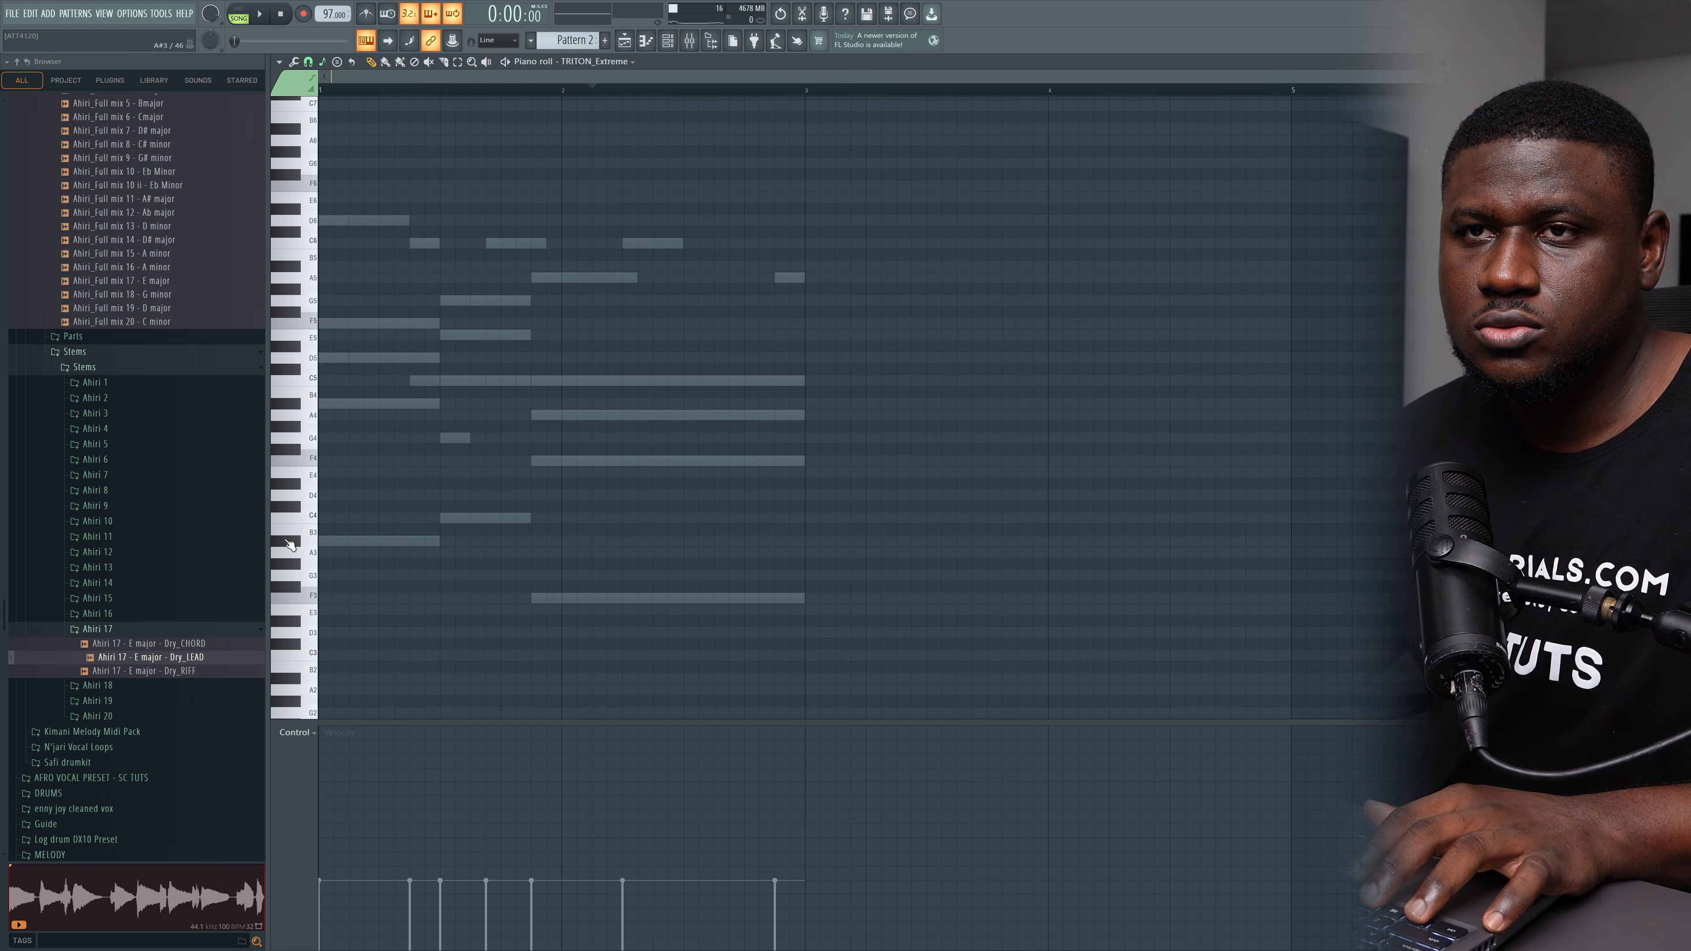
pyautogui.click(351, 540)
pyautogui.press('space')
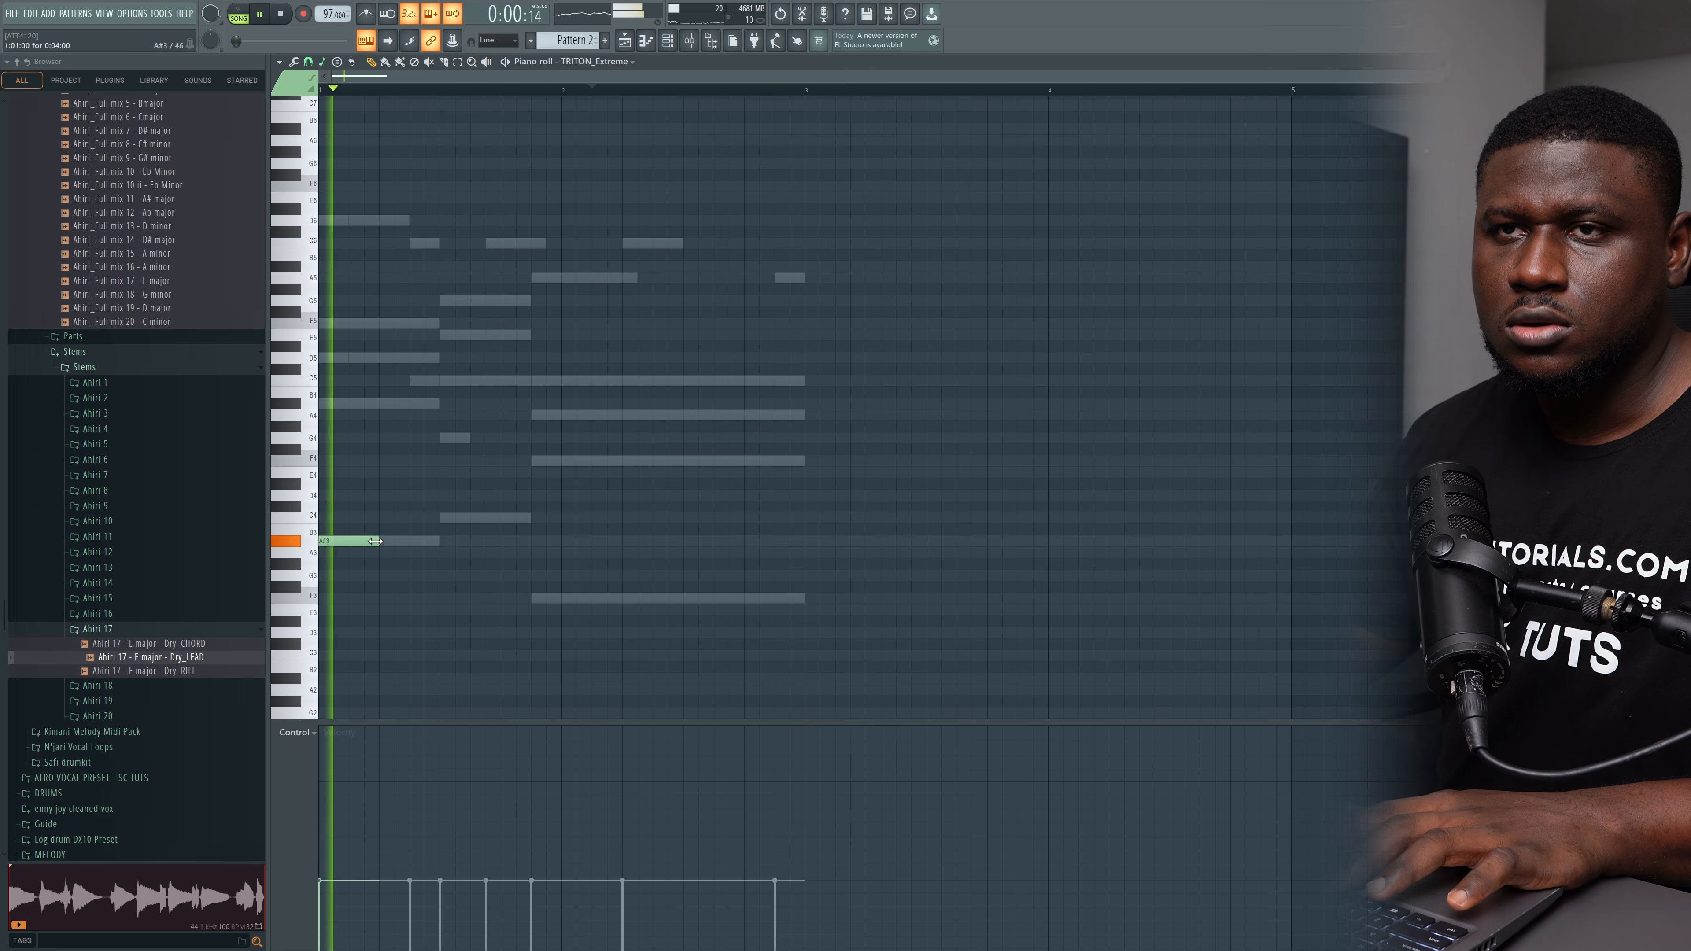
pyautogui.press('space')
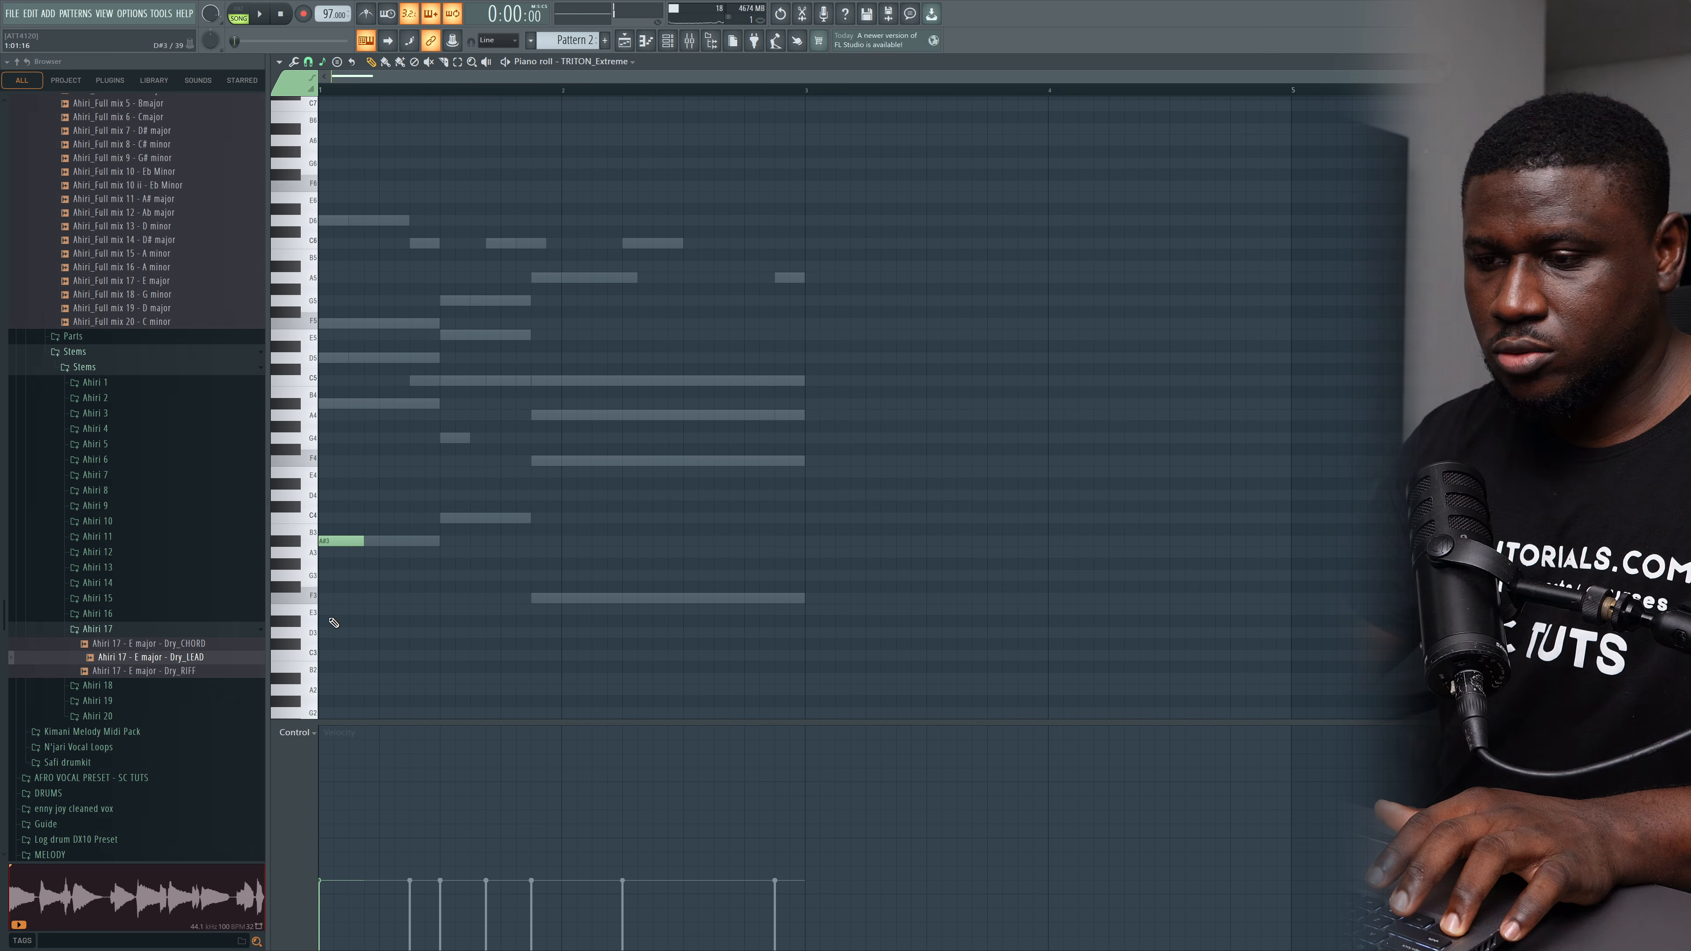
pyautogui.hotkey('ctrl', 'Down')
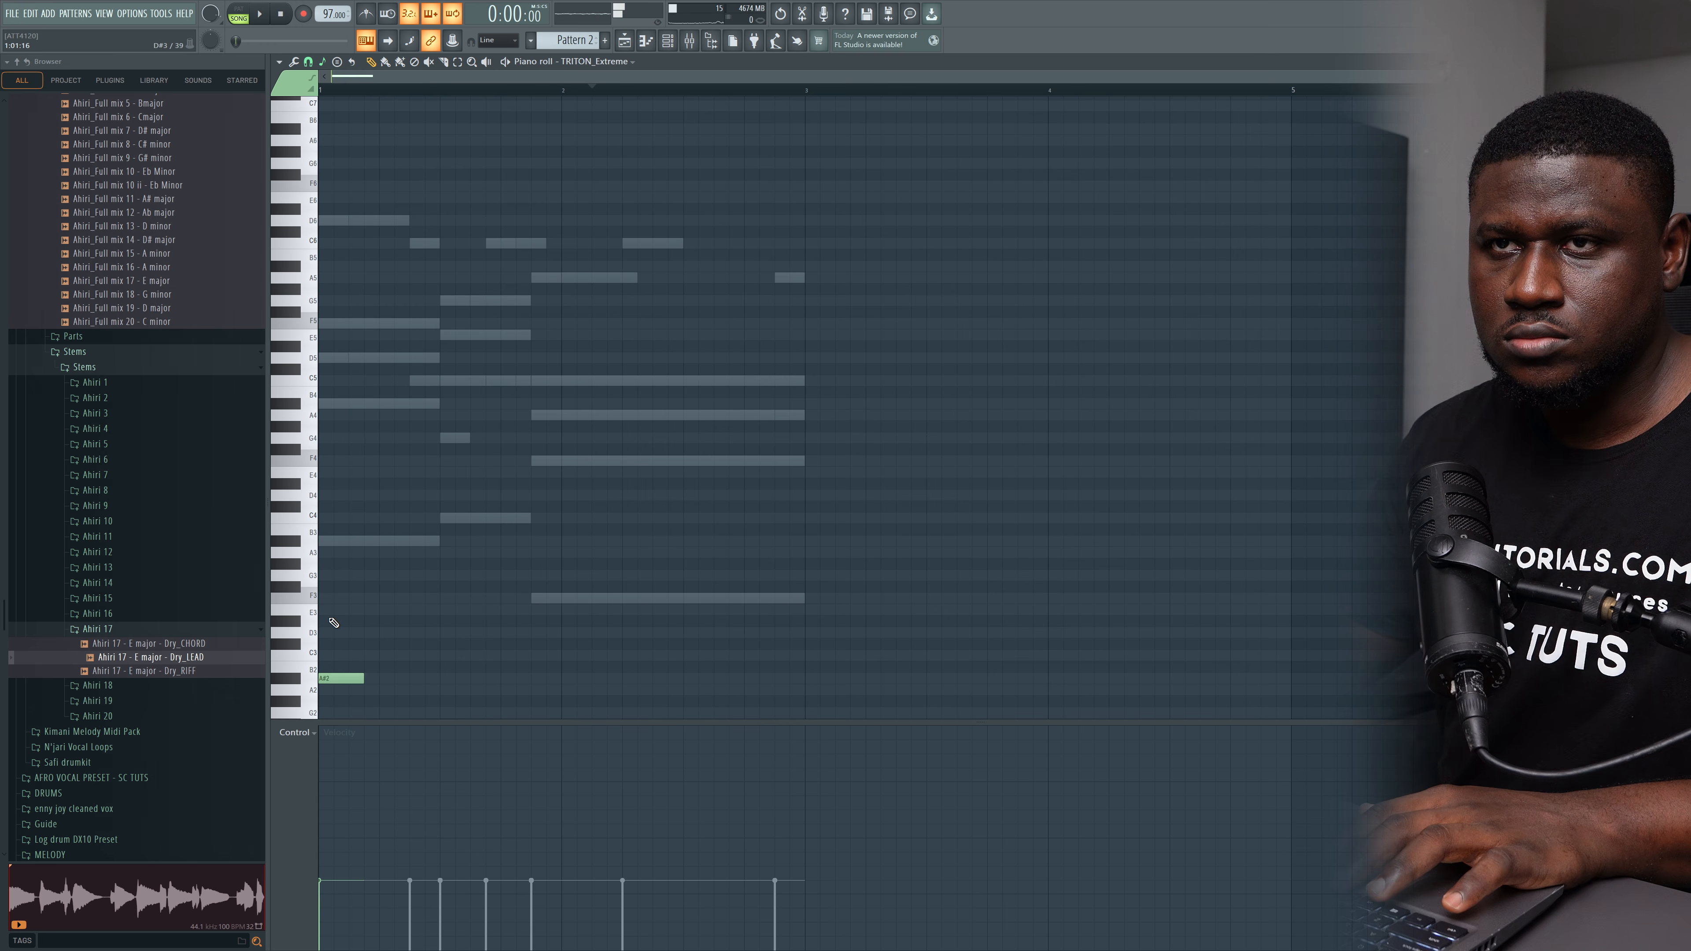
pyautogui.press('space')
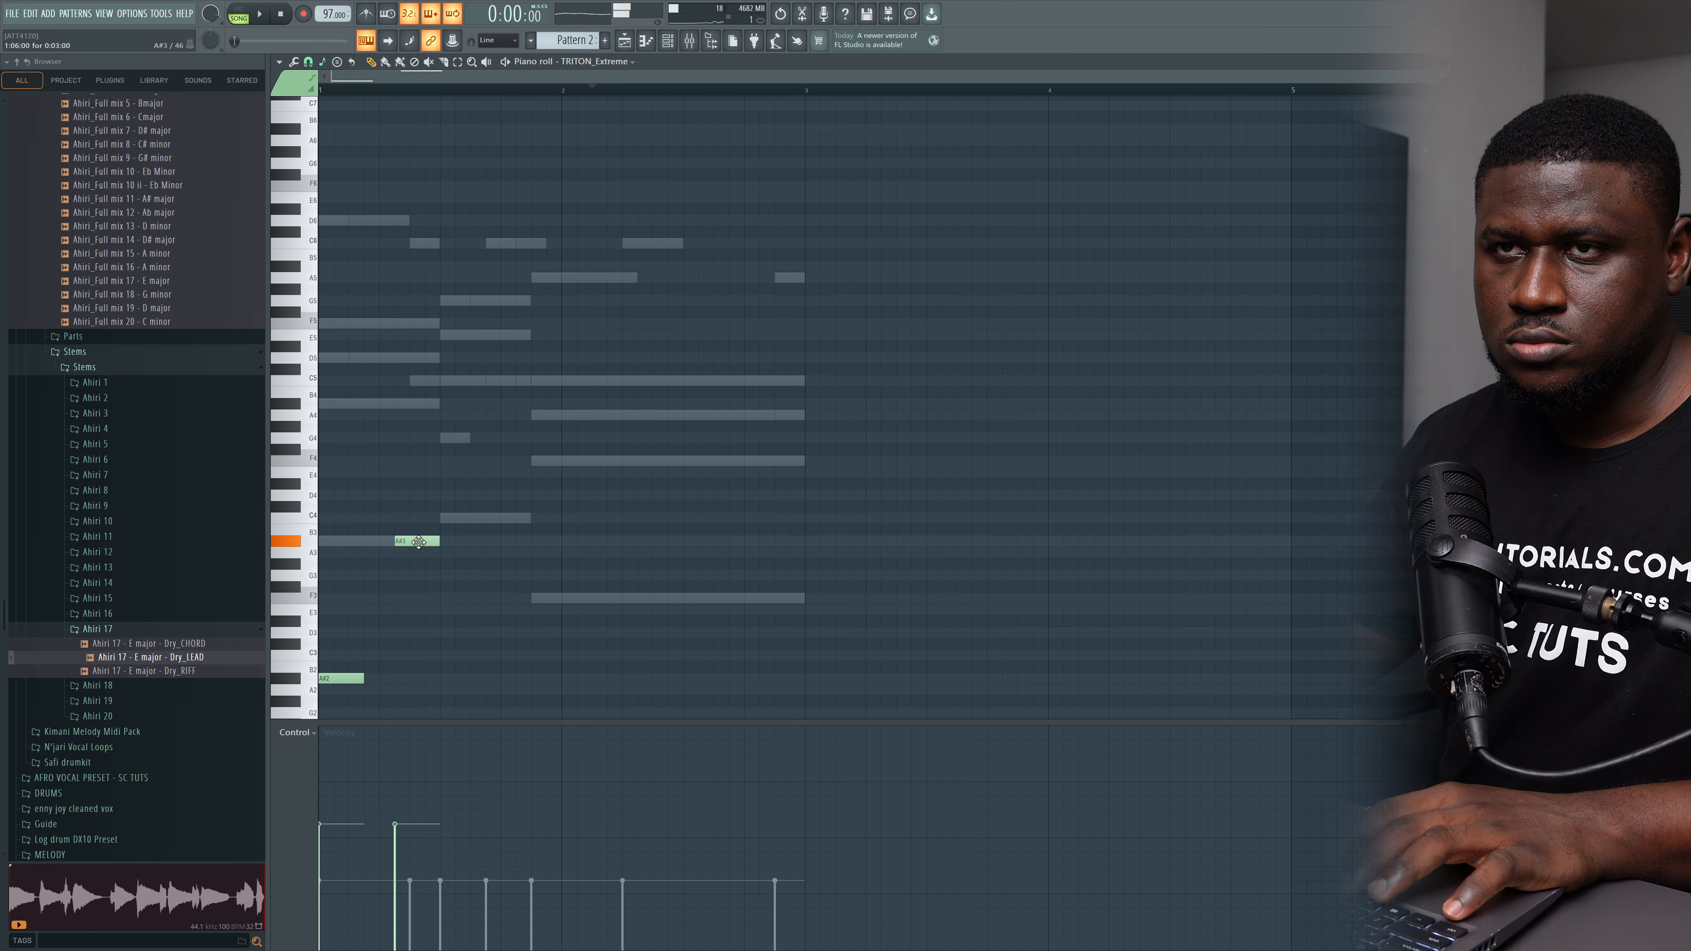
# Step: Place an A#3 bass note at step 7, lower the bass notes' velocities slightly, and trim the new note to two steps
pyautogui.press('space')
pyautogui.press('space')
pyautogui.moveTo(416, 858); pyautogui.dragTo(327, 857)
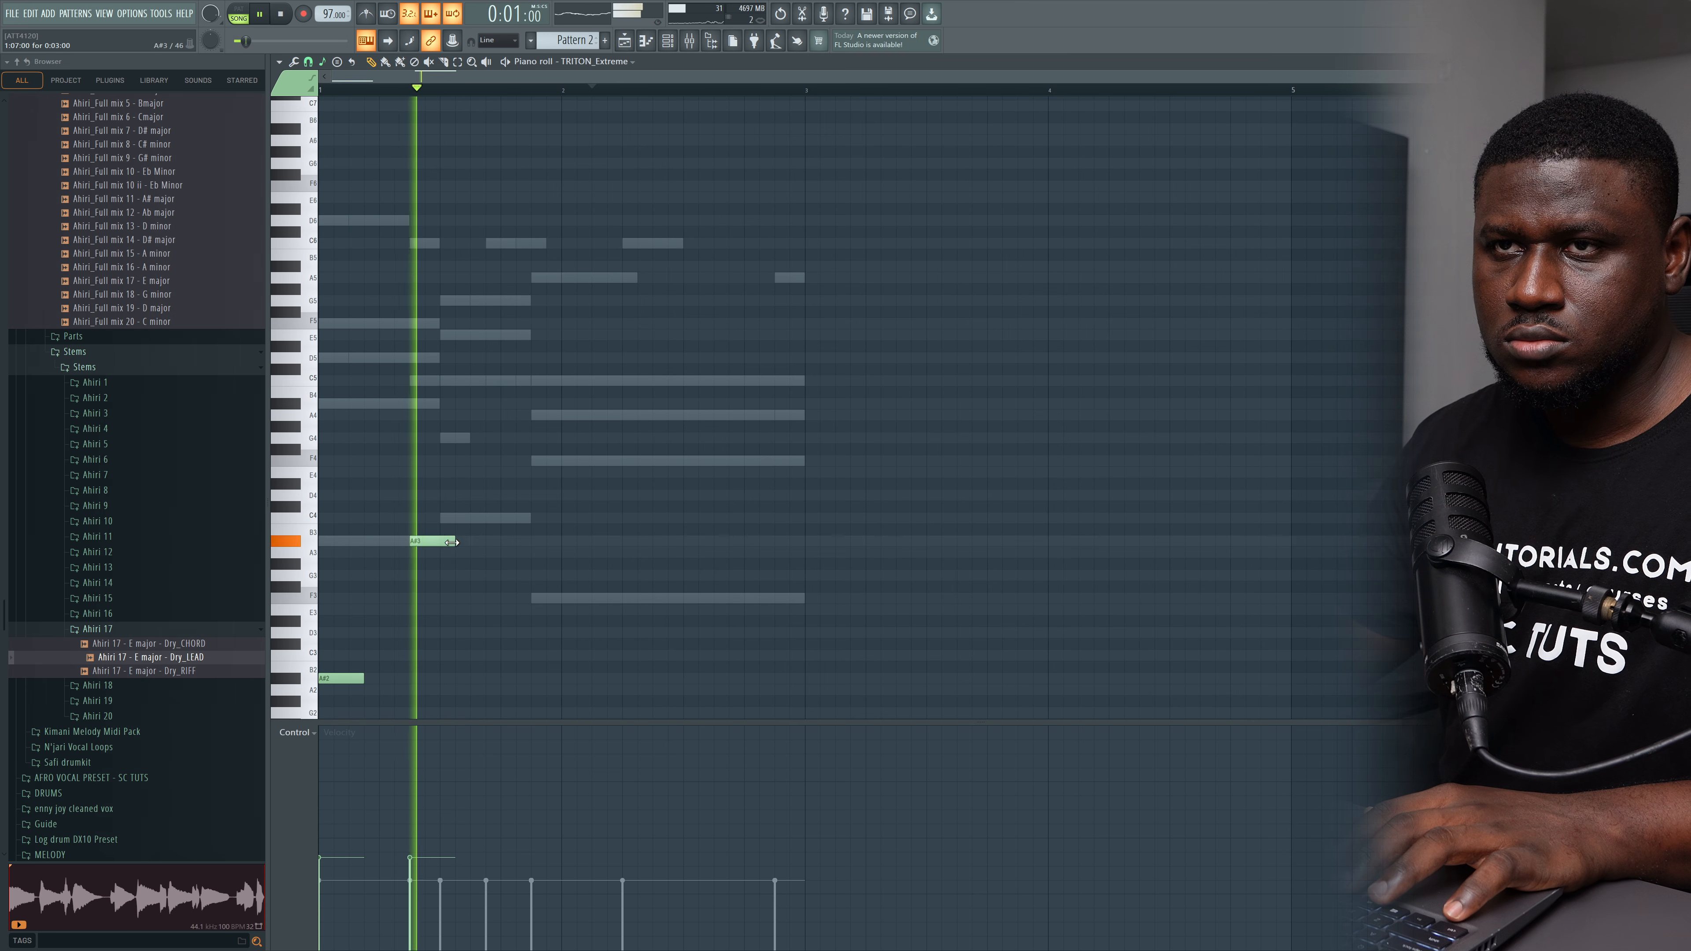
pyautogui.moveTo(455, 541); pyautogui.dragTo(439, 541)
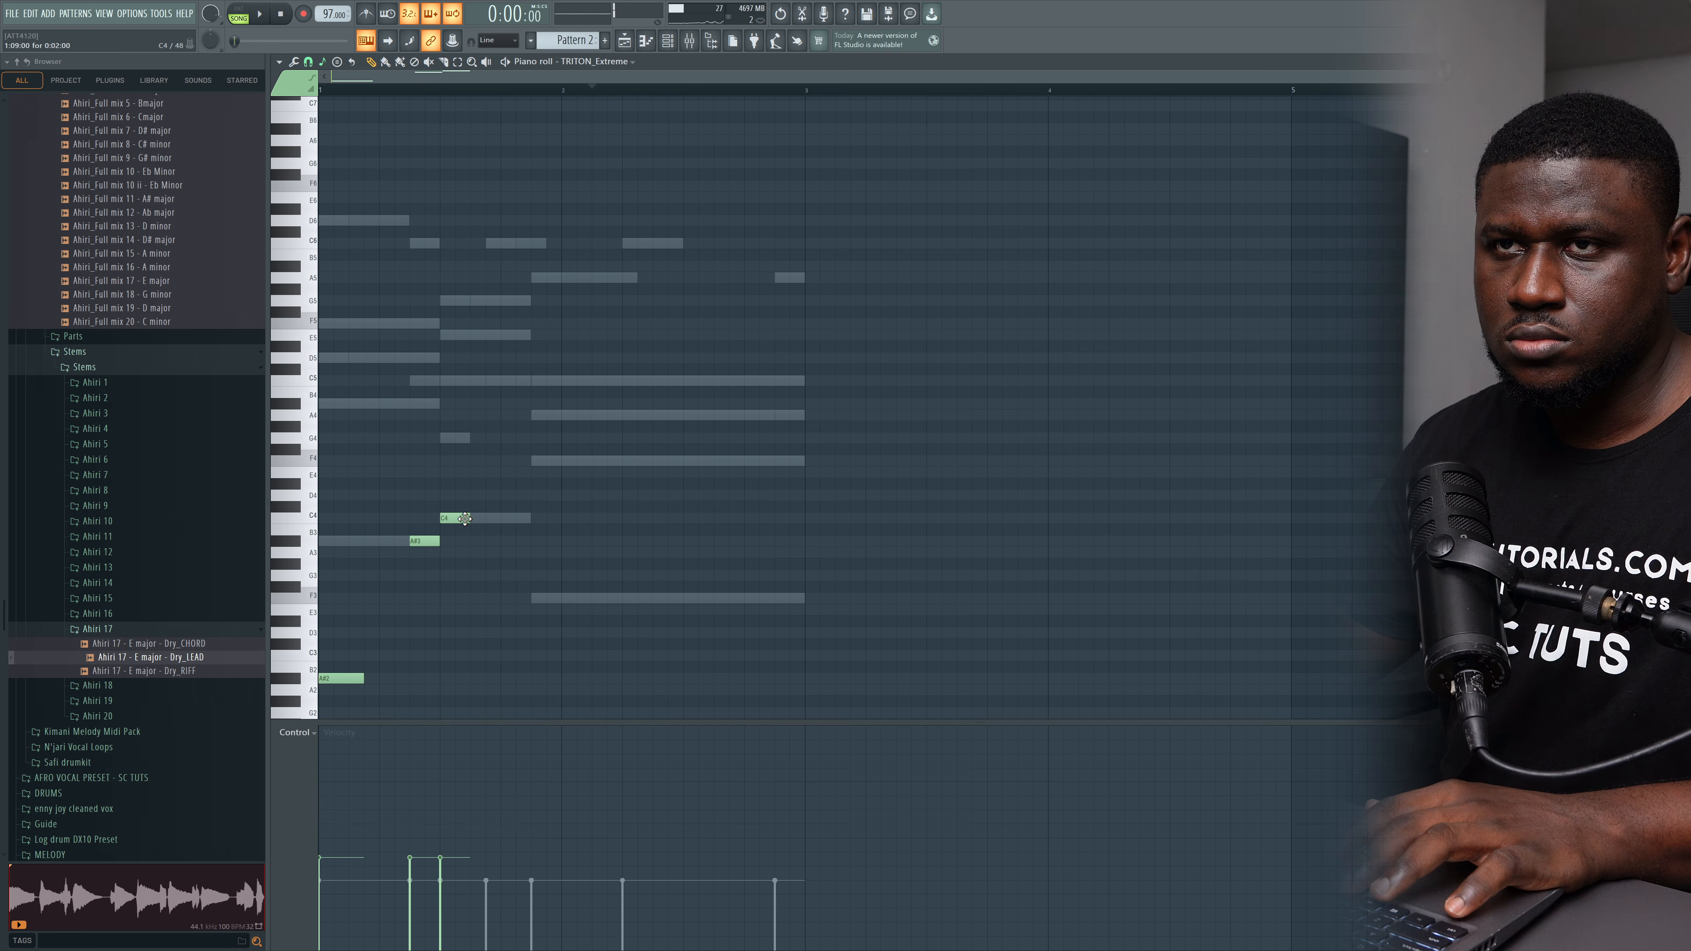
# Step: Put the opening bass note at A#3, C5 at steps 7 and 12, C4 at step 9, and a twelve-step F3 from step 15
pyautogui.press('space')
pyautogui.press('space')
pyautogui.moveTo(619, 606); pyautogui.dragTo(710, 605)
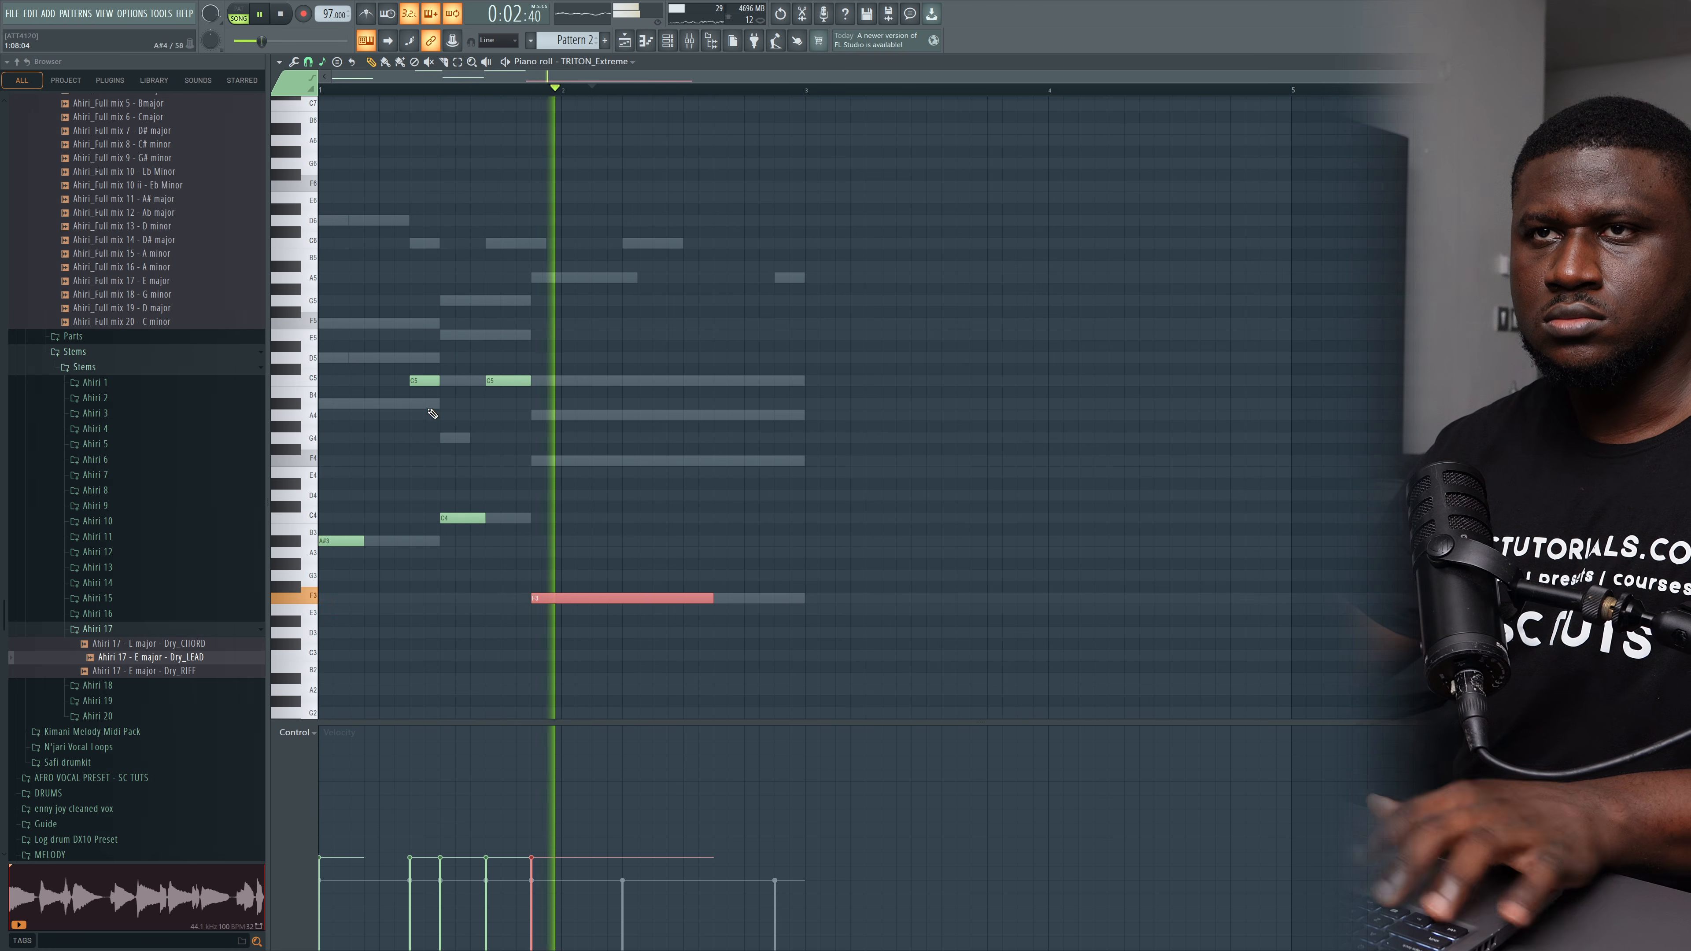
# Step: Lower the C5 bass note at step 7 by two semitones to A#4 and play the line in the arrangement
pyautogui.press('space')
pyautogui.click(425, 381)
pyautogui.press('space')
pyautogui.hotkey('shift', 'Down')
pyautogui.hotkey('shift', 'Down')
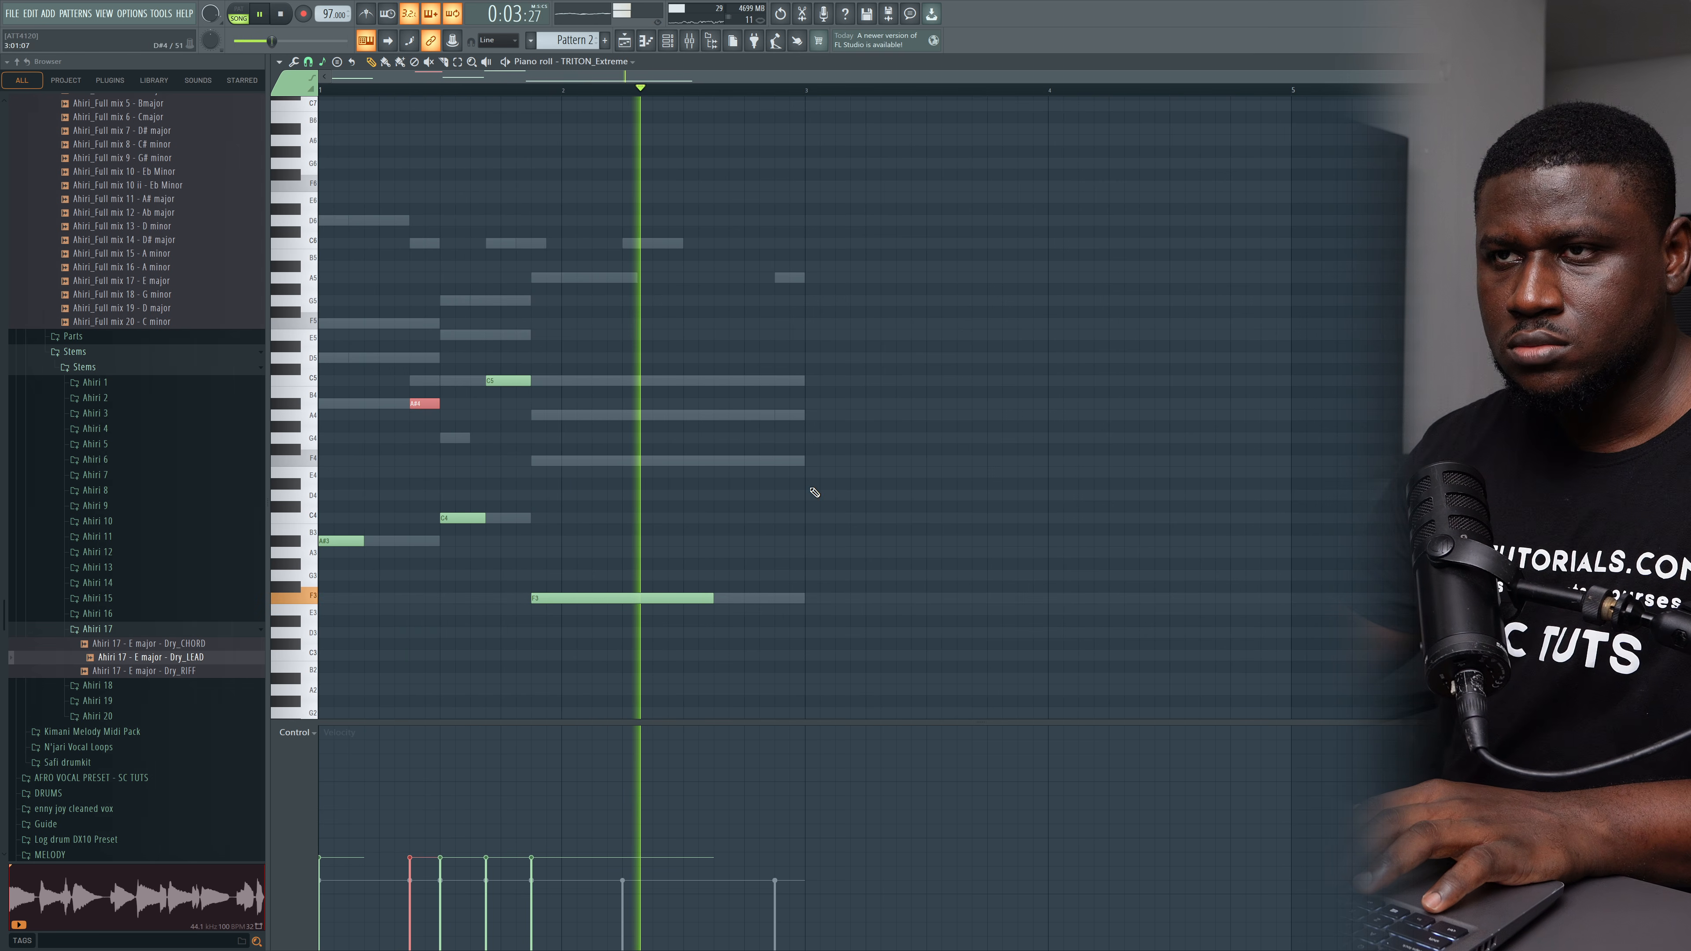
# Step: Add four one-step F3 bass notes on steps 13 to 16 of bar 2
pyautogui.click(749, 598)
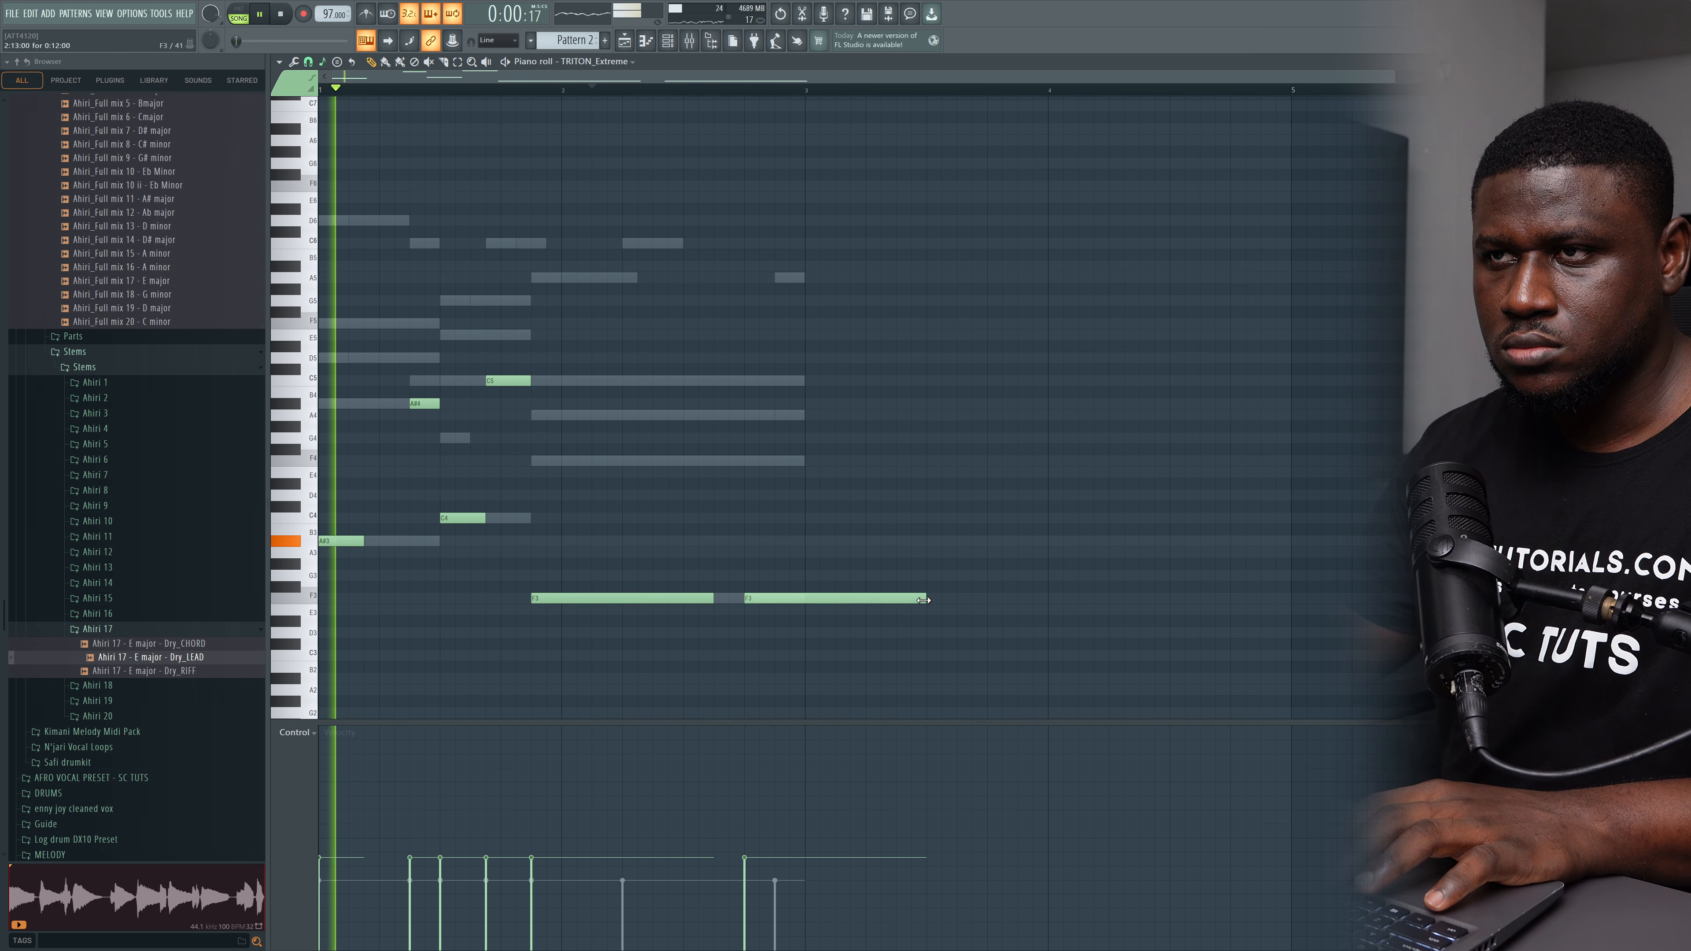
pyautogui.moveTo(923, 601); pyautogui.dragTo(759, 599)
pyautogui.click(781, 599)
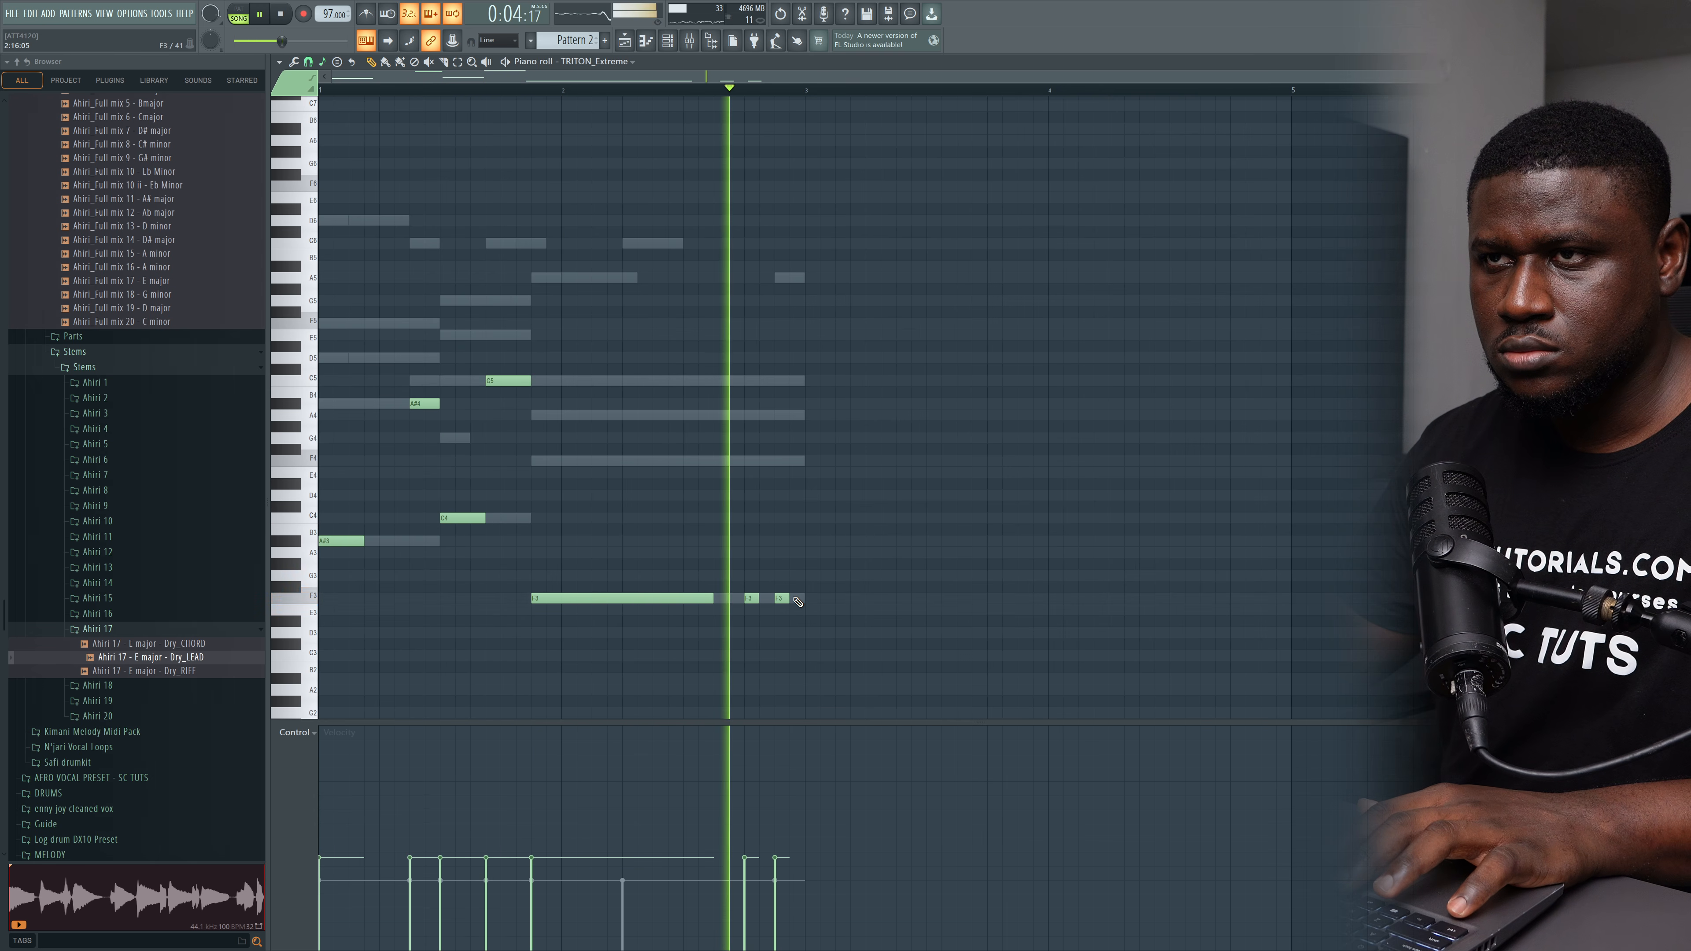
pyautogui.press('space')
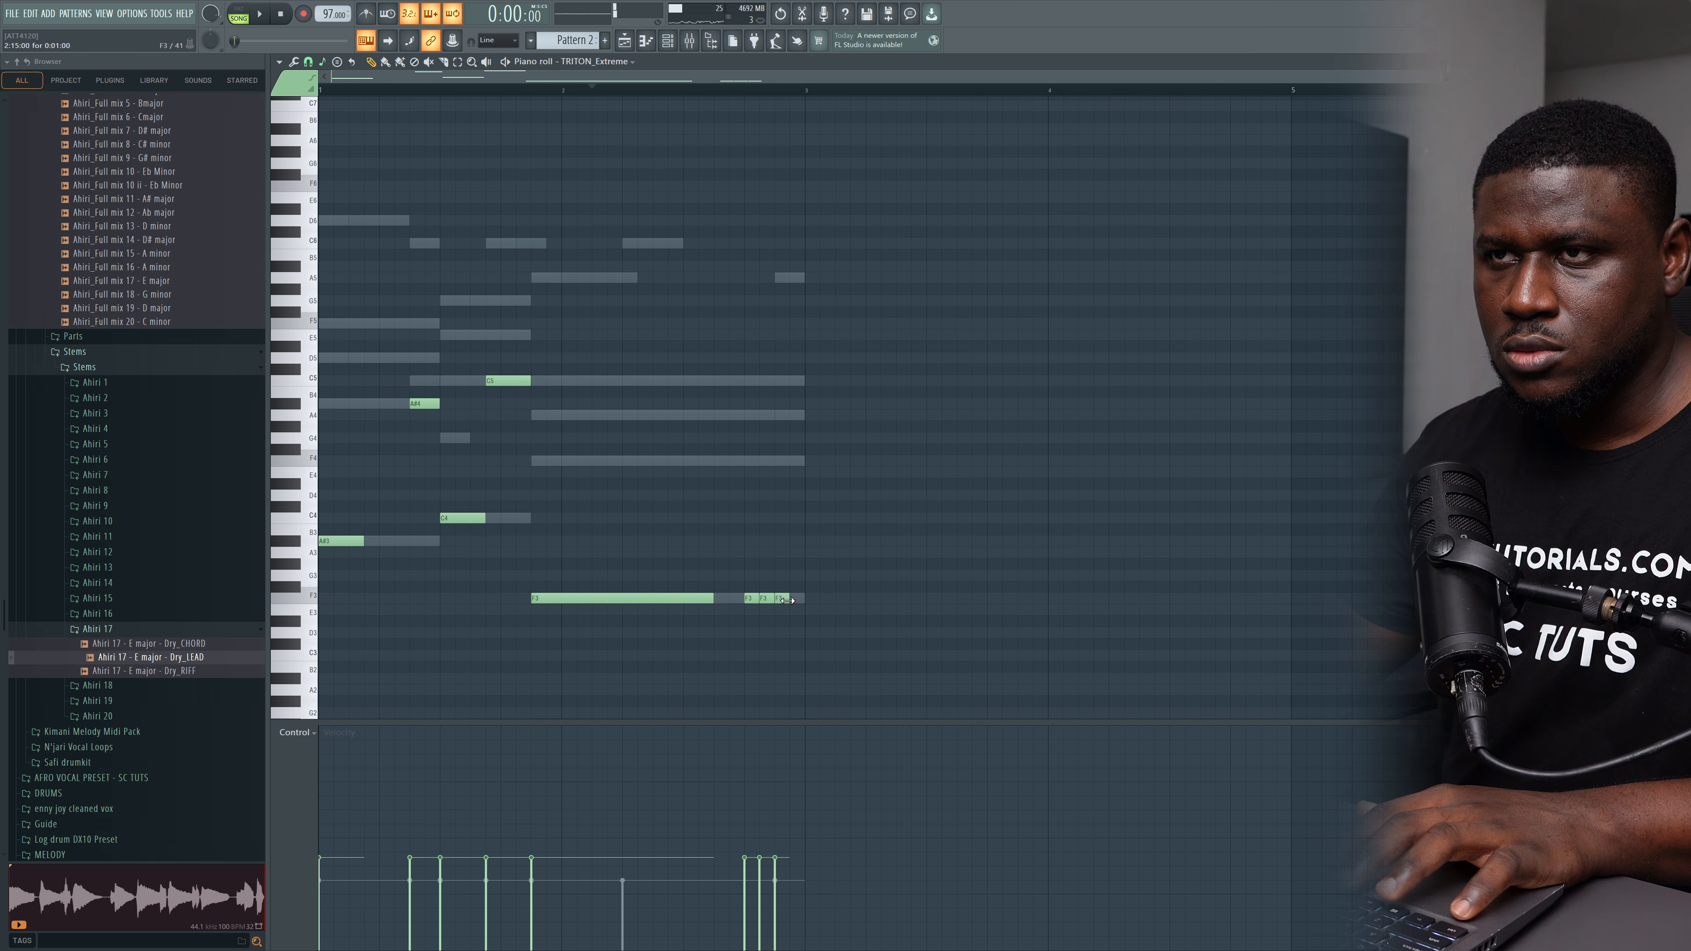
pyautogui.click(796, 598)
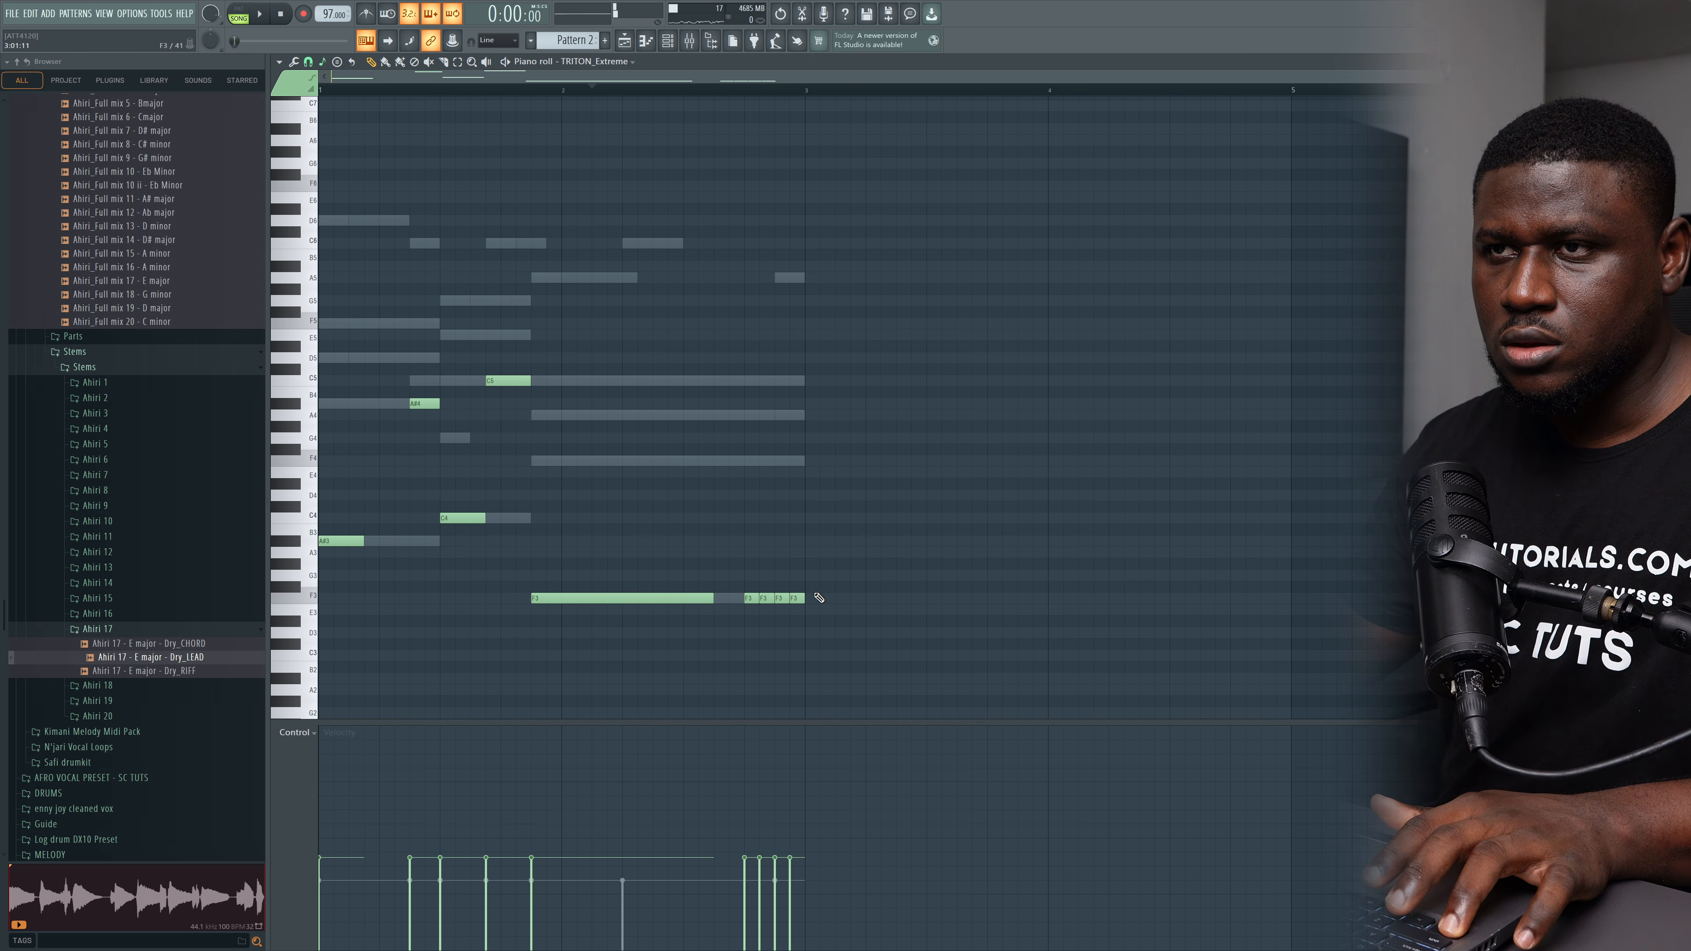
# Step: Trim the four closing F3 notes to leave small gaps, ramp their velocities upward, and extend the opening A#3 note to six steps
pyautogui.click(310, 66)
pyautogui.click(342, 138)
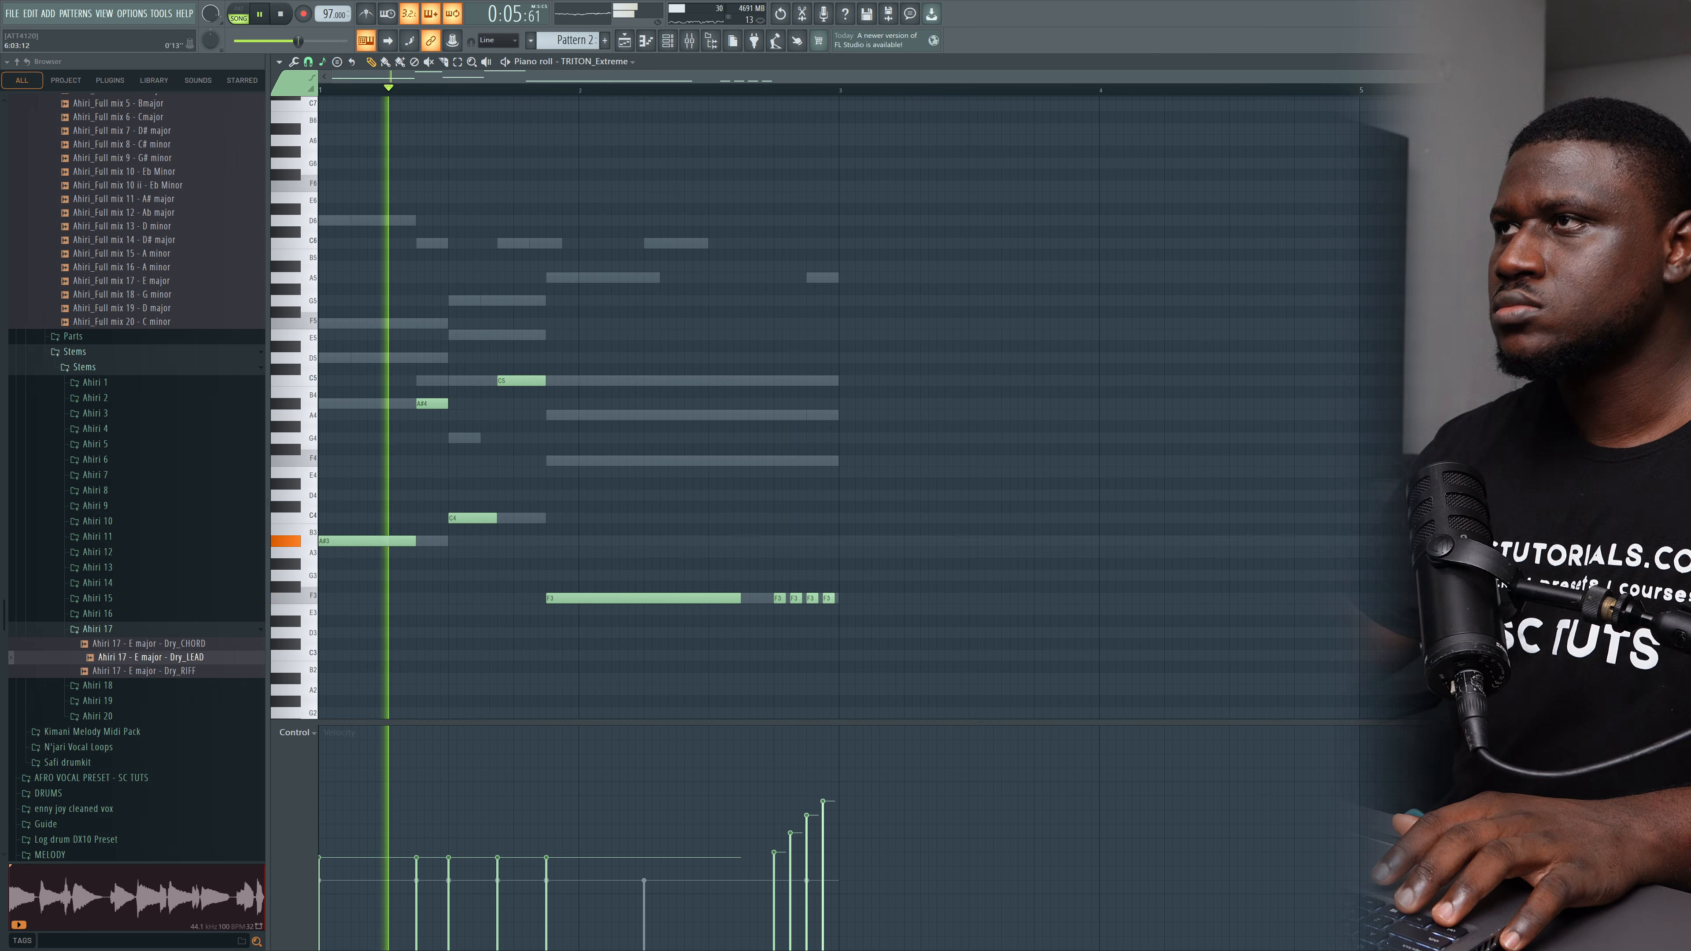
pyautogui.press('Escape')
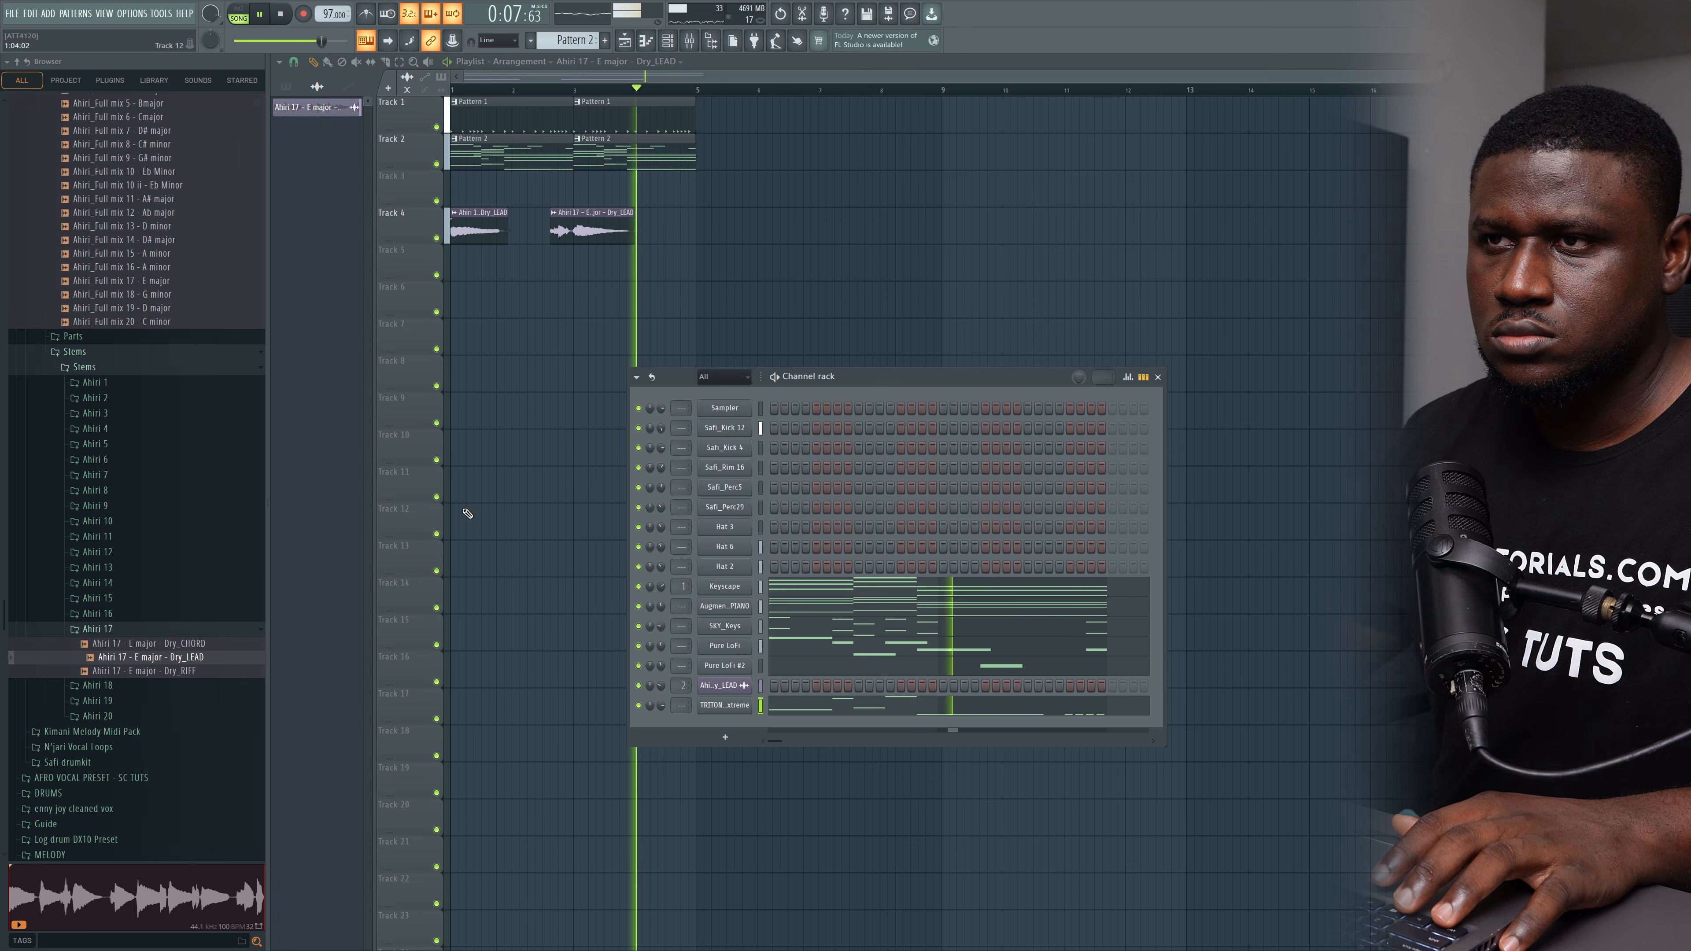